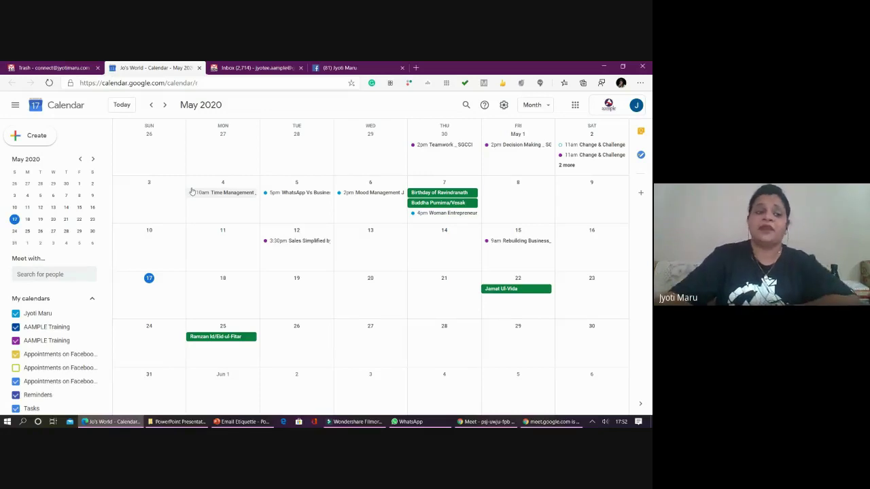
- Remove the Appointments on Facebook calendar for Aample Pvt. Ltd. from My calendars
scroll(55, 326, down, 1)
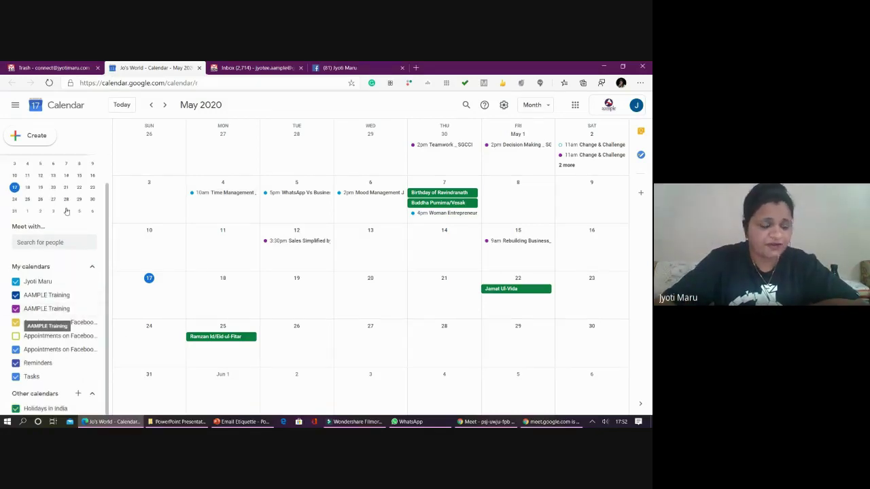
click(77, 336)
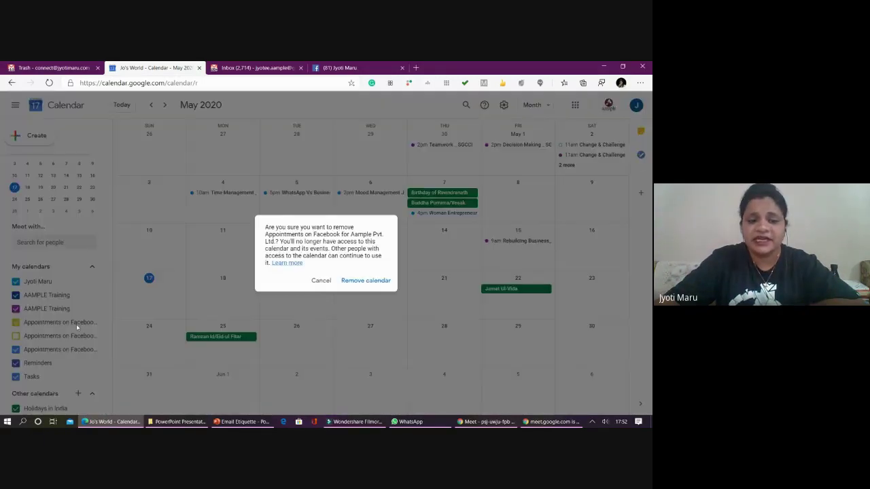
click(364, 280)
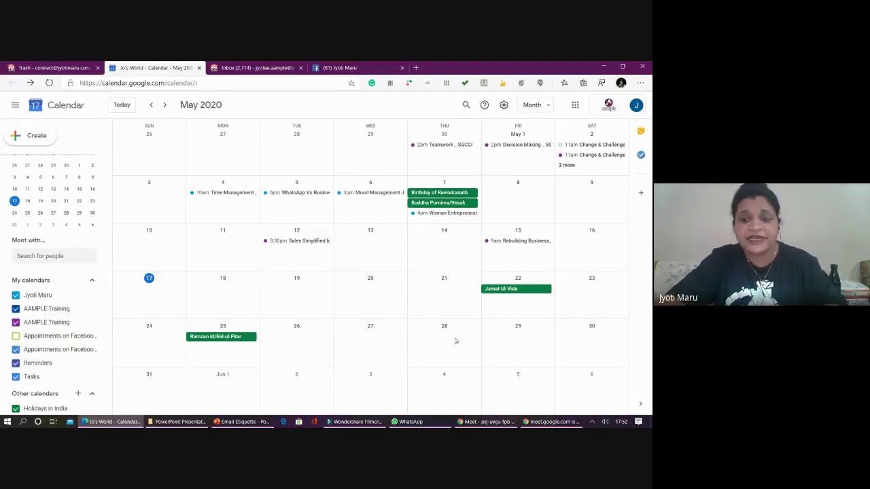
- Start a new May 22, 2020 event titled 'Rebuilding Business'
click(521, 301)
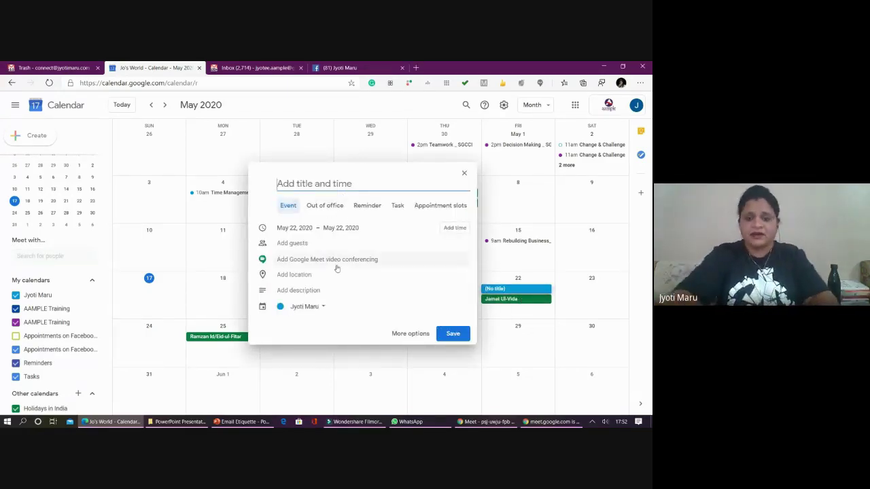
click(464, 173)
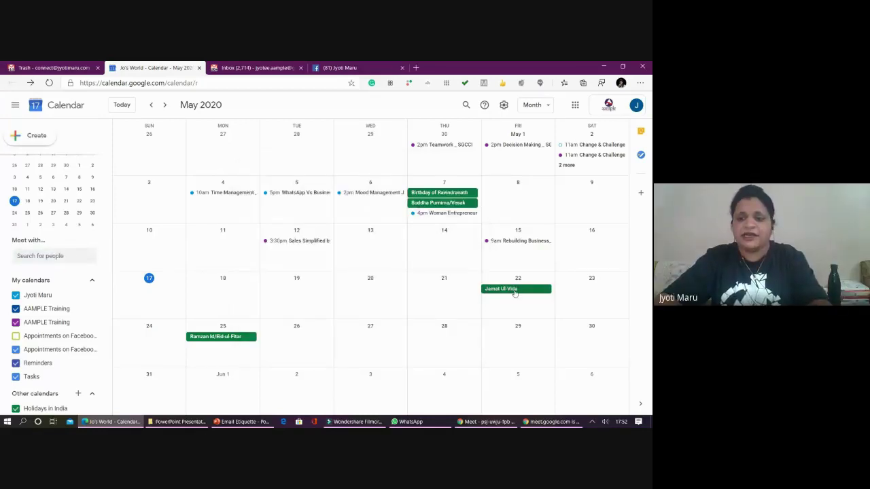
click(513, 304)
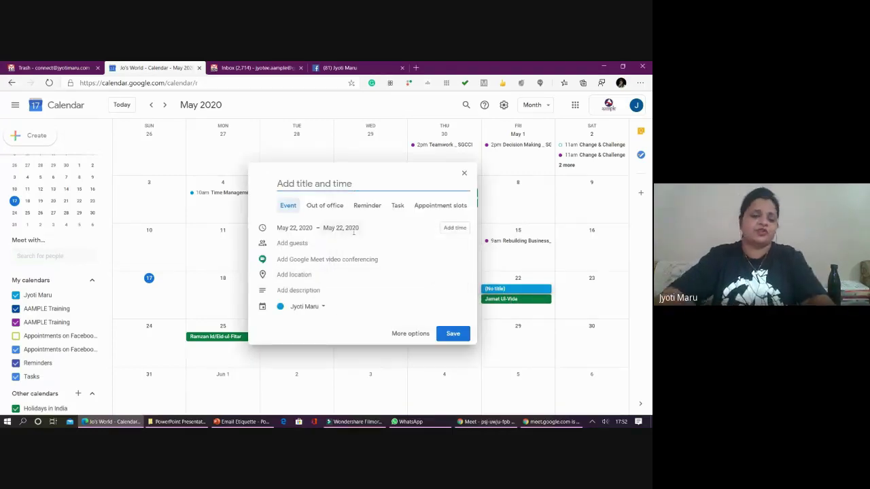
text(R)
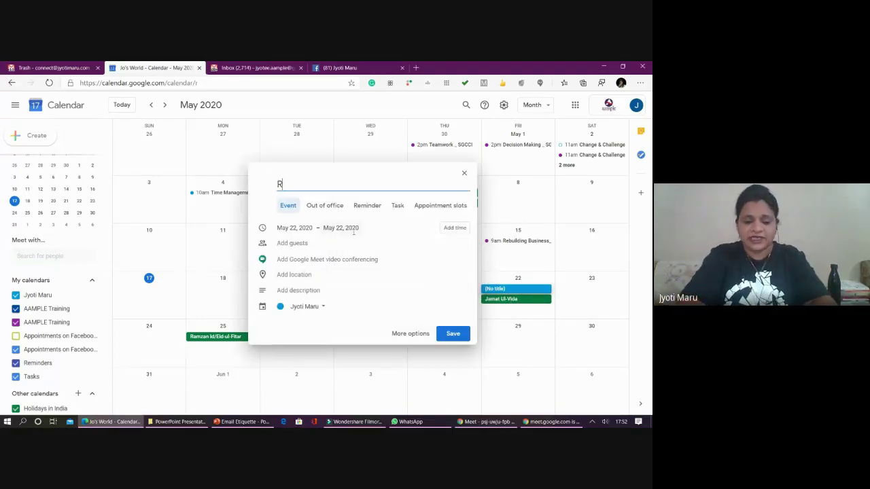
text(ebui)
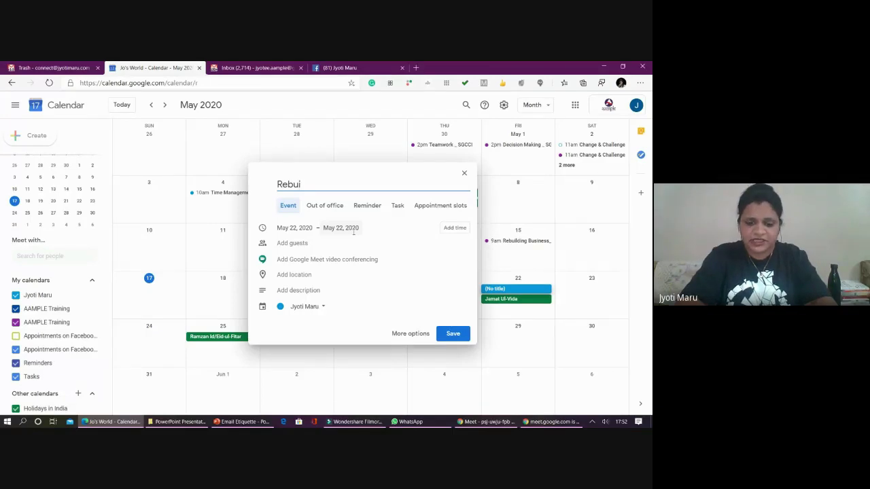
text(l)
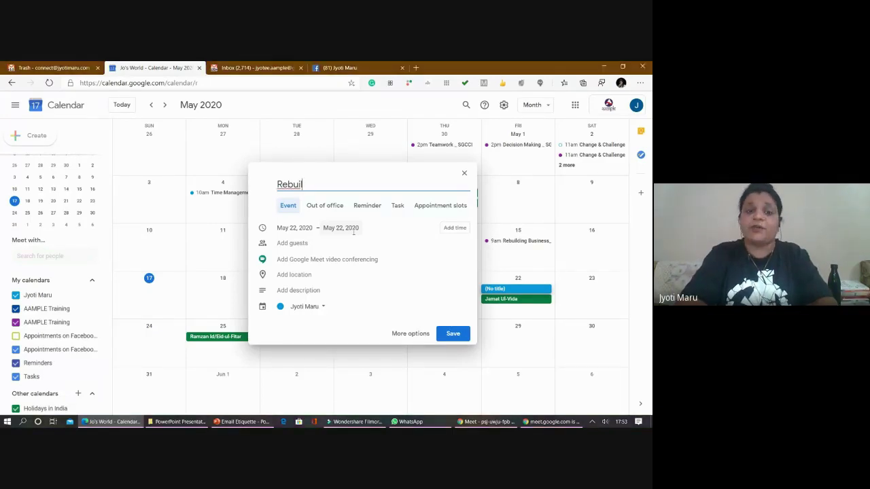
text(ding)
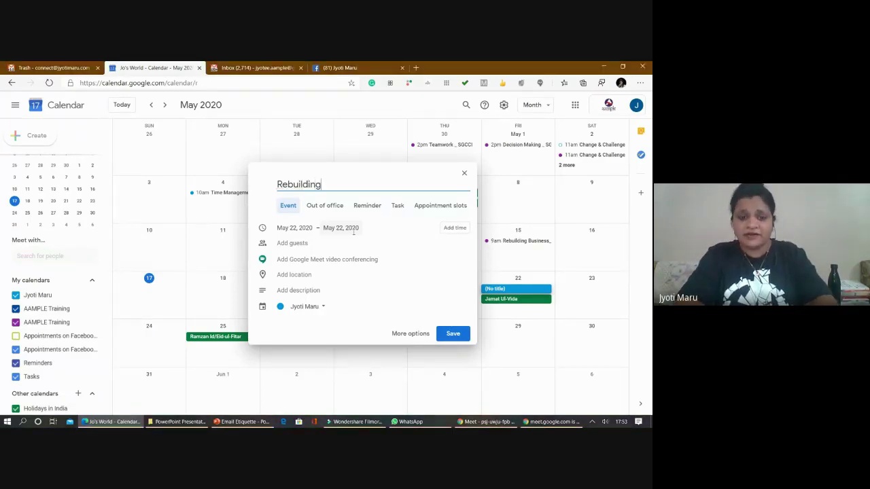
text( Business)
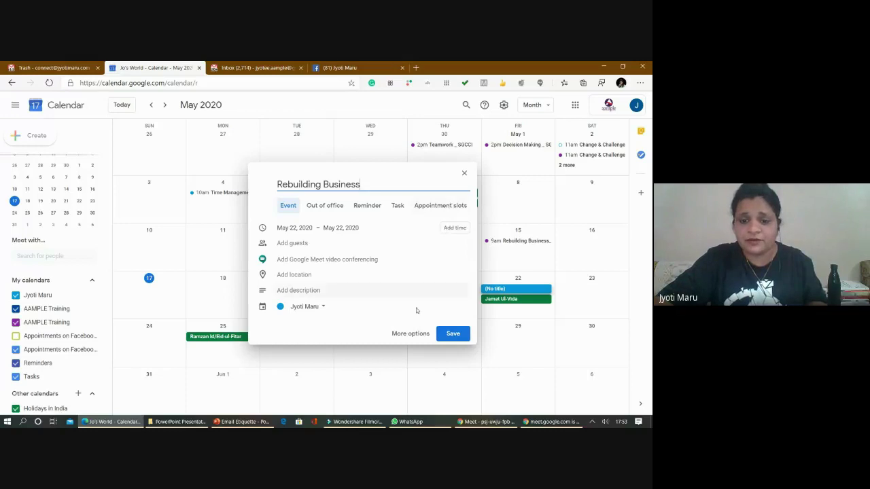
- Open the event's full details and extend its end date to May 24, 2020
click(409, 334)
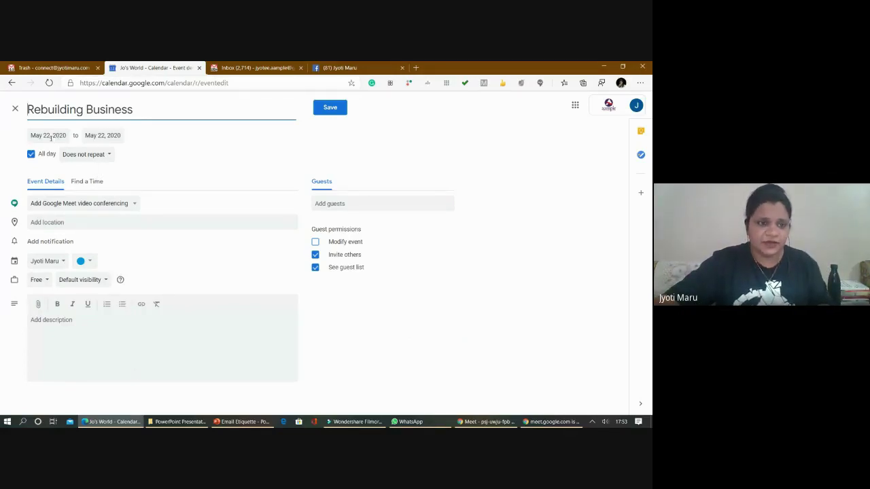
click(102, 135)
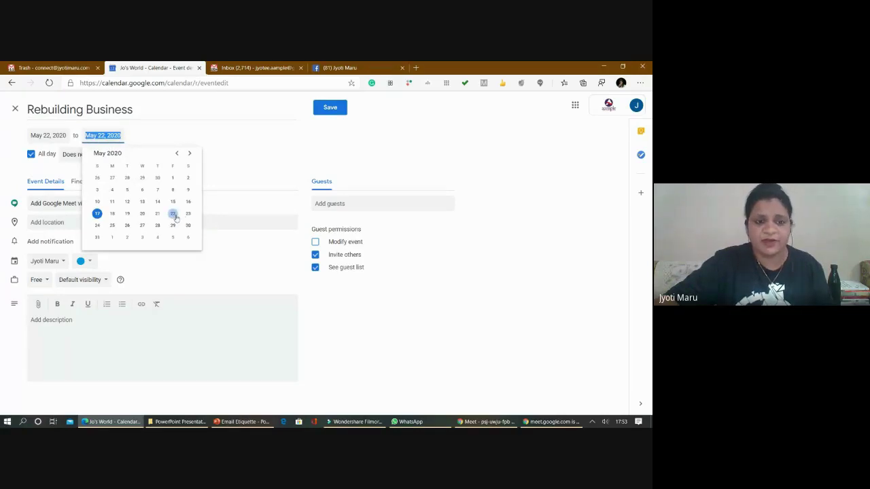
click(97, 225)
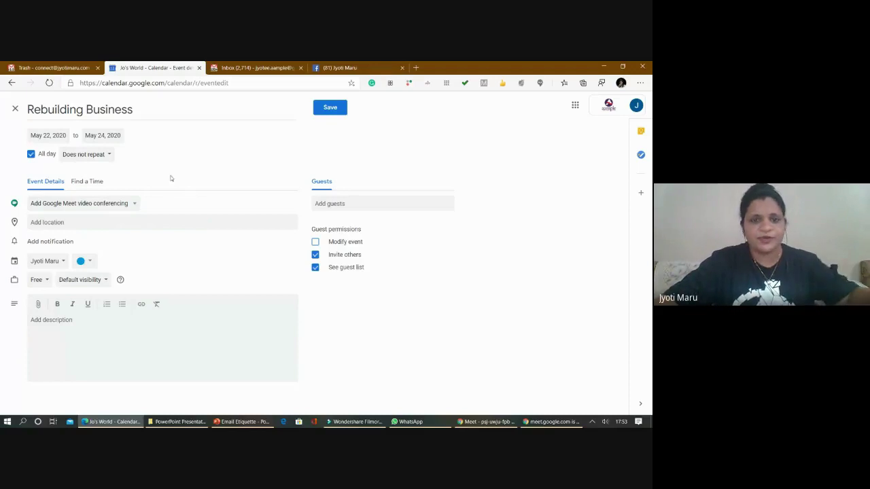
- Schedule Rebuilding Business on May 22 from 10:00am to 1:00pm (3 hrs) using Find a Time
click(80, 183)
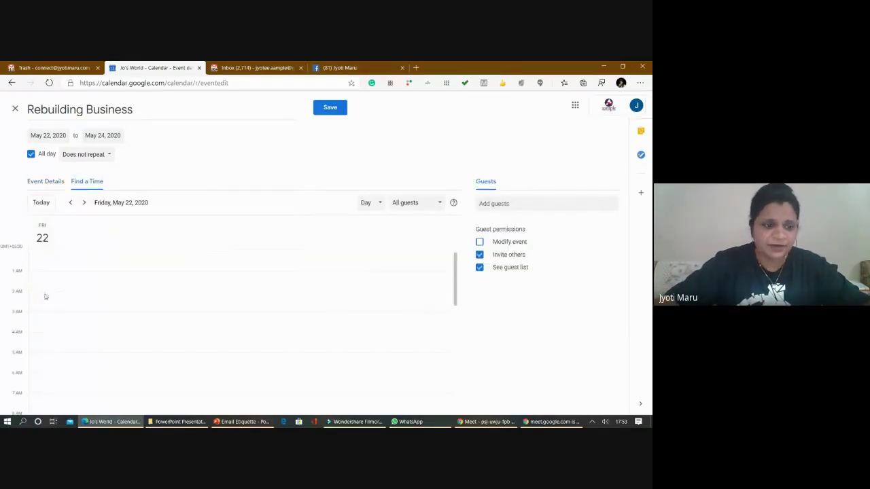
scroll(49, 294, down, 2)
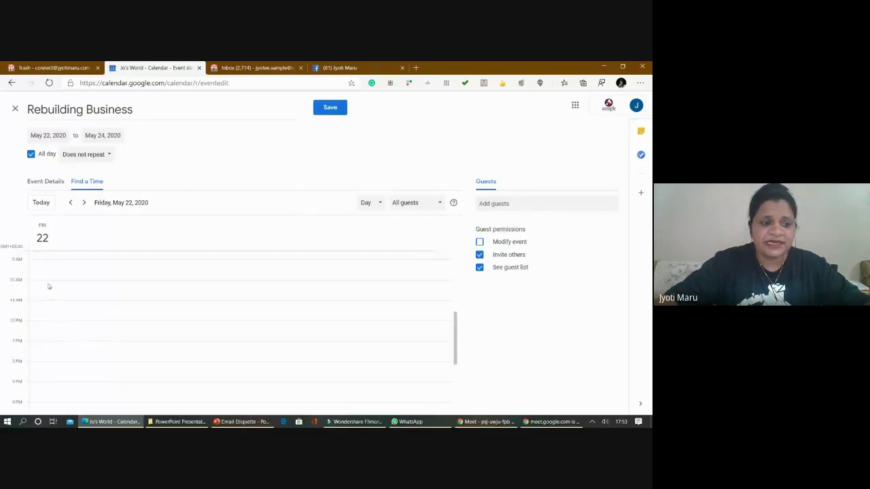
click(43, 281)
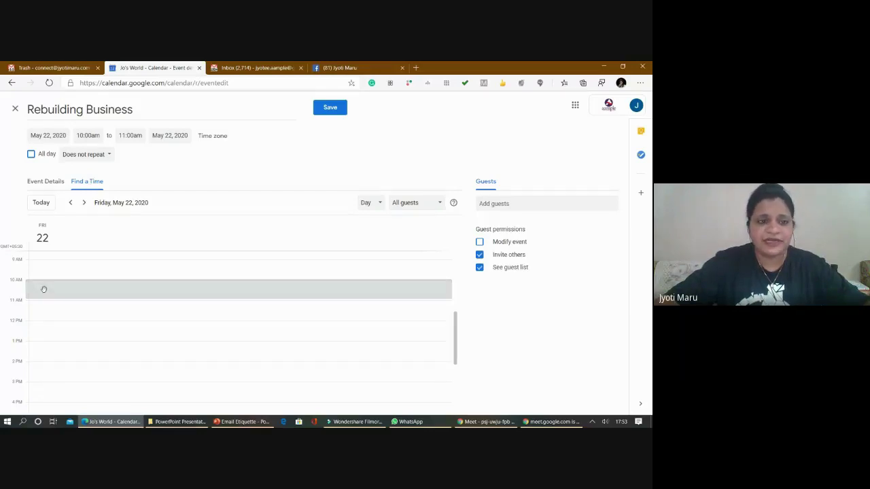
click(88, 136)
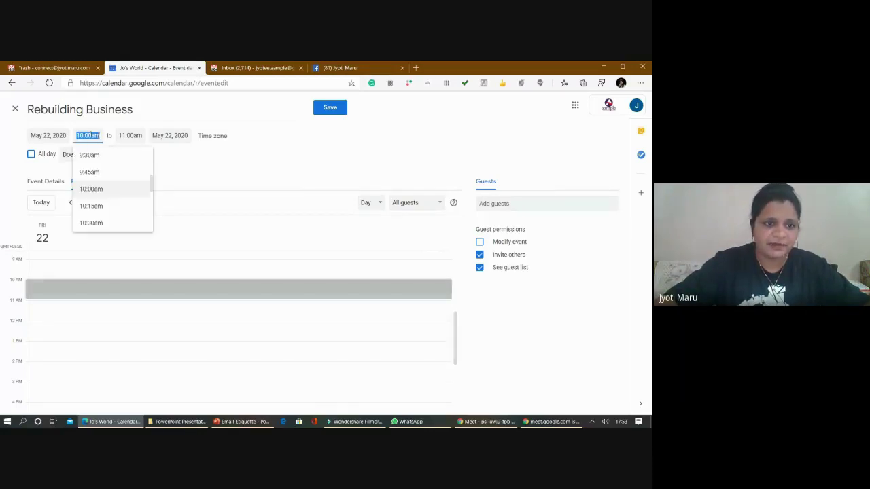
click(86, 188)
click(130, 135)
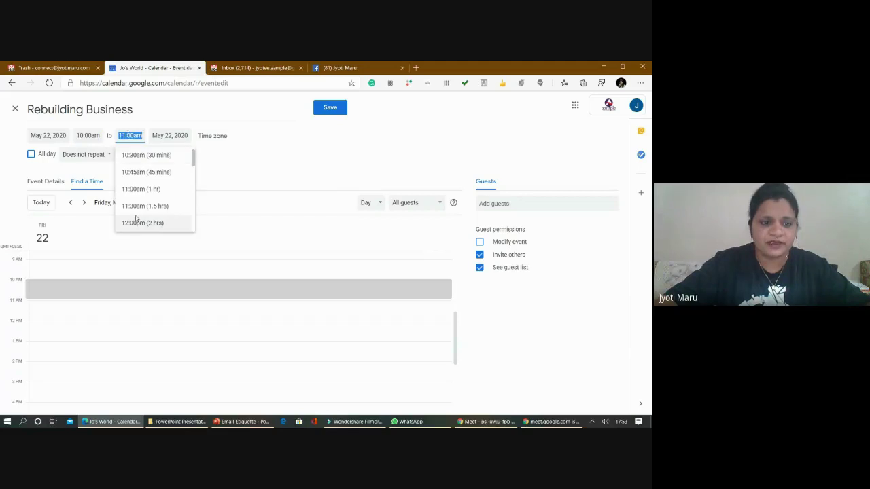
scroll(137, 217, down, 2)
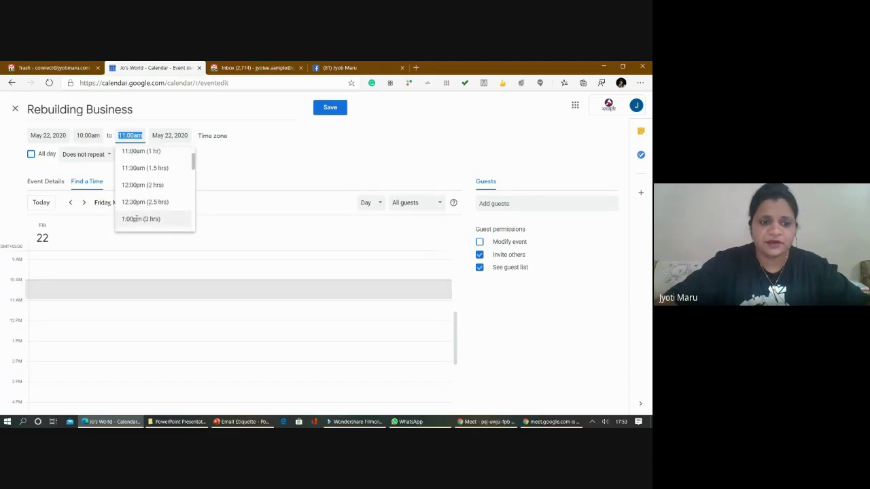
click(136, 218)
click(184, 175)
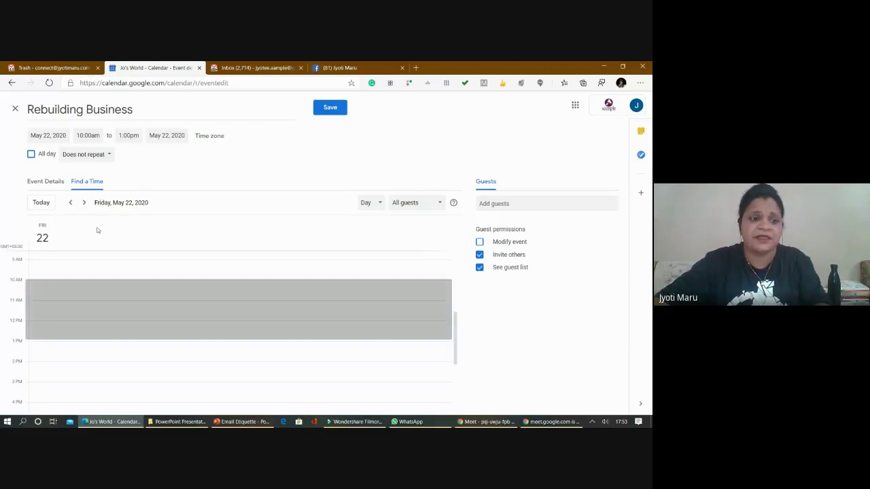
- Attach a Google Meet video call to the Rebuilding Business event
click(66, 180)
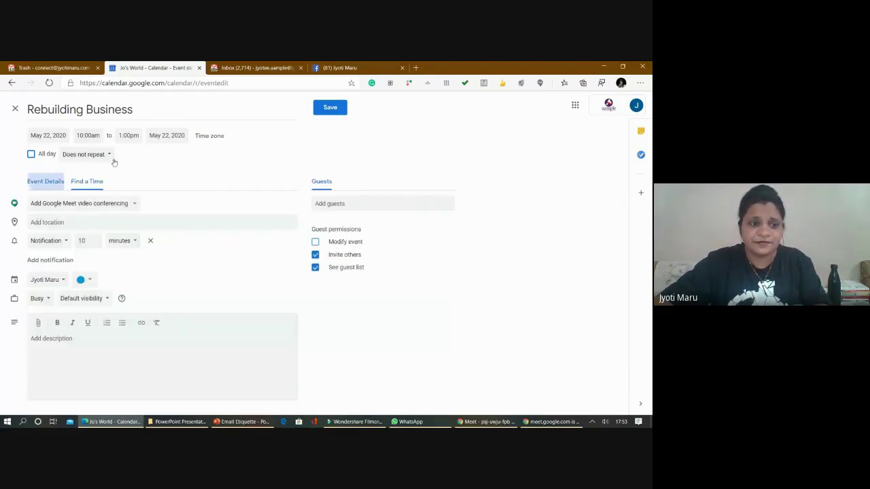
click(105, 206)
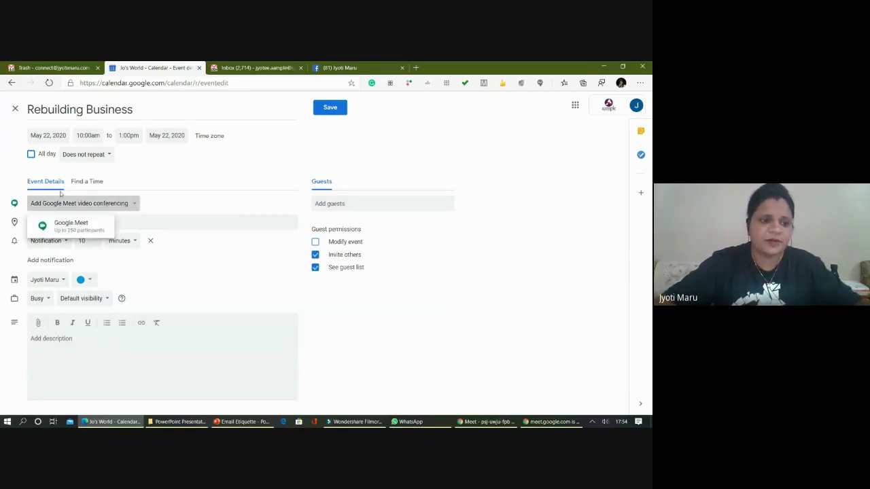
click(71, 226)
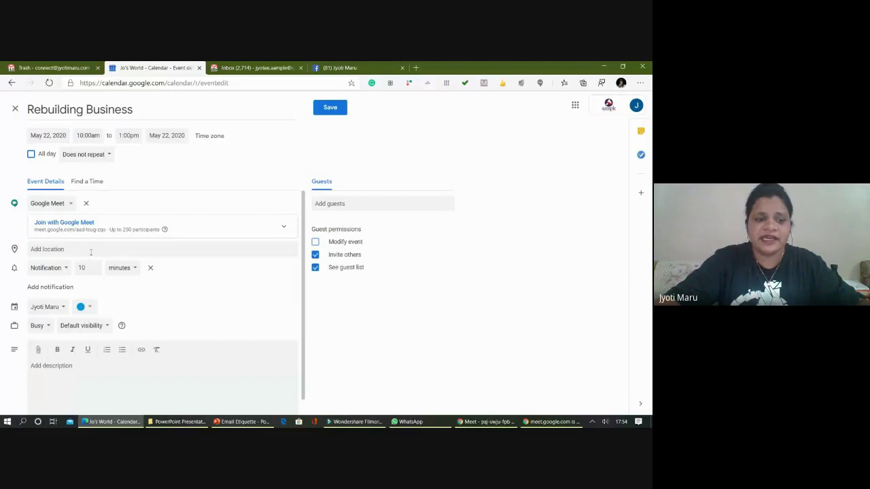
click(92, 250)
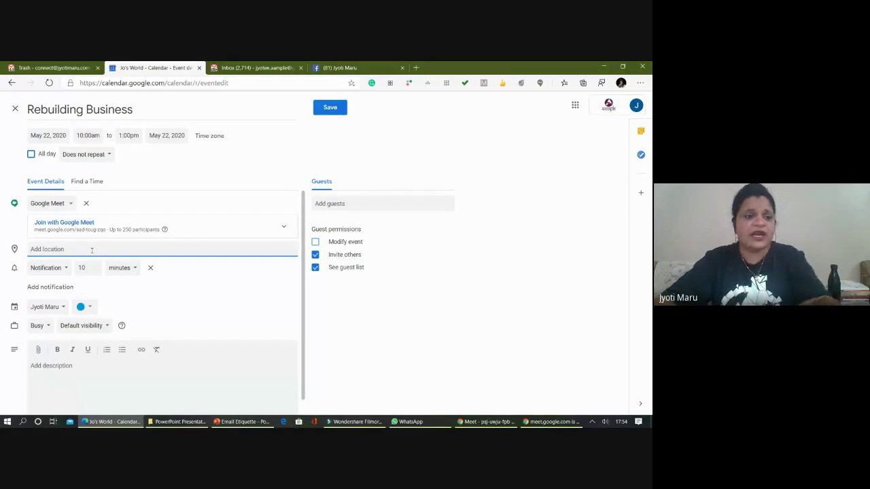
- Set the event location to Academy of Advanced Management Practices
text(A)
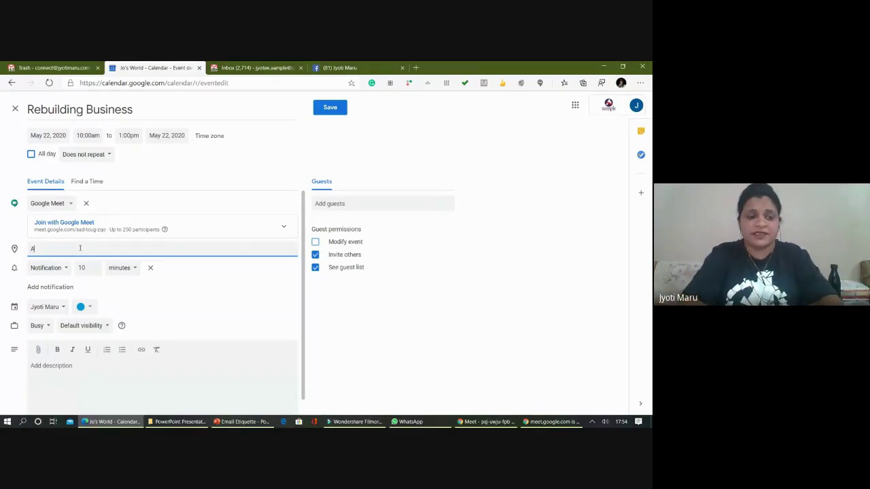
text(cad)
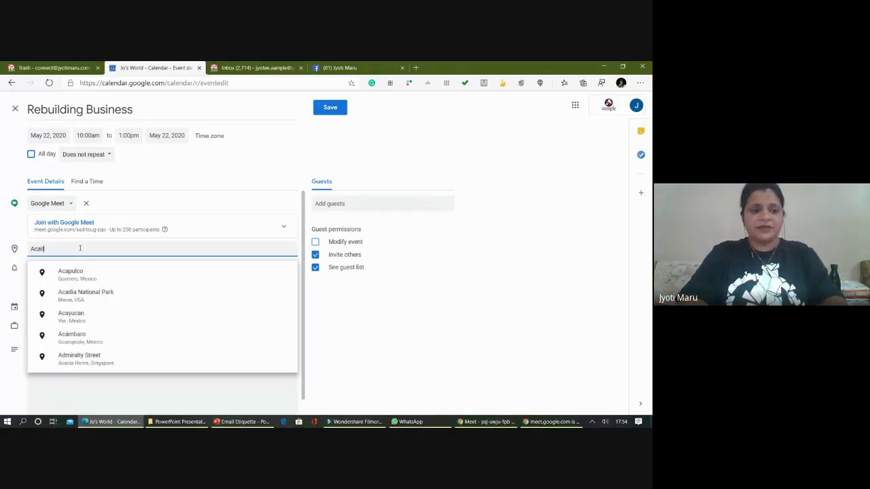
text(emy of)
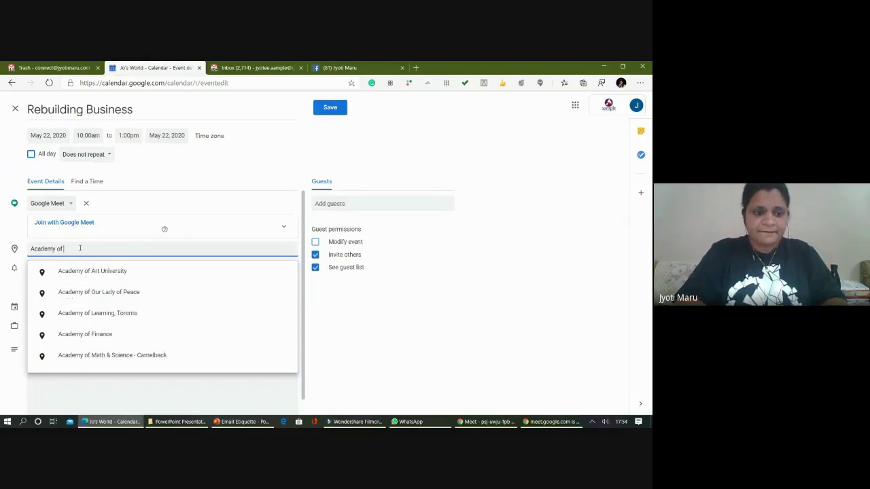
text( adv)
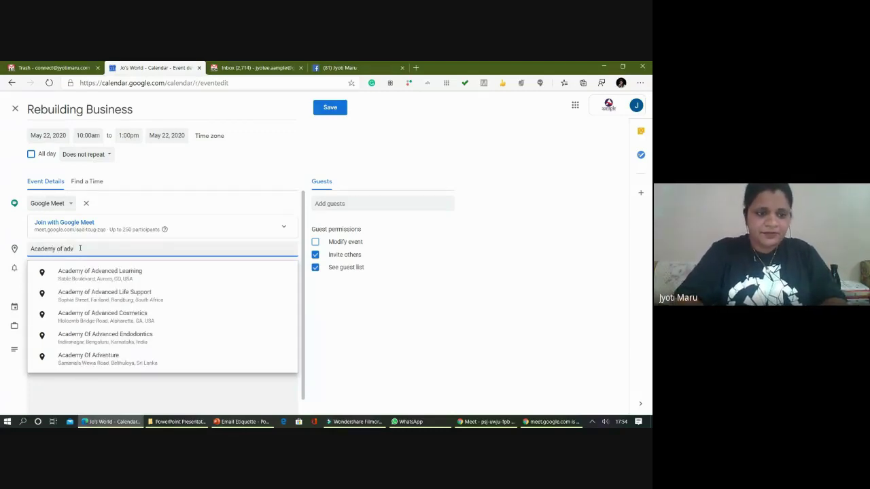
text(anced manag)
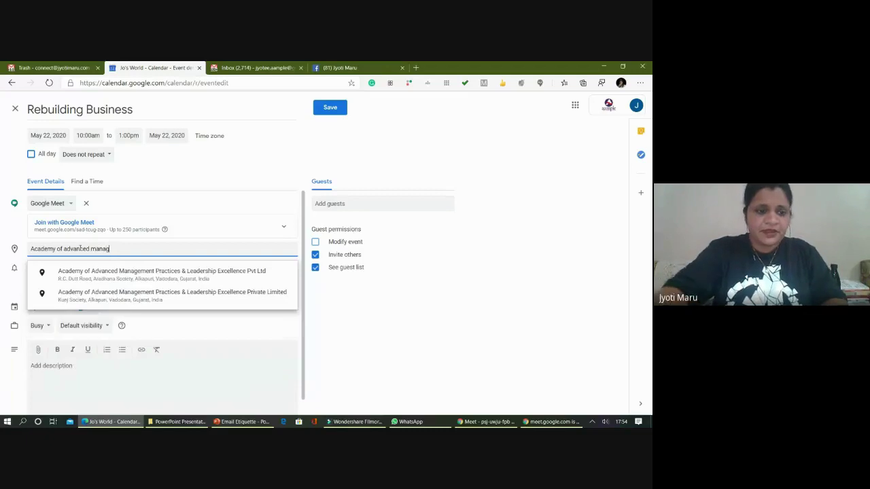
click(132, 271)
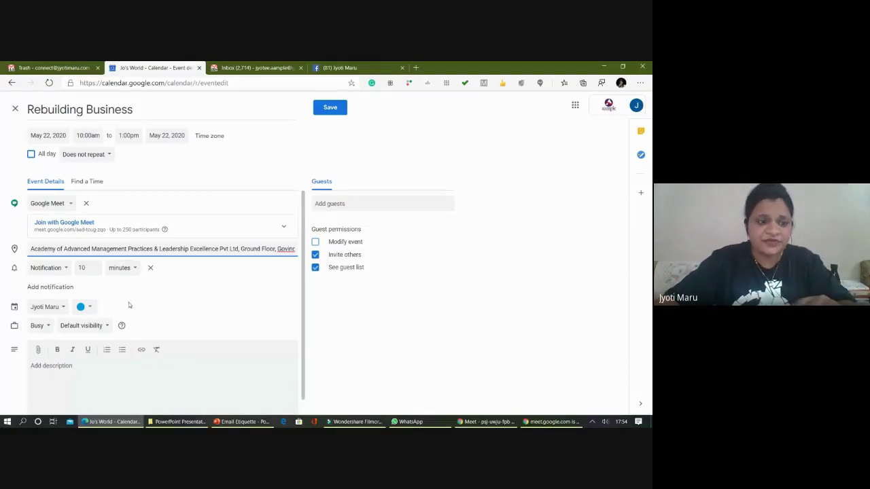
scroll(129, 305, down, 1)
click(83, 353)
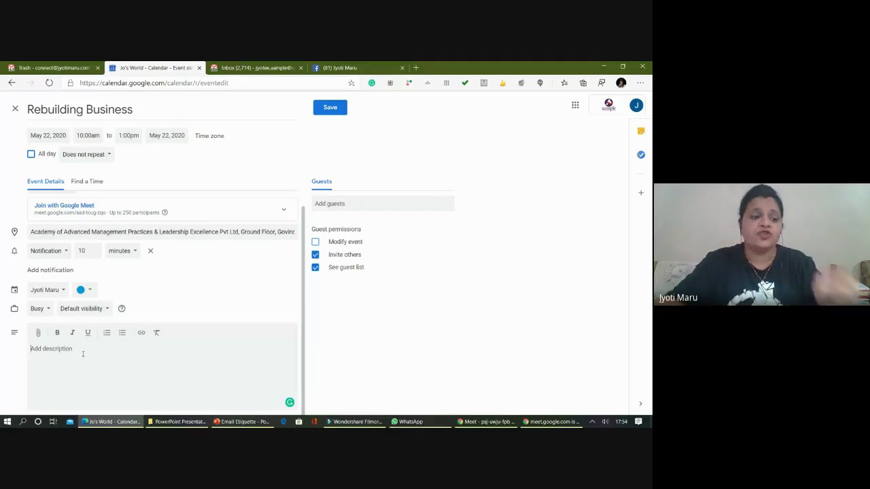
- Replace the mistyped description text with 'Thank you'
text(fhsdjflMkDCK;JSFNC>a)
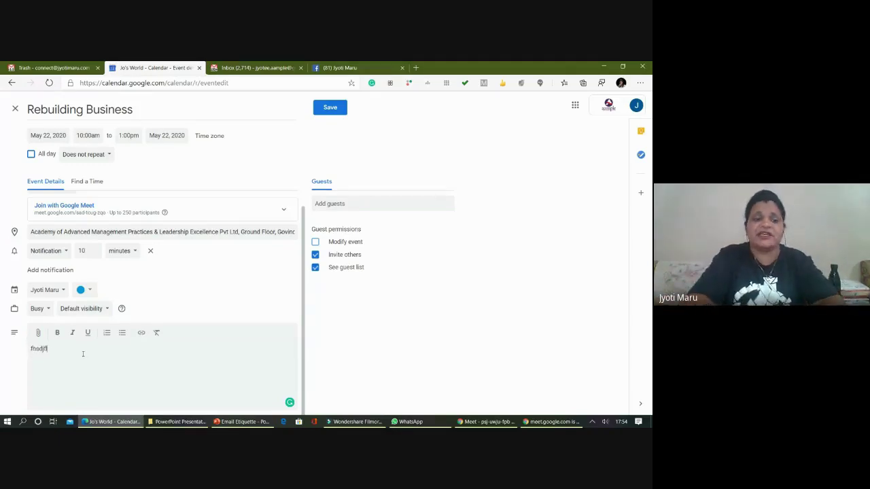
key(Return)
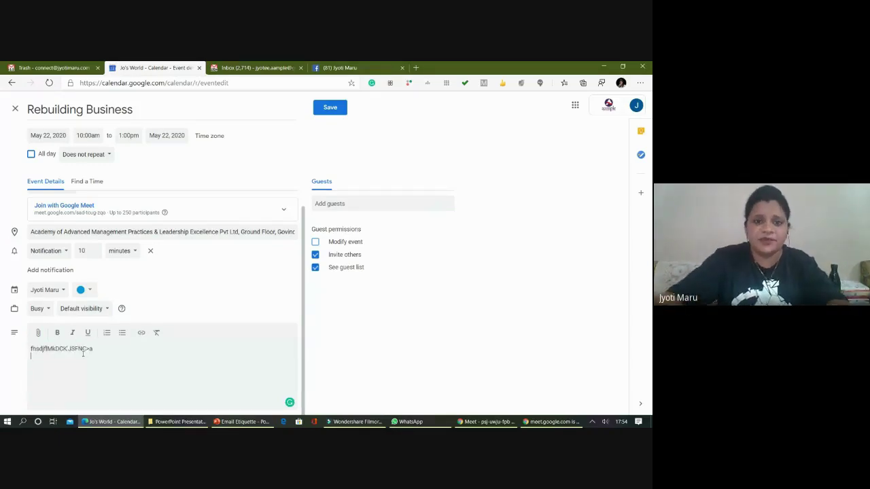
drag(71, 377, 3, 347)
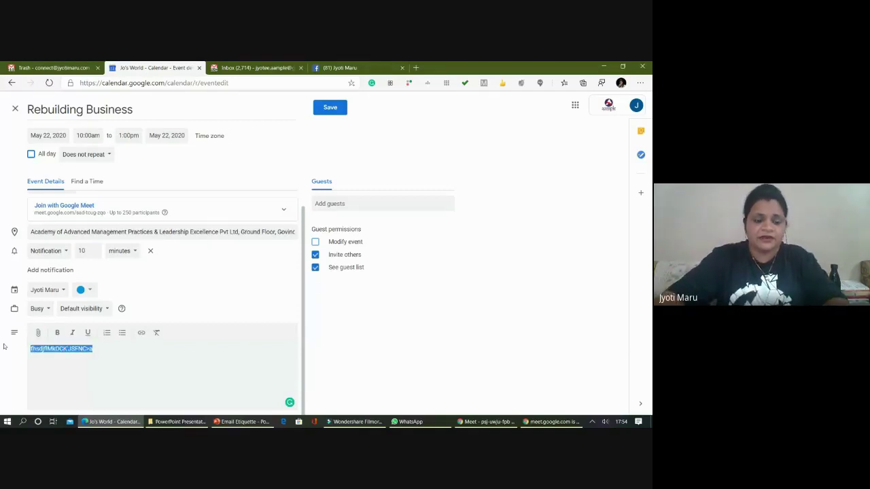
text(rHANK)
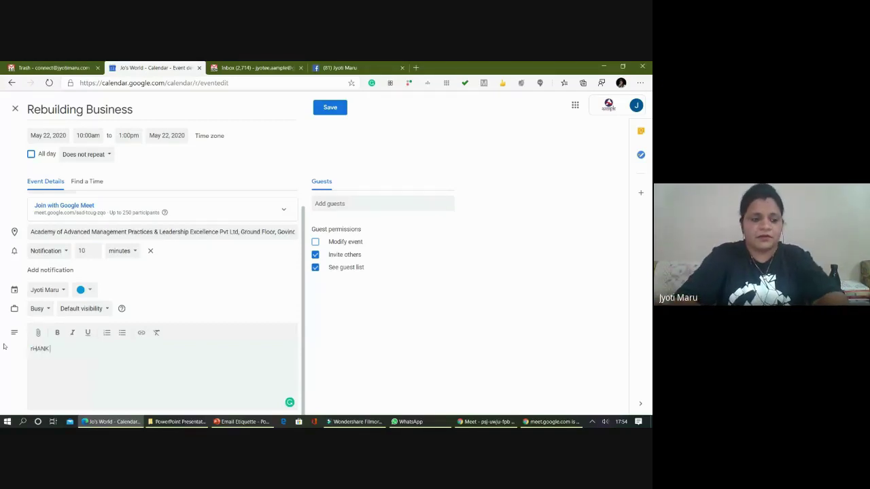
text( YOU)
key(BackSpace)
key(BackSpace)
key(BackSpace)
key(BackSpace)
key(BackSpace)
key(BackSpace)
key(BackSpace)
key(BackSpace)
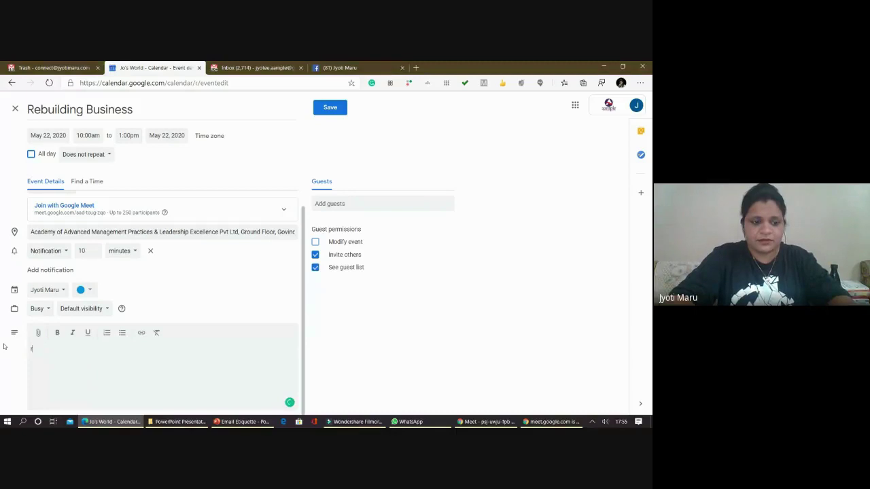
text(ha)
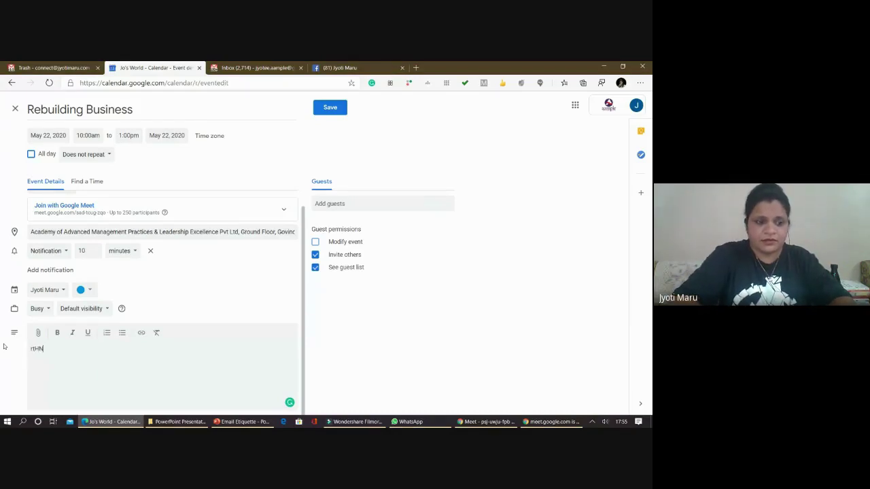
key(BackSpace)
key(BackSpace)
key(BackSpace)
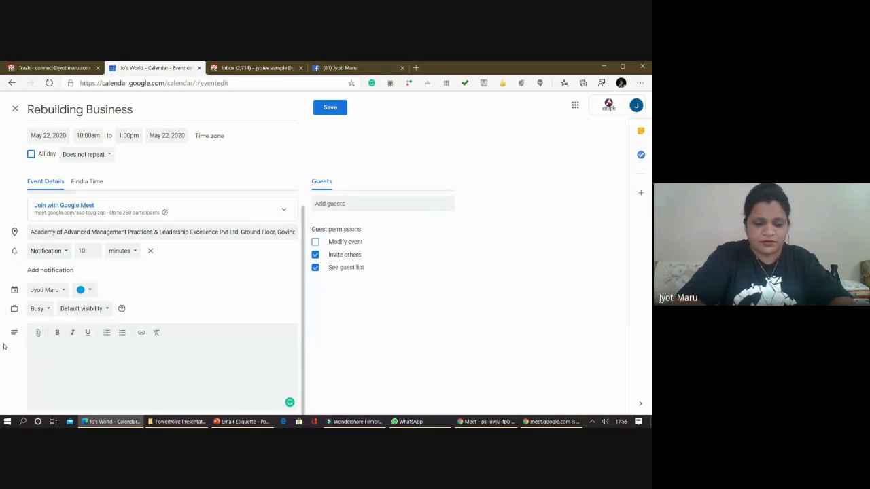
text(Thank you)
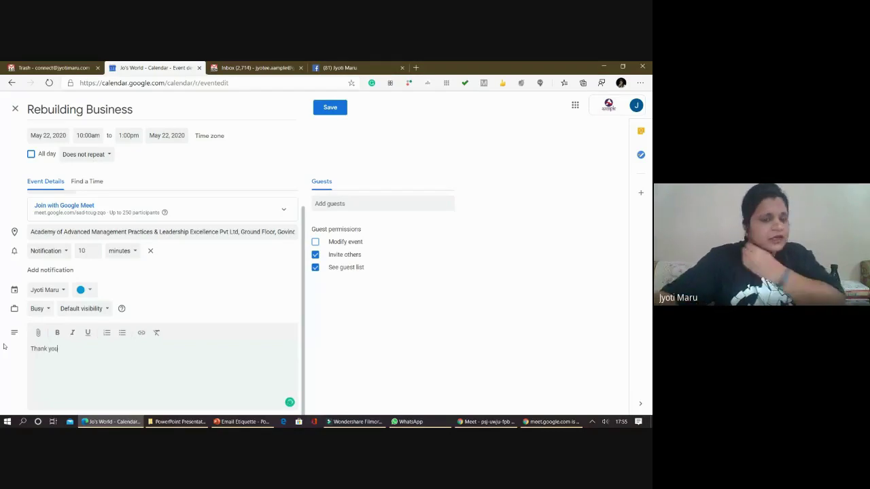
- Add the first suggested contact as a guest of the event
click(382, 205)
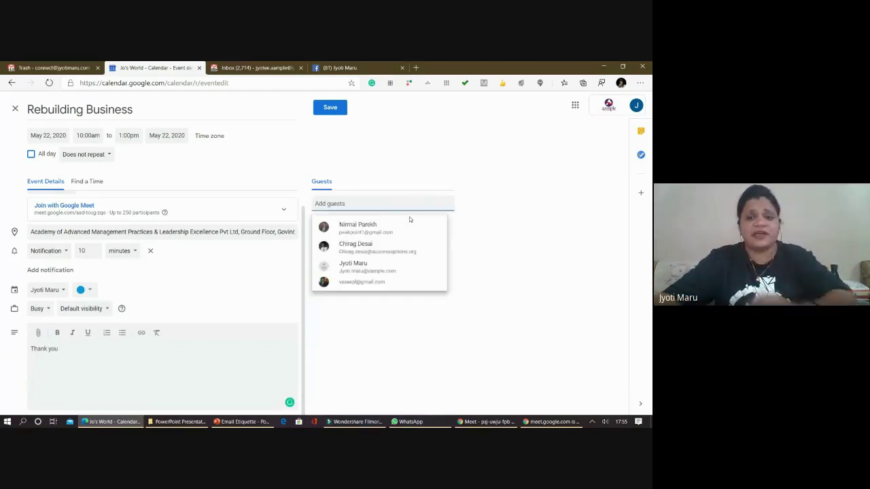
click(401, 230)
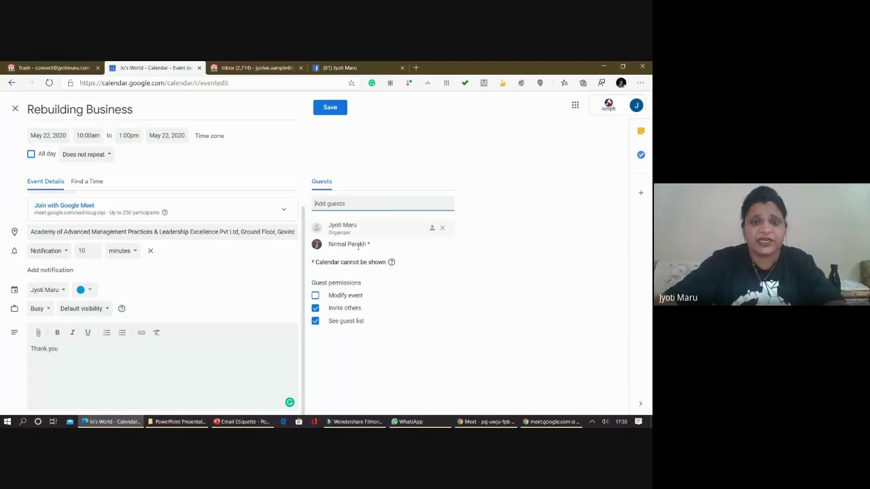
click(442, 243)
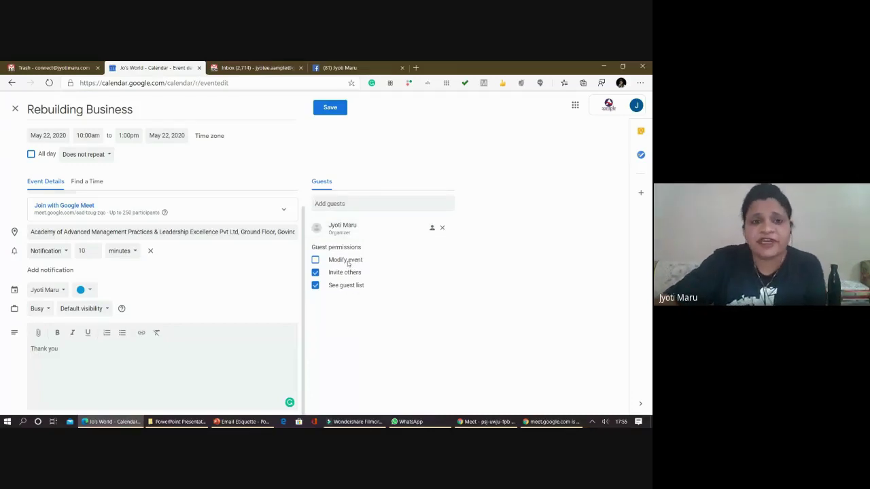
click(333, 203)
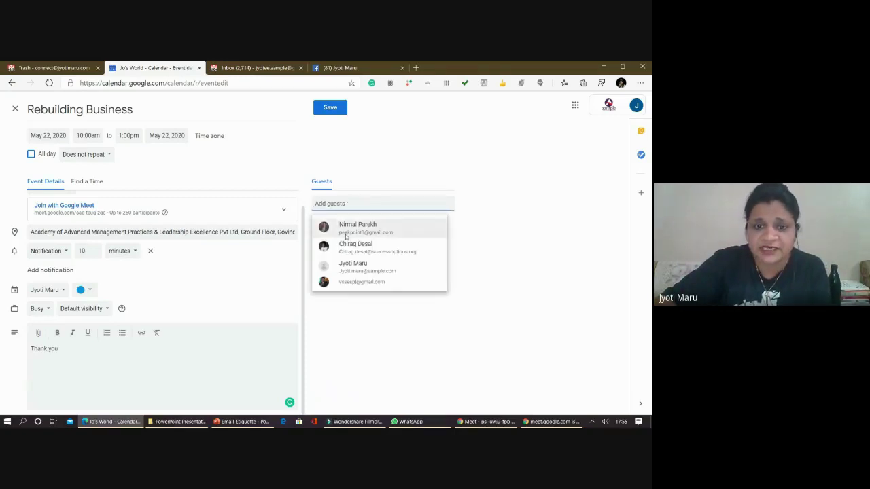
click(347, 227)
- Turn off the Modify event and Invite others guest permissions, leaving only See guest list
click(316, 296)
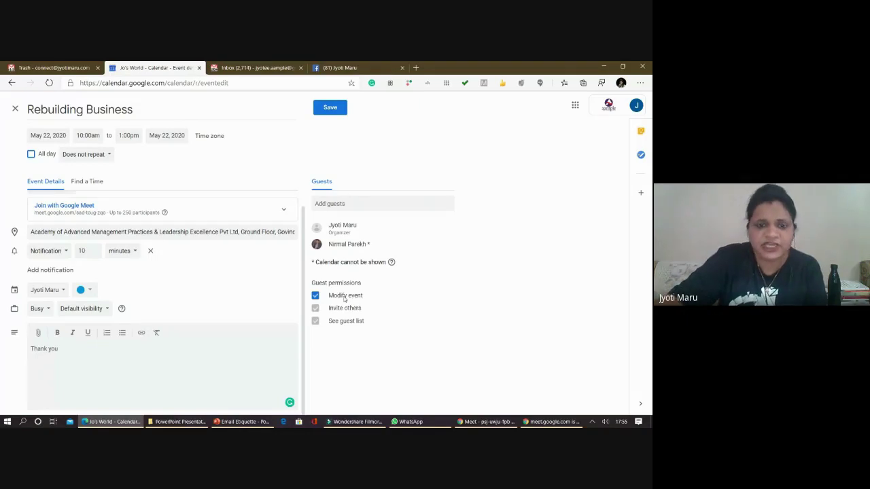
click(344, 296)
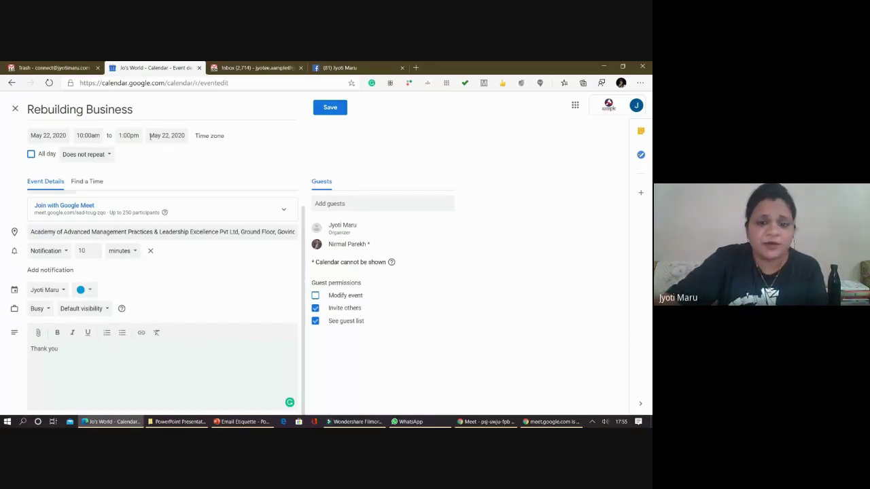
click(344, 309)
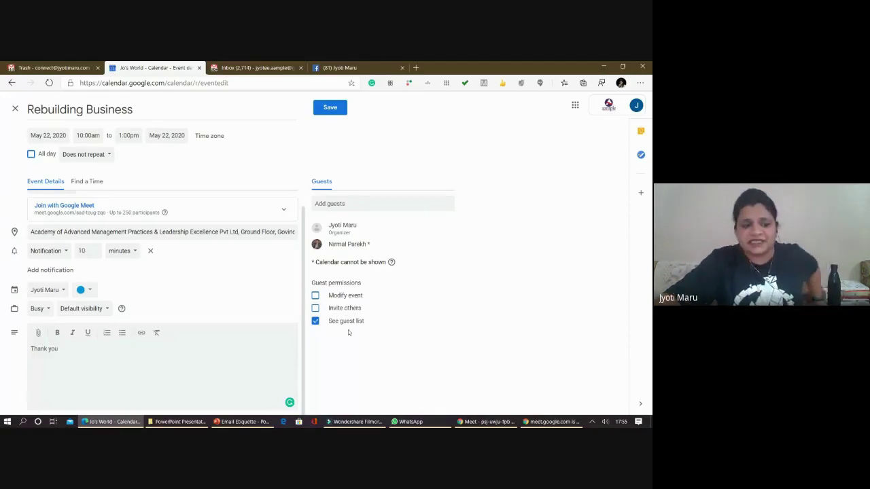
- Put the event on the AAMPLE Training calendar, save it, and send invitations, including to the external guest
click(54, 292)
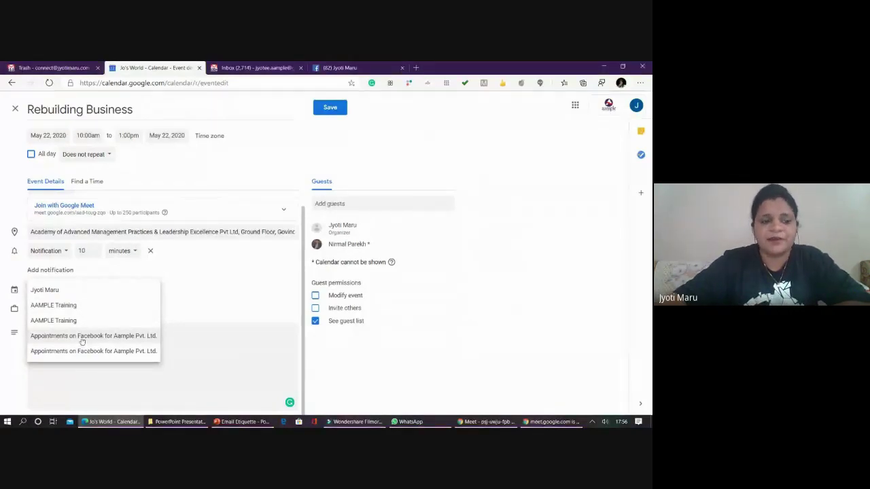
click(77, 319)
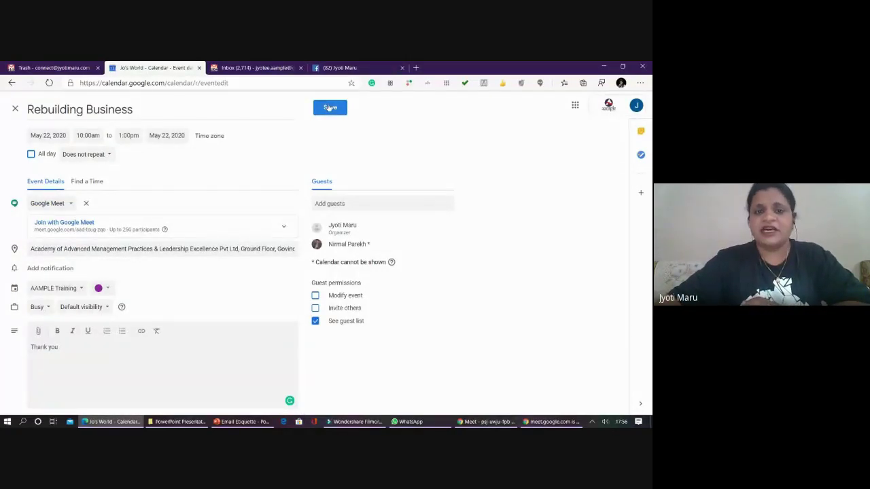
click(330, 109)
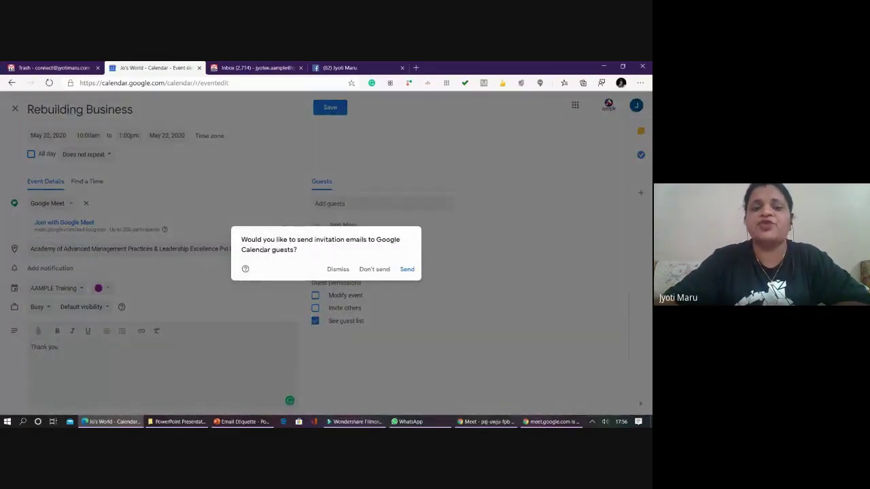
click(404, 270)
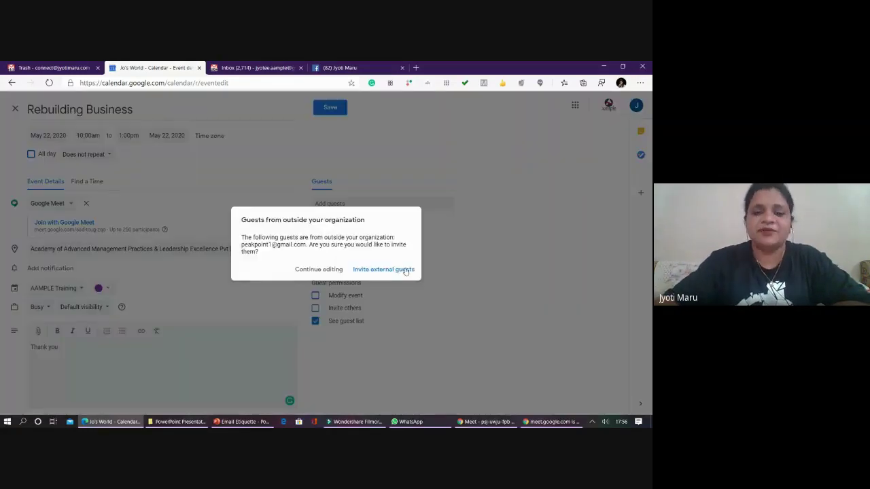
click(406, 270)
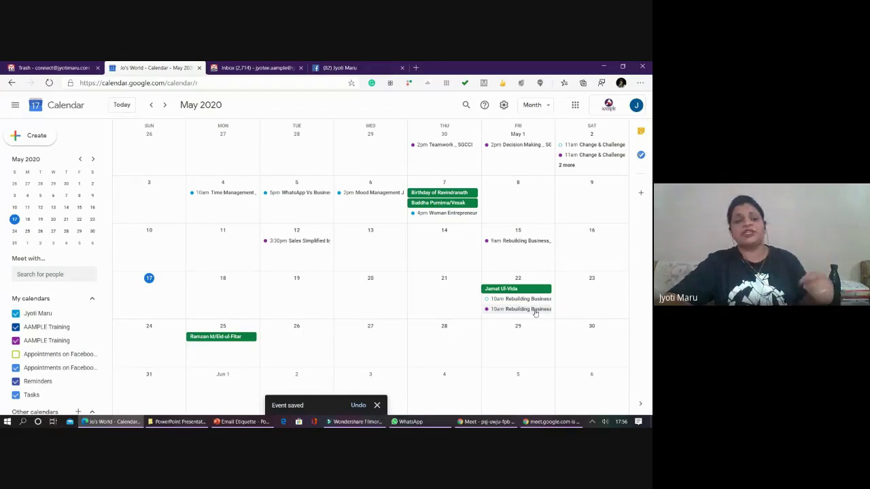
- Reopen Rebuilding Business for editing and change its end date to May 24
click(535, 310)
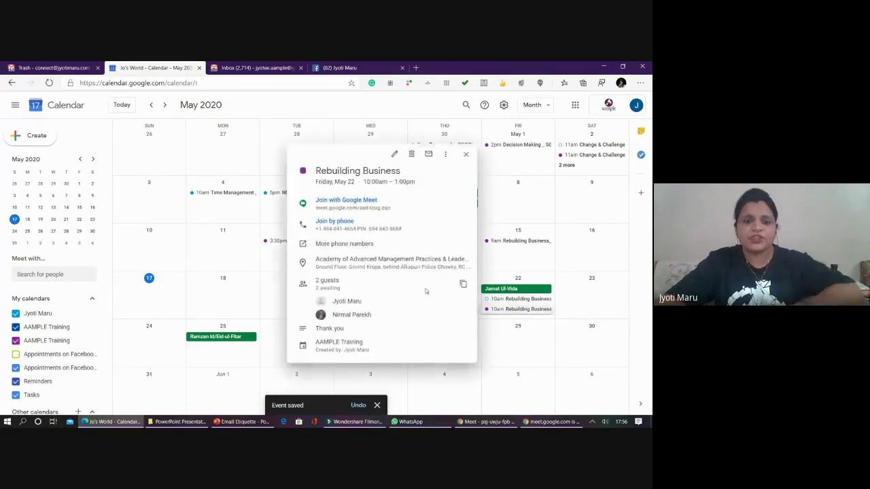
click(394, 155)
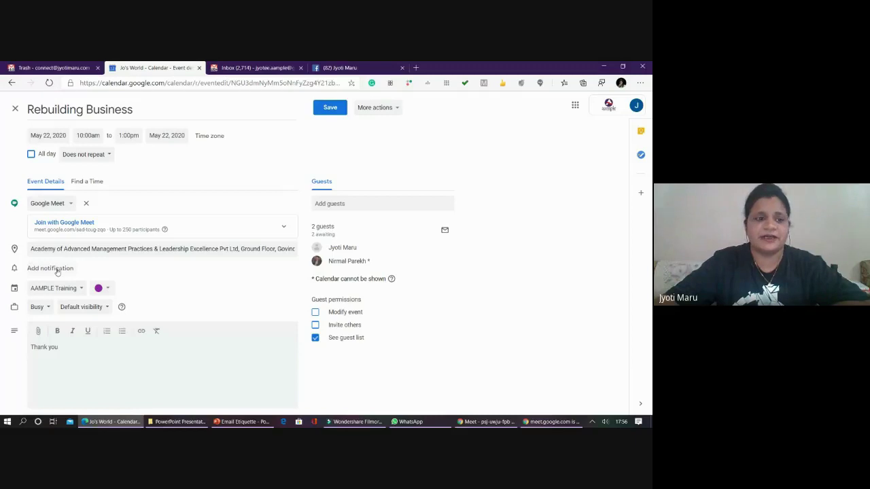
click(166, 135)
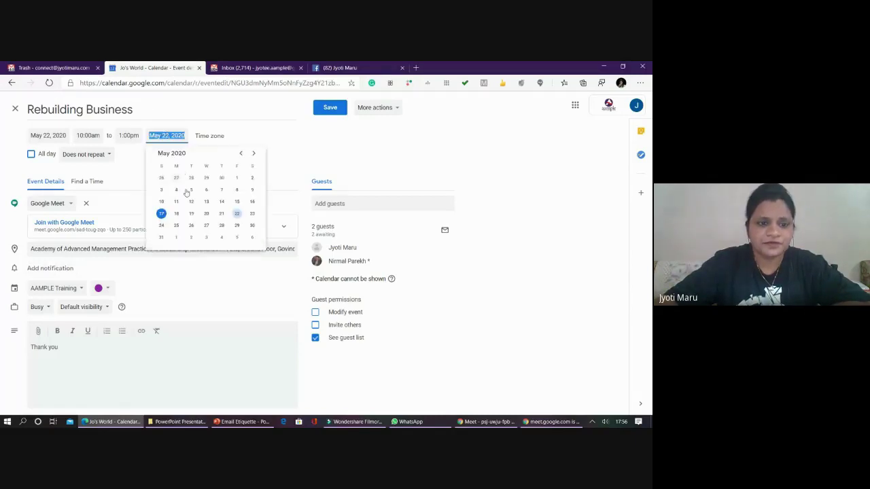
click(161, 225)
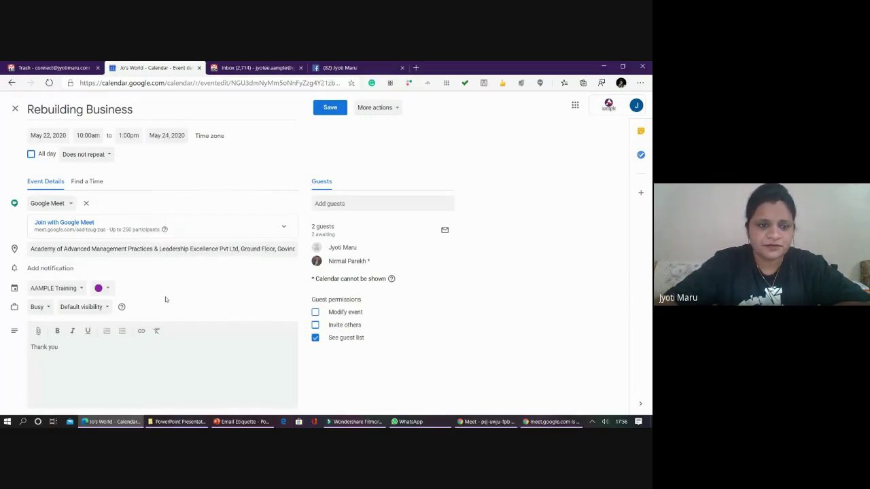
- Add a 1-day notification, save the event, and send update emails to guests
click(50, 268)
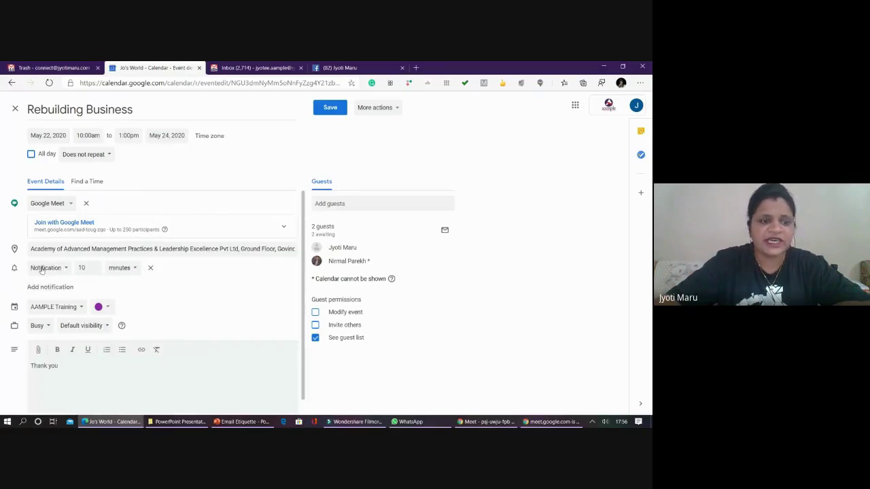
click(42, 269)
click(46, 268)
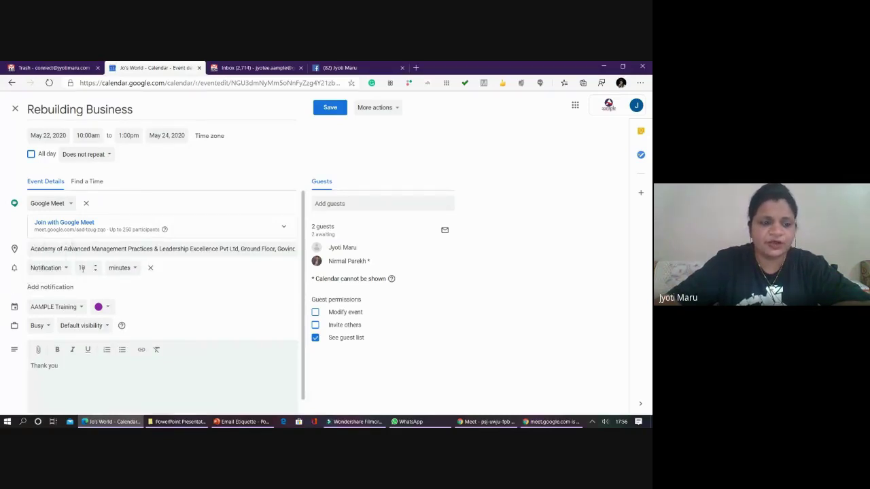
click(87, 269)
key(BackSpace)
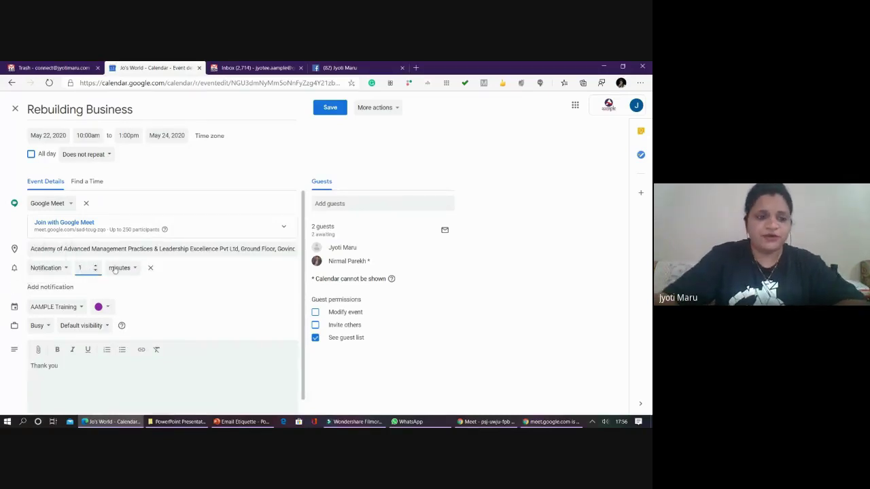
click(121, 269)
click(117, 297)
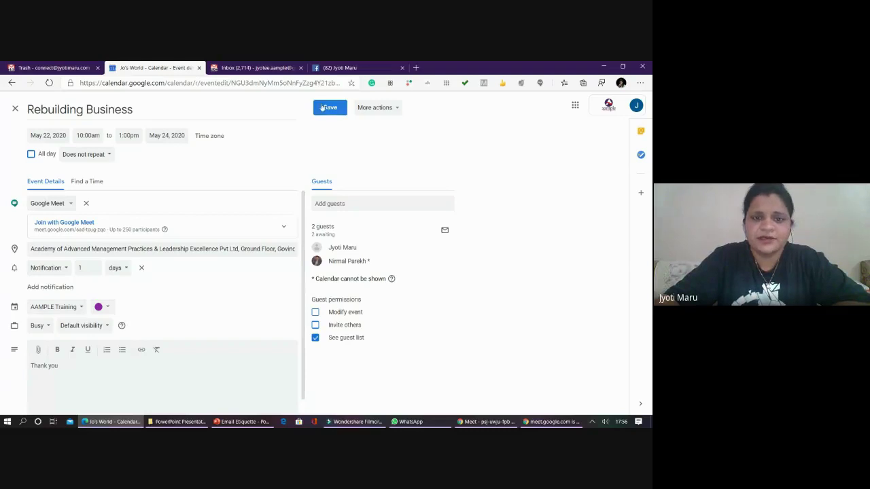
click(329, 108)
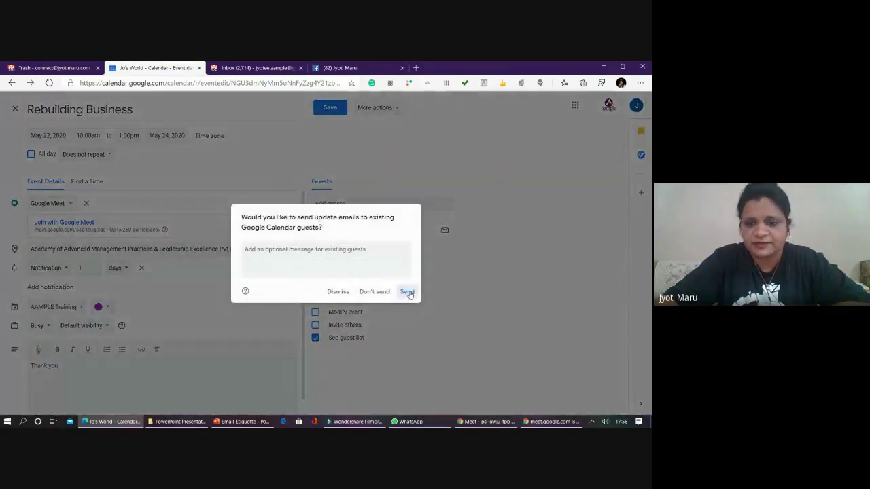
click(408, 292)
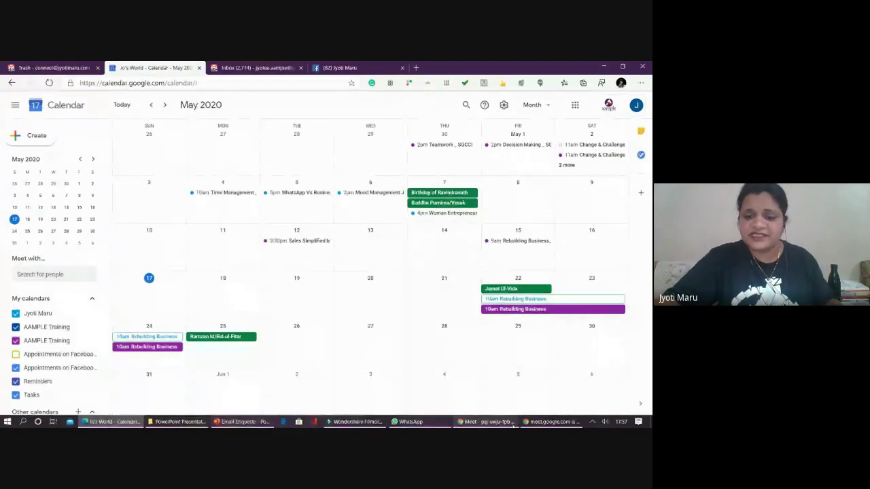
click(513, 424)
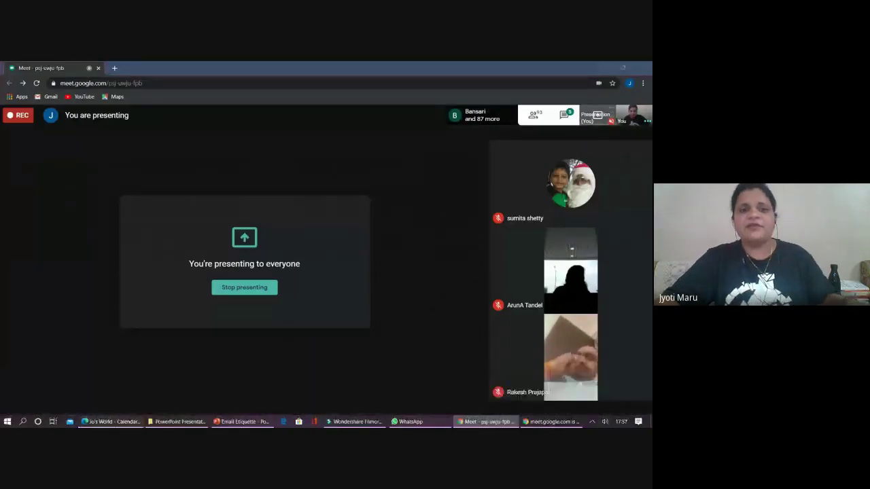
click(115, 423)
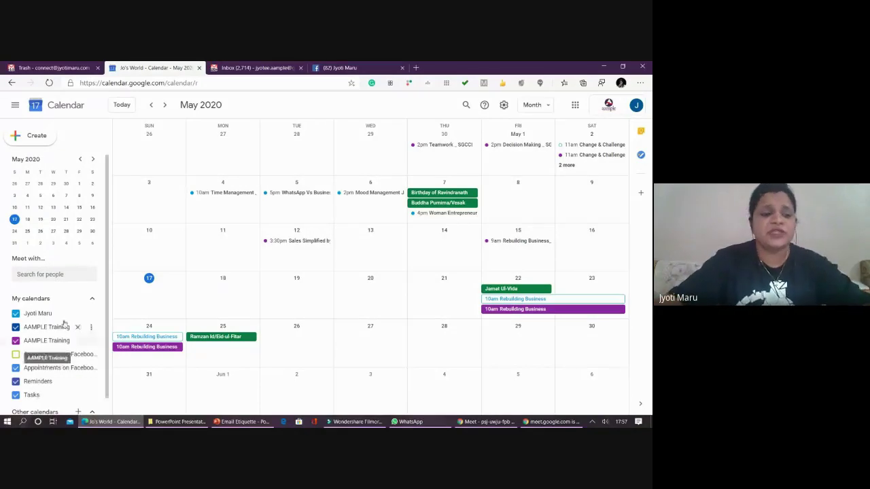
- Choose Import from the Other calendars + menu to reach Import & export settings
scroll(74, 348, down, 1)
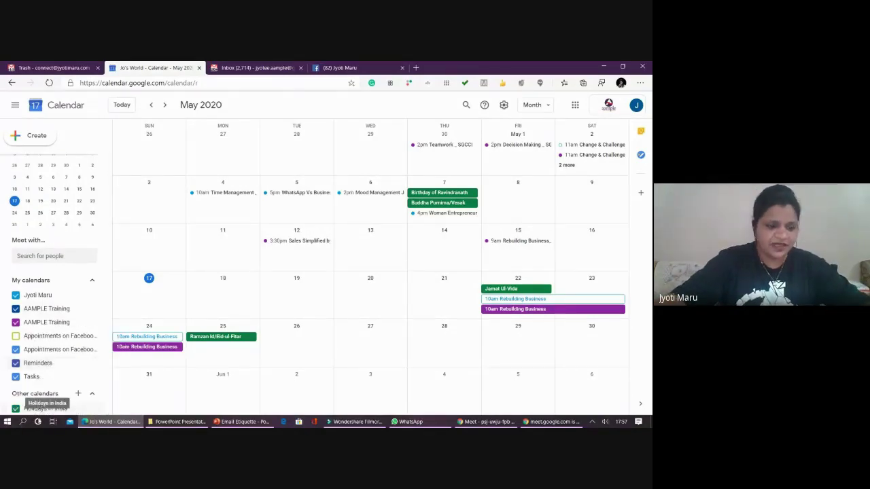
click(78, 393)
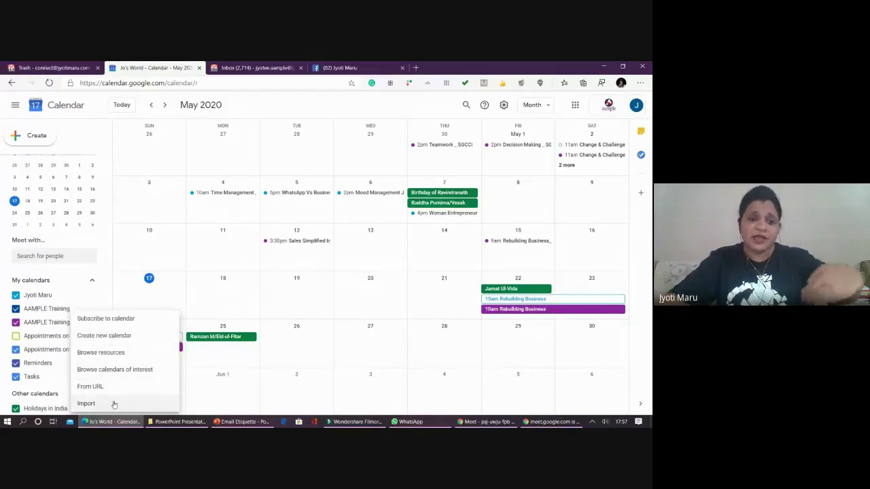
click(114, 405)
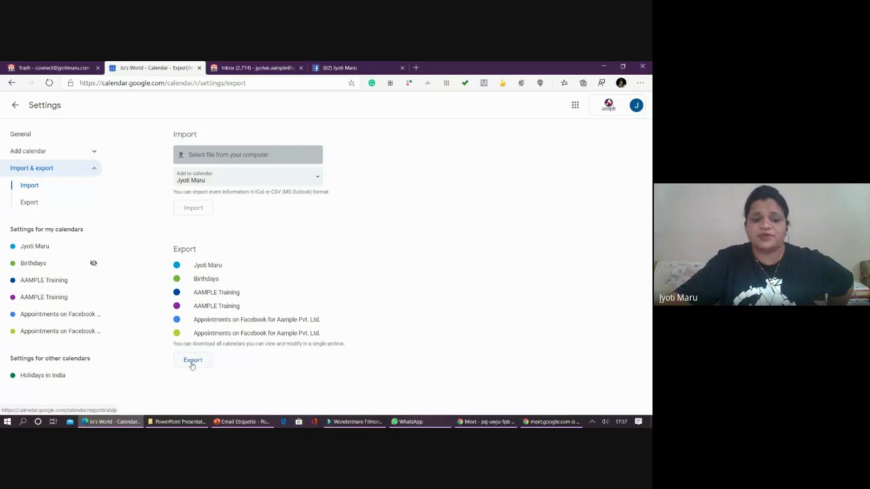
- Export all calendars as a zip archive and go back to the May 2020 month view
click(192, 361)
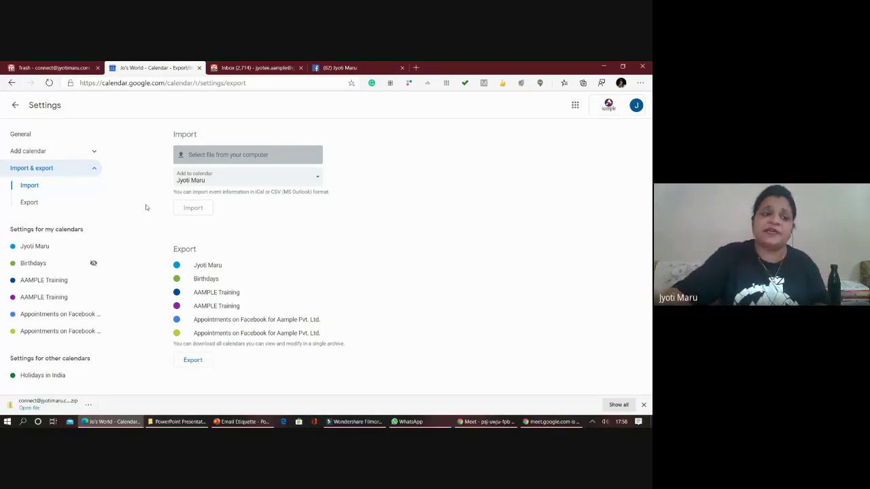
click(15, 105)
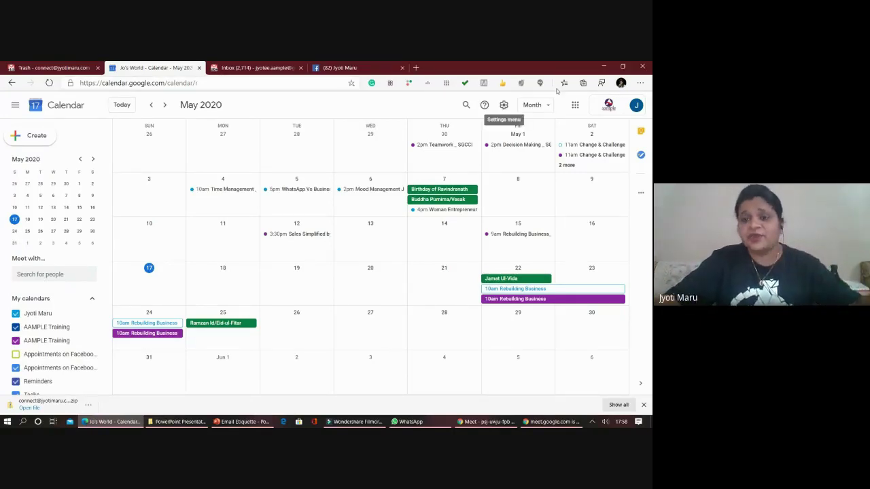
- Look at the Density and color settings and close them unchanged
click(504, 105)
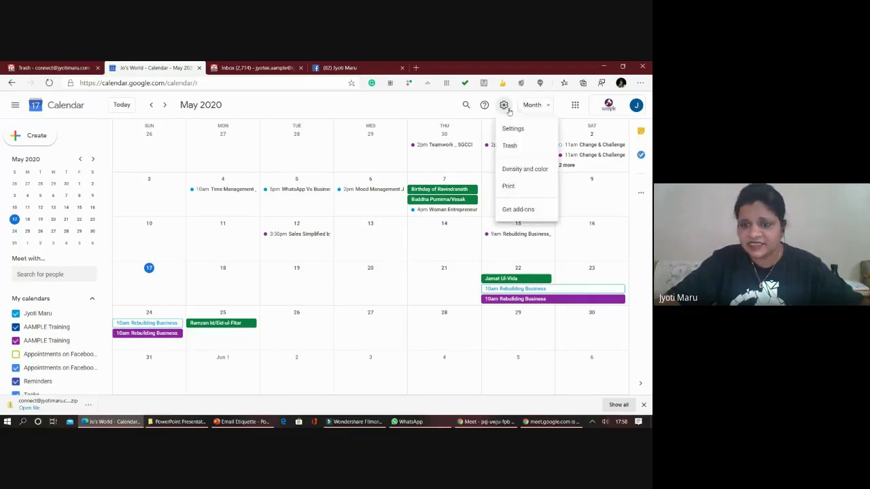
click(524, 169)
click(440, 366)
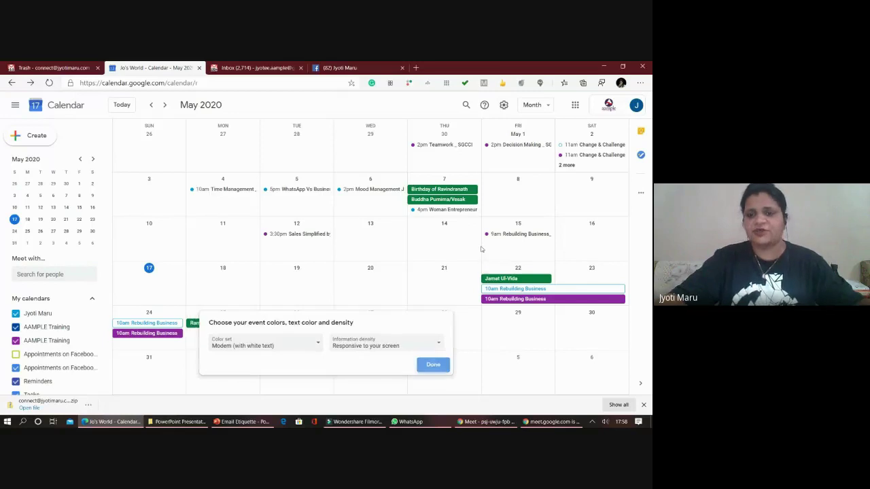
click(504, 106)
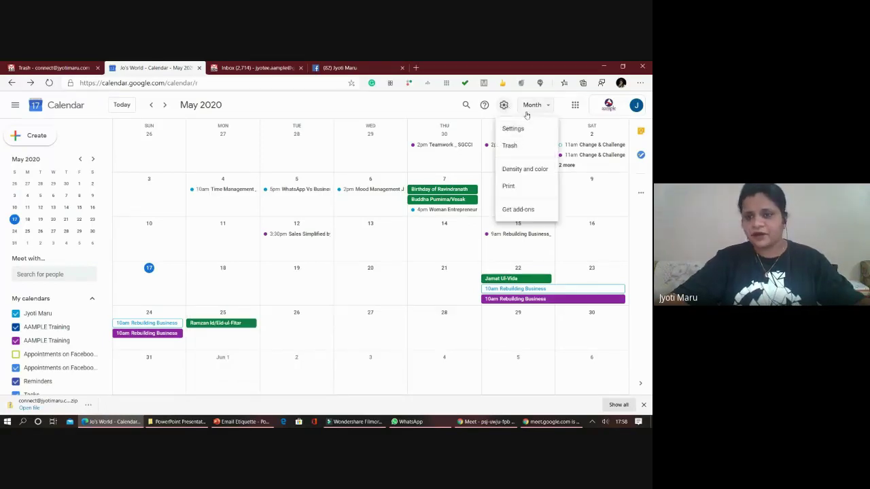
click(530, 107)
- Switch to Day view and step forward to Friday, May 22
click(531, 106)
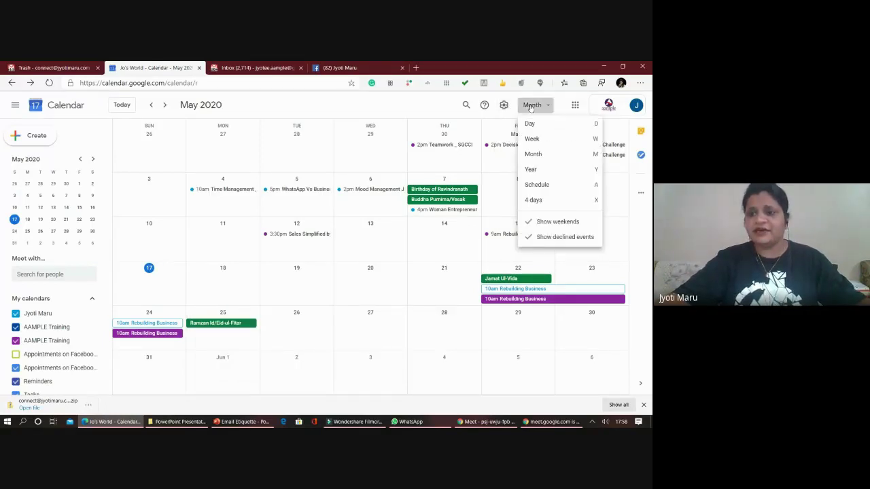
click(528, 125)
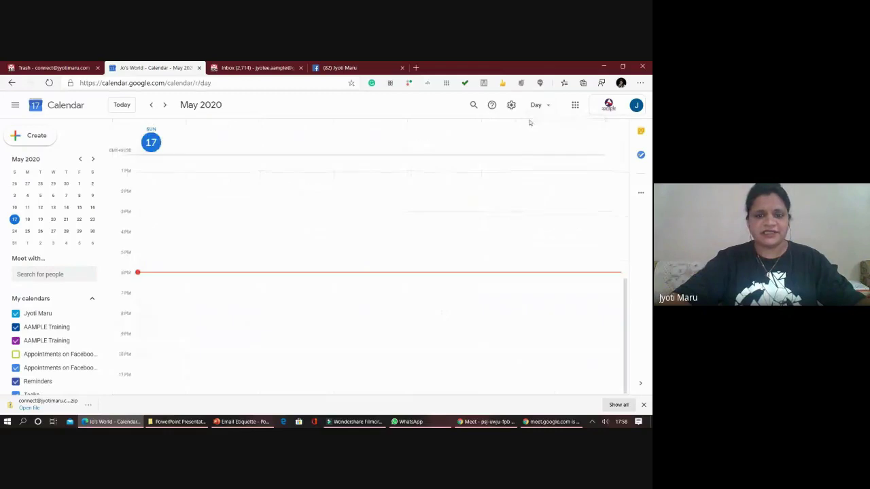
click(165, 107)
click(164, 107)
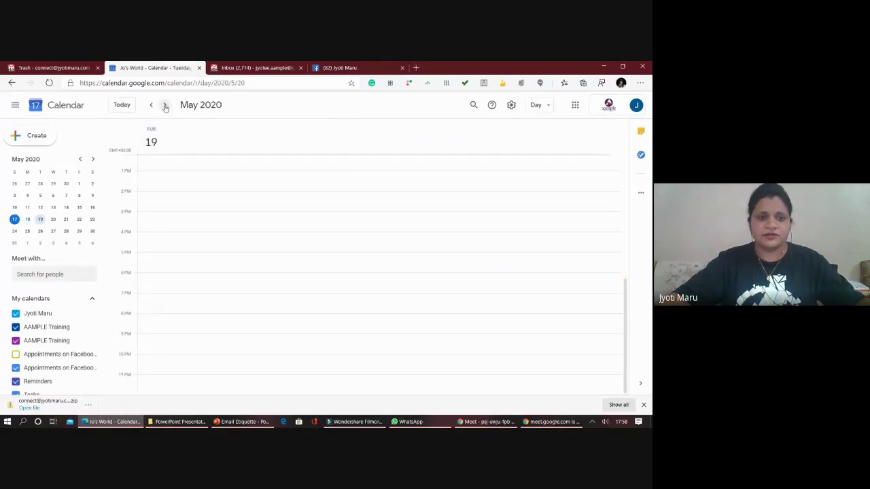
click(165, 107)
click(165, 107)
click(165, 107)
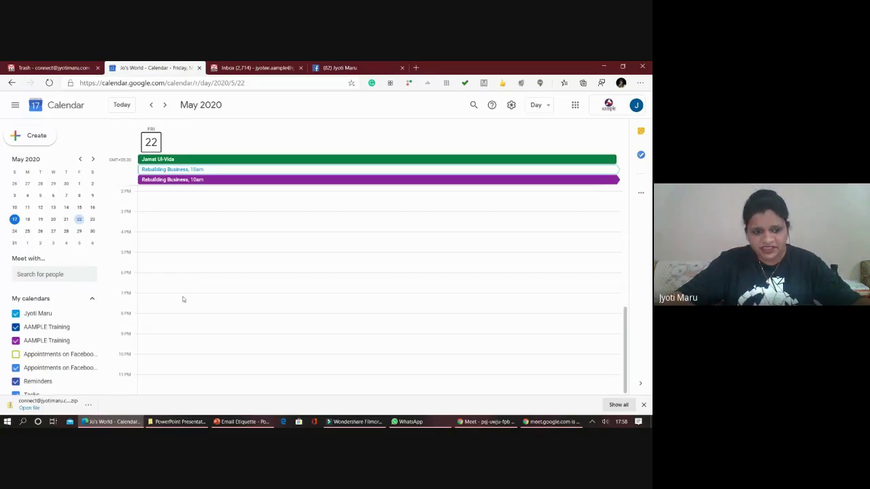
- Switch to Month view, then Week view of May 17–23, and bring the Meet window forward
click(537, 105)
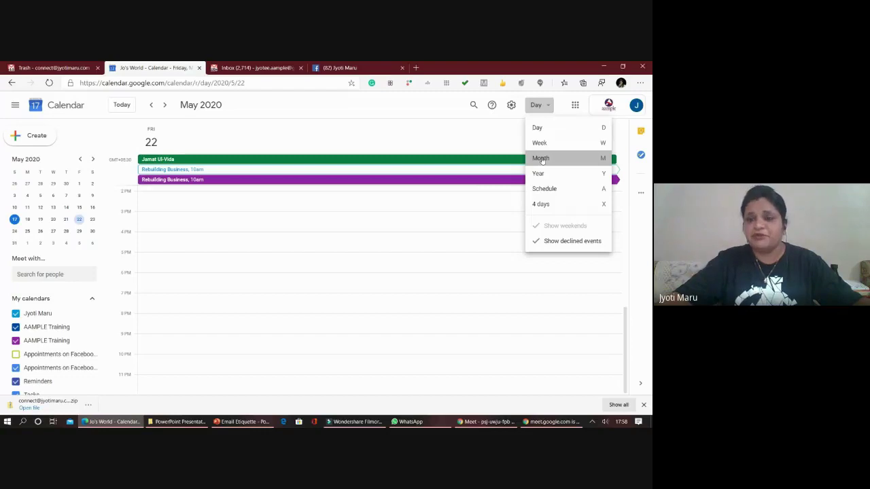
click(542, 159)
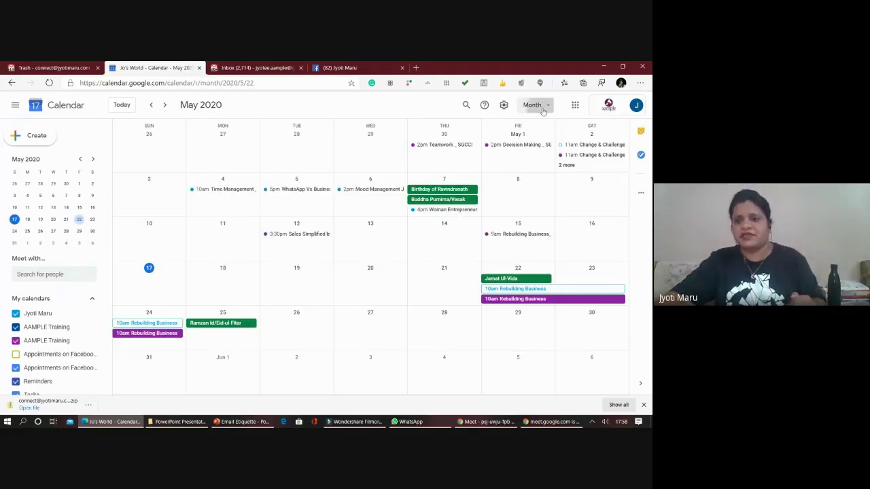
click(537, 105)
click(542, 145)
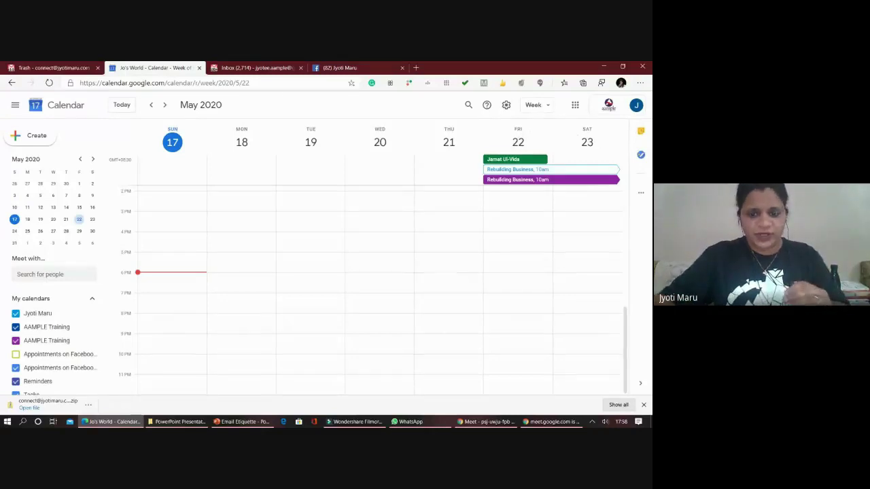
click(500, 422)
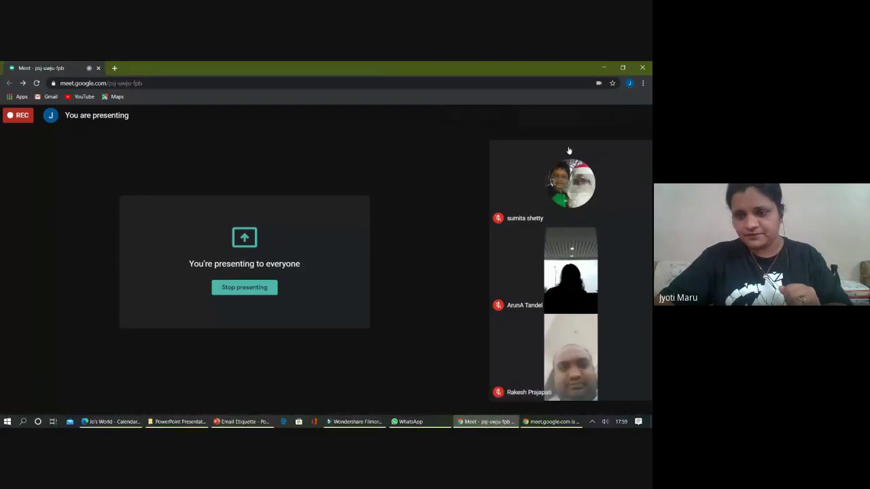
- Open the Meet chat, then return to the Google Calendar window
click(564, 115)
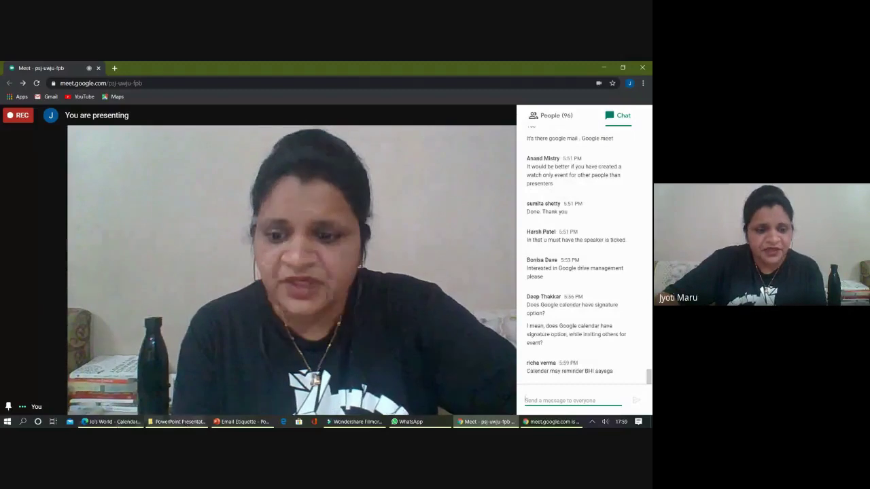
click(113, 422)
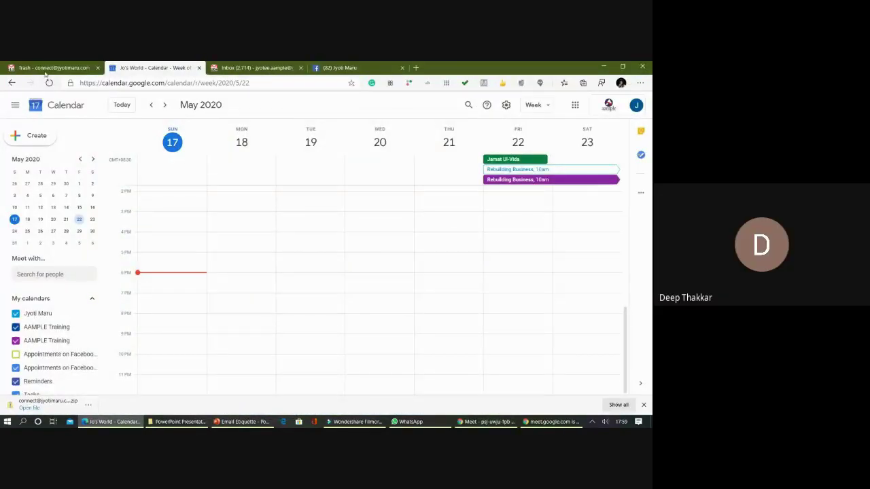
- Return to the Calendar tab and open the Rebuilding Business event details
click(235, 68)
click(161, 66)
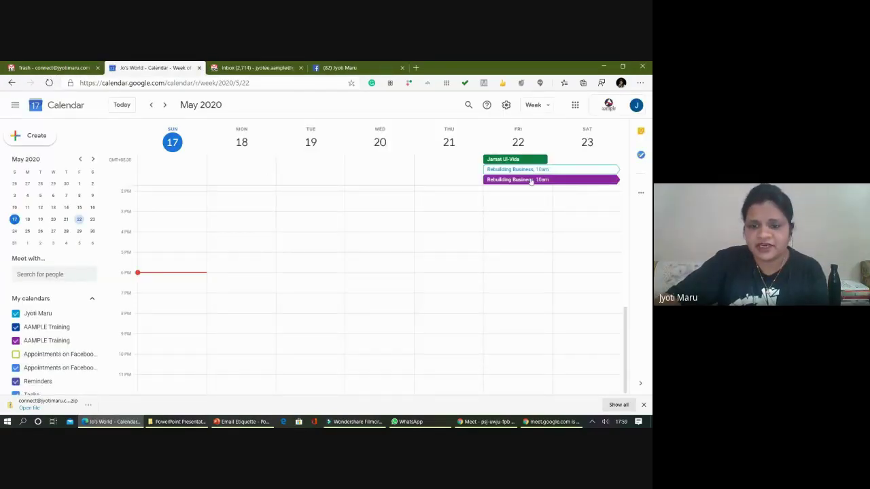
click(495, 180)
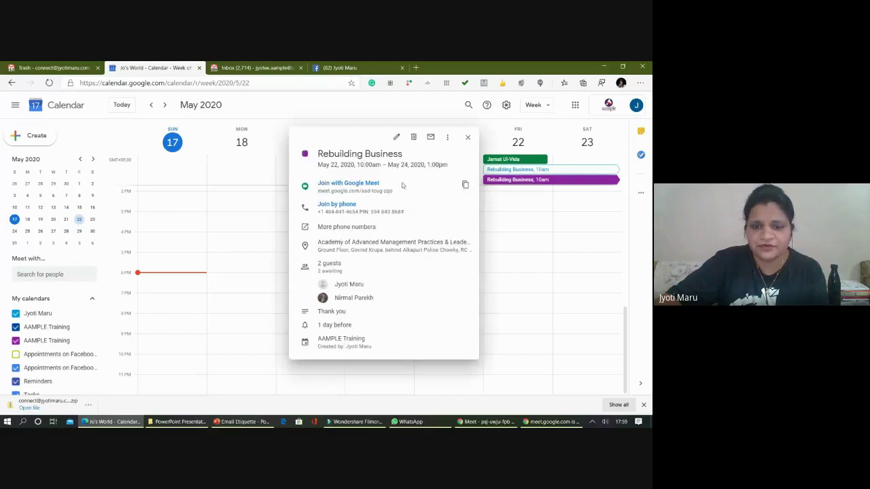
- Edit the Rebuilding Business event and delete its 'Thank you' description
click(397, 138)
scroll(103, 341, down, 1)
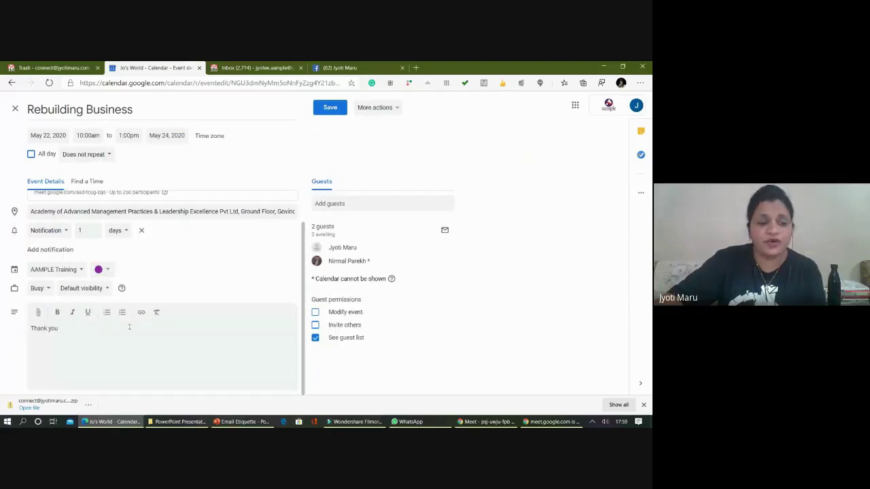
drag(28, 328, 70, 341)
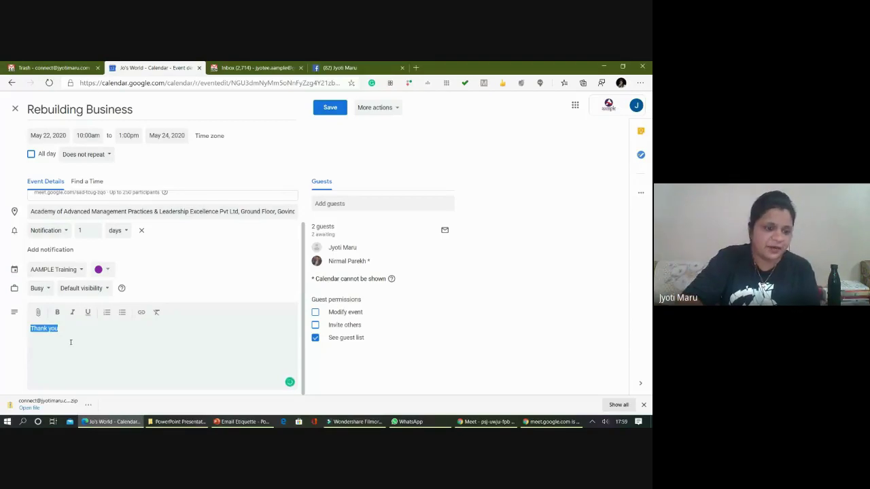
key(BackSpace)
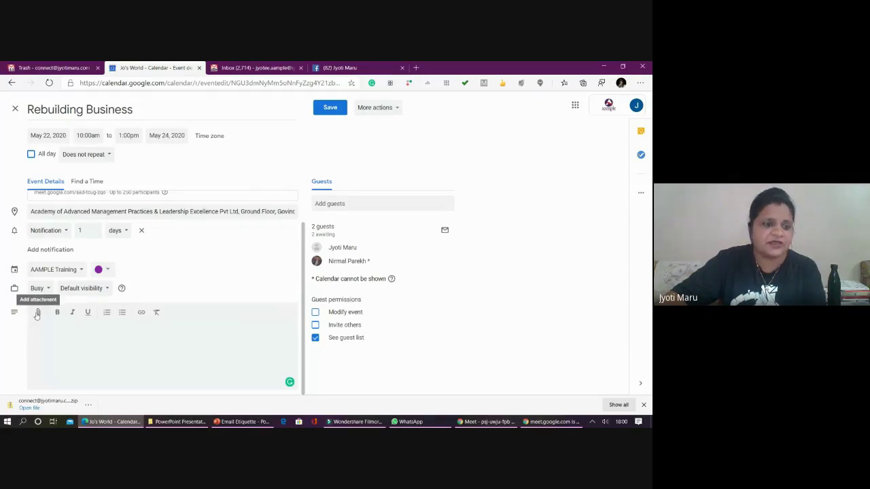
click(37, 314)
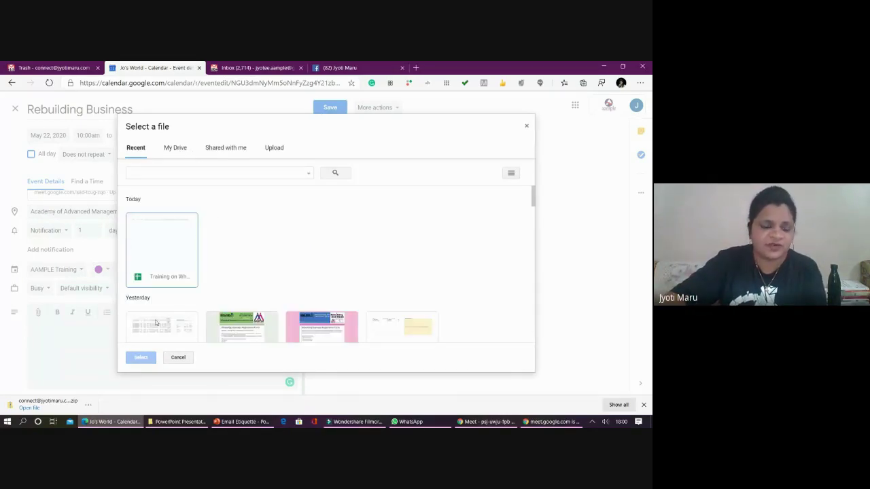
click(175, 148)
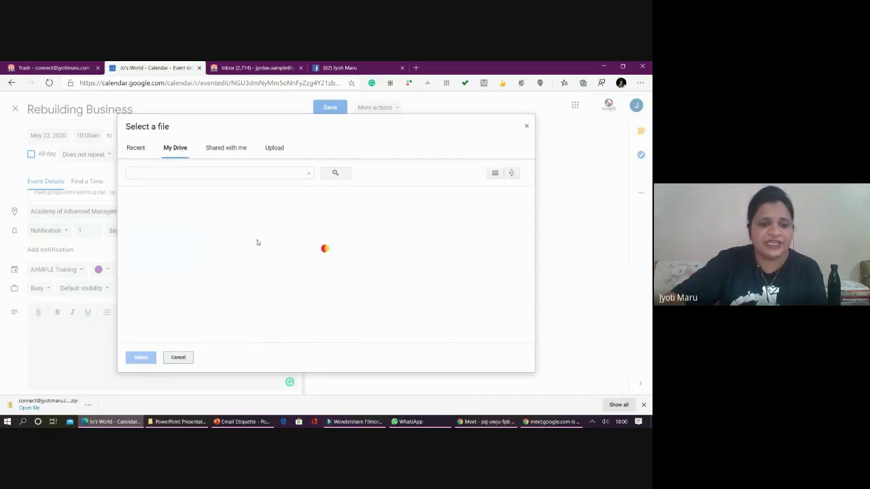
click(526, 126)
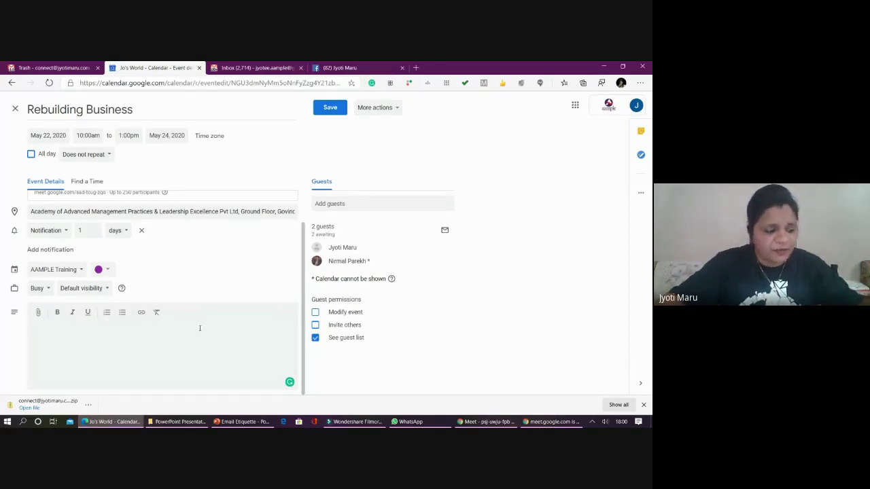
- Sign in to Roundcube Webmail in a new browser tab
click(416, 67)
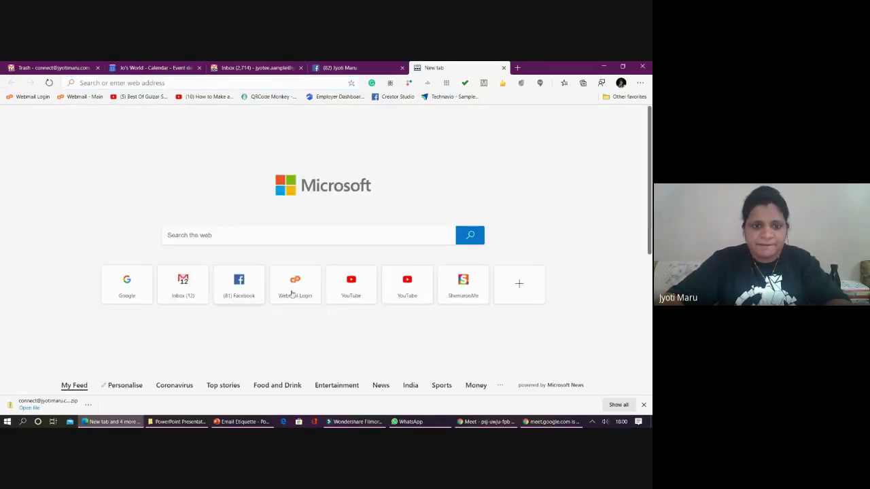
click(292, 293)
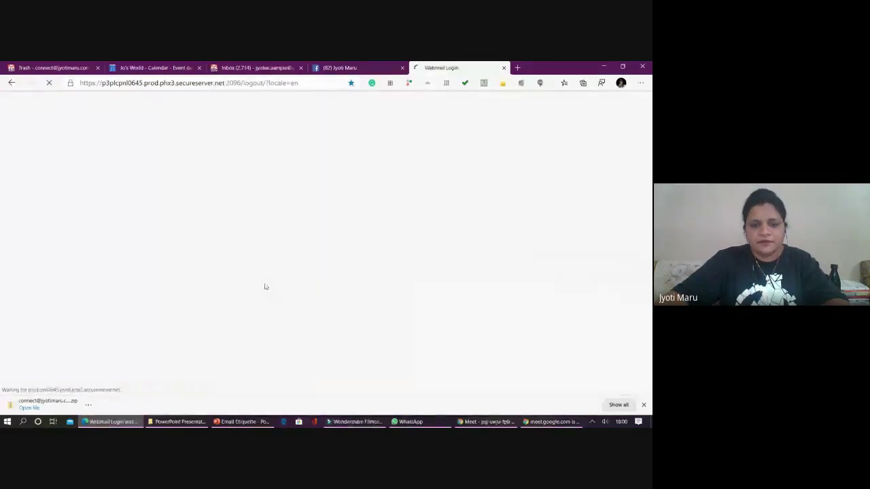
click(282, 272)
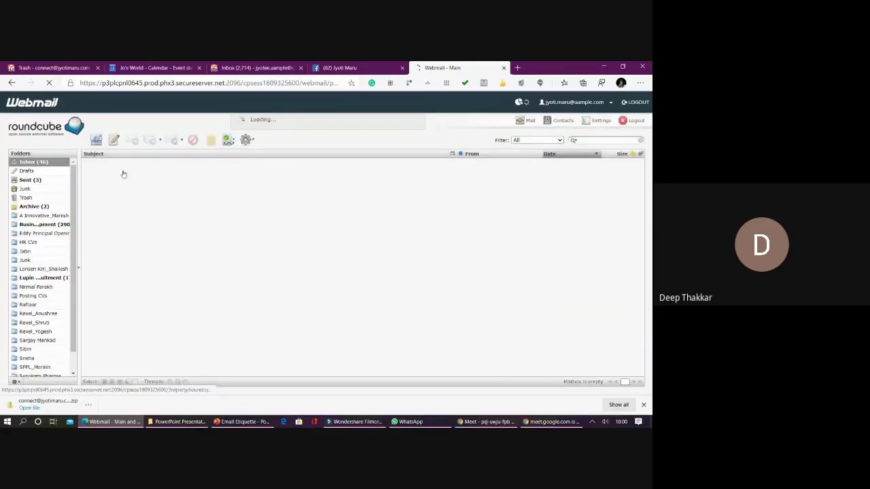
- Browse the inbox messages: interview schedule, certification program, forwarded Career Advisor
click(199, 340)
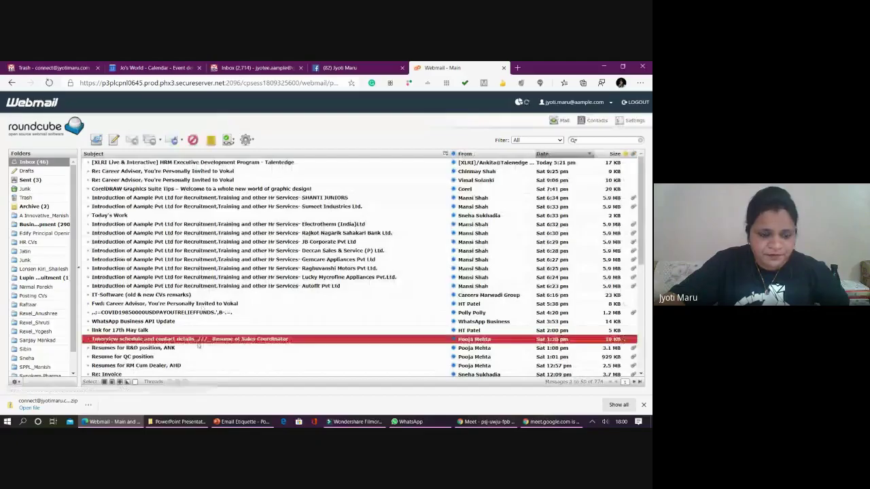
scroll(197, 313, down, 3)
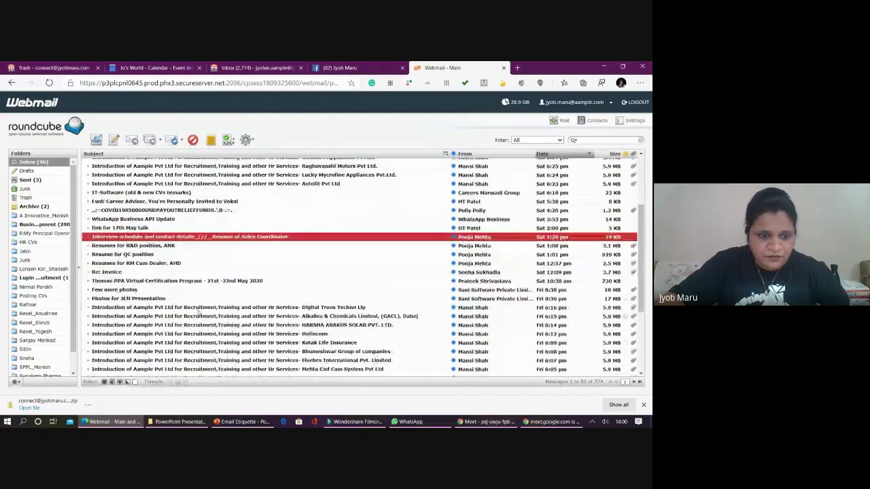
click(196, 282)
scroll(196, 286, down, 3)
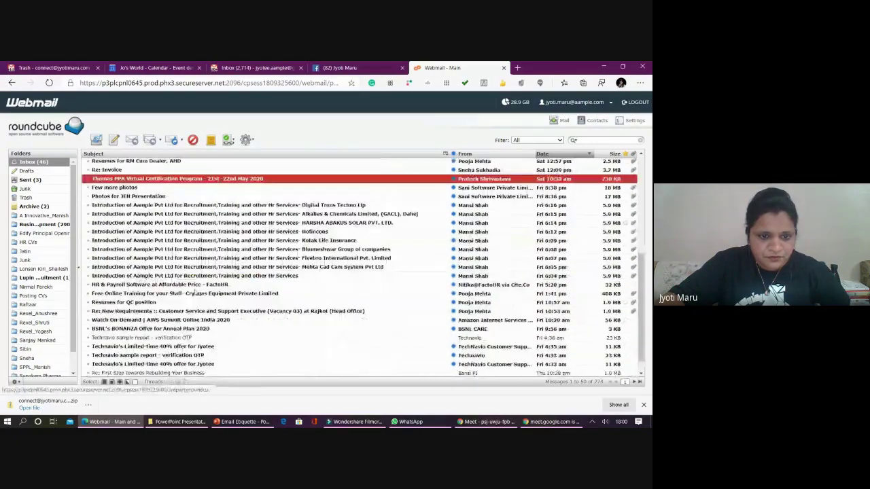
scroll(284, 346, down, 1)
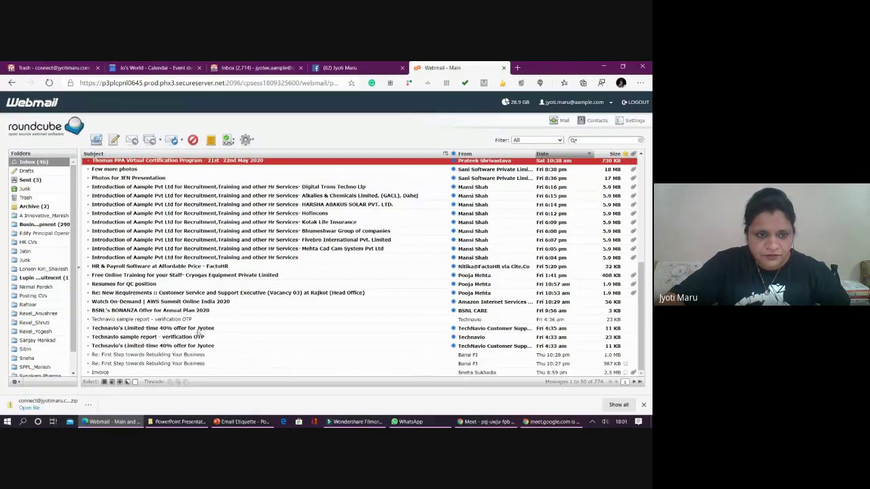
scroll(177, 285, up, 5)
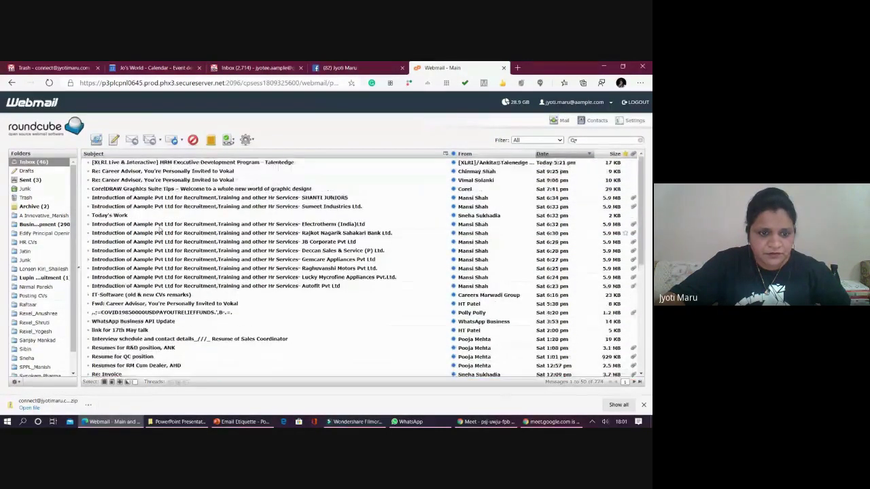
click(220, 305)
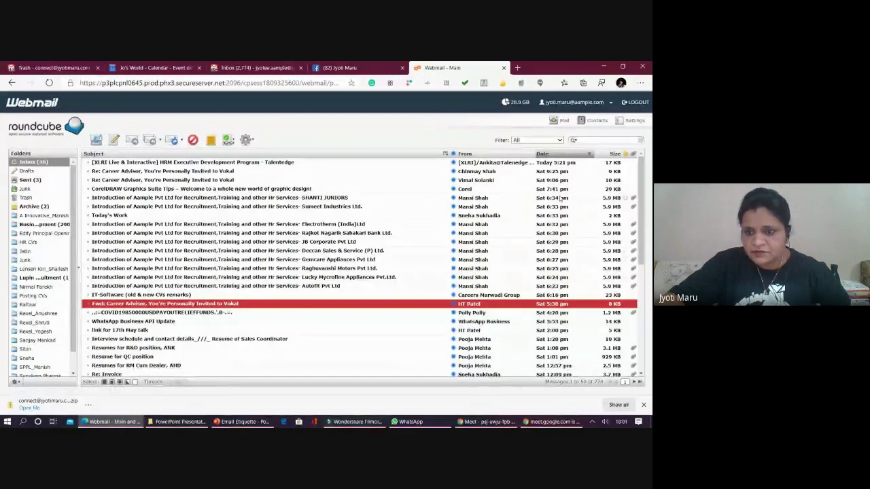
- Search the inbox for a sender's e-mail address, then return to the Calendar tab
click(592, 141)
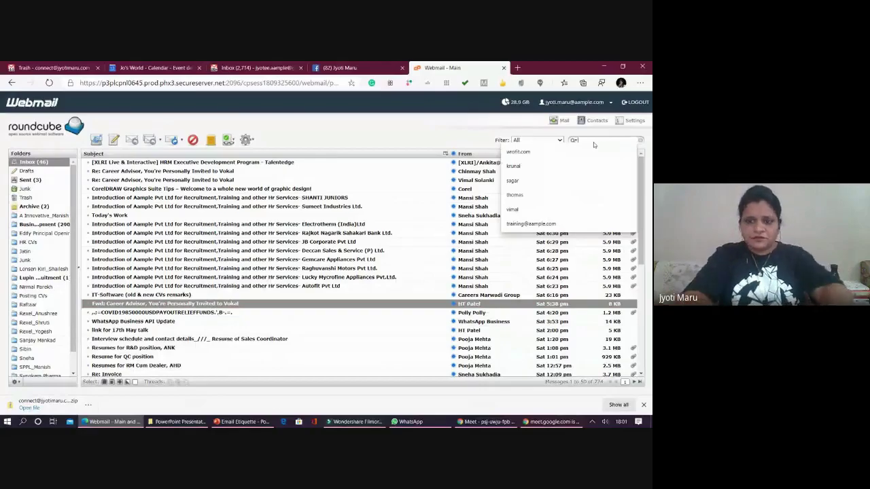
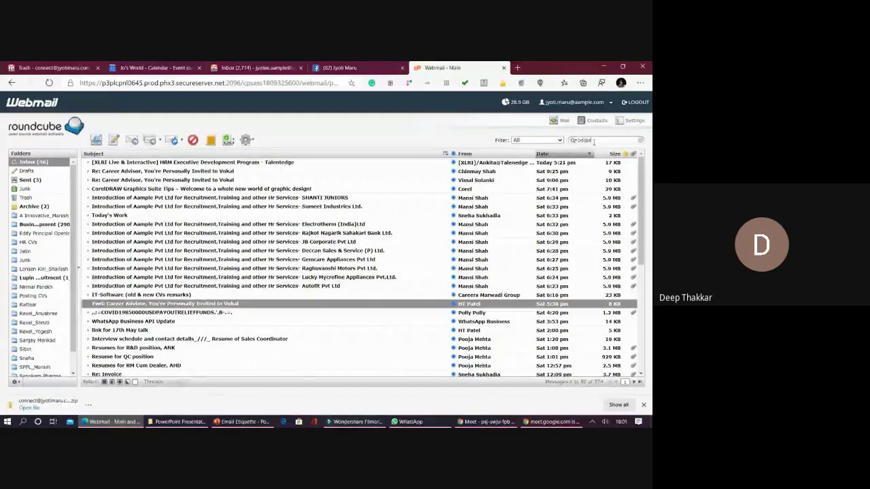
key(Return)
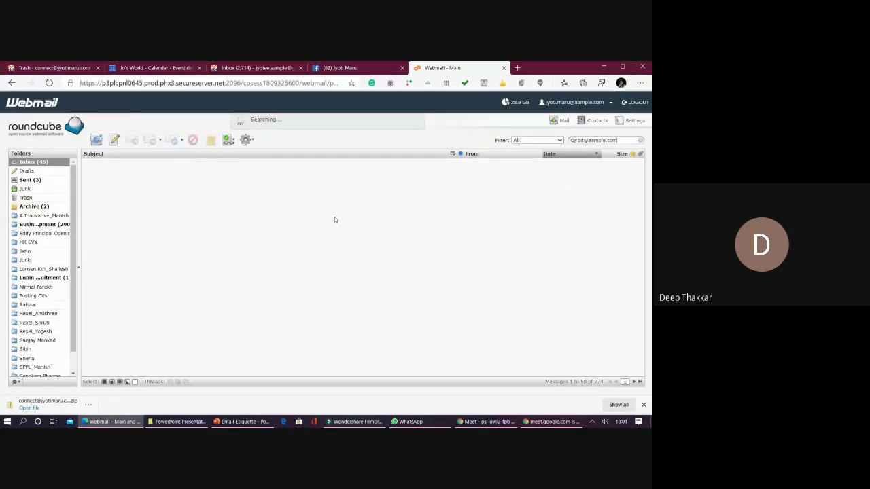
click(131, 67)
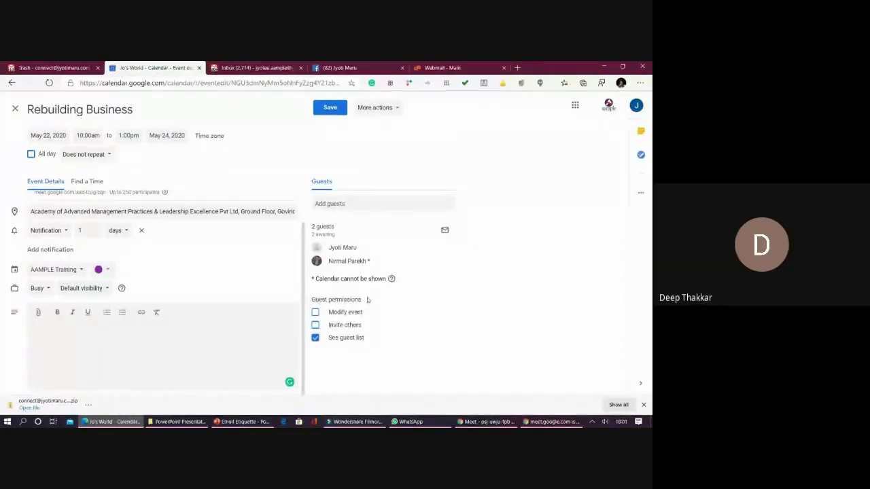
- Duplicate Rebuilding Business via More actions, then discard the unsaved duplicate
click(375, 108)
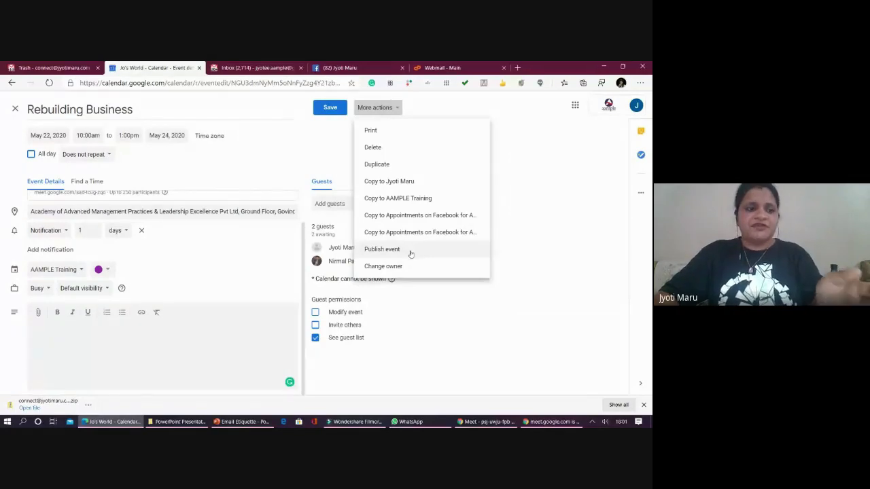
click(392, 167)
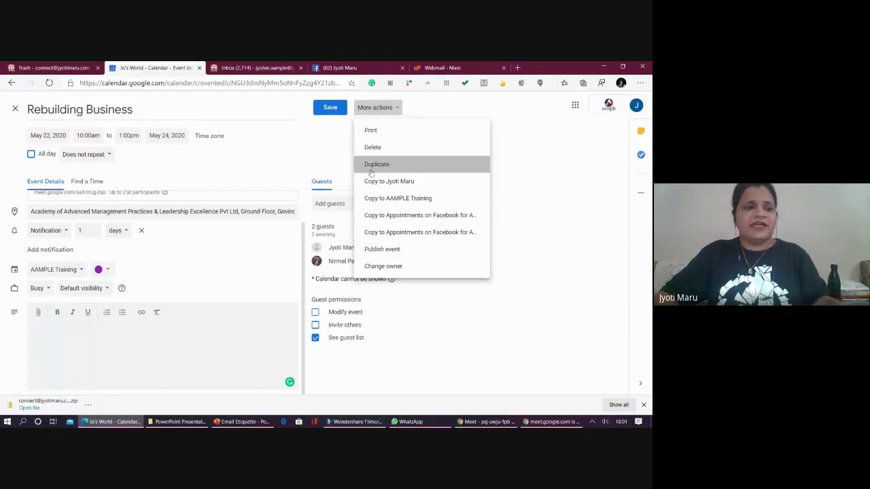
click(360, 258)
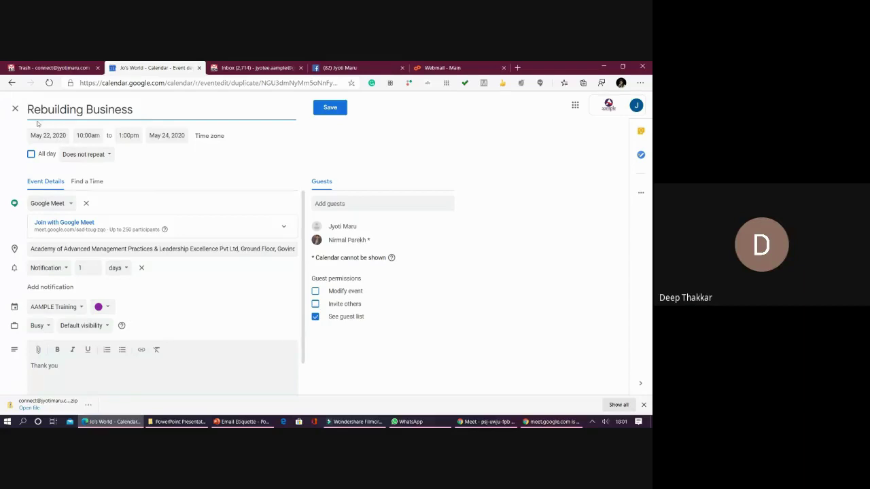
click(14, 110)
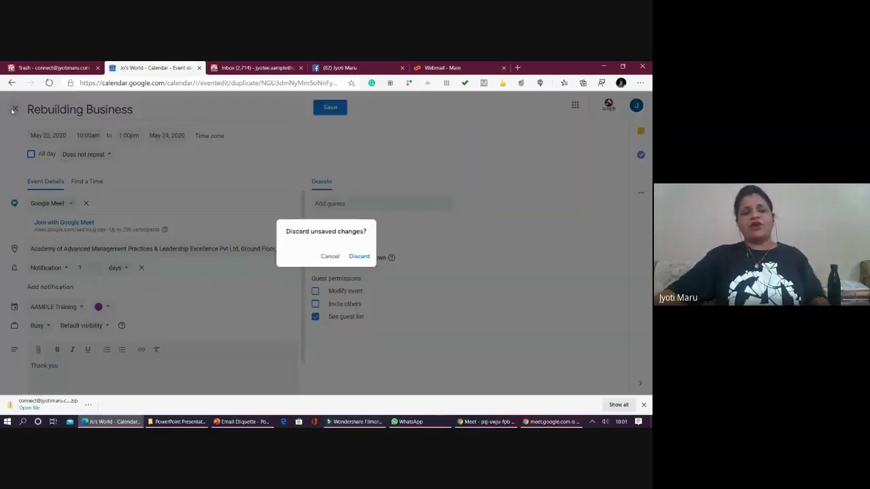
click(358, 258)
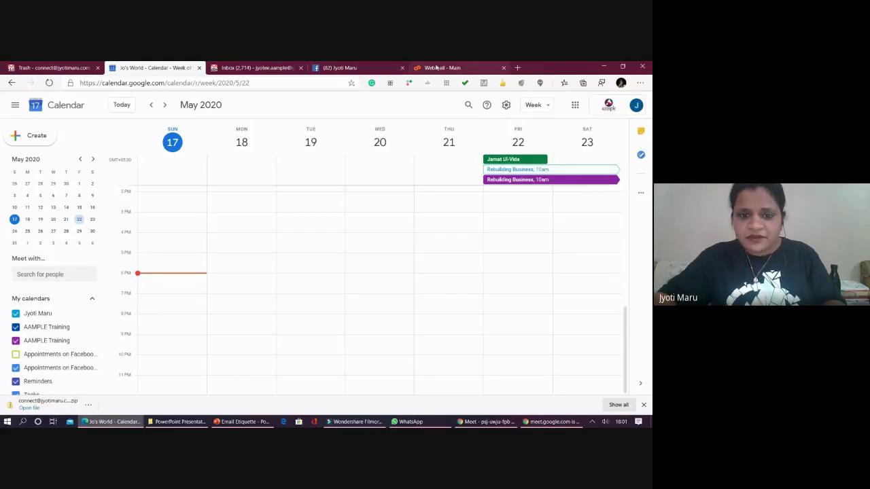
- Open the Reporting Meeting invitation e-mail in the Webmail inbox
click(436, 67)
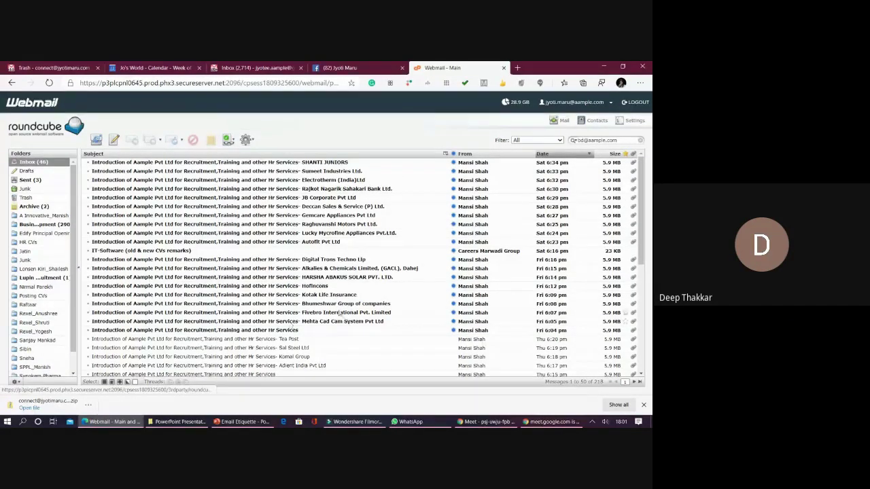
scroll(315, 291, down, 3)
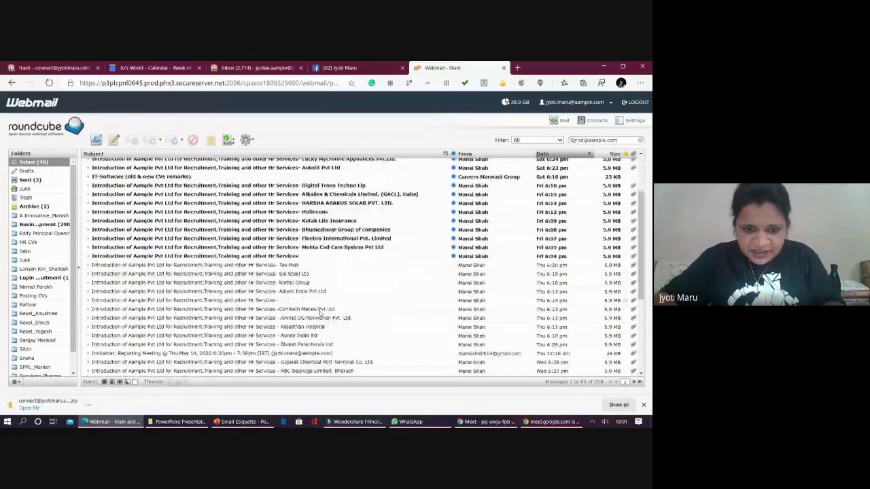
click(315, 325)
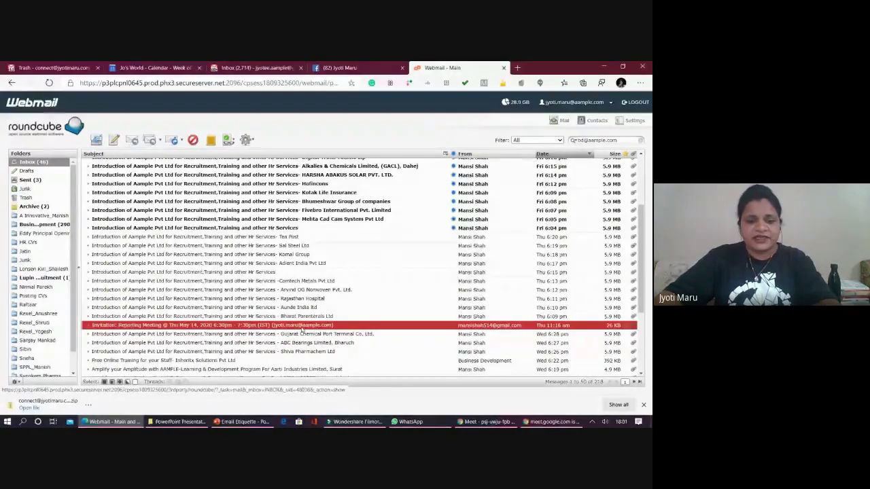
double_click(301, 330)
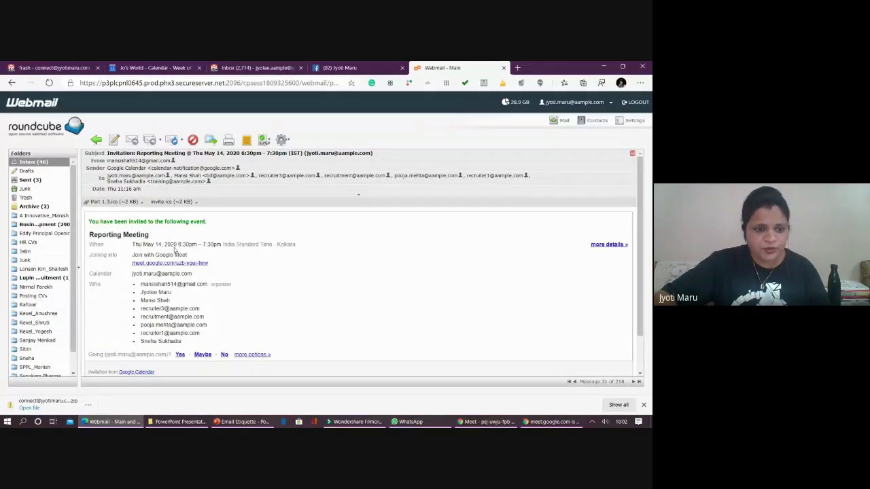
- Highlight the invitation heading and its attendance question with reply options
drag(109, 234, 147, 236)
click(186, 252)
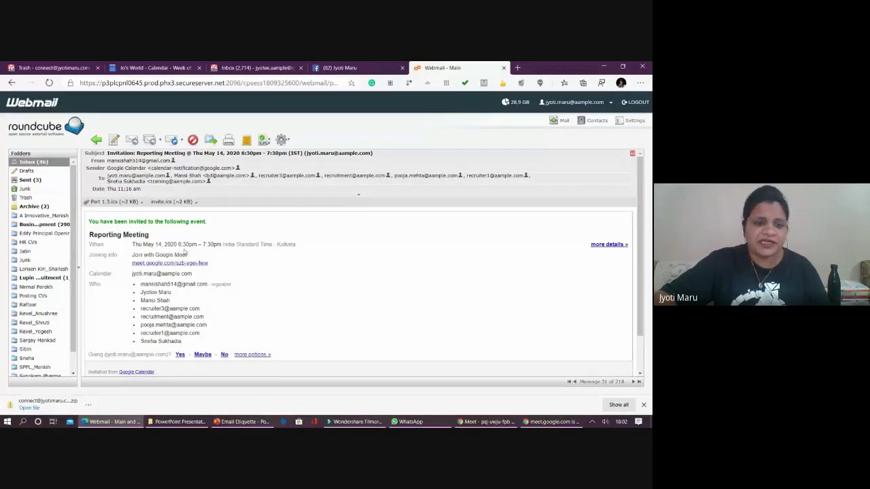
scroll(194, 274, down, 1)
scroll(194, 274, down, 1)
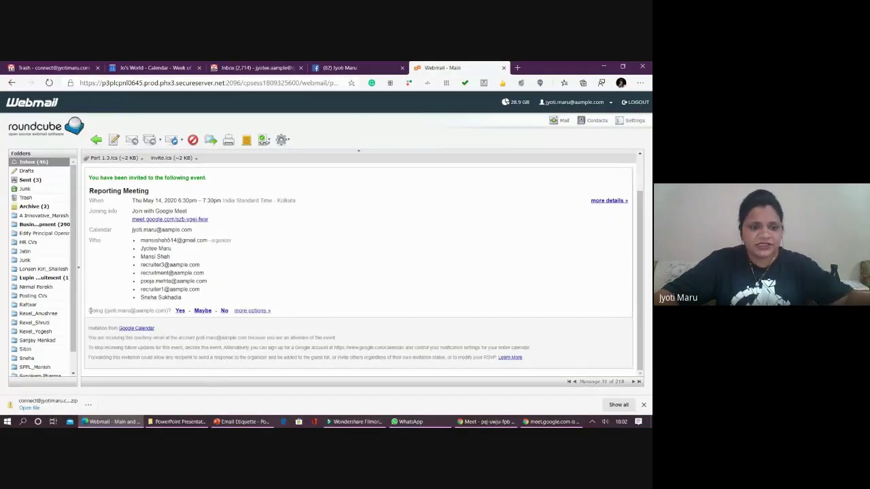
drag(89, 310, 134, 320)
click(134, 320)
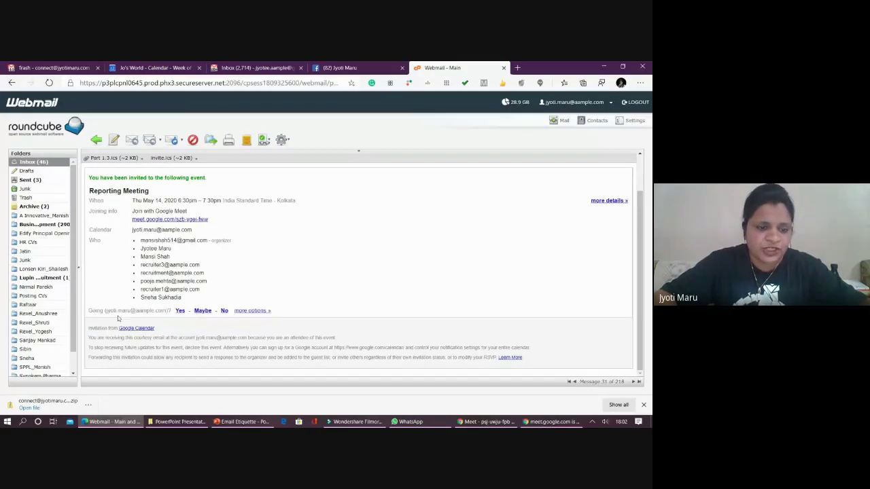
drag(89, 310, 265, 311)
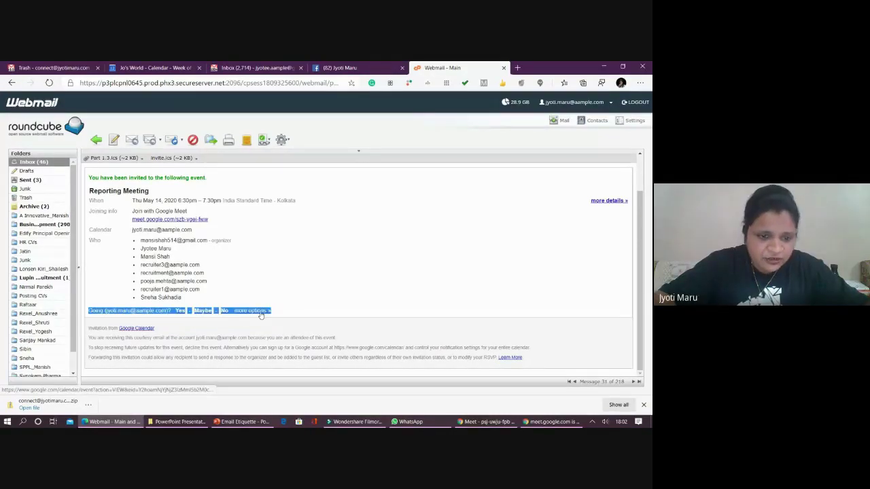
- Reply Yes to the Reporting Meeting invitation, view its Calendar details, then return to mail
click(180, 310)
click(180, 310)
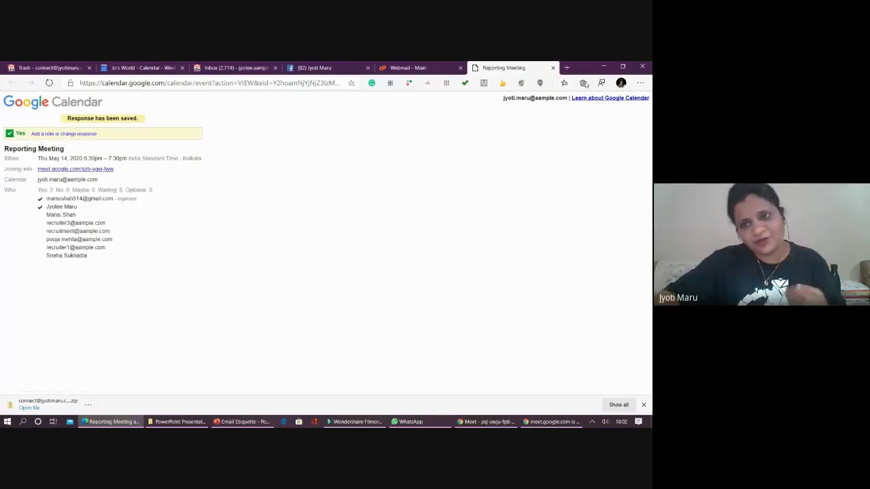
click(553, 68)
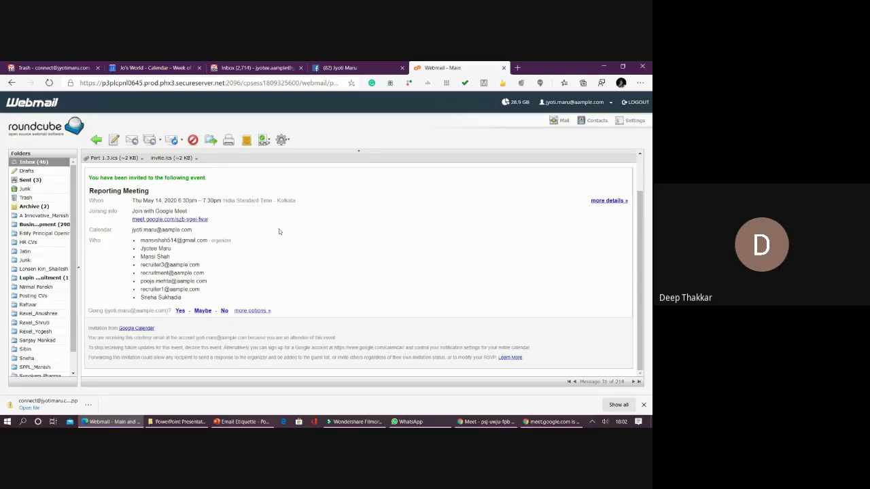
click(252, 311)
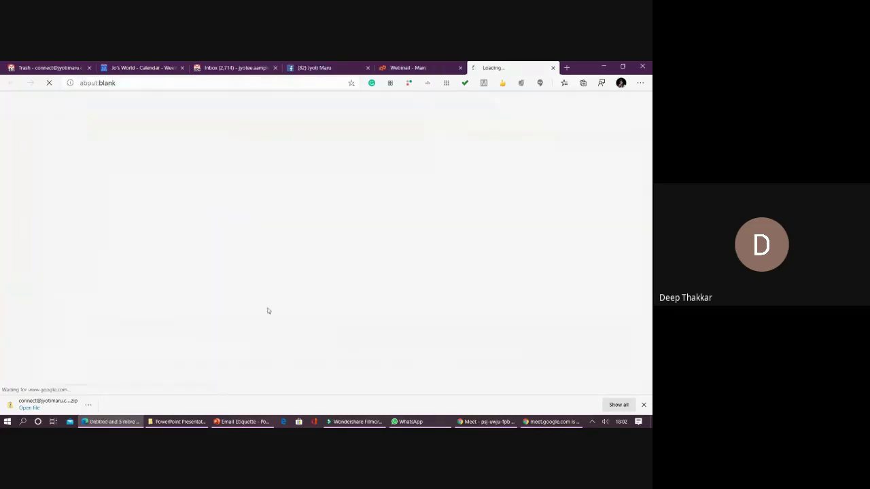
click(552, 67)
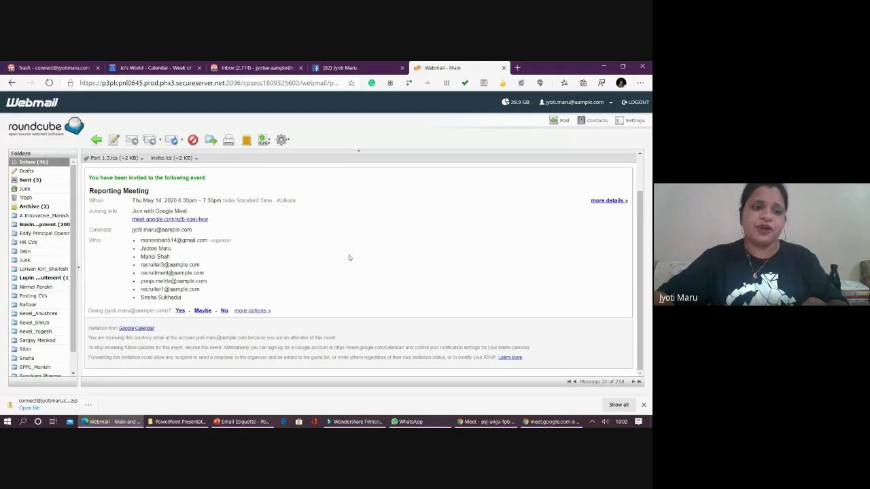
- Search the inbox for another sender's address, then move via Facebook to the Calendar tab
click(96, 140)
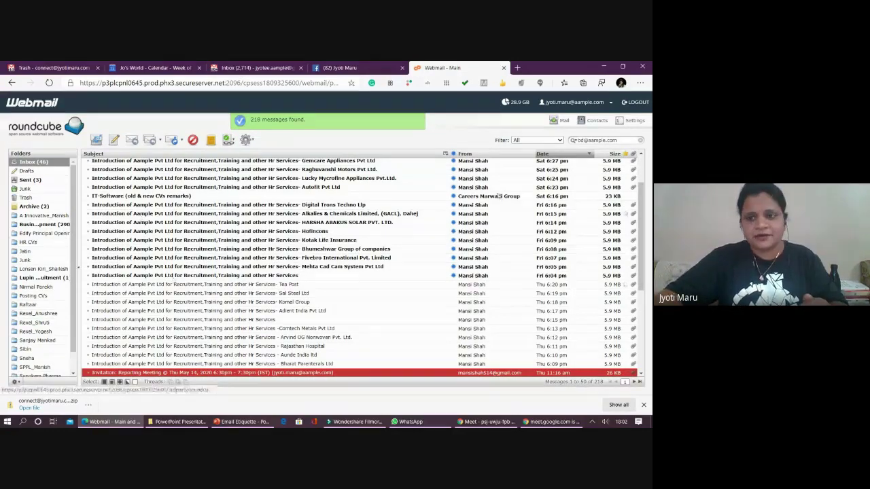
drag(615, 140, 515, 138)
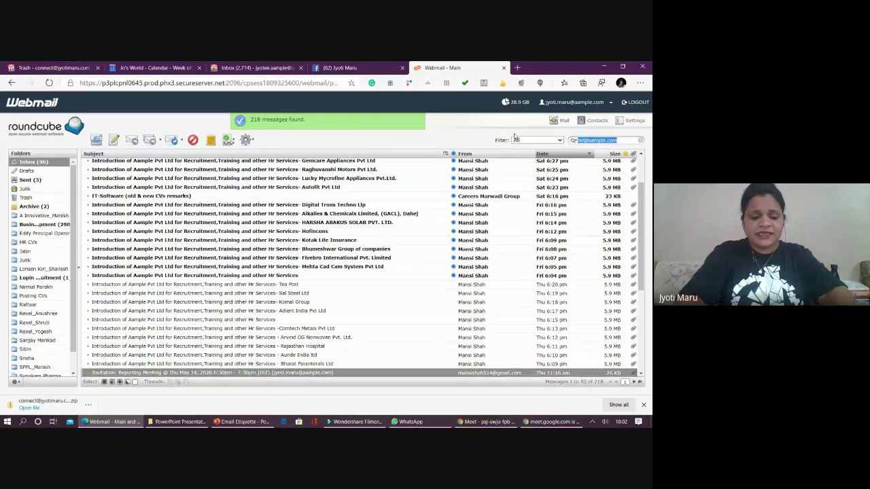
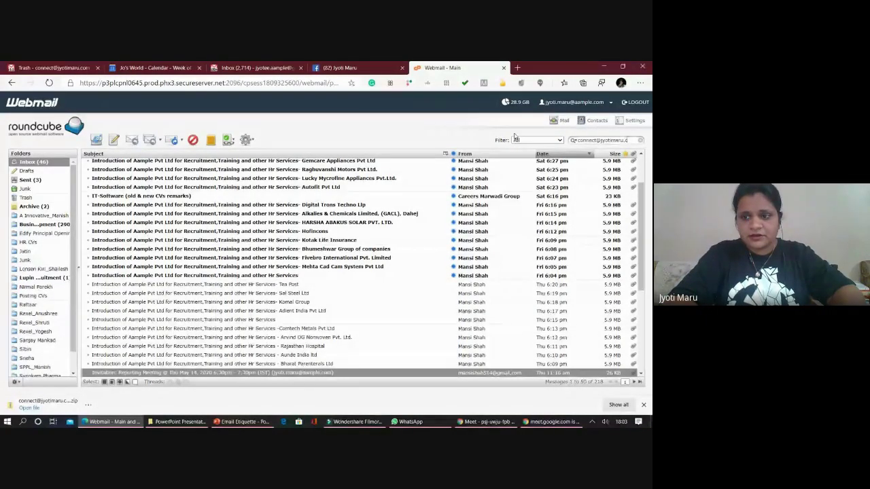
key(Return)
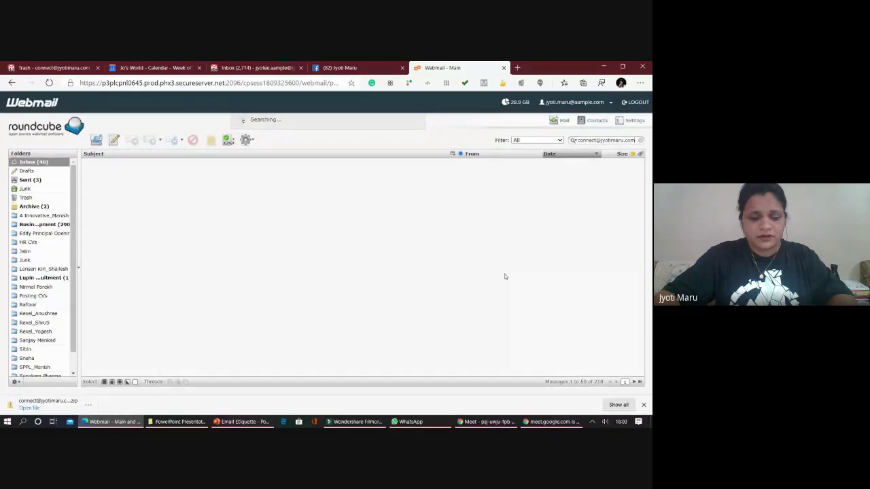
click(350, 69)
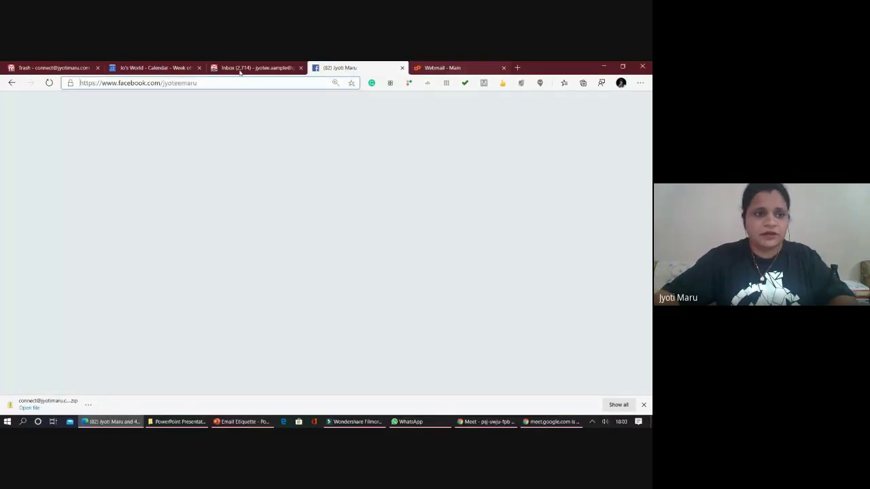
click(156, 68)
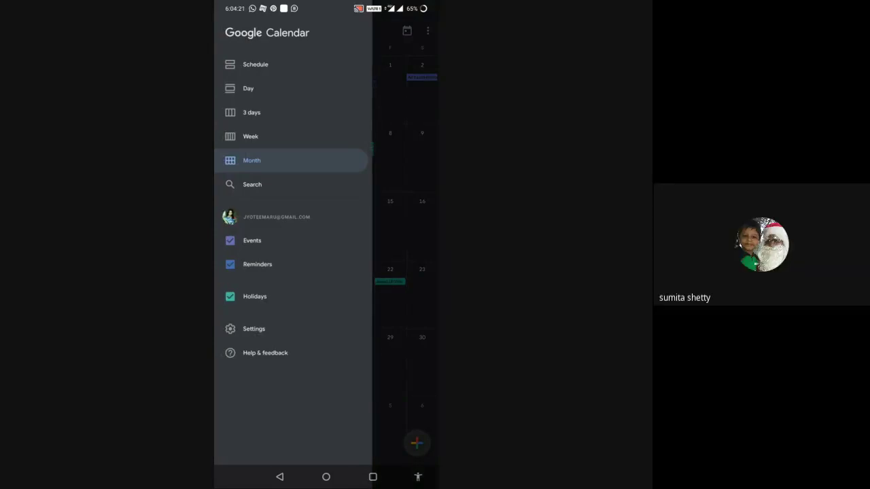
- Close the side menu and open Friday, May 8 in day view
click(405, 237)
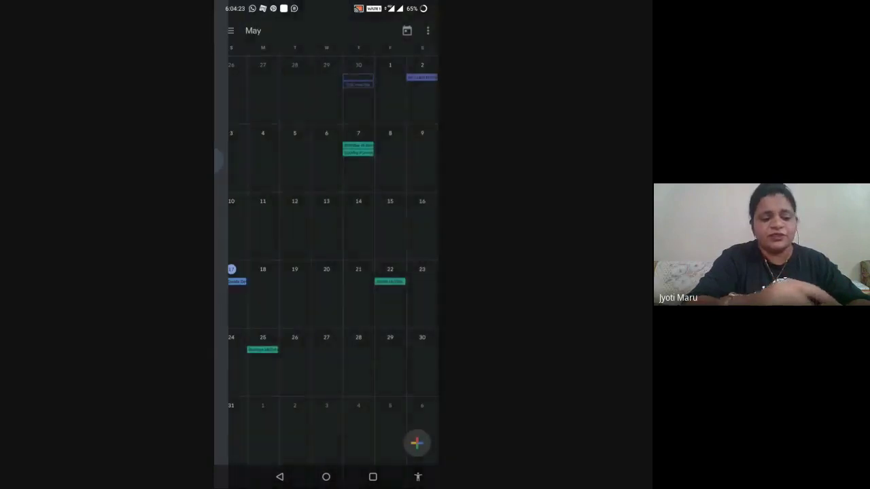
click(390, 160)
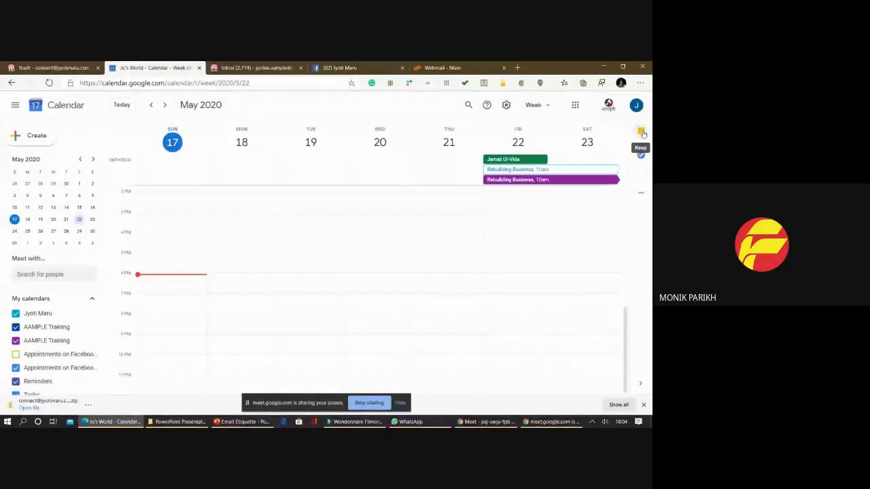
- Show Keep notes beside the week view, hide the sharing notice, and open Rebuilding Business details
click(641, 132)
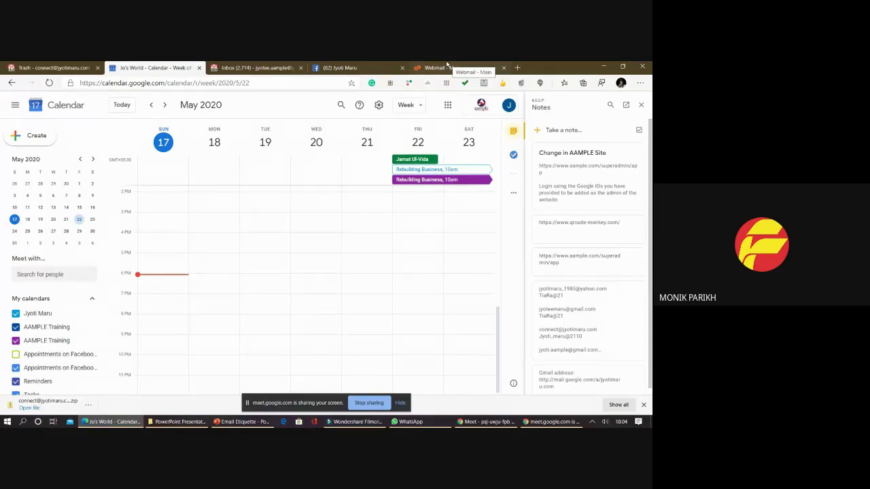
click(331, 68)
click(255, 68)
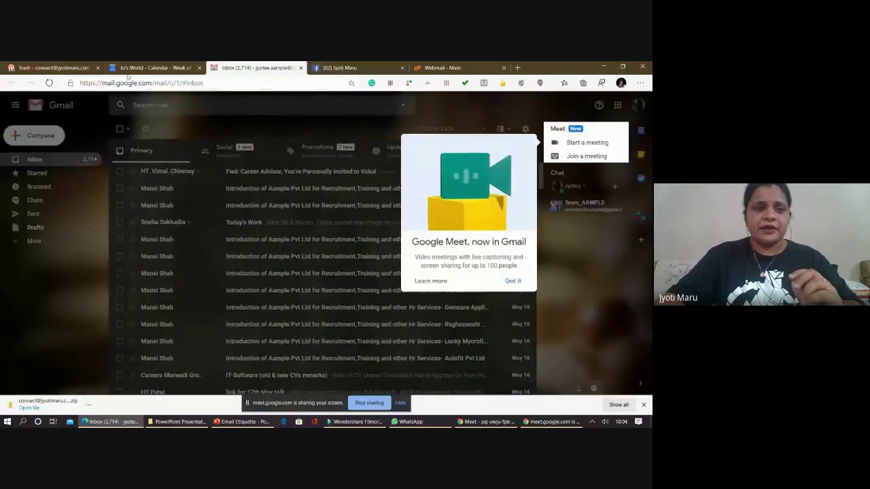
click(129, 70)
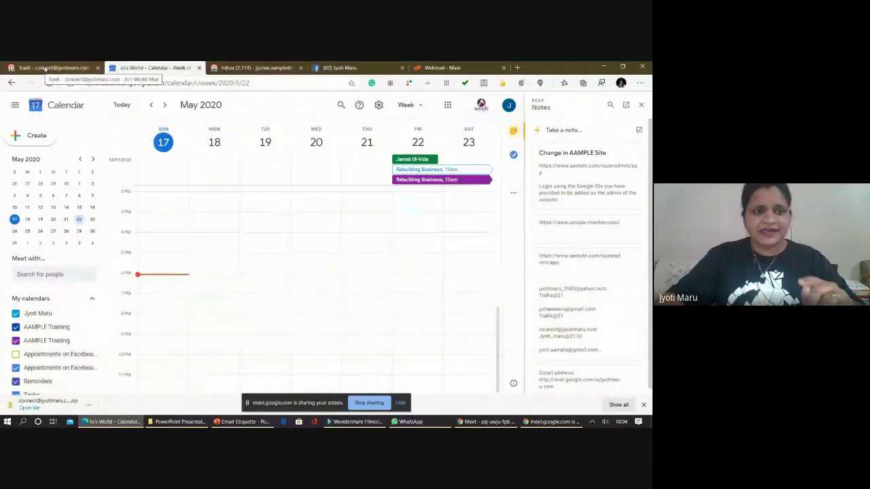
click(400, 403)
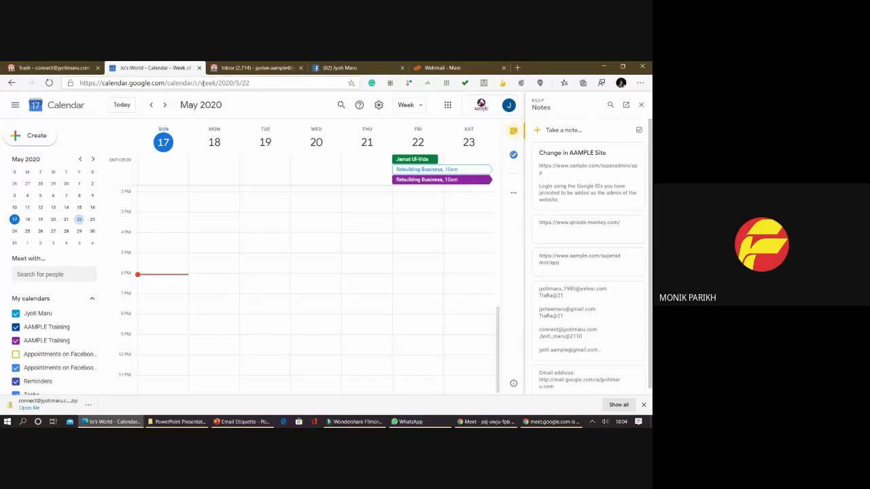
click(421, 180)
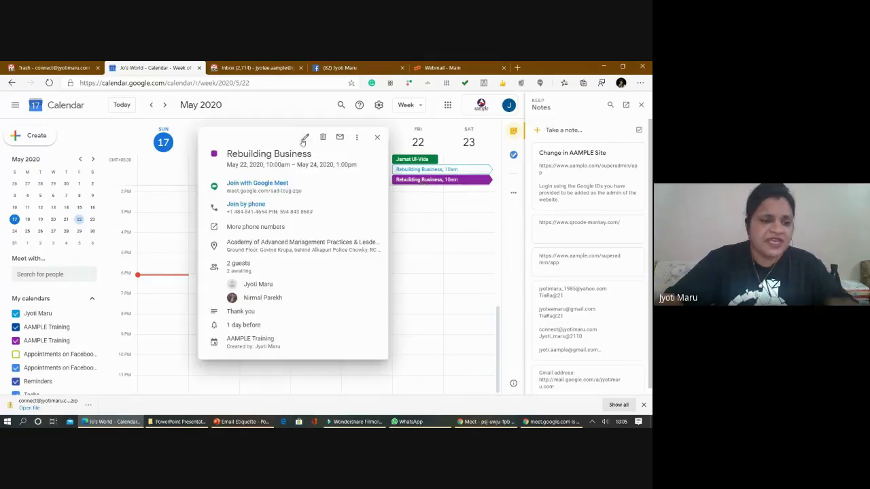
- Open the Rebuilding Business event in the full editing page
click(304, 139)
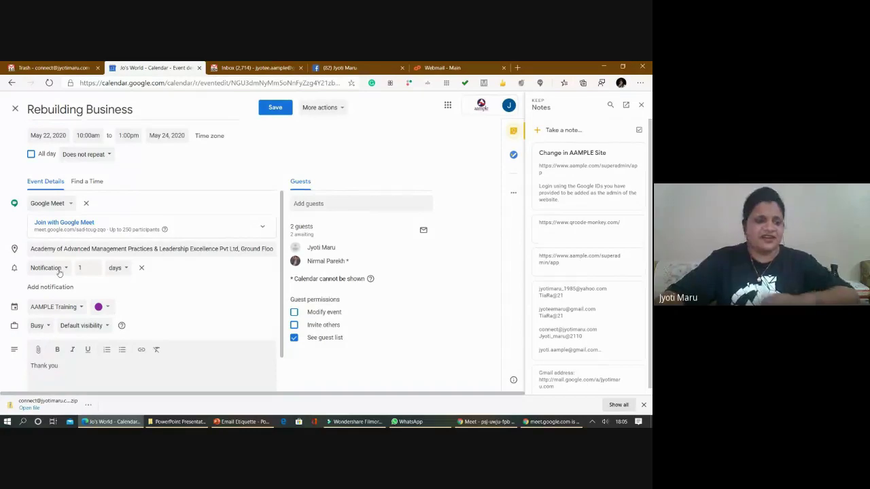
- Keep the existing reminder's type as a notification
click(65, 270)
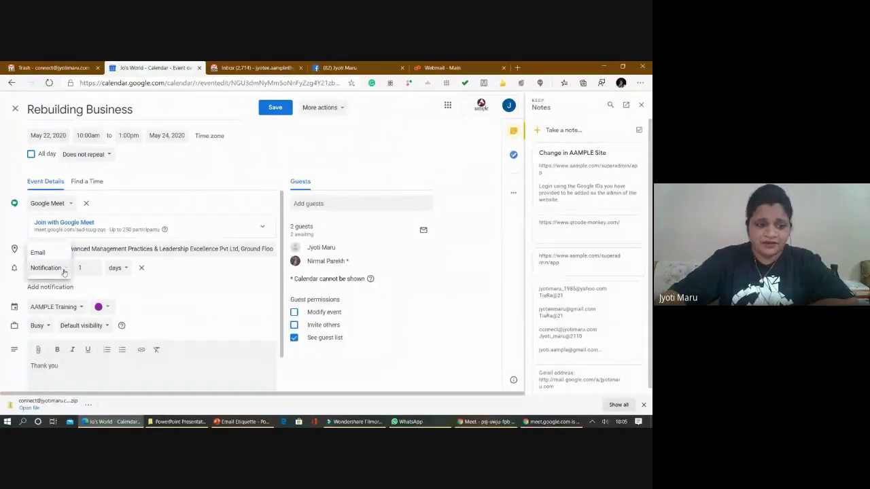
click(190, 315)
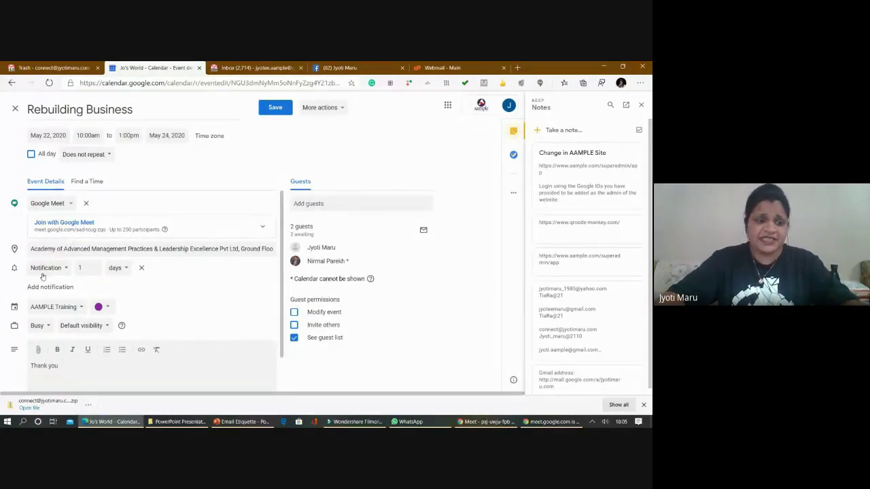
click(40, 268)
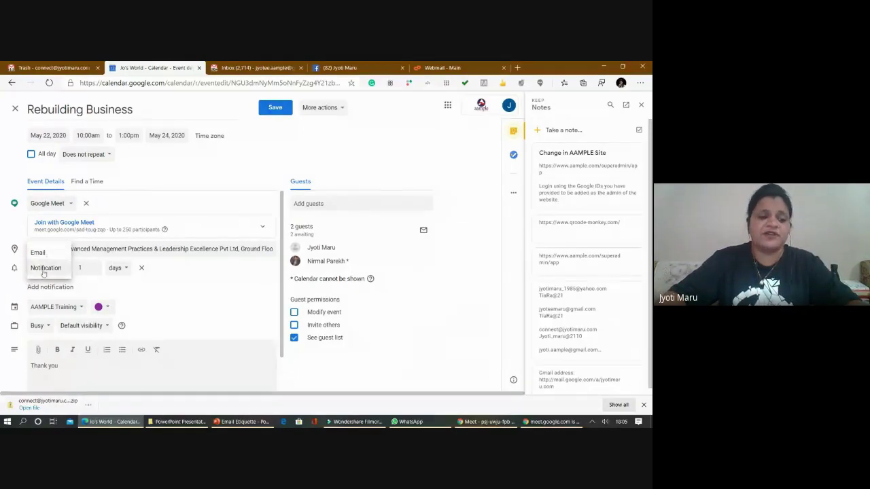
click(45, 269)
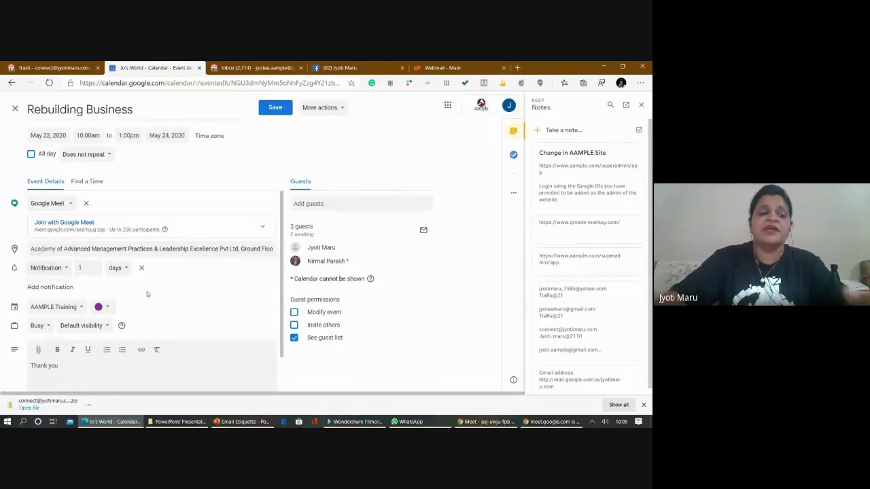
click(52, 275)
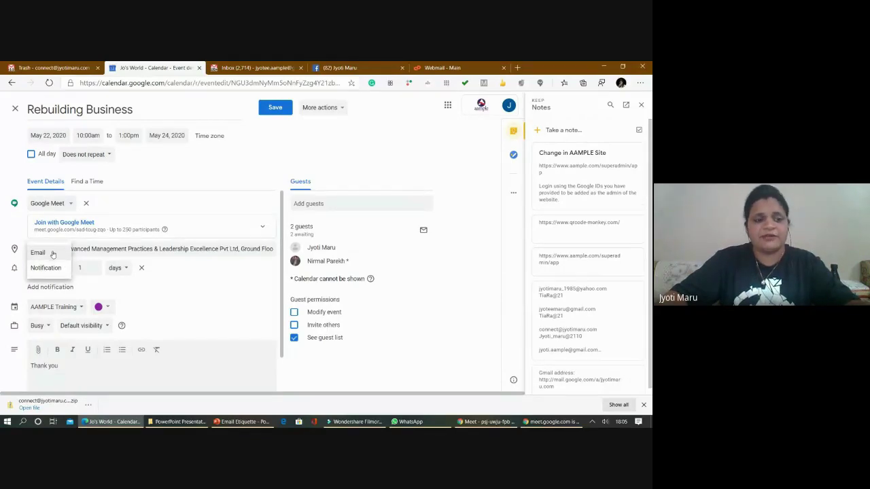
click(51, 269)
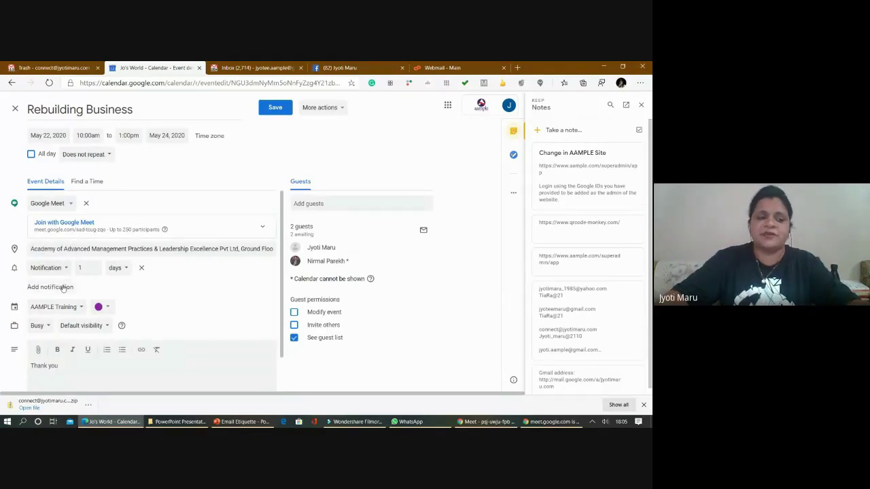
- Add a second reminder as an email, save the event, and switch to Webmail
click(63, 287)
click(45, 286)
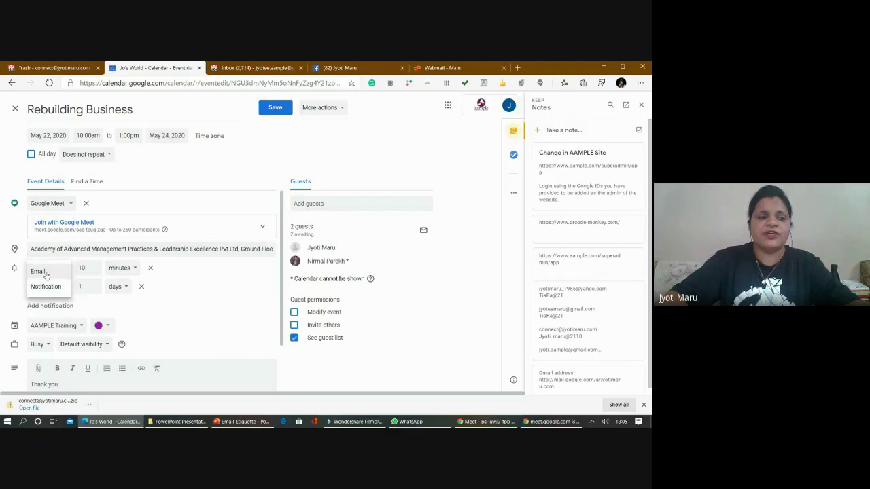
click(130, 301)
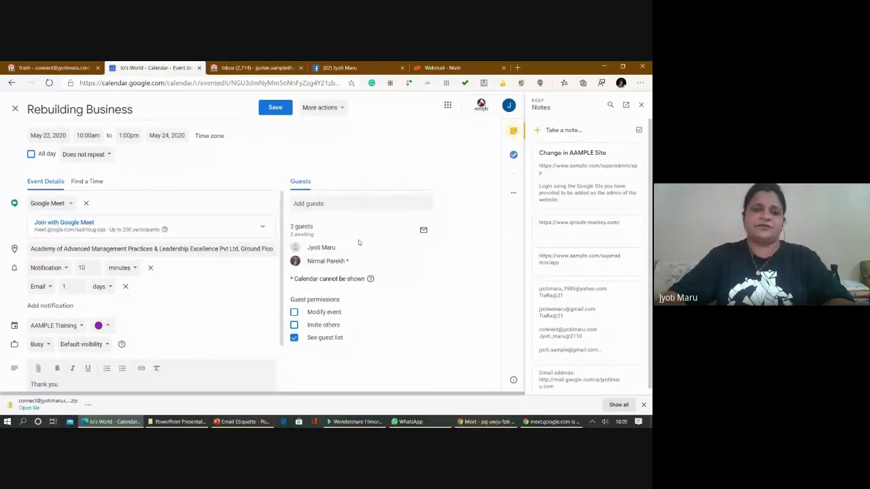
click(276, 107)
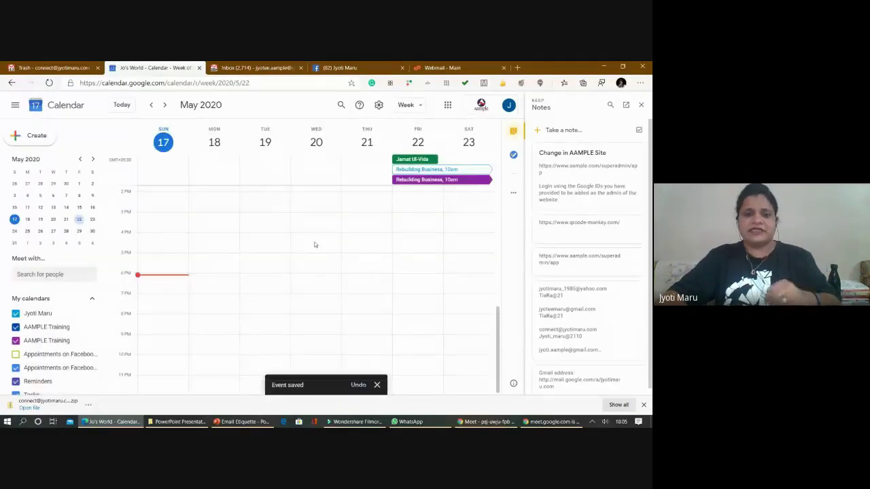
click(464, 66)
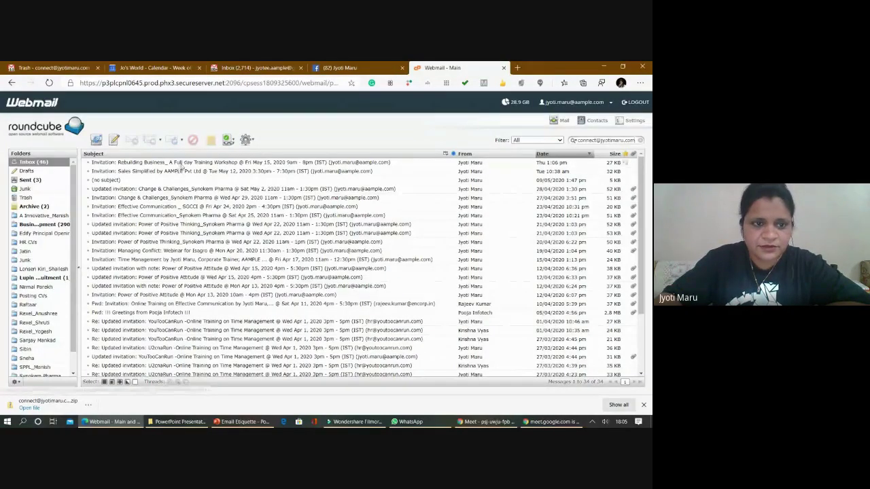
- Open the Rebuilding Business invitation email and read through the webinar details to the RSVP links
double_click(184, 165)
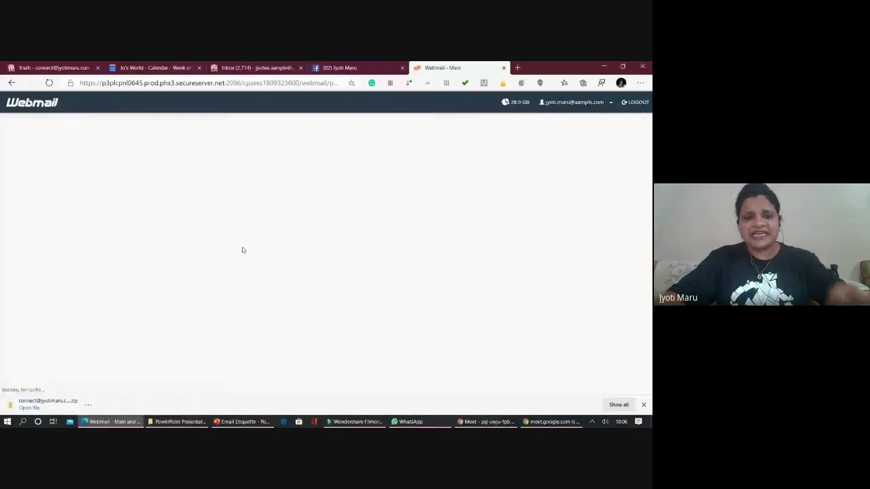
scroll(213, 273, down, 5)
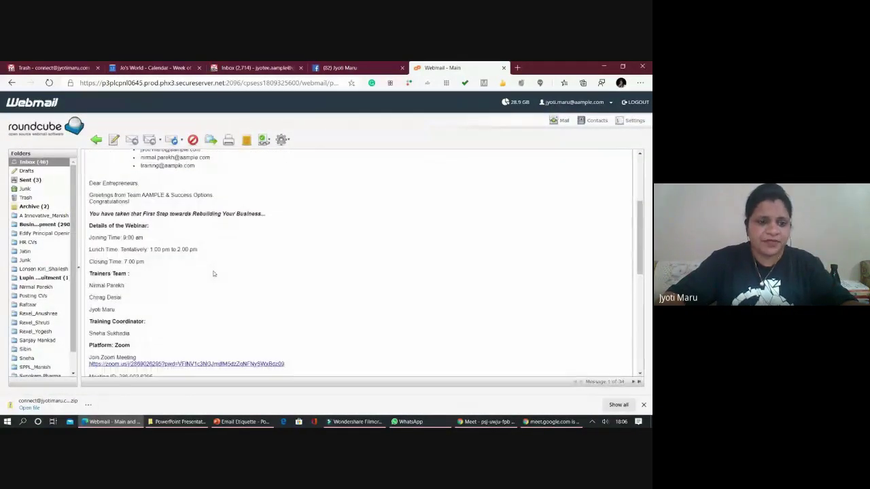
scroll(213, 273, up, 5)
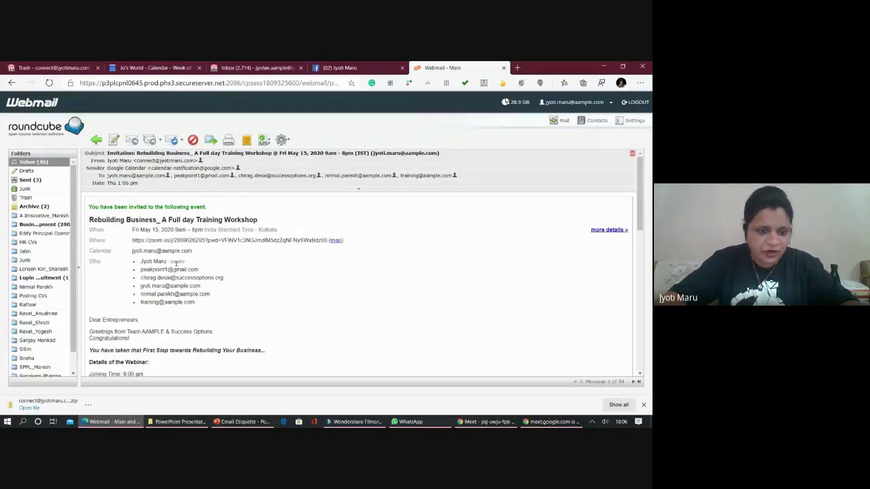
scroll(170, 297, down, 3)
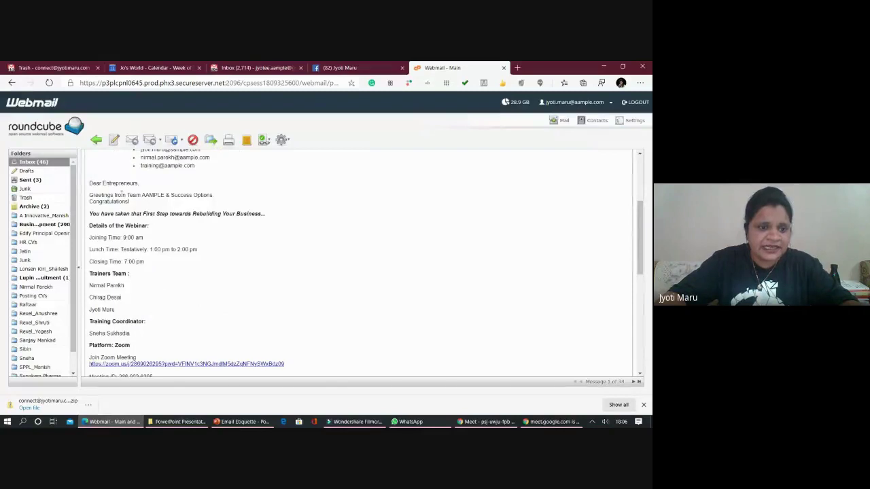
drag(121, 182, 129, 312)
click(204, 252)
scroll(182, 234, down, 5)
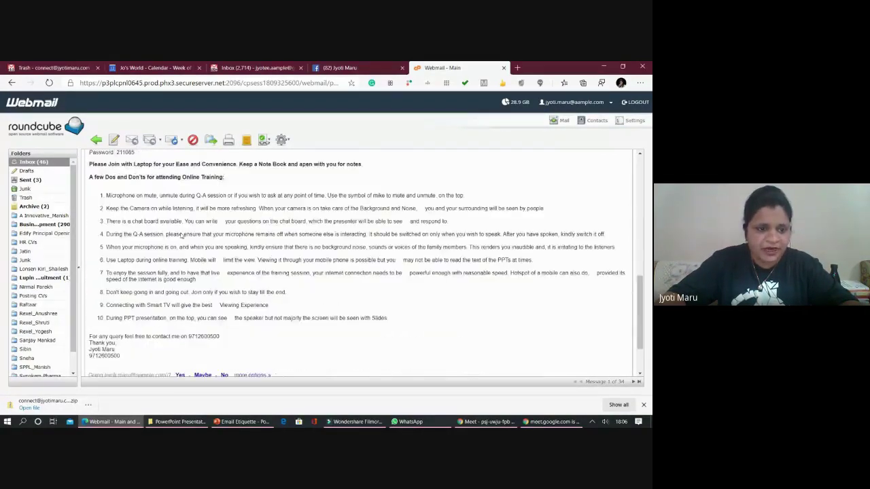
scroll(182, 234, down, 2)
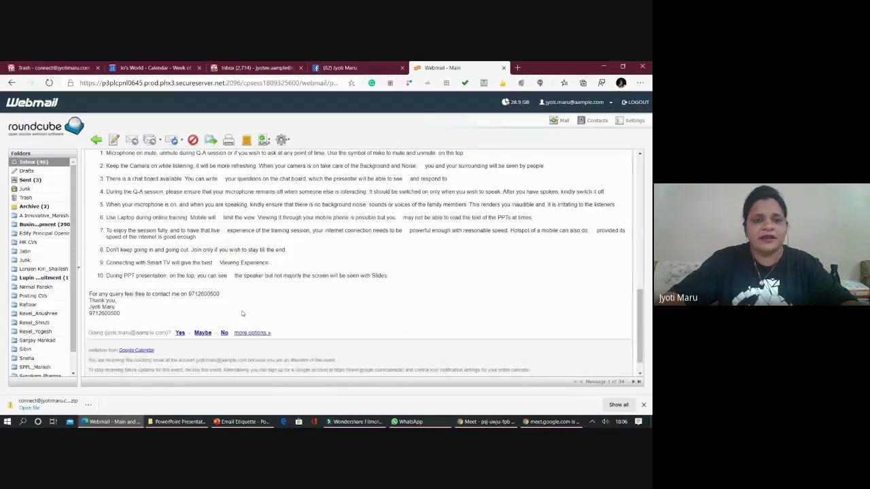
scroll(242, 313, up, 12)
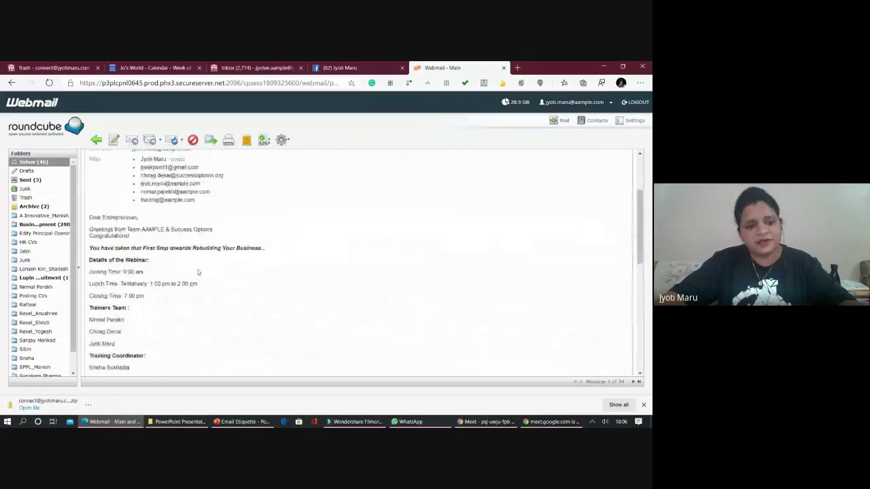
scroll(198, 272, down, 5)
scroll(219, 285, down, 5)
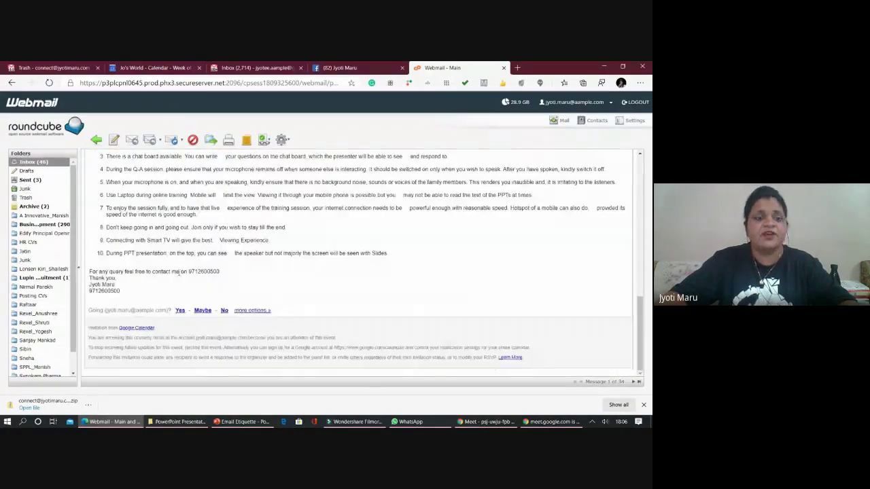
mouse_move(167, 286)
mouse_down()
mouse_move(115, 275)
mouse_move(102, 224)
mouse_move(126, 219)
mouse_move(92, 195)
mouse_up()
scroll(269, 272, down, 10)
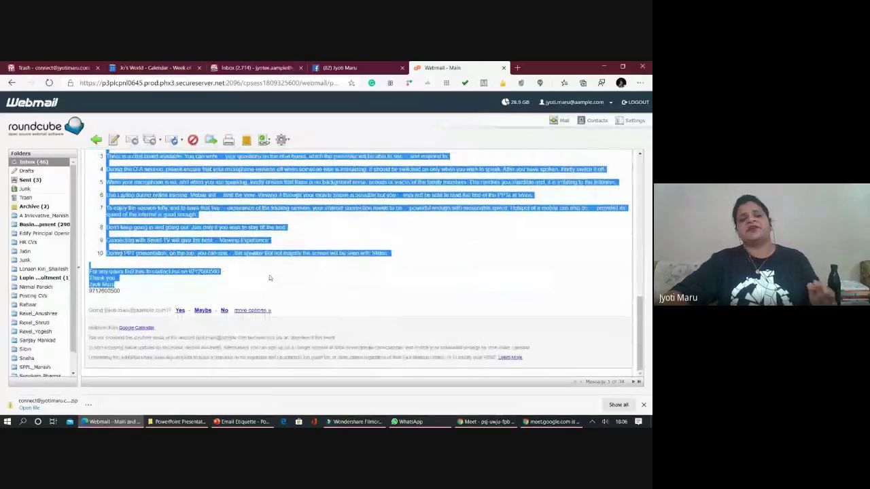
- Close the Webmail tab and open the Keep side-panel notes full-page in a new tab
click(504, 68)
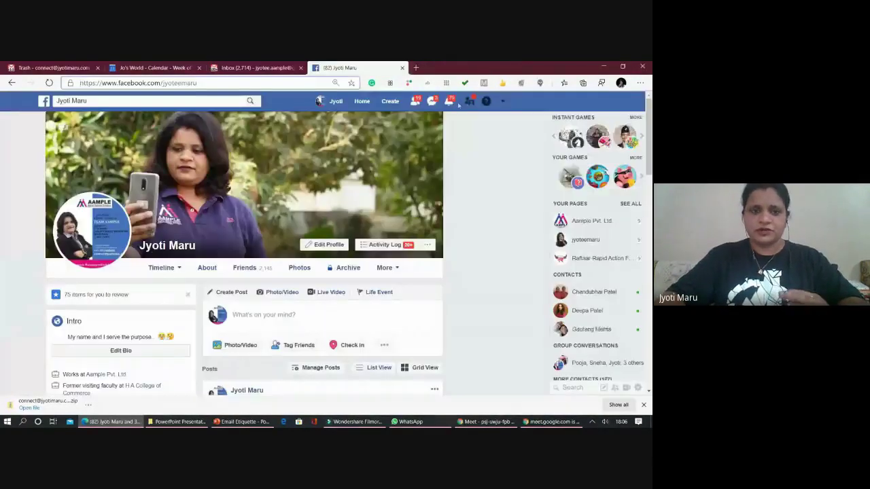
click(152, 67)
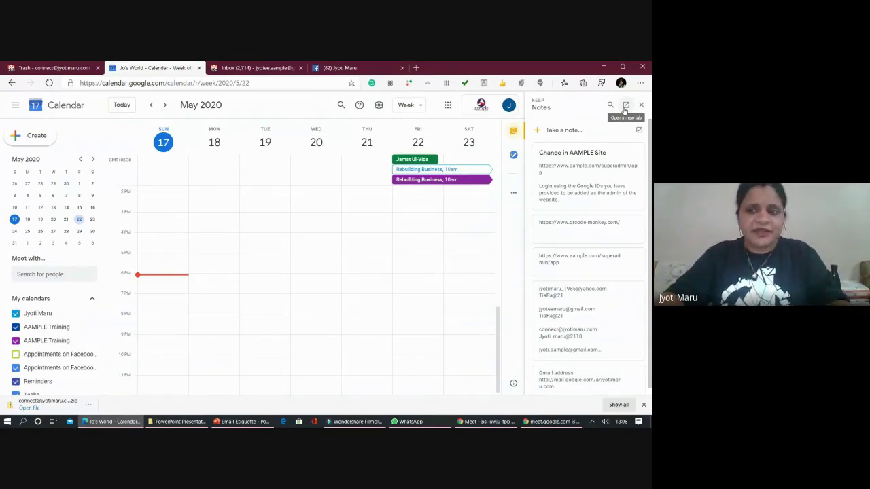
click(625, 106)
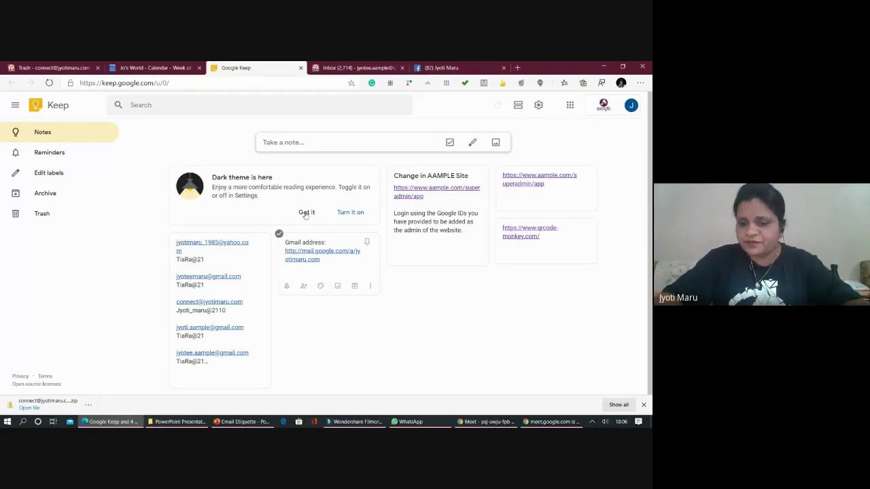
- Open Keep for other signed-in accounts and turn on dark theme
click(630, 104)
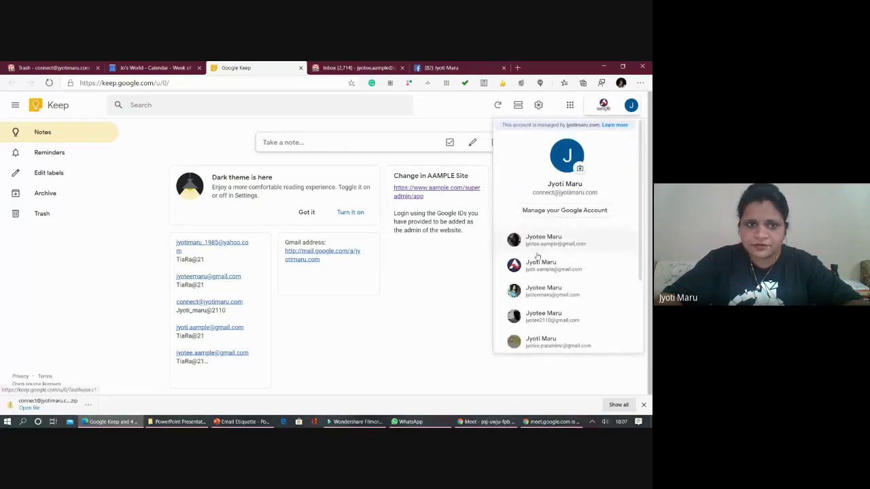
click(536, 254)
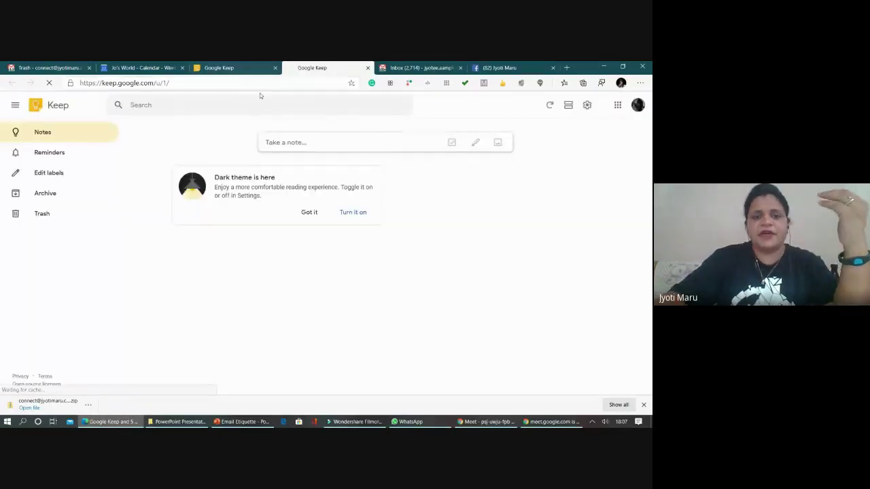
click(350, 213)
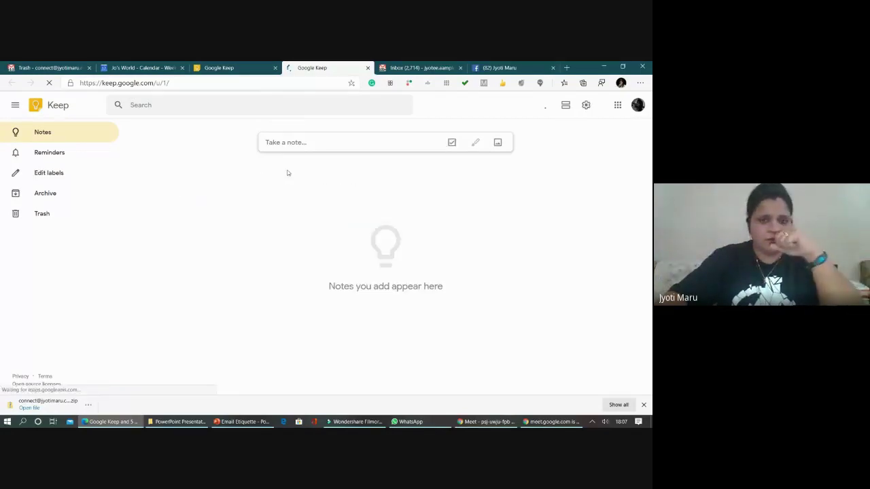
click(235, 74)
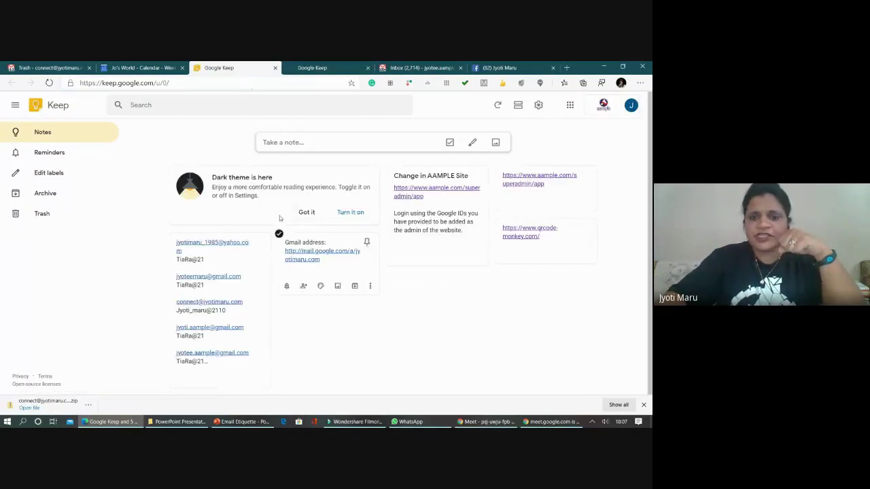
click(631, 105)
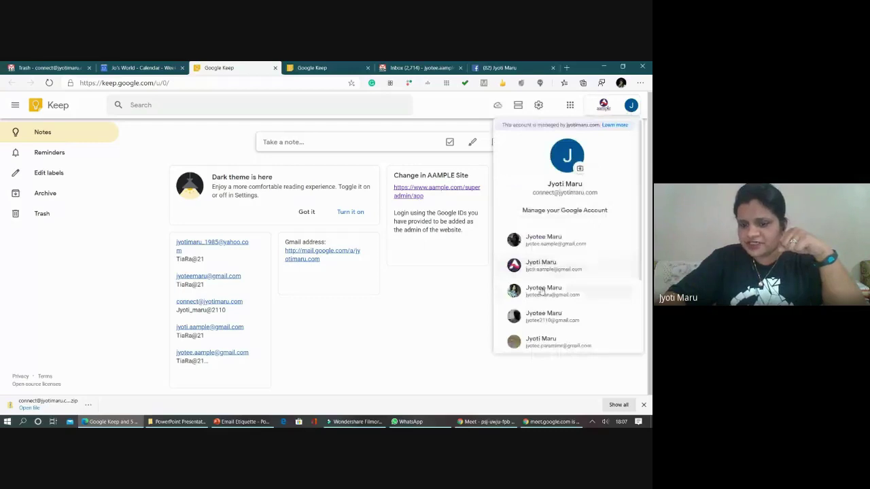
click(544, 292)
click(235, 67)
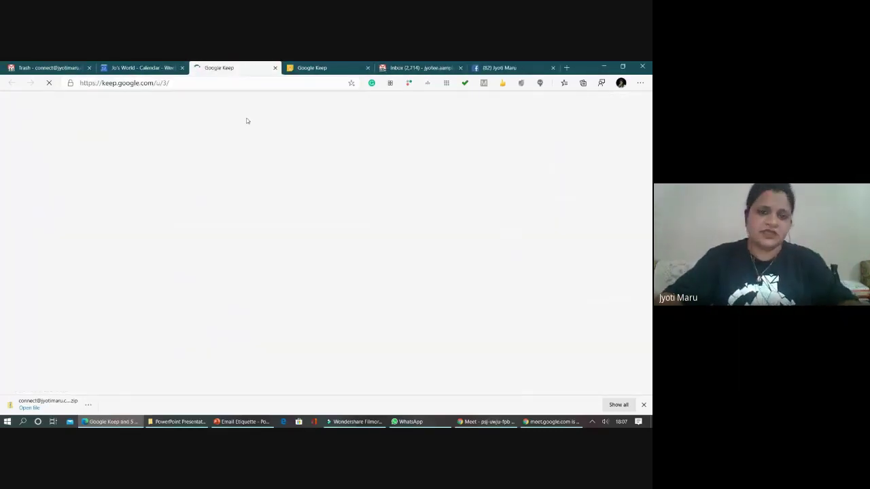
- Close the leftover Keep tabs, dismiss the Google Meet announcement, and switch to dark theme
key(ctrl+Tab)
key(ctrl+Tab)
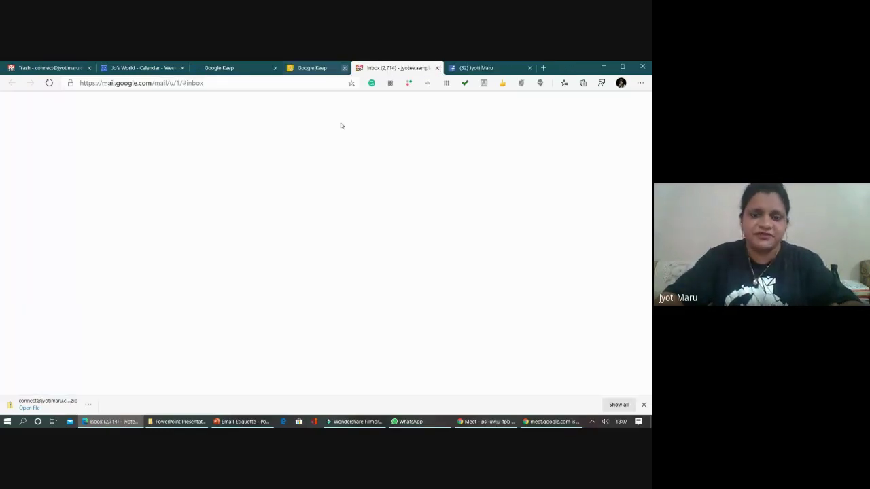
click(344, 67)
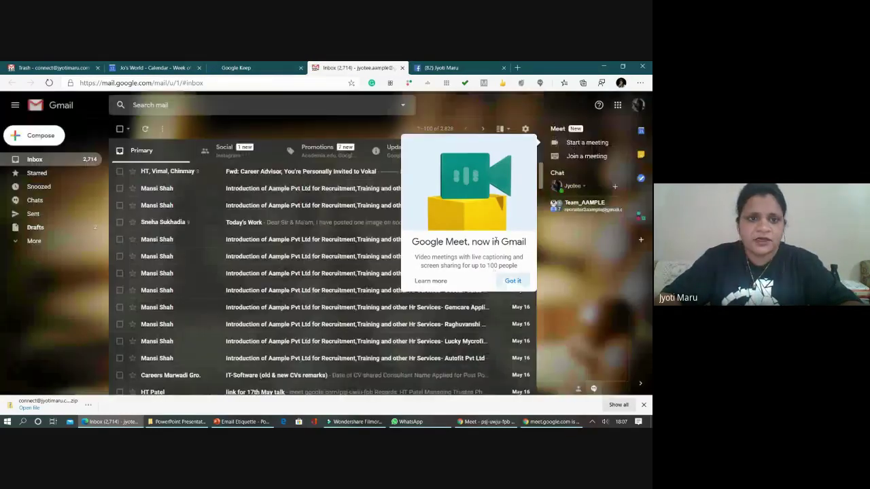
click(236, 67)
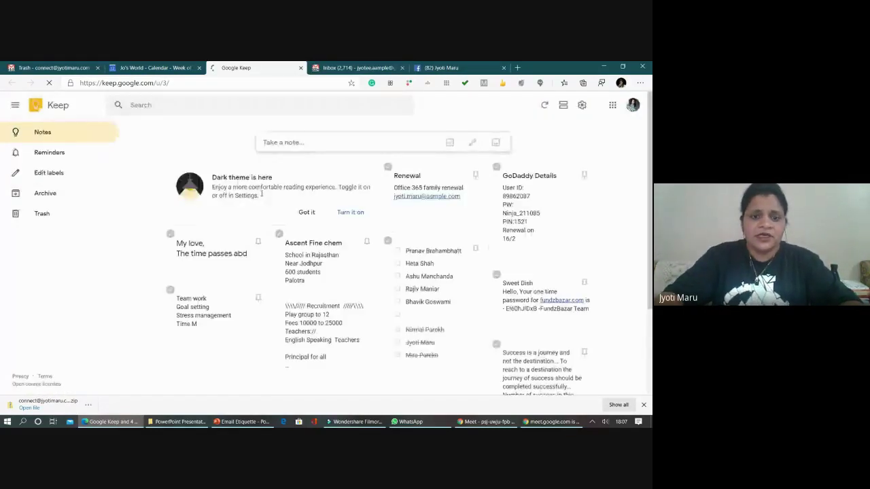
click(350, 212)
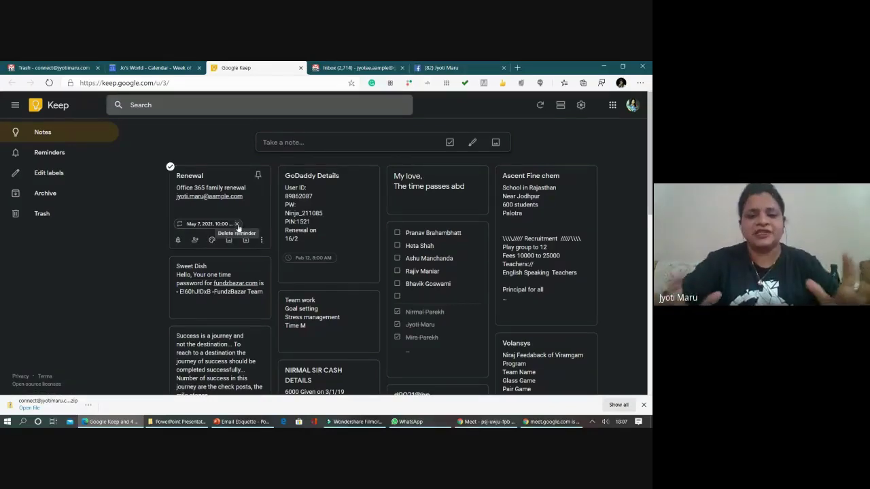
- Scroll through the notes and open the To do list checklist note
mouse_move(211, 240)
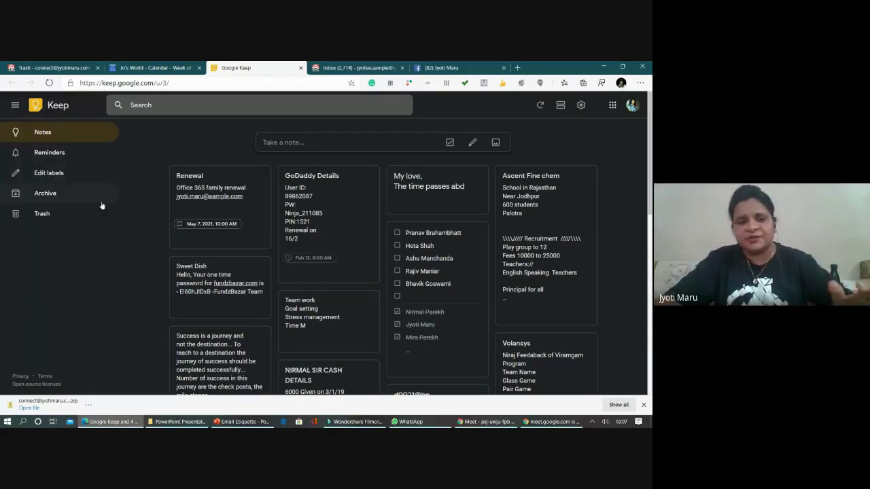
mouse_move(180, 170)
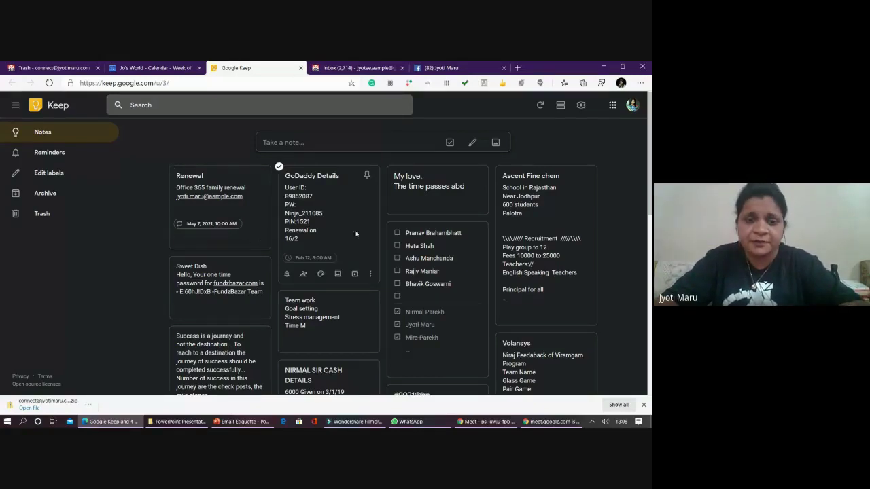
scroll(422, 219, down, 1)
scroll(422, 219, down, 3)
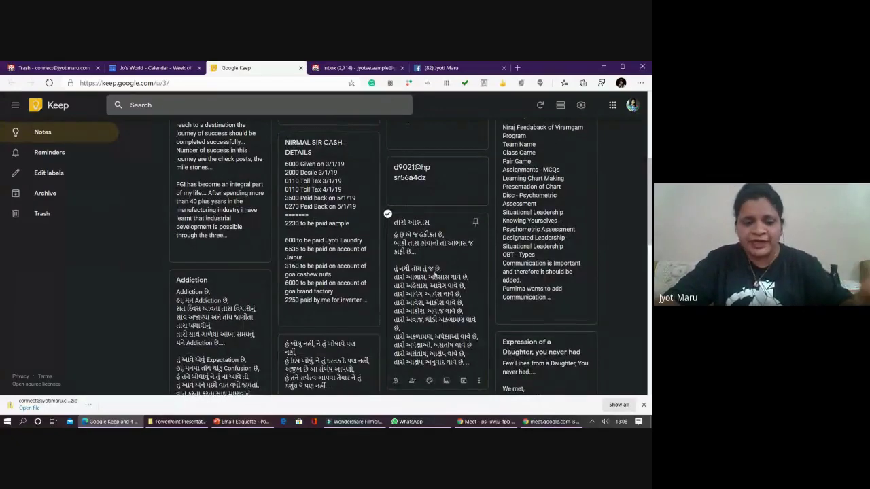
scroll(435, 274, down, 2)
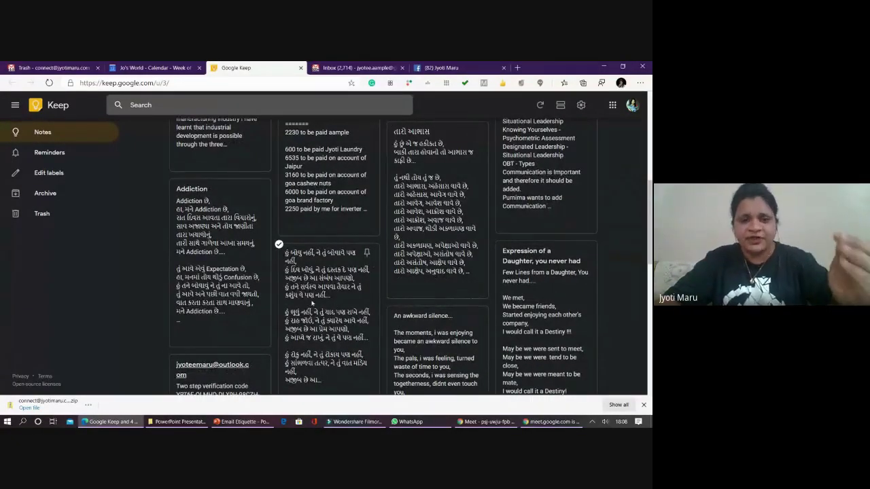
scroll(315, 209, down, 8)
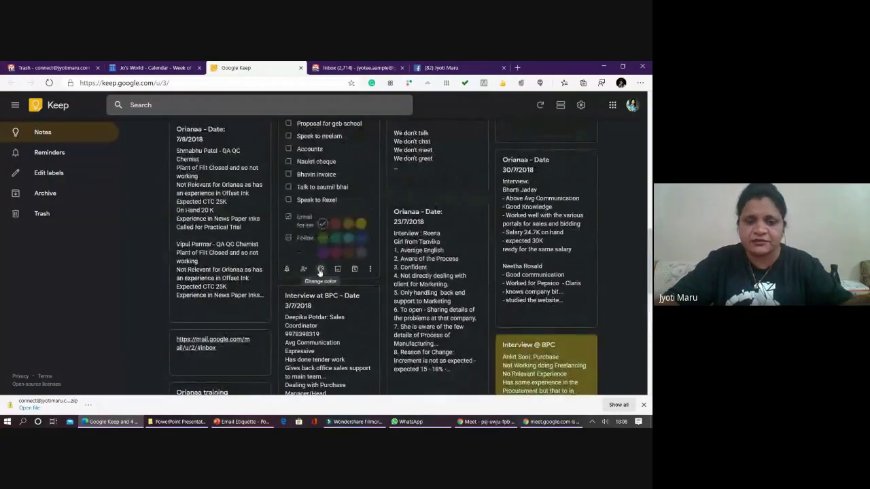
scroll(319, 267, up, 2)
click(323, 258)
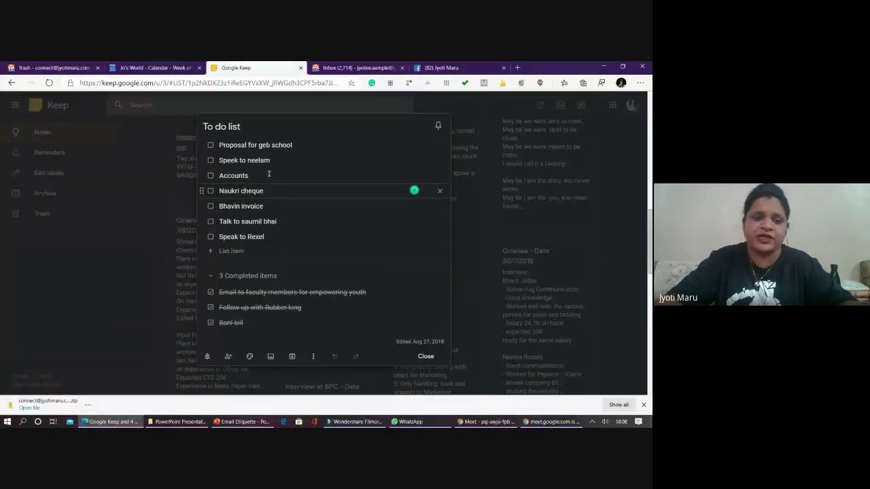
- Tick 'Proposal for geb school' in the To do list, close the note, and scroll back up
click(211, 145)
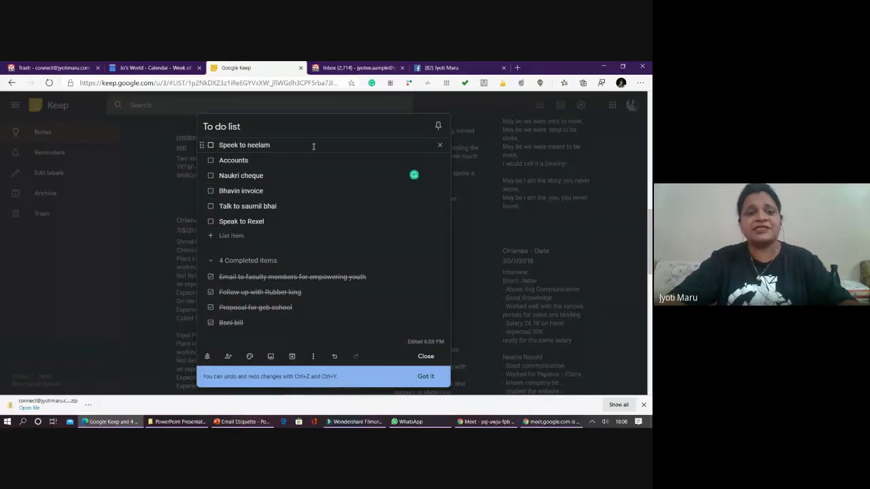
click(424, 356)
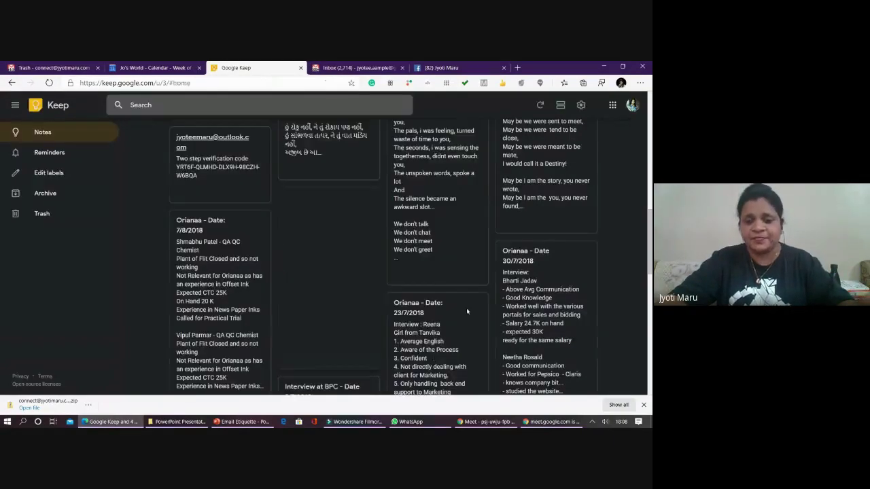
scroll(454, 300, down, 3)
mouse_move(431, 293)
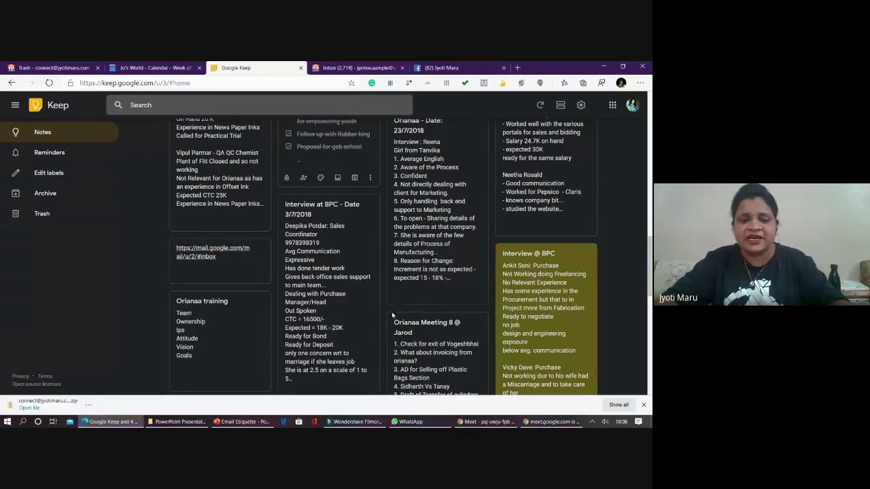
scroll(333, 303, up, 3)
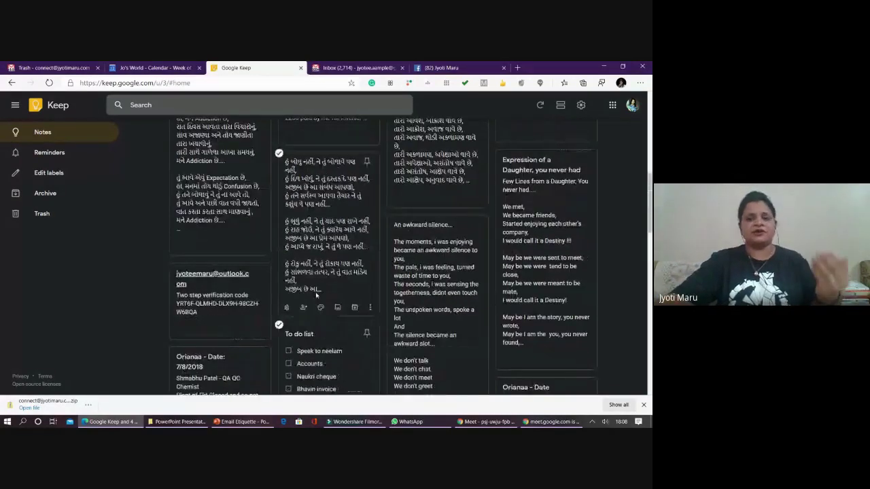
scroll(315, 295, up, 1)
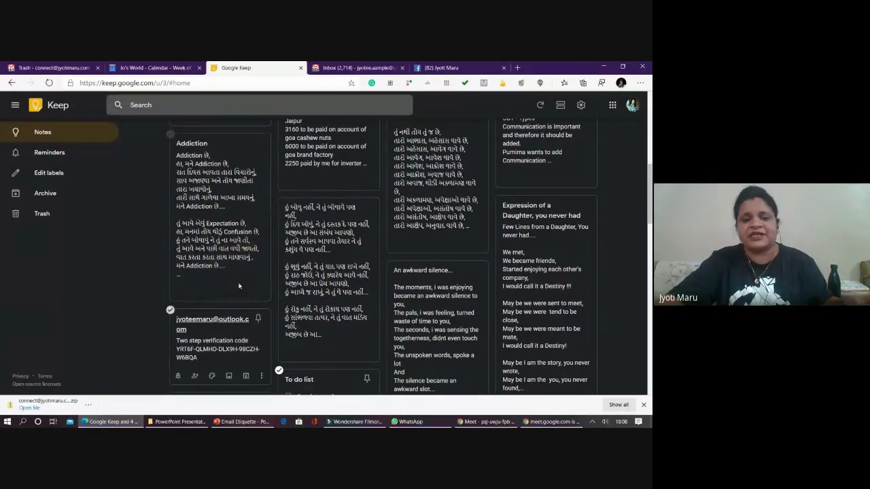
scroll(238, 286, down, 5)
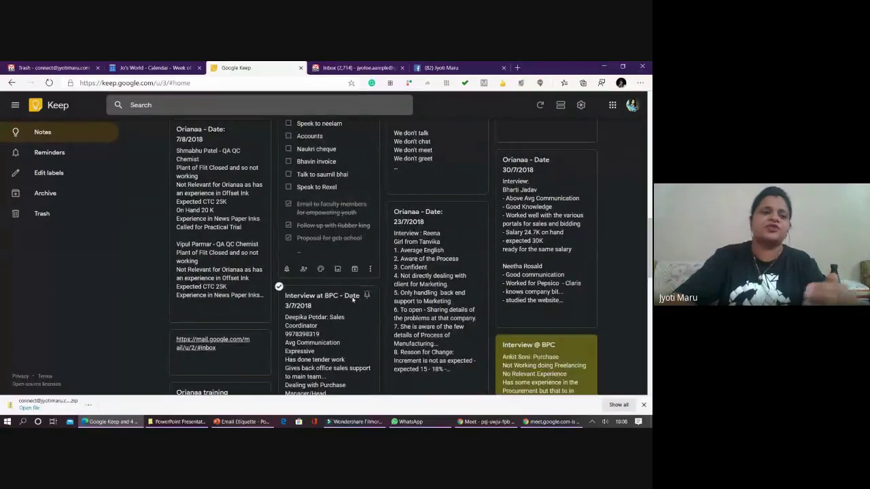
scroll(121, 214, up, 5)
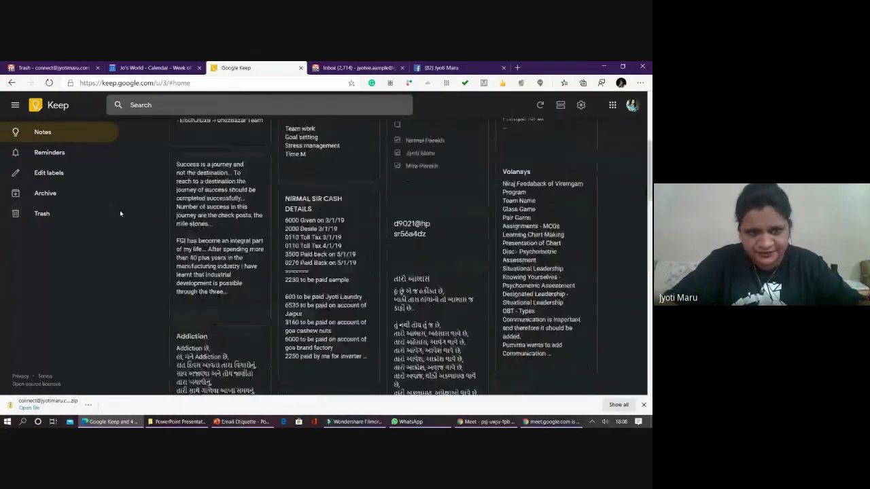
scroll(120, 214, up, 3)
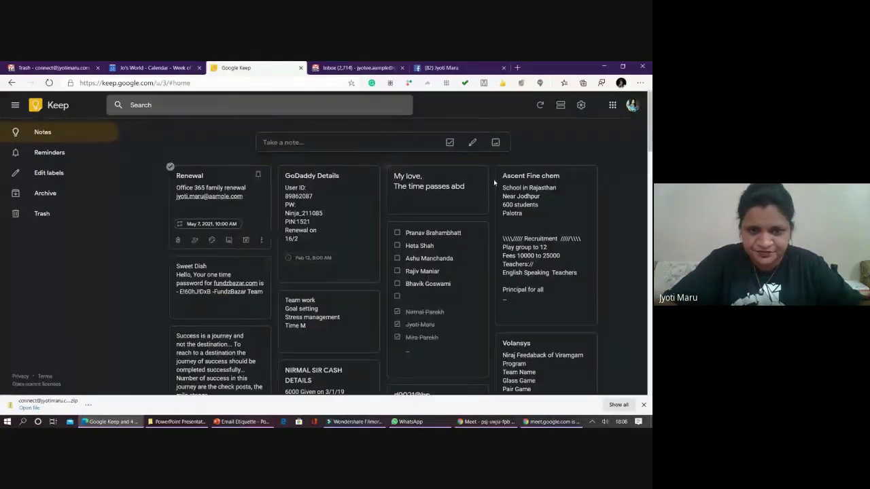
- Create and save a note titled 'Meeting' with body text 'sfnksandk. ?Nlk?'
click(270, 142)
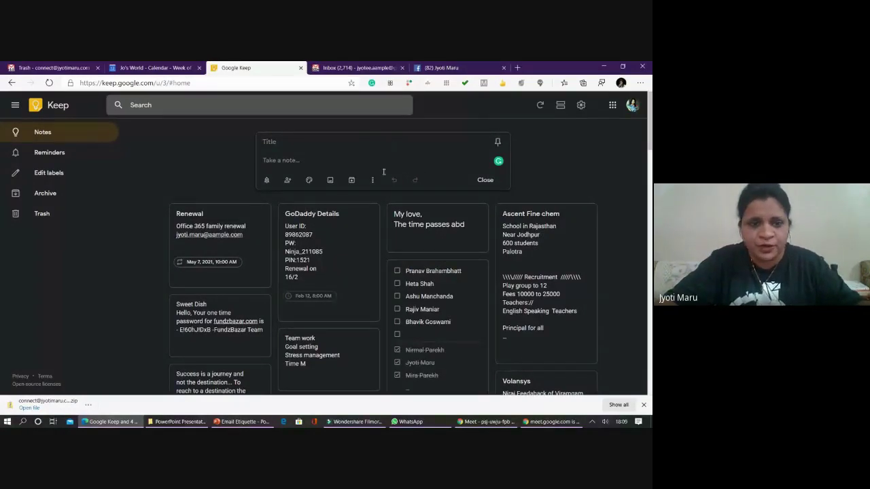
click(280, 159)
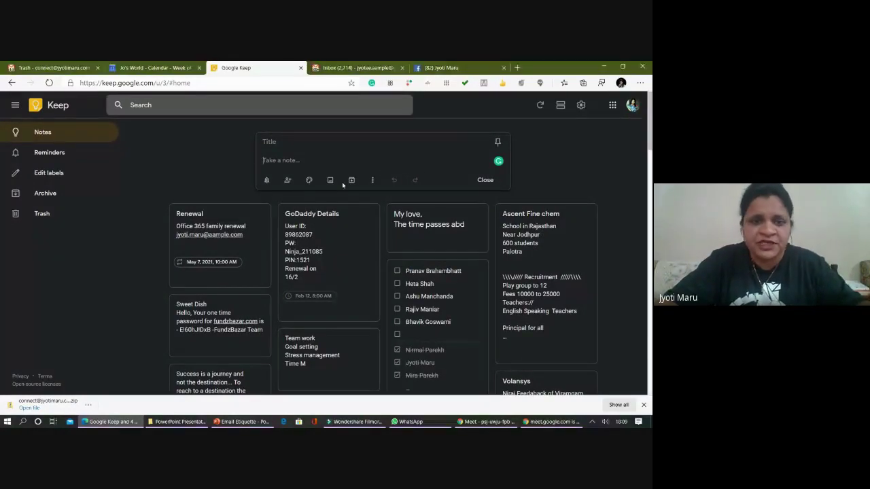
click(270, 142)
text(M)
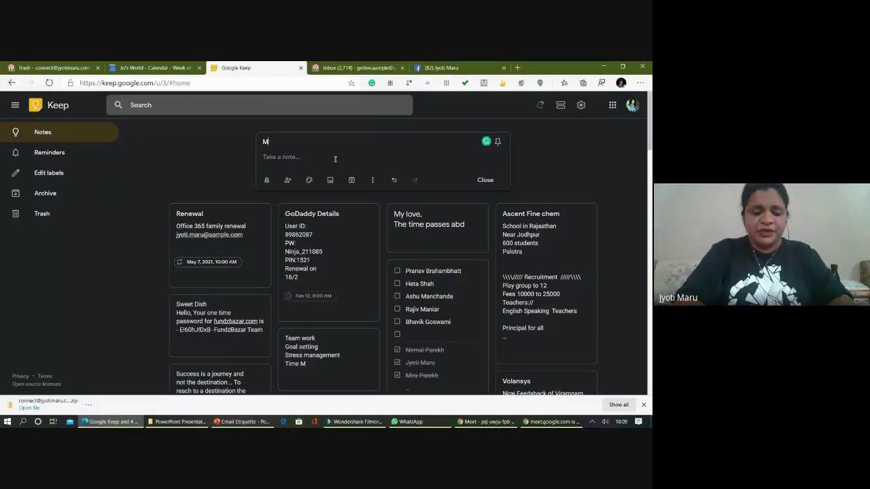
text(eeting)
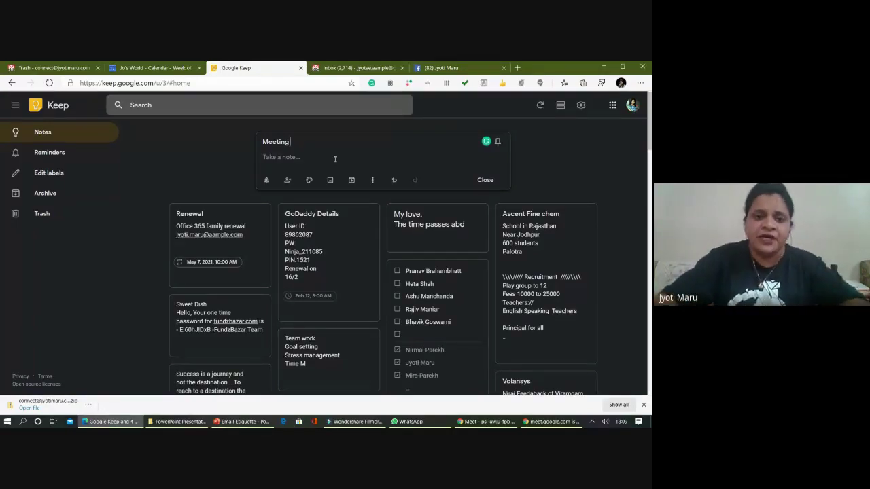
click(305, 159)
text(sfnksandk. ?Nlk?)
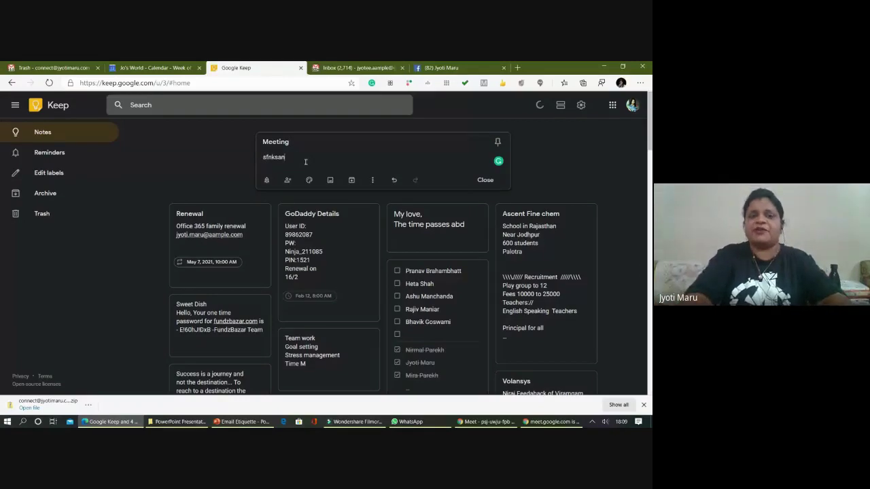
click(541, 171)
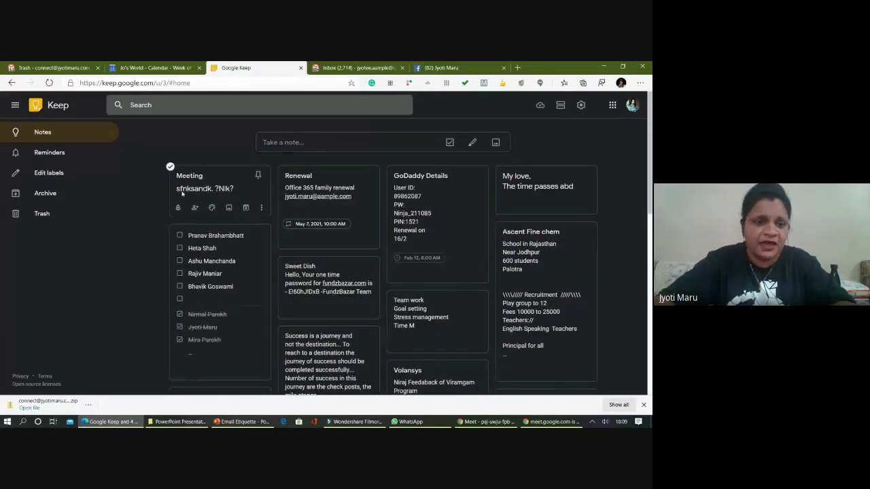
click(326, 142)
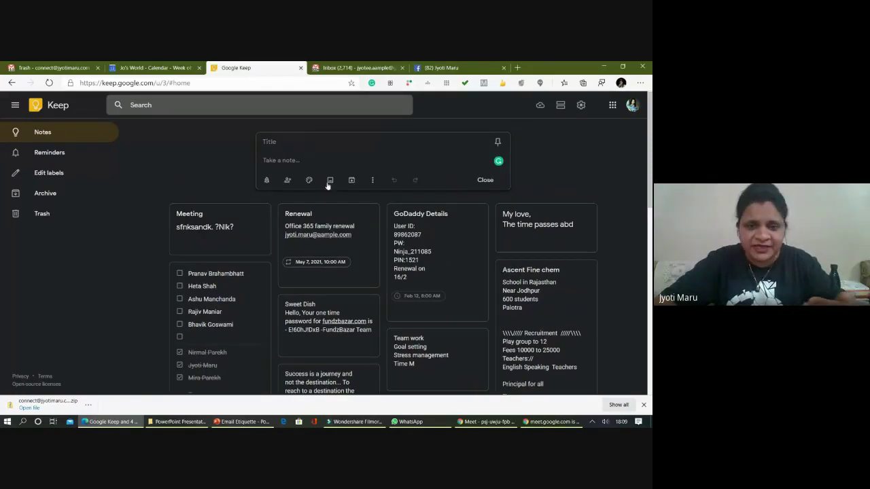
- Write a new note titled 'List' with the body 'Chocolates'
click(372, 180)
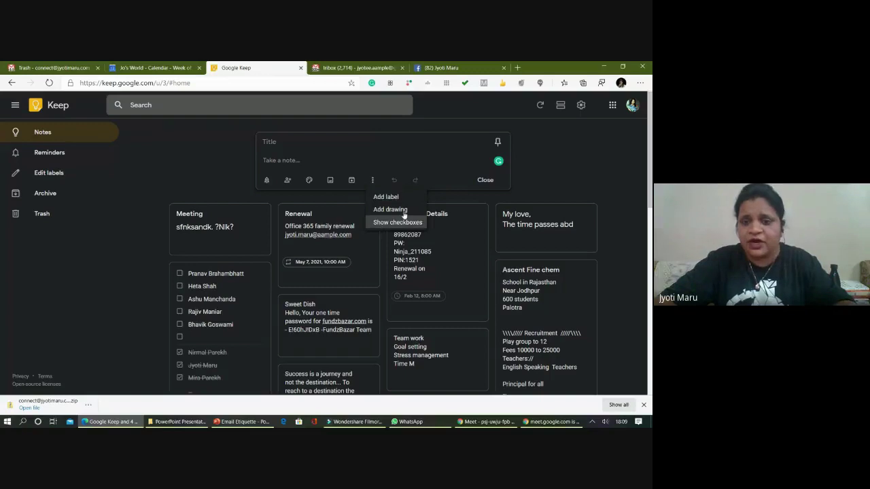
click(323, 158)
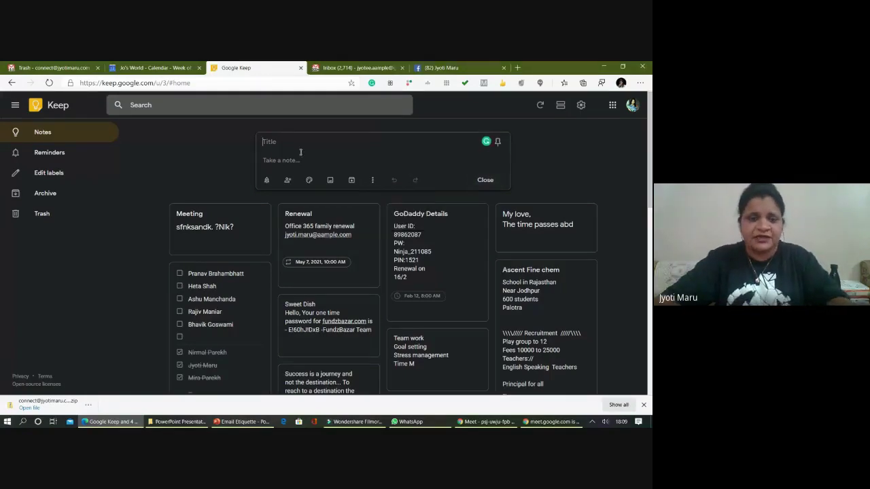
text(List)
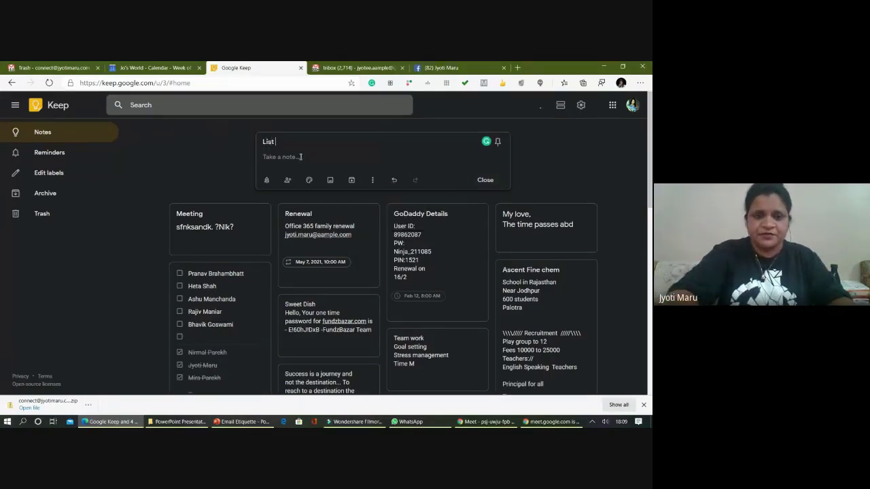
key(Return)
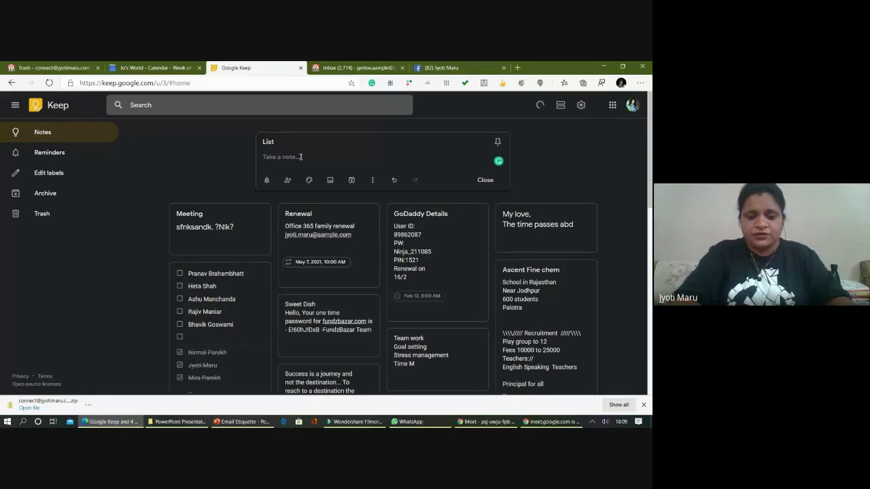
text(Chocolates)
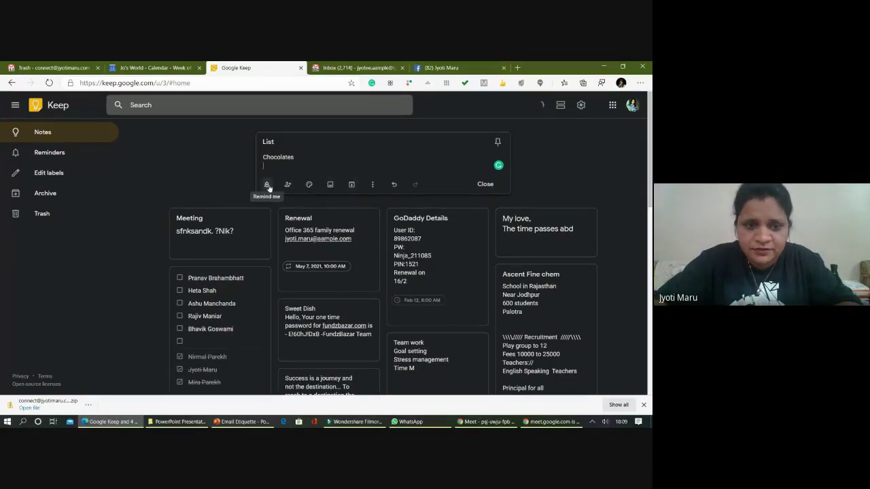
- Create the label 'Poems', apply it to the List note, and close the note
click(372, 188)
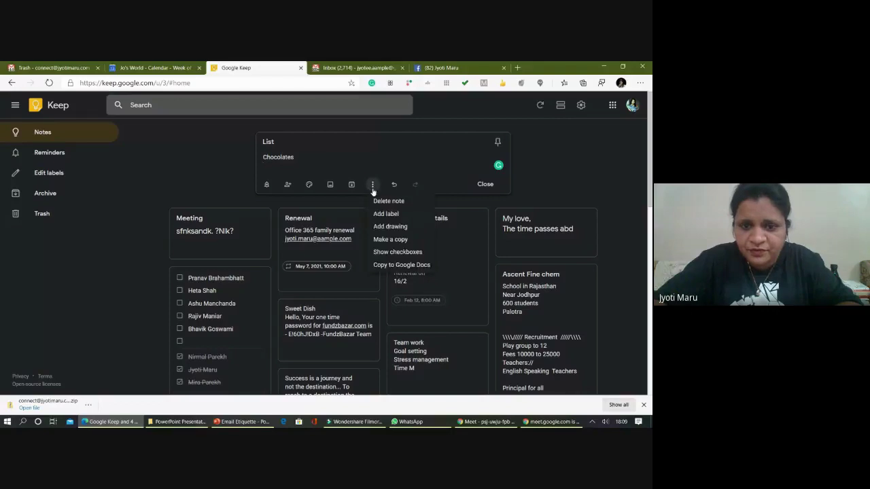
click(412, 214)
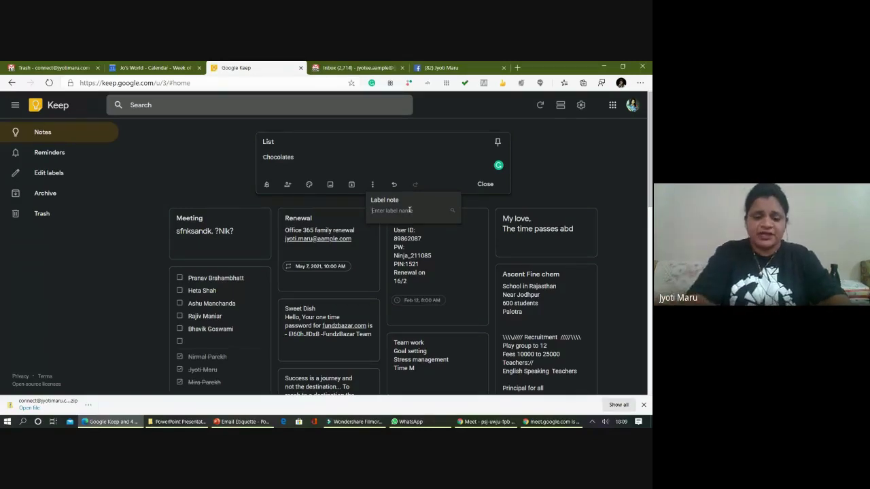
text(Pe)
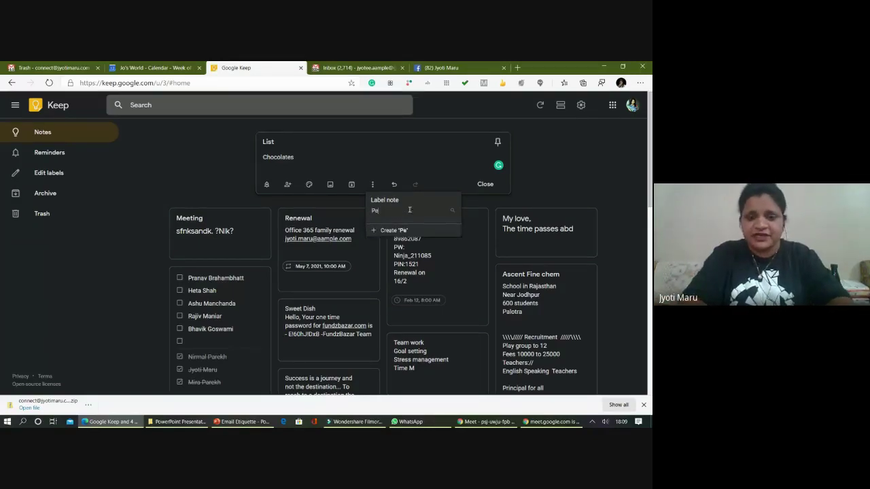
key(BackSpace)
text(oems)
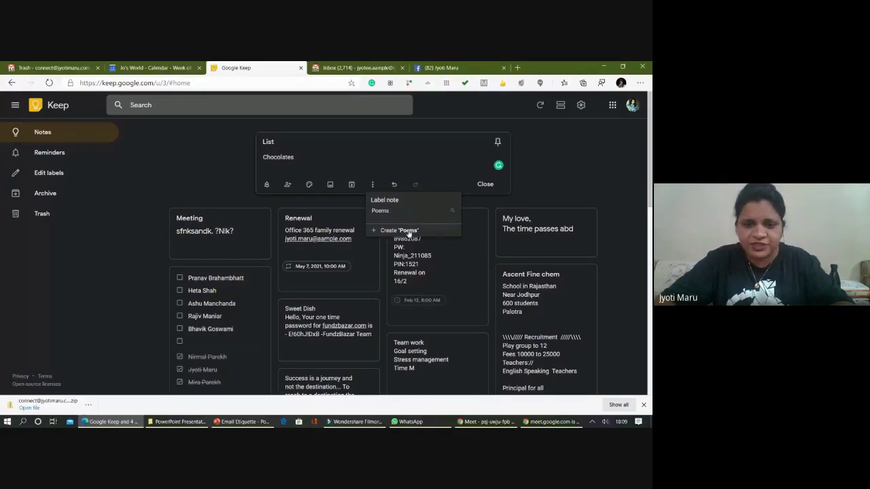
click(410, 229)
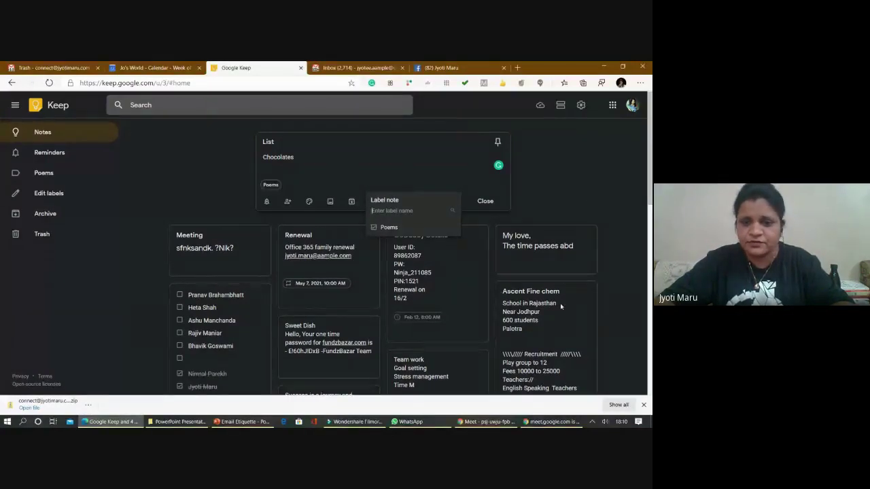
click(422, 286)
- Tag the Gujarati poem note તારો આભાસ with the Poems label and close it
scroll(422, 285, down, 2)
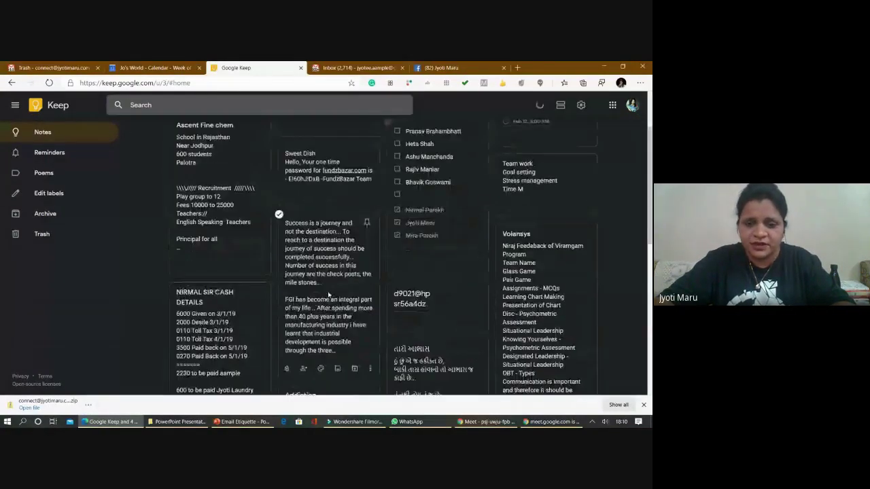
scroll(328, 295, down, 3)
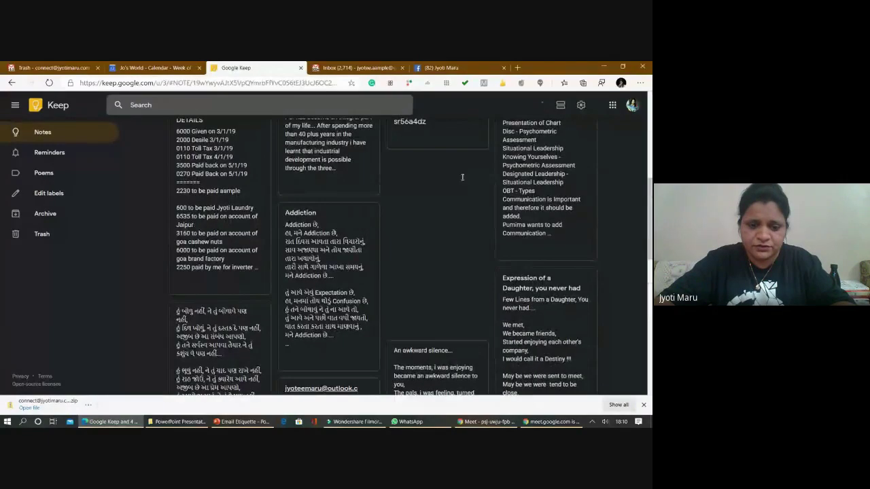
click(460, 178)
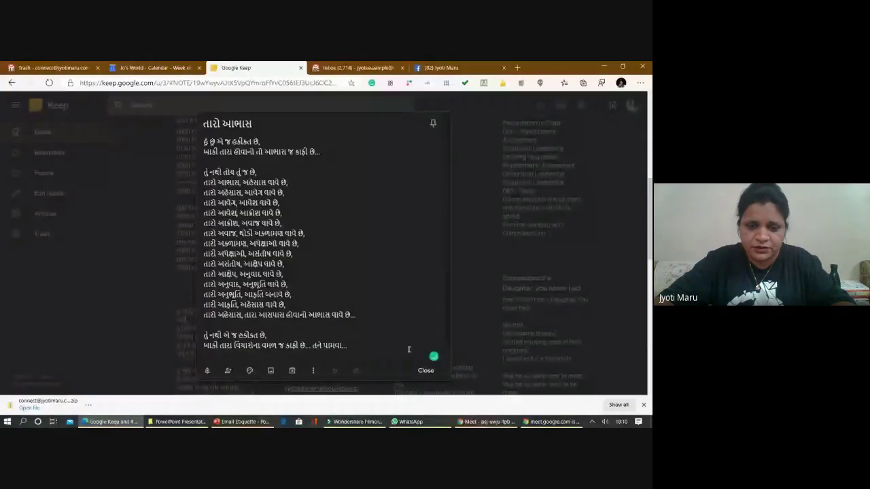
click(312, 370)
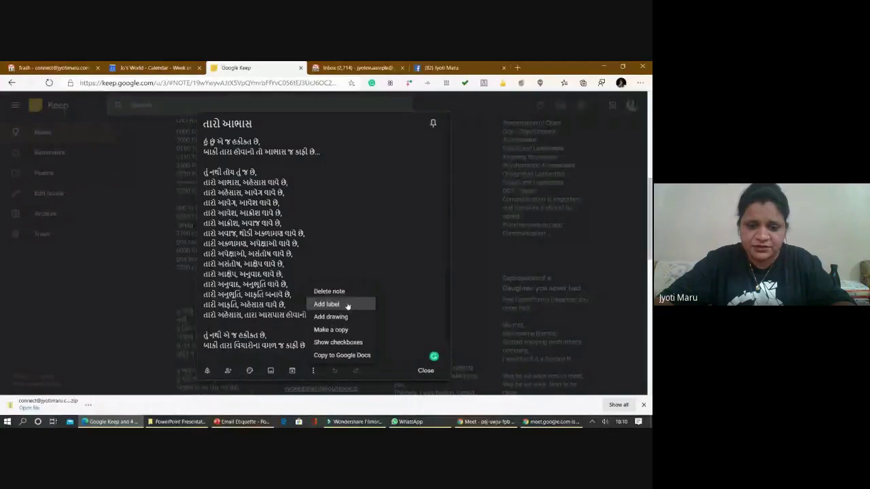
click(347, 306)
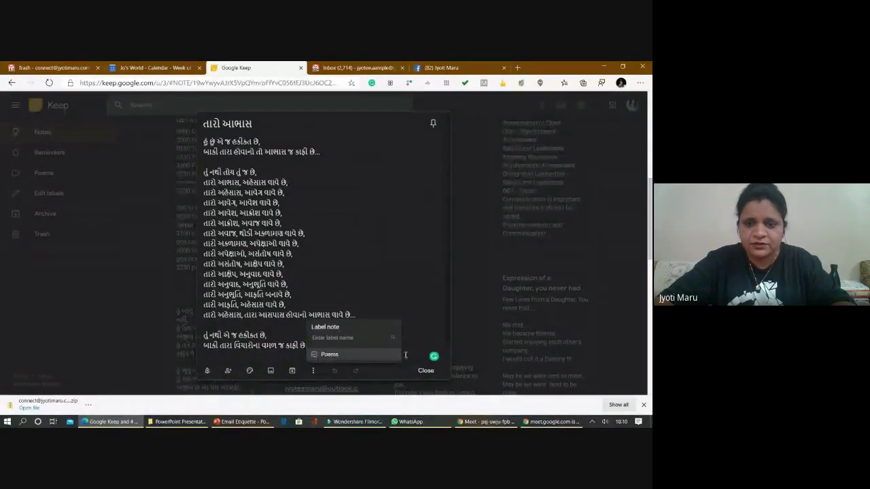
click(410, 276)
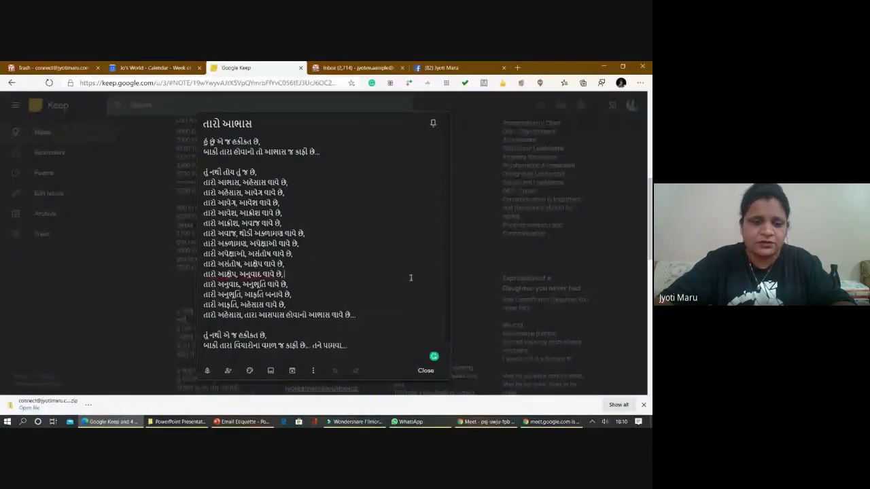
click(58, 173)
- In the Poems label, create a checklist with items j, w, w, w, ew, e and s
click(46, 178)
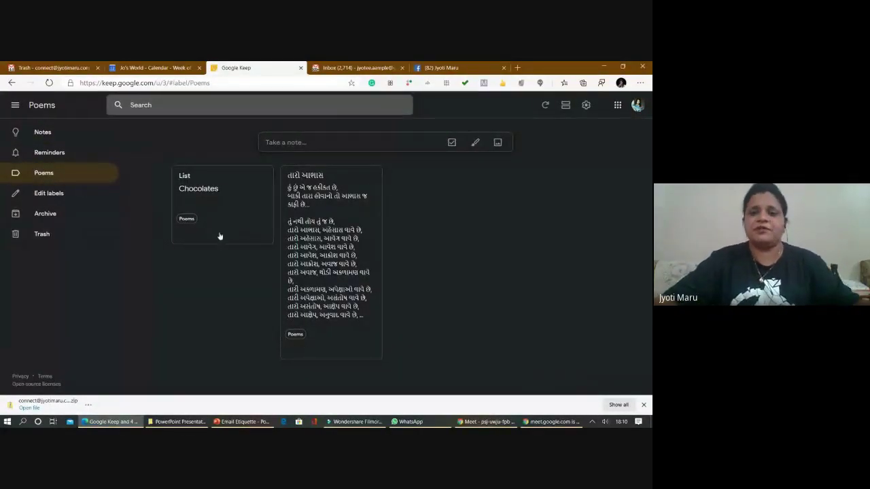
click(451, 142)
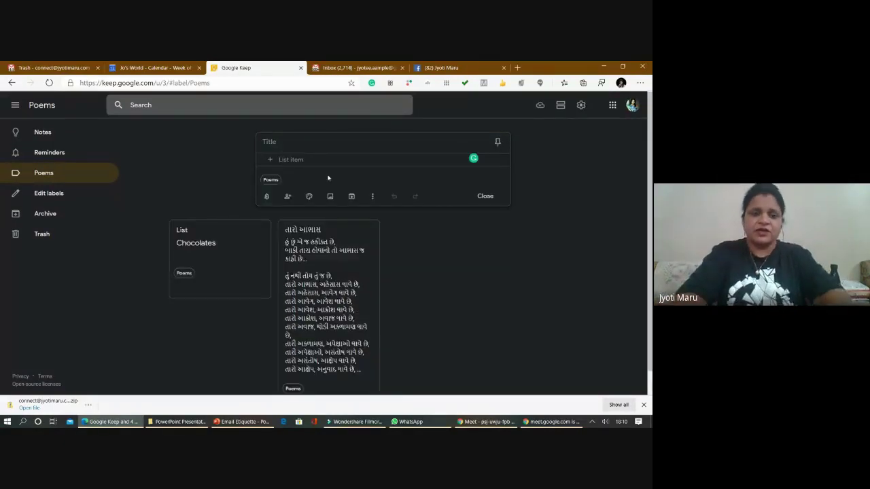
text(j)
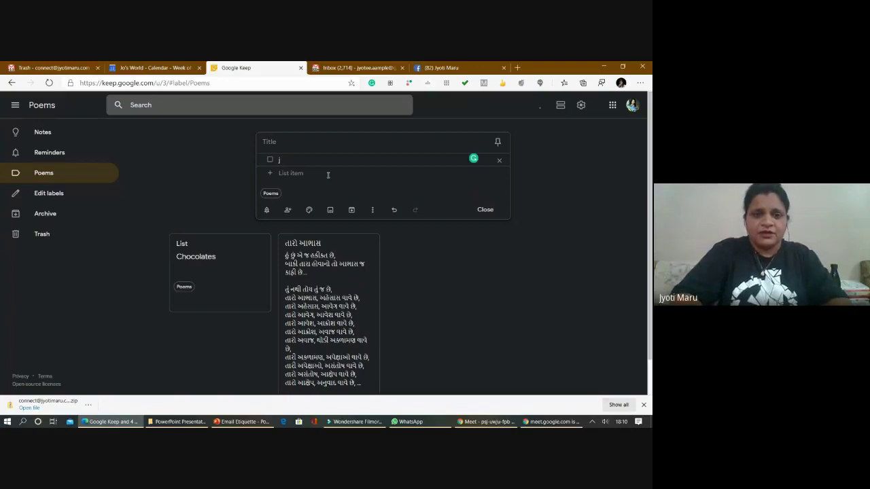
key(Return)
text(w)
key(Return)
text(w)
key(Return)
text(w)
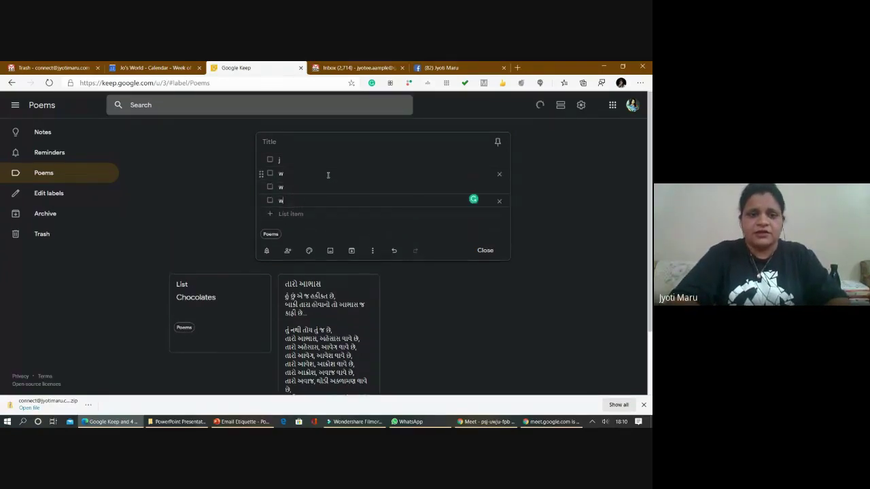
key(Return)
text(ew)
key(Return)
text(e)
key(Return)
text(s)
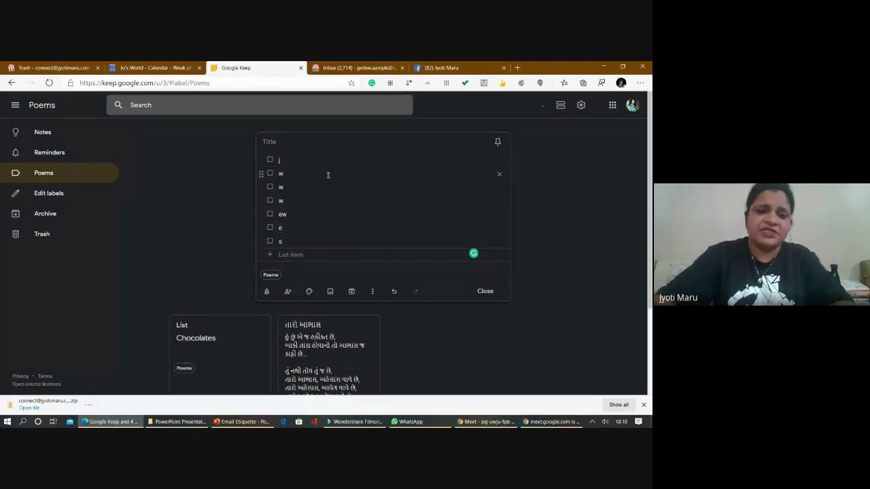
- Tick off the j, second w and ew checklist items, then close the checklist
click(270, 160)
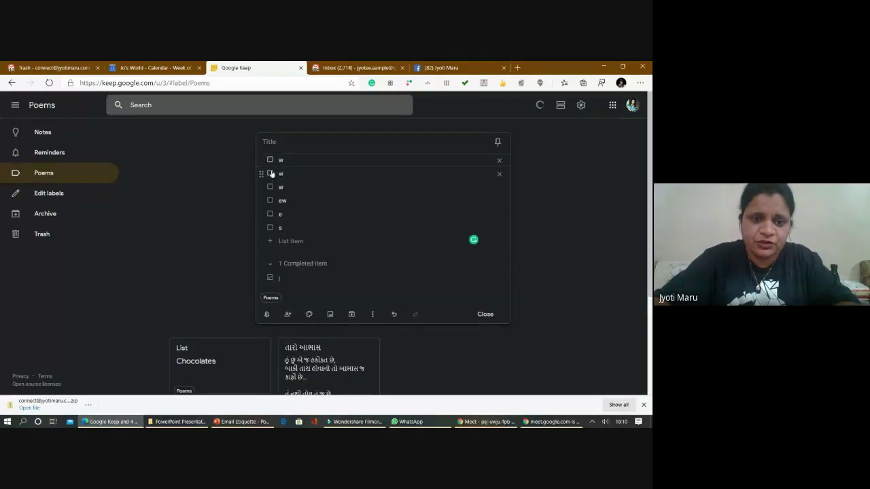
click(270, 174)
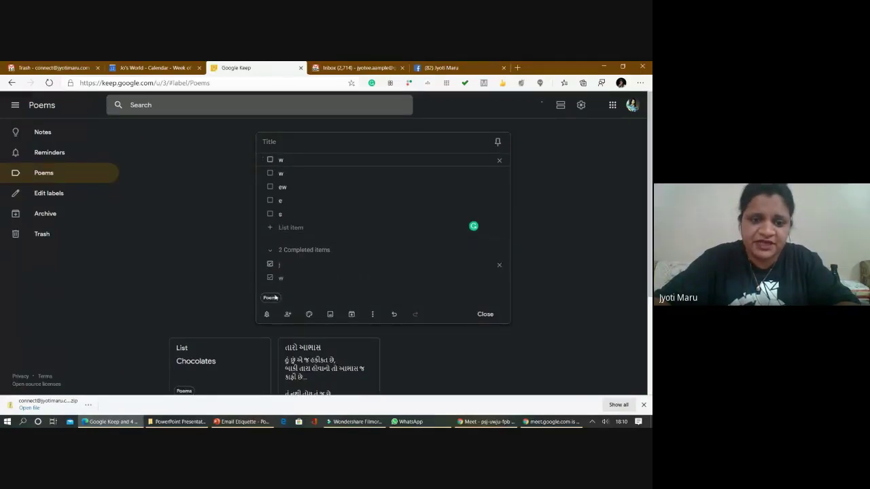
click(270, 187)
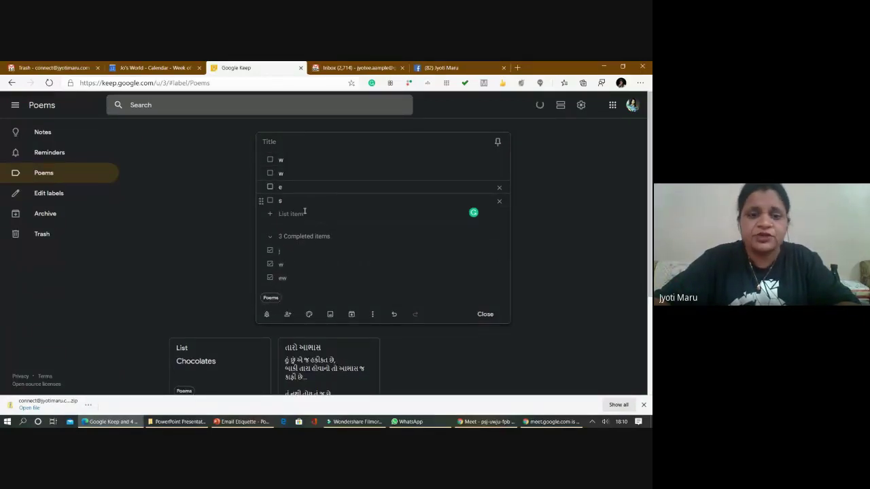
click(486, 316)
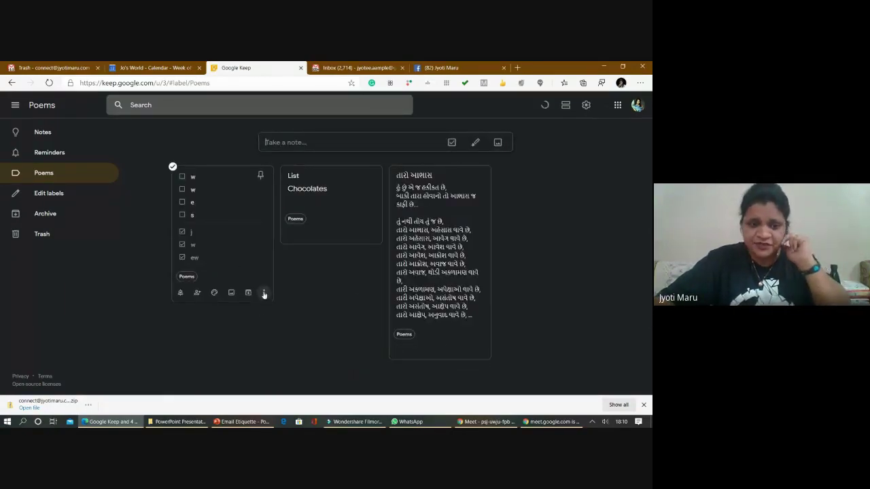
- Delete the checklist note and the List note, then return to all Notes
click(264, 293)
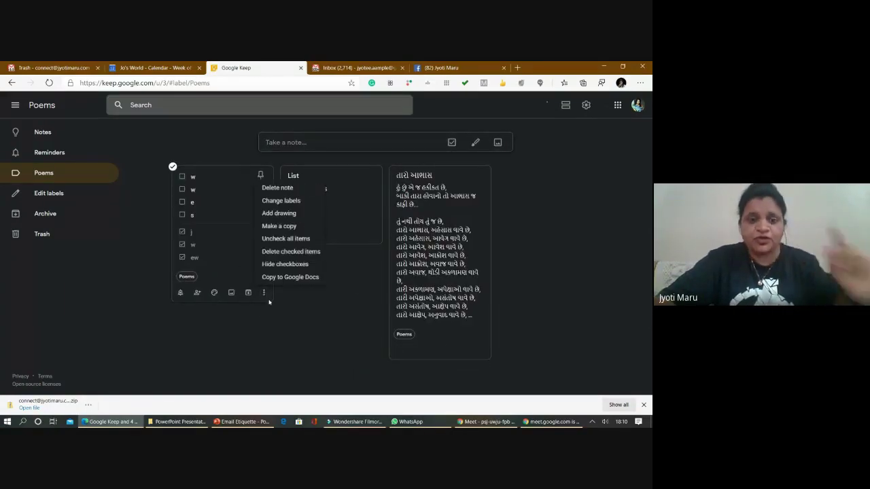
click(285, 188)
click(263, 236)
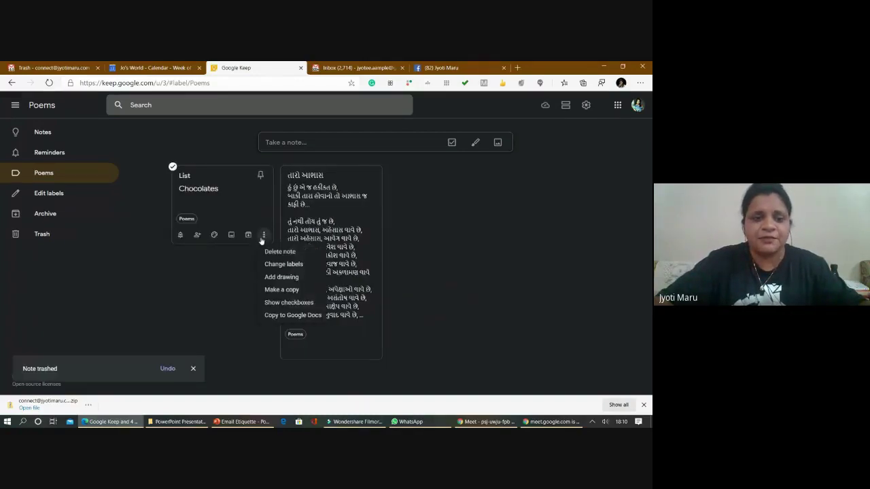
click(271, 252)
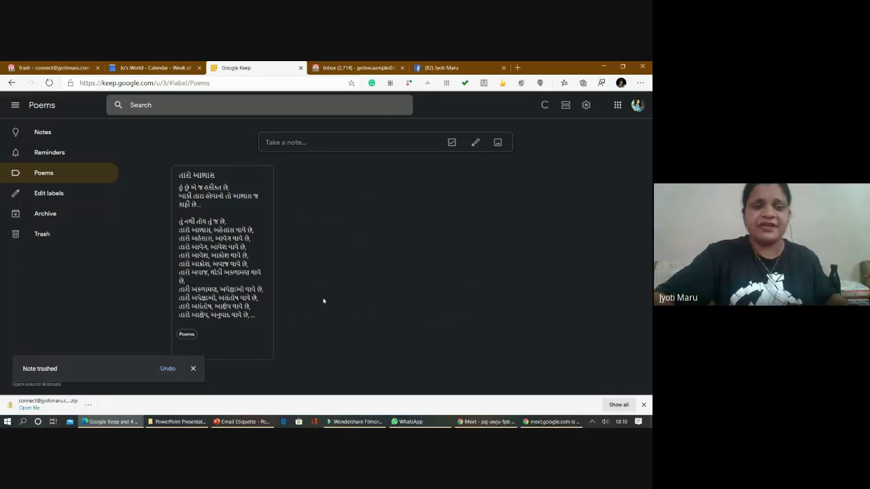
click(77, 139)
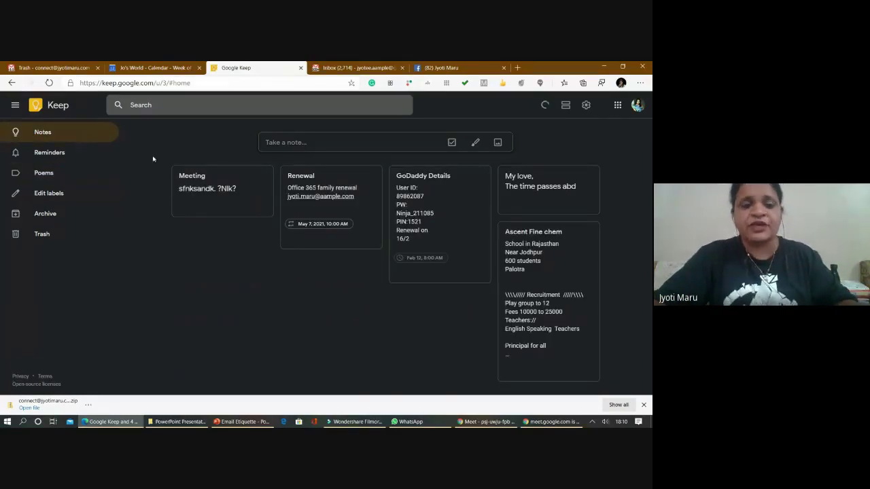
scroll(359, 210, down, 5)
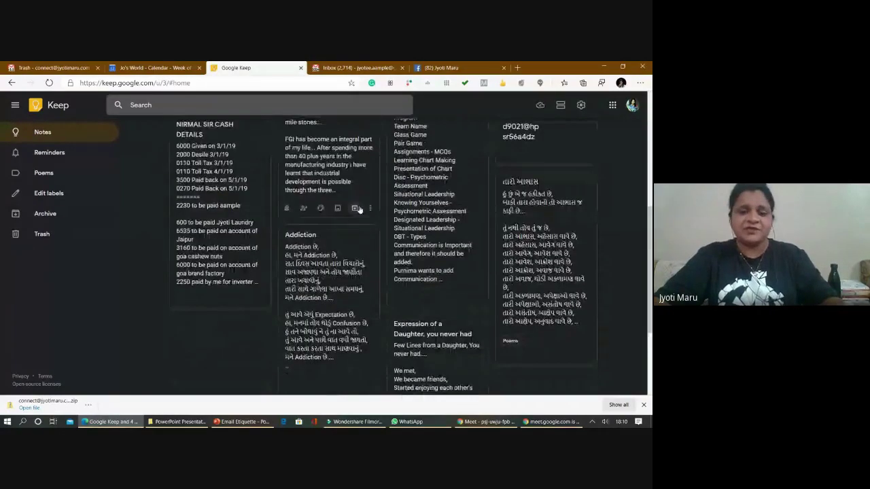
scroll(360, 210, down, 1)
scroll(359, 210, down, 10)
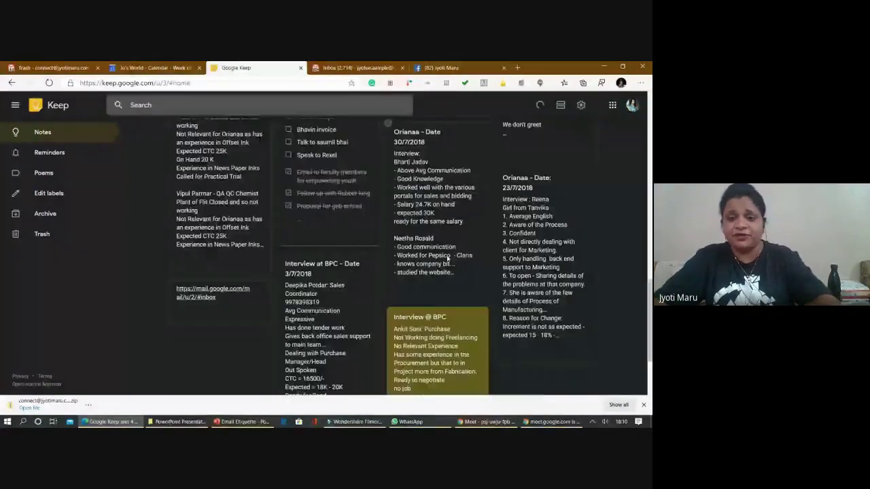
scroll(453, 280, down, 5)
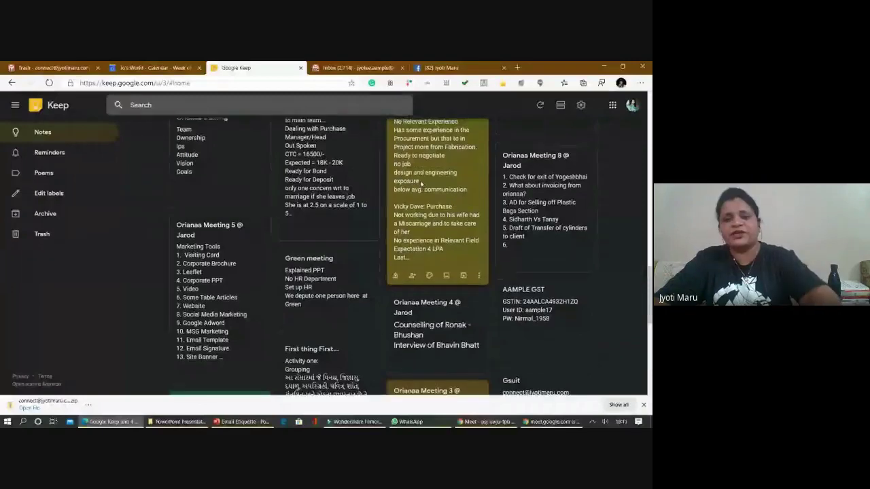
scroll(430, 182, up, 2)
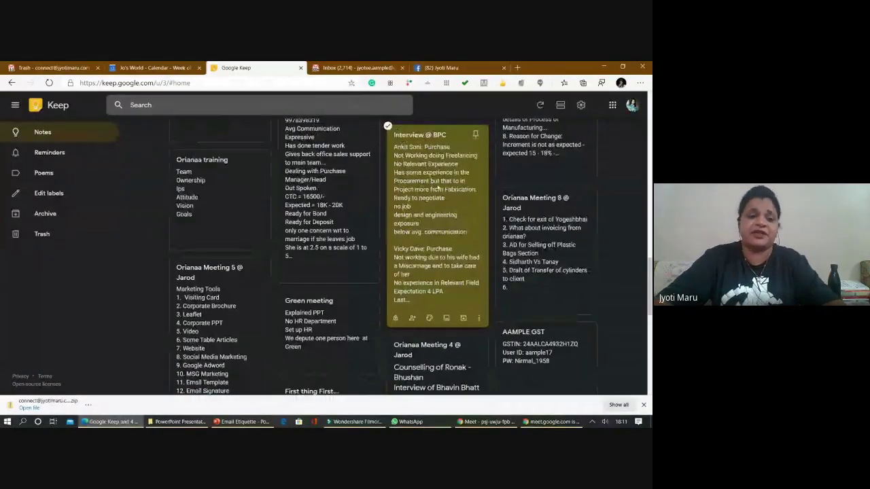
scroll(438, 190, down, 4)
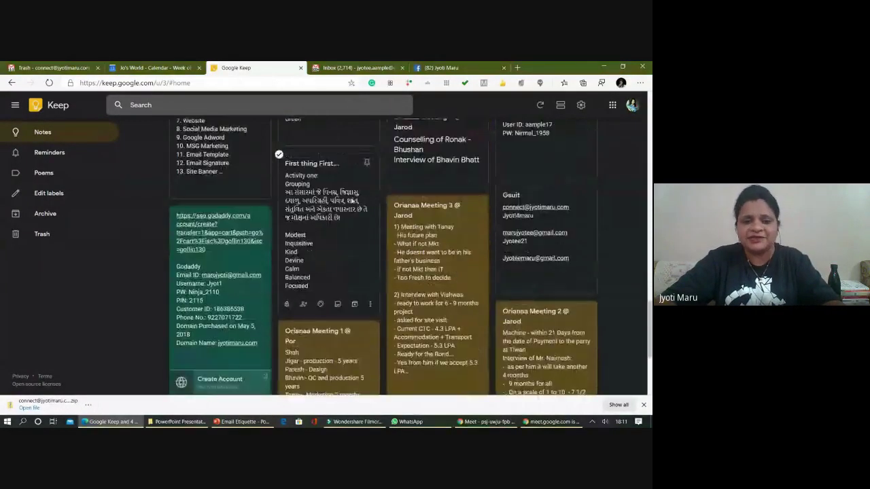
scroll(395, 194, down, 3)
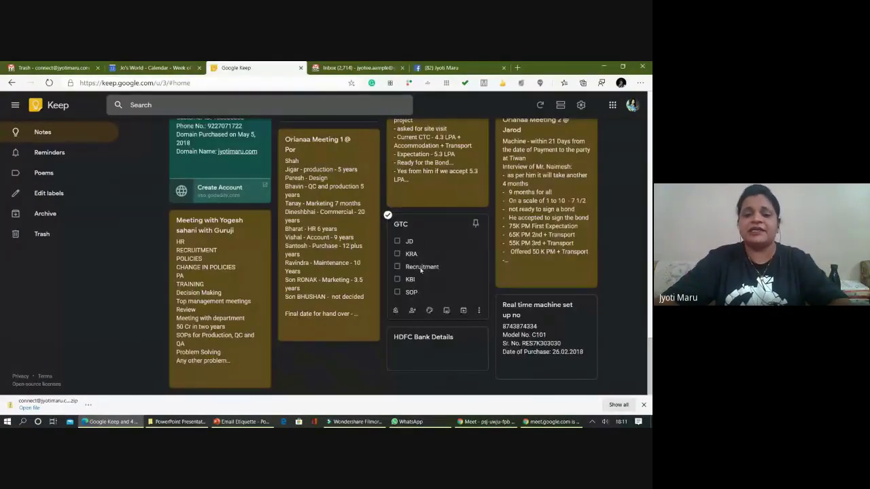
scroll(421, 270, up, 4)
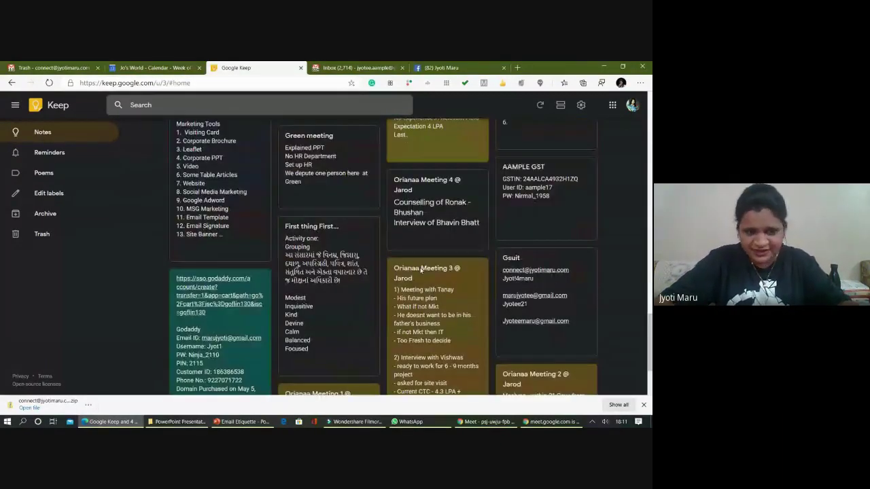
scroll(275, 239, up, 10)
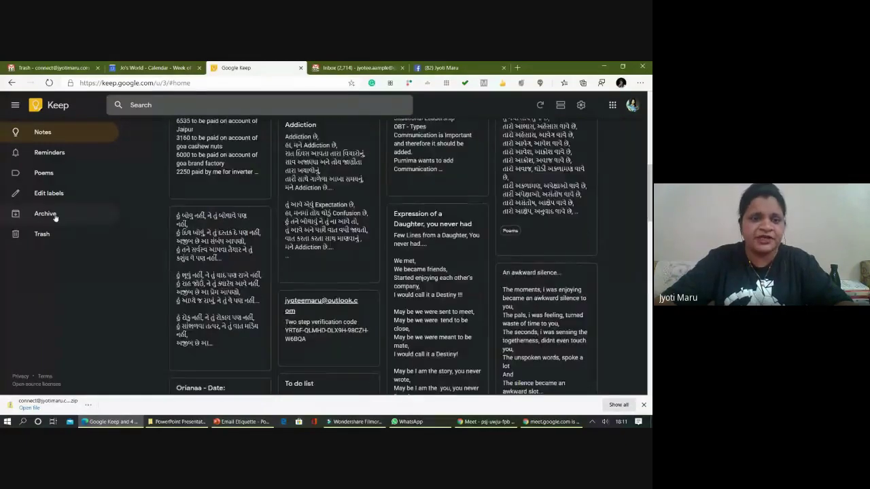
click(89, 218)
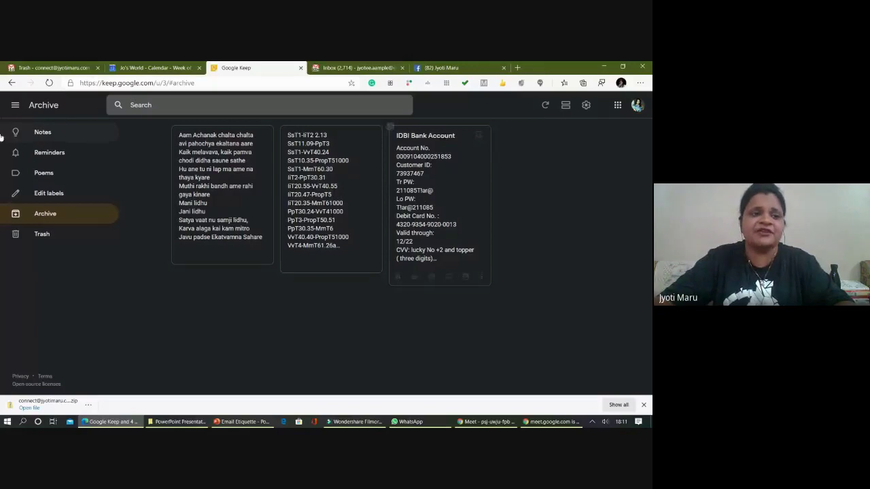
click(55, 133)
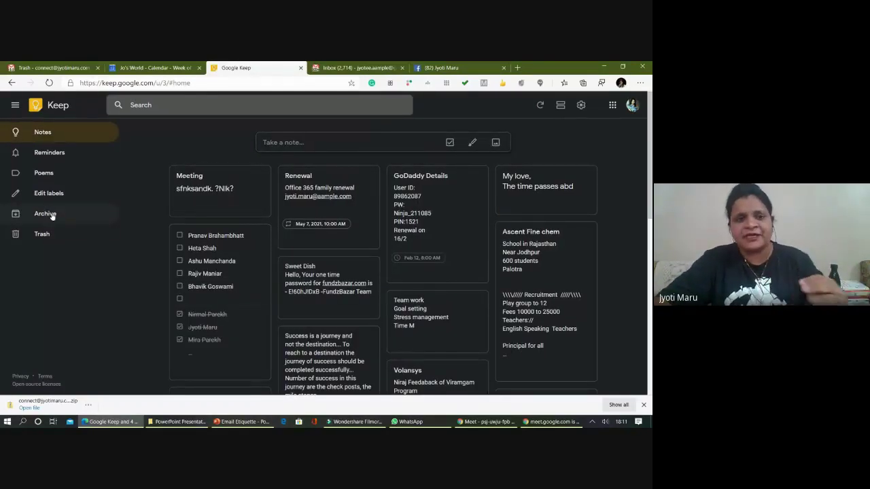
scroll(230, 195, down, 10)
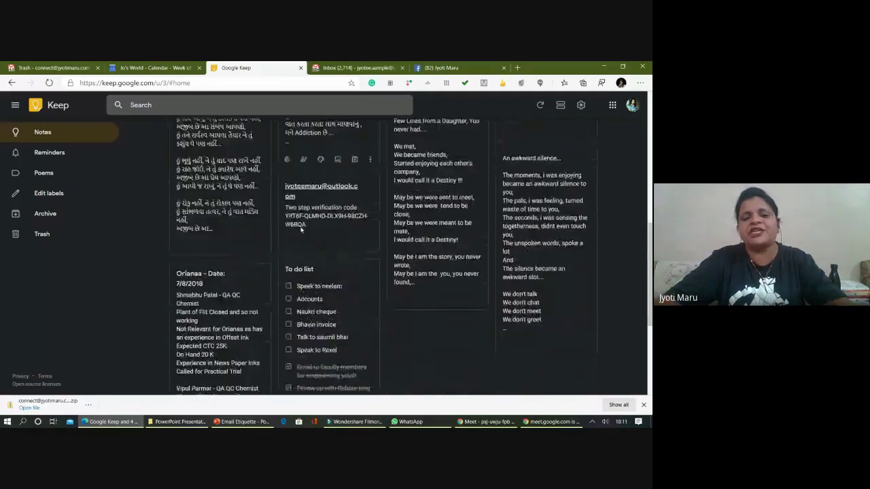
scroll(301, 230, down, 10)
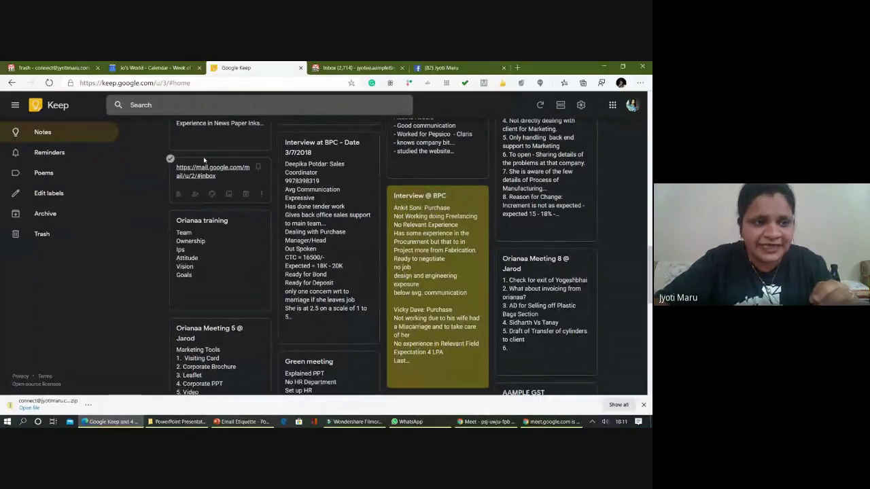
- Permanently empty the Keep Trash
click(95, 233)
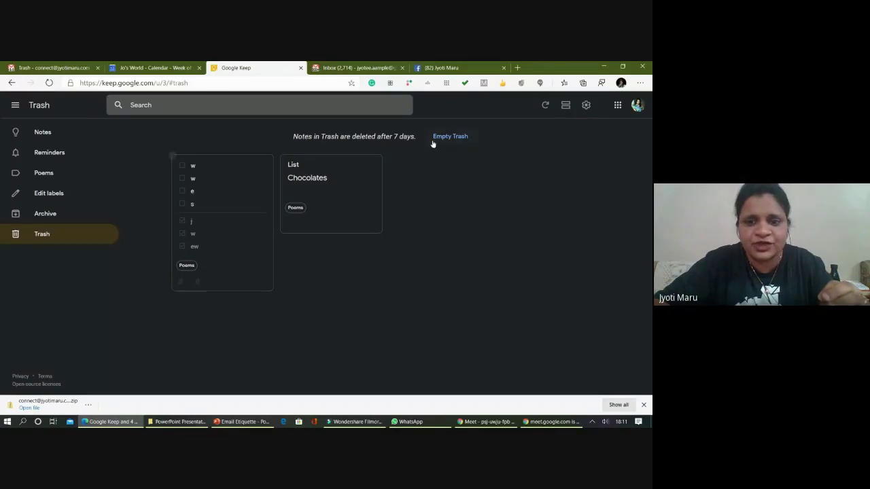
click(443, 137)
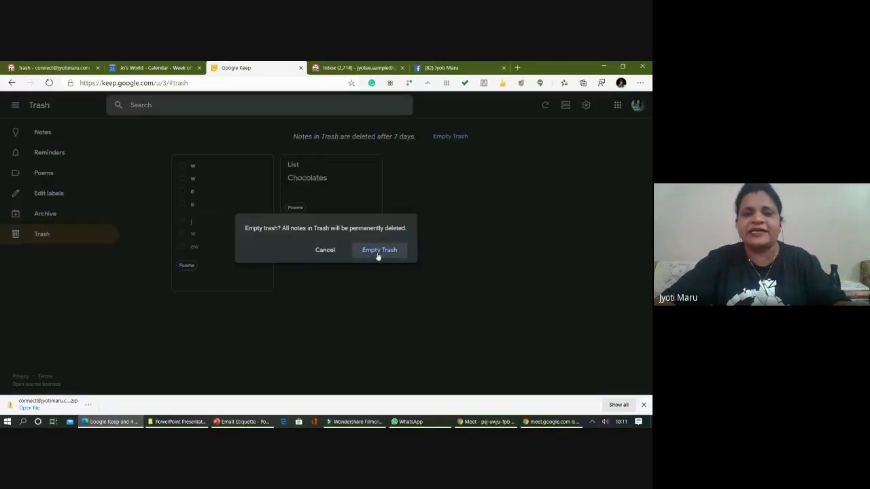
click(378, 251)
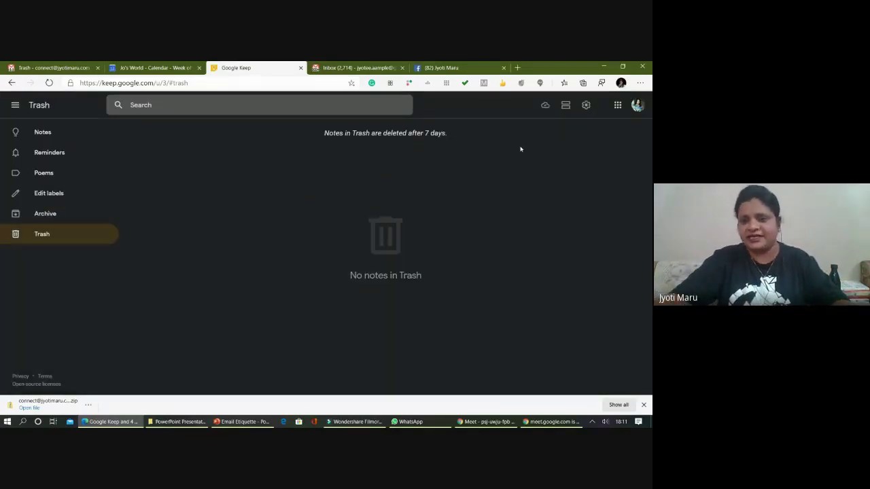
- Enable sharing in Keep Settings, save, and go back to Notes
click(586, 106)
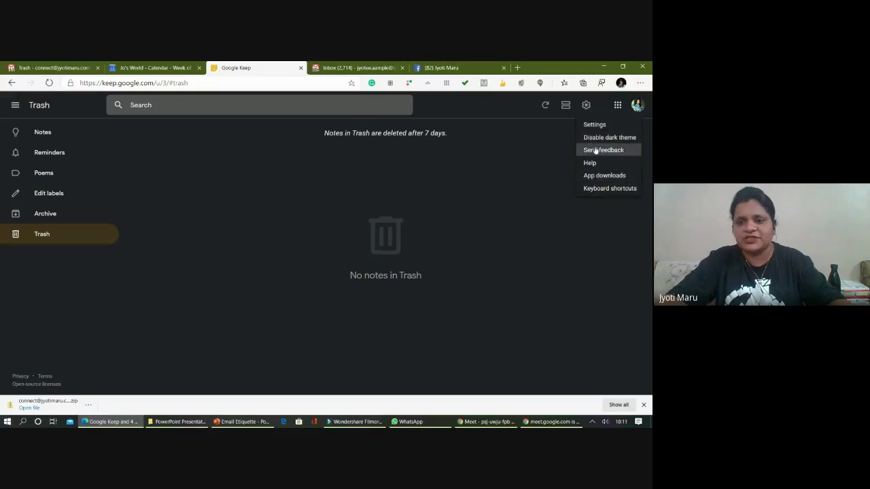
click(594, 124)
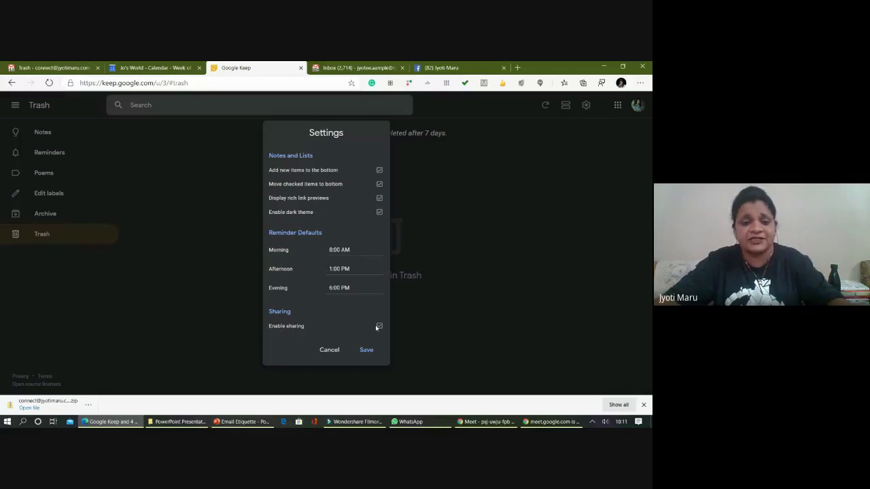
click(366, 350)
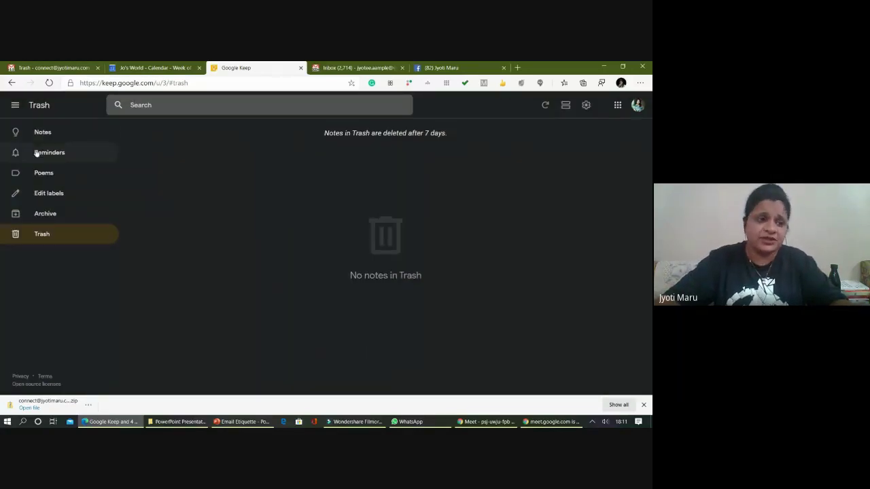
click(51, 135)
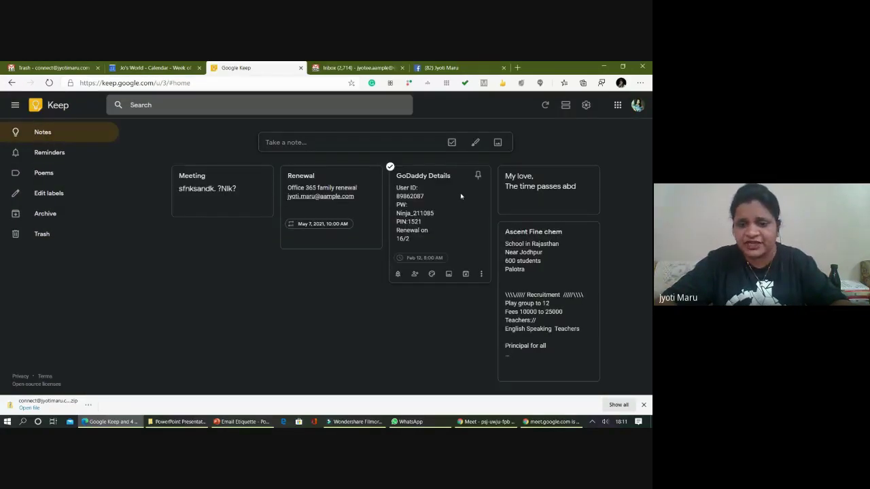
- Add the suggested contact as a collaborator on the Volansys note and save
scroll(456, 198, down, 1)
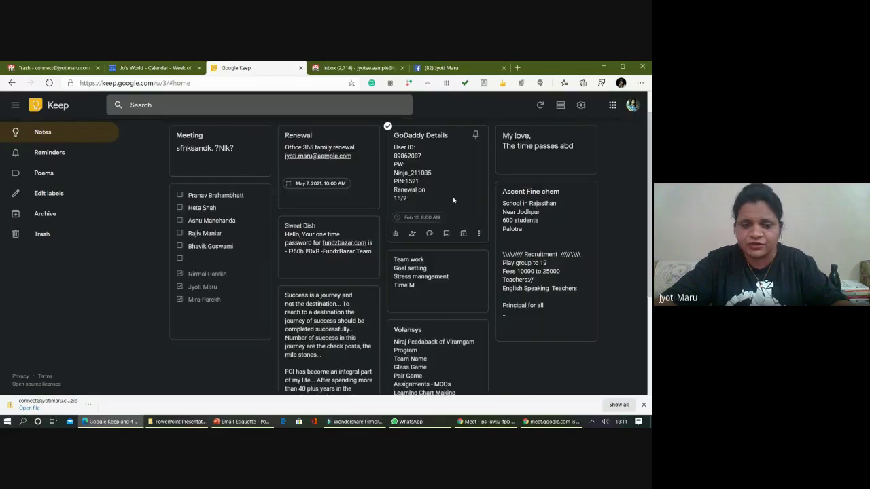
scroll(452, 204, down, 2)
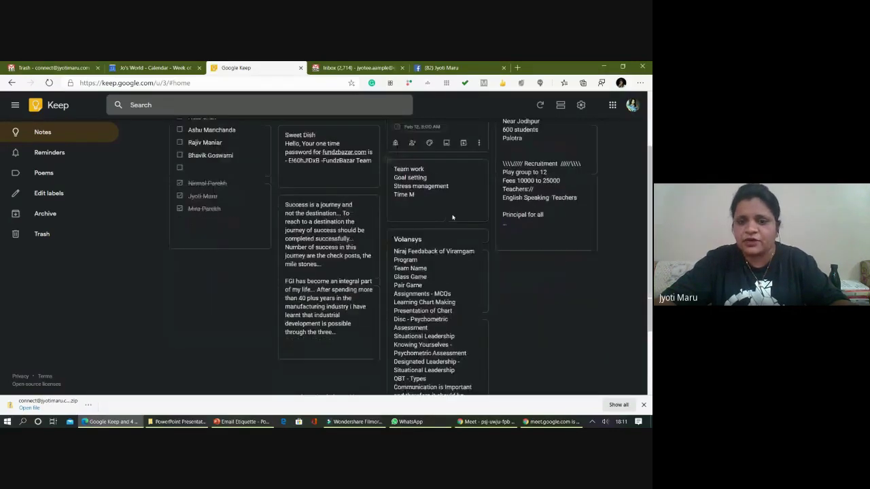
scroll(452, 218, down, 1)
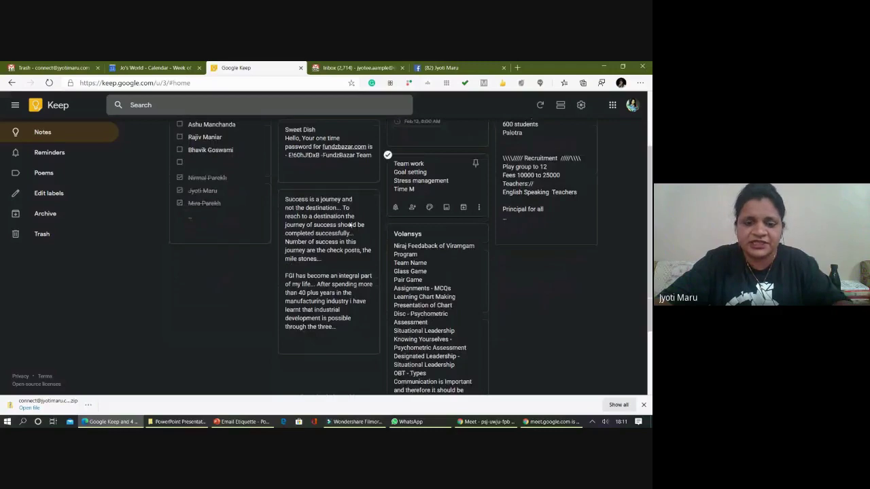
scroll(350, 224, down, 2)
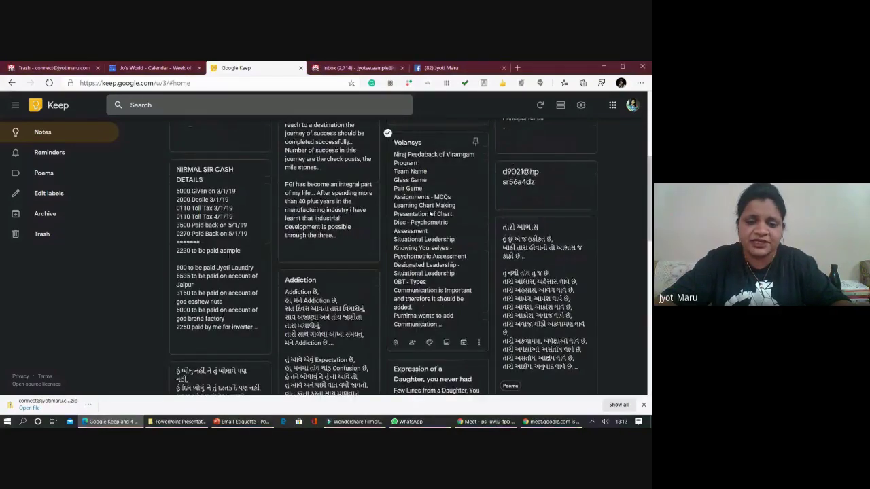
click(430, 213)
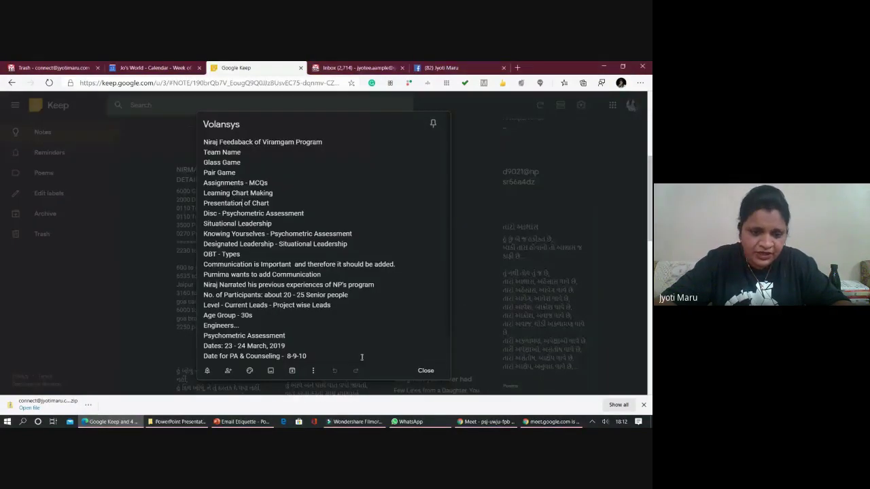
click(228, 371)
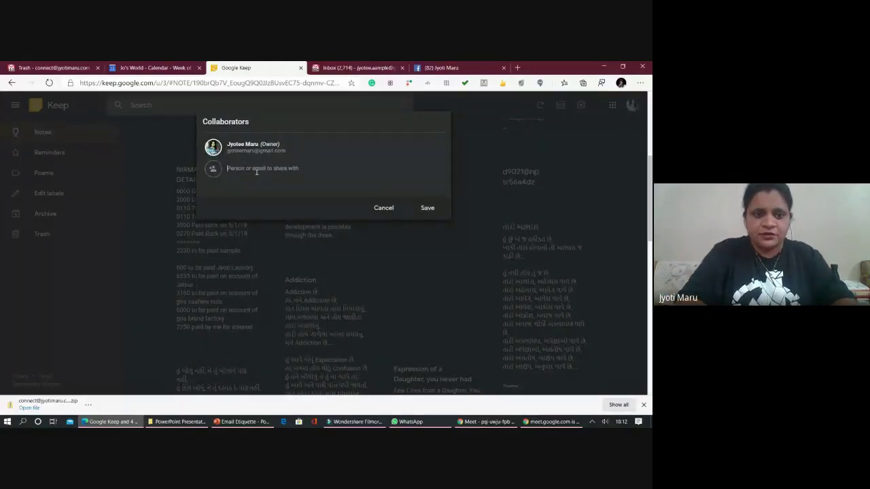
text(nirmal)
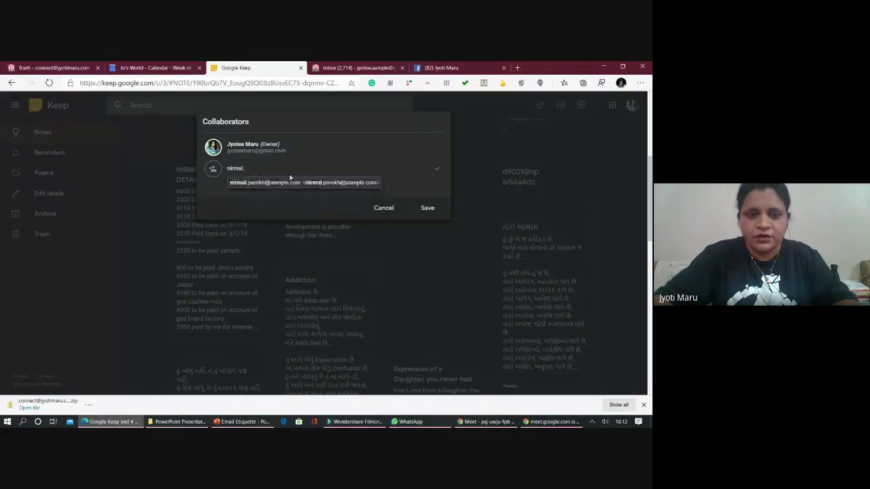
click(291, 182)
click(427, 207)
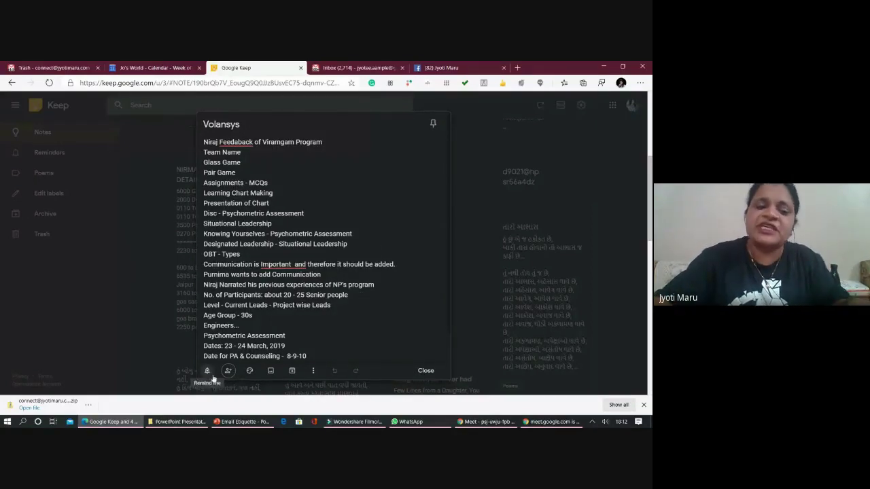
click(419, 372)
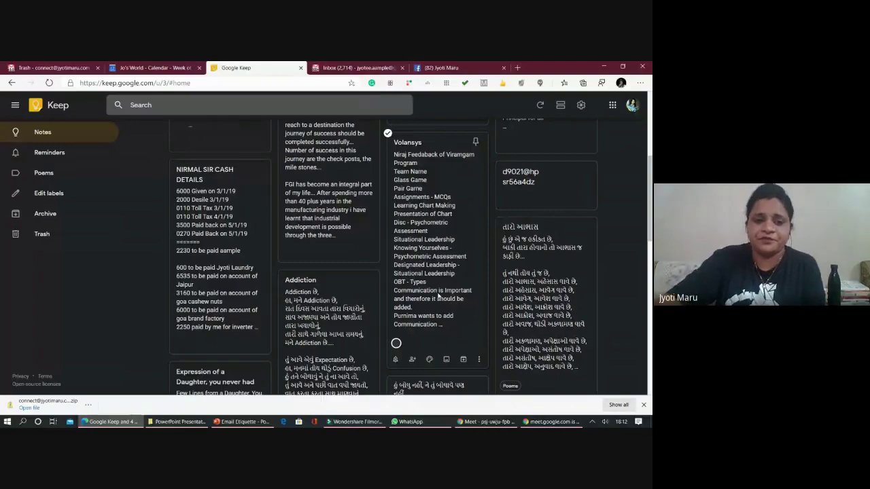
scroll(425, 215, down, 3)
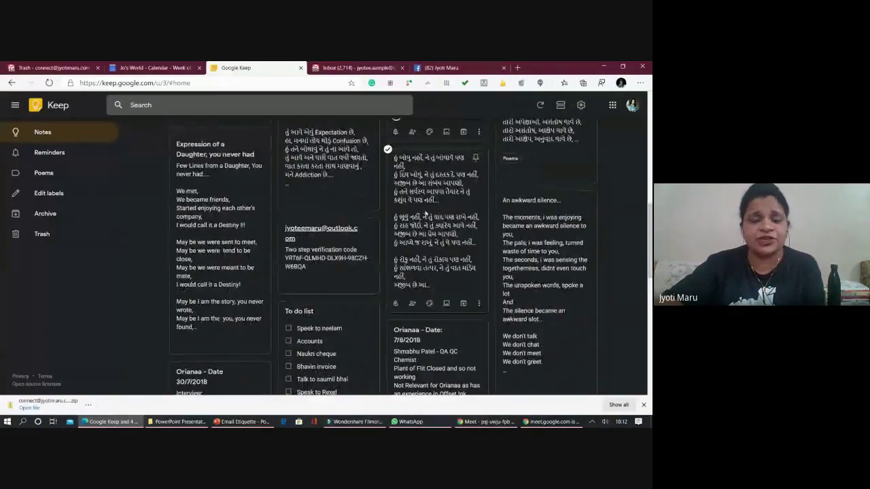
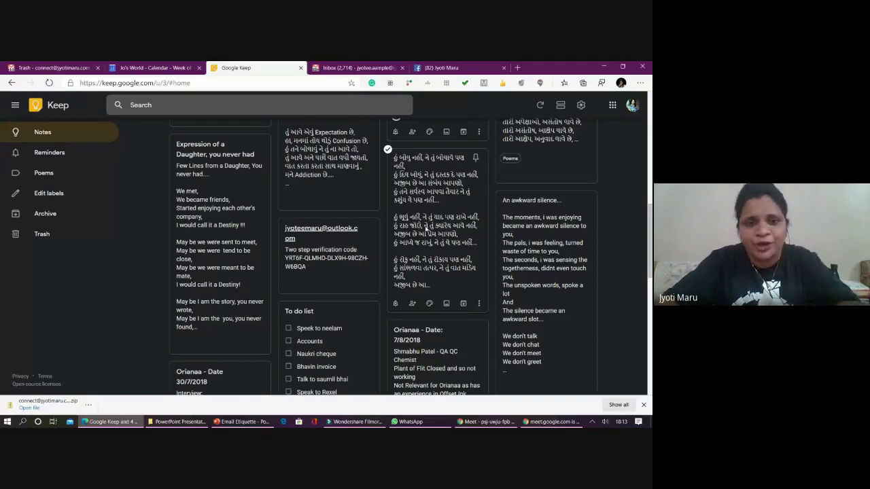
- Switch Google Keep notes to list view and back to grid, then close the Keep tab
scroll(436, 284, up, 1)
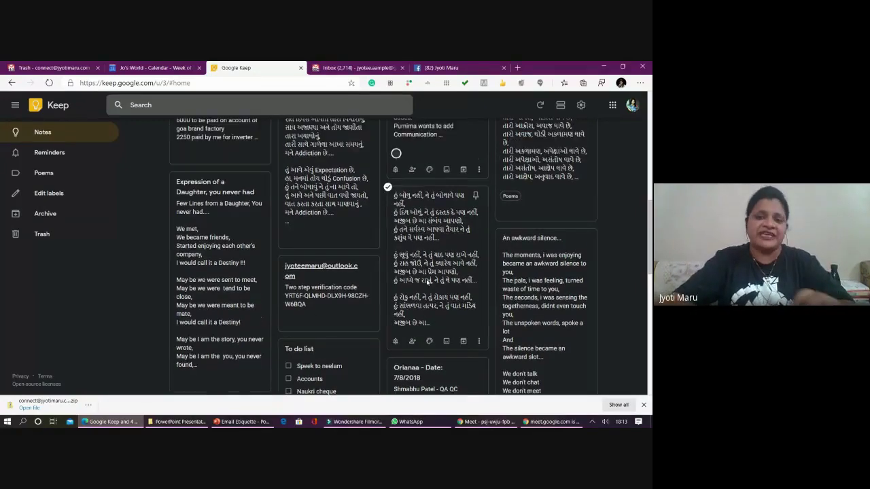
scroll(427, 283, up, 10)
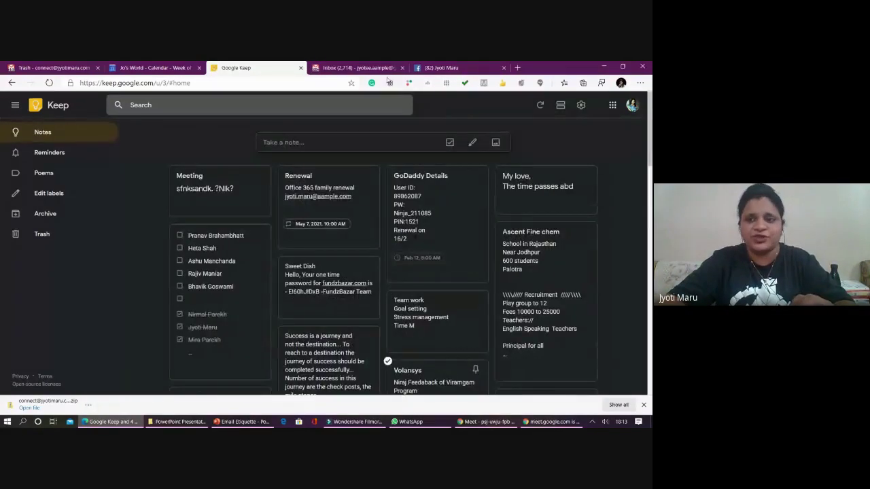
click(558, 109)
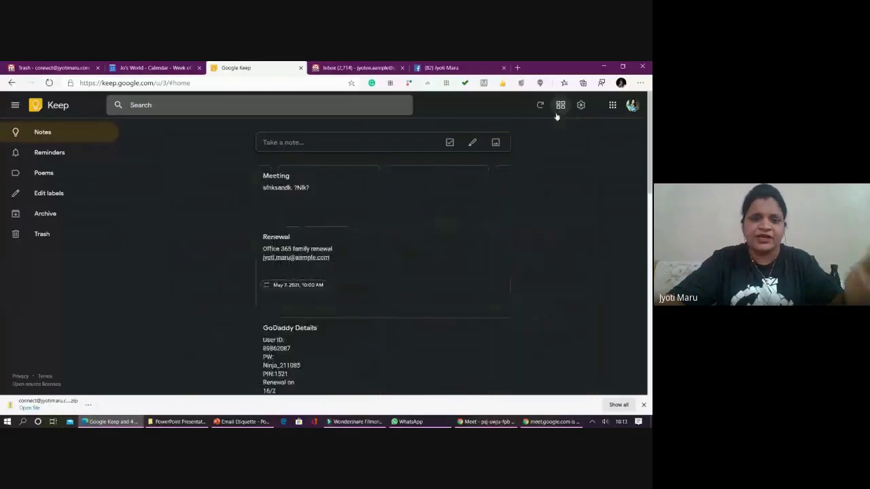
scroll(394, 227, down, 10)
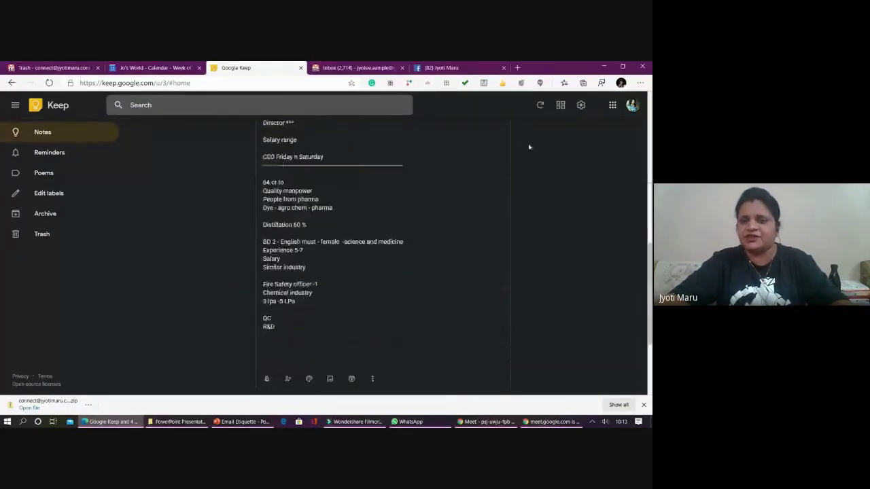
click(560, 104)
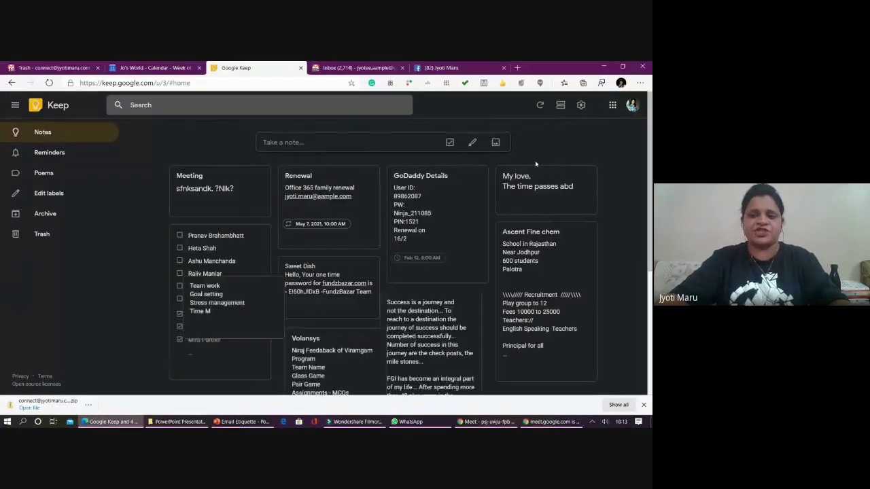
click(301, 68)
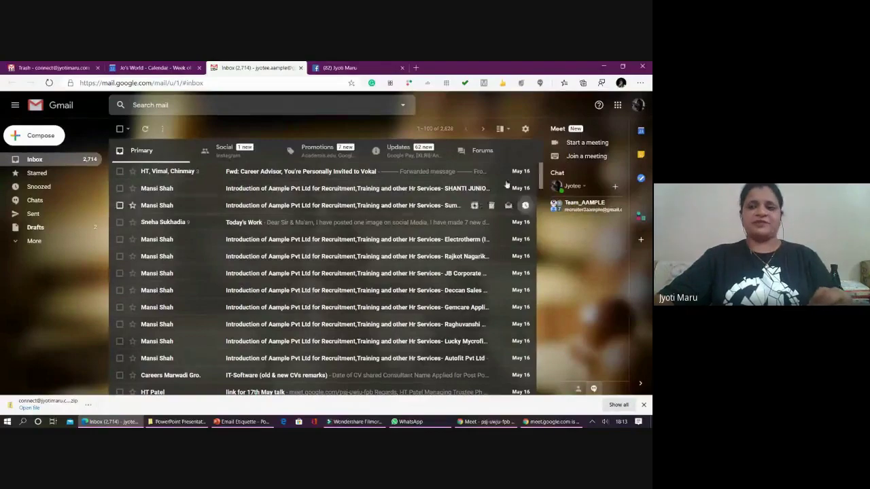
- Launch Google Drive from the Google apps launcher and switch to its new tab
click(617, 105)
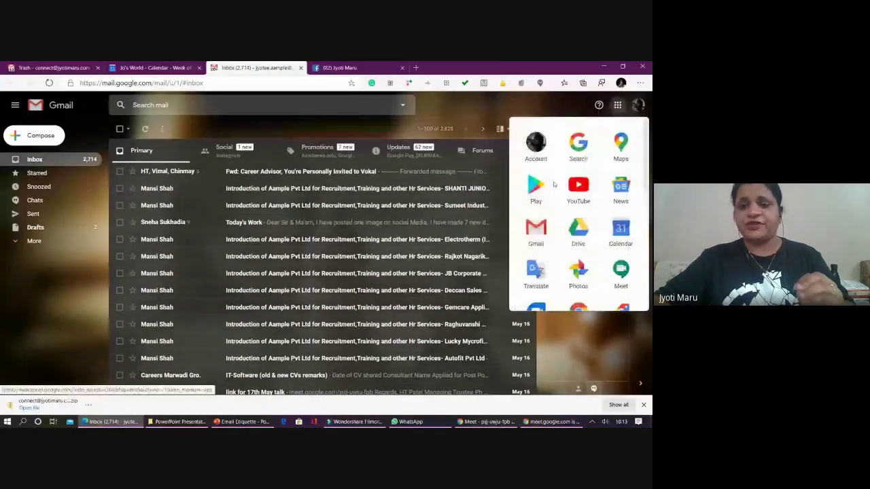
click(582, 237)
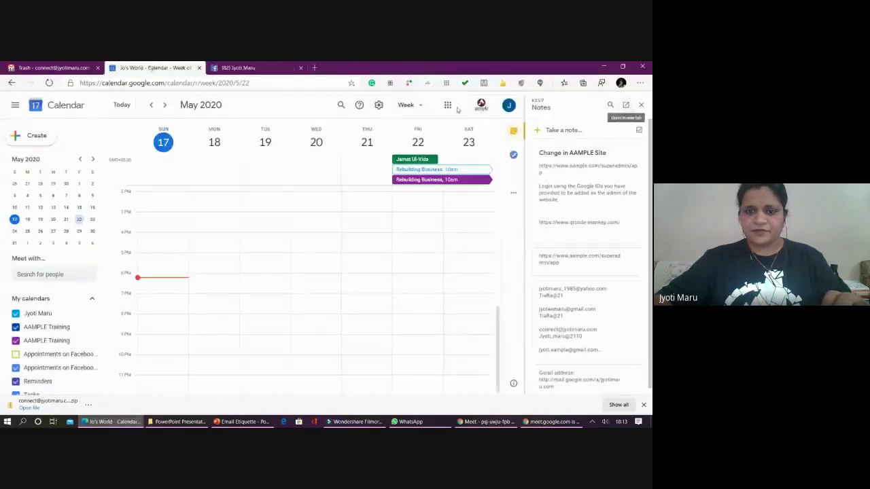
click(448, 105)
- Open Drive's Buy storage page, then return to the Priority - Google Drive tab
click(410, 182)
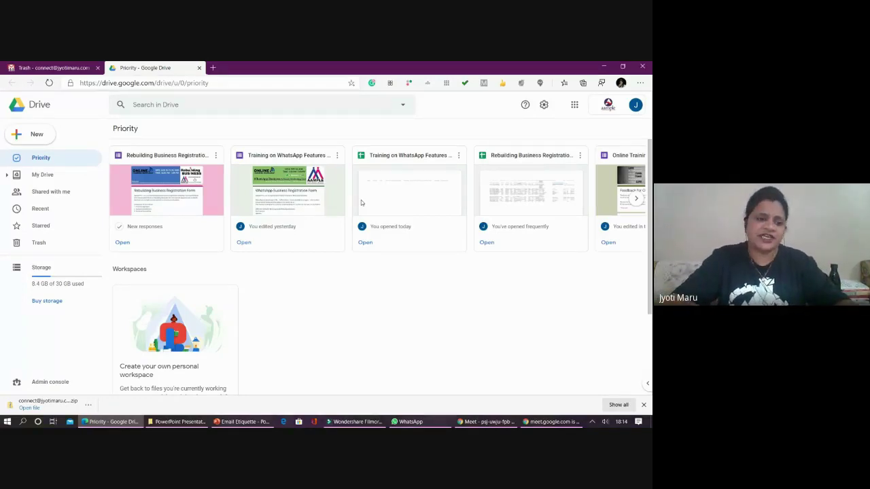
click(47, 301)
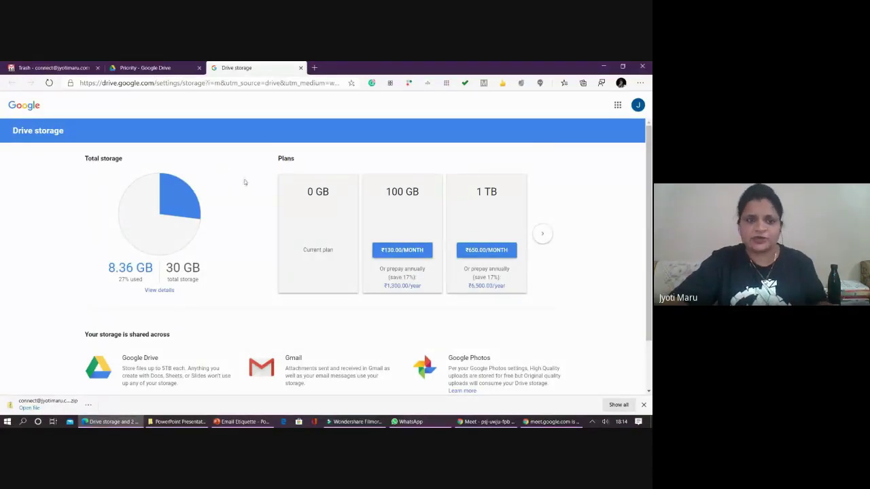
click(147, 70)
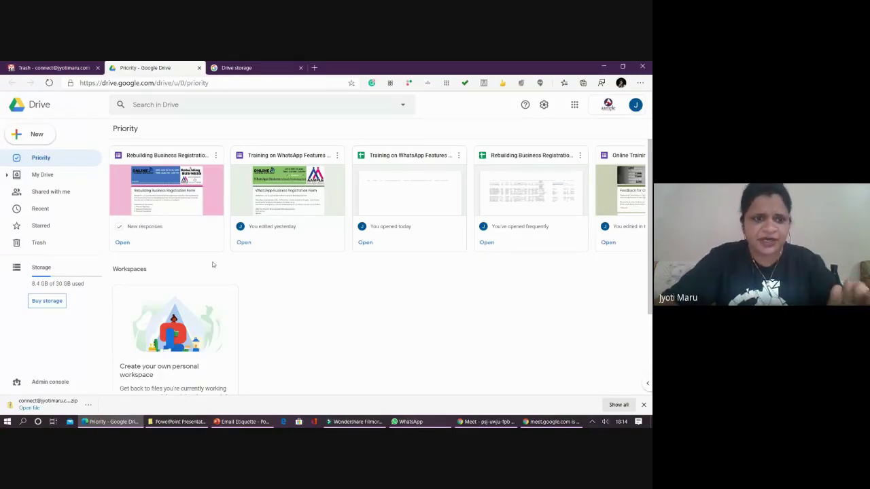
click(33, 137)
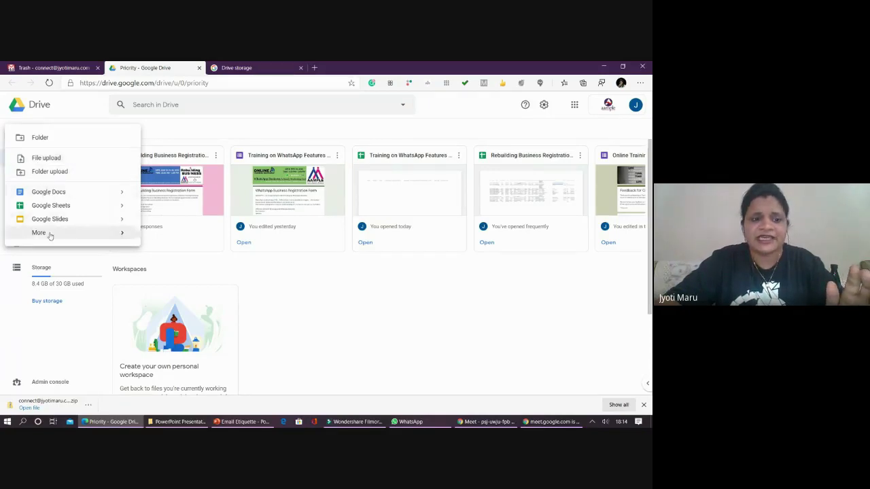
mouse_move(50, 235)
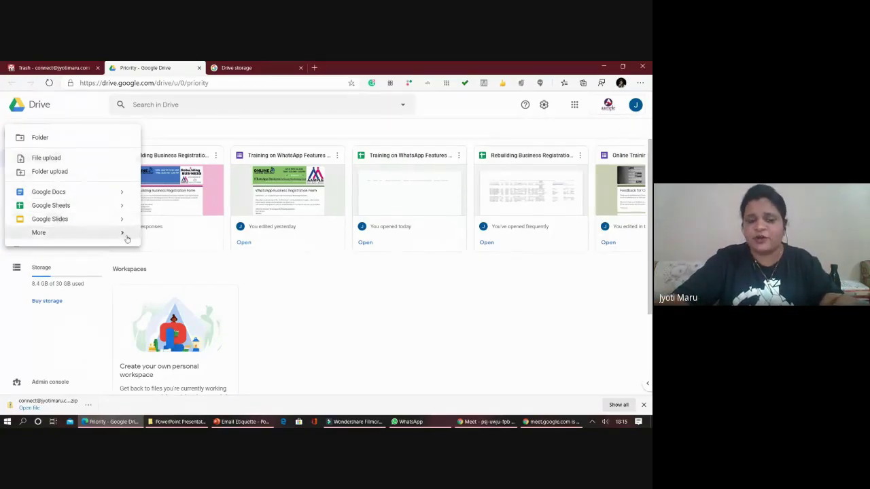
mouse_move(124, 234)
click(350, 317)
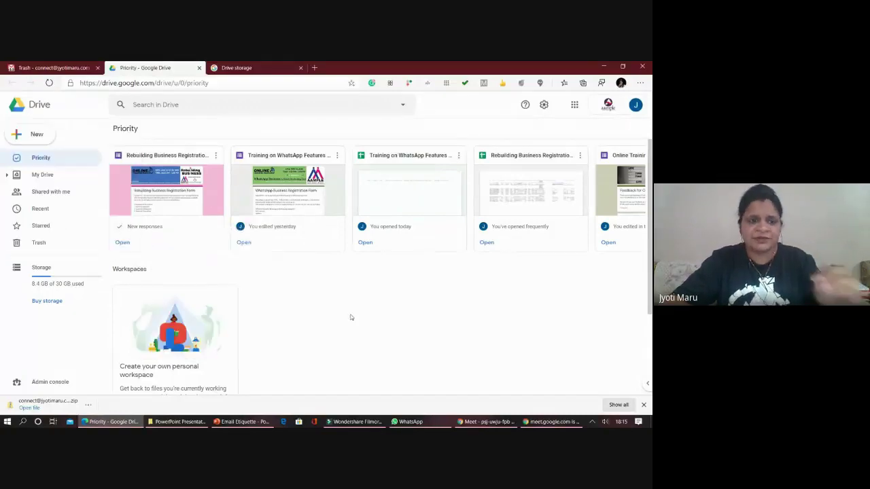
- Open the Tom And Jerry folder from My Drive
click(61, 174)
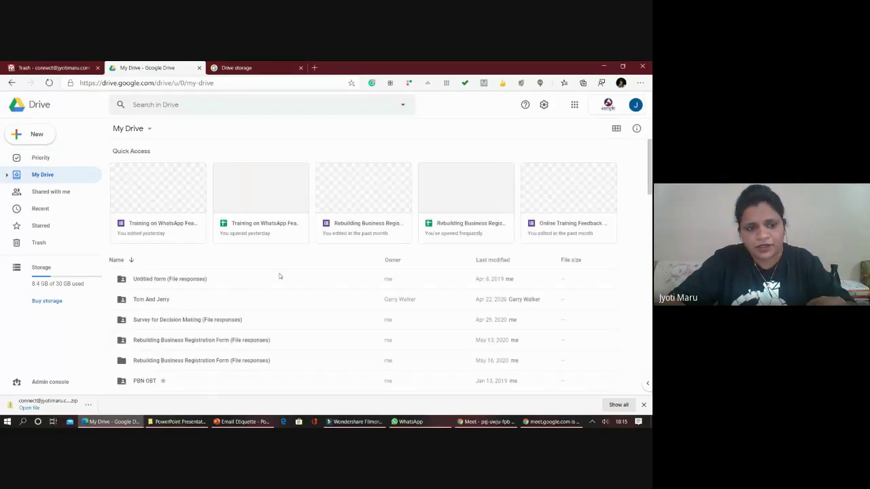
scroll(203, 285, down, 1)
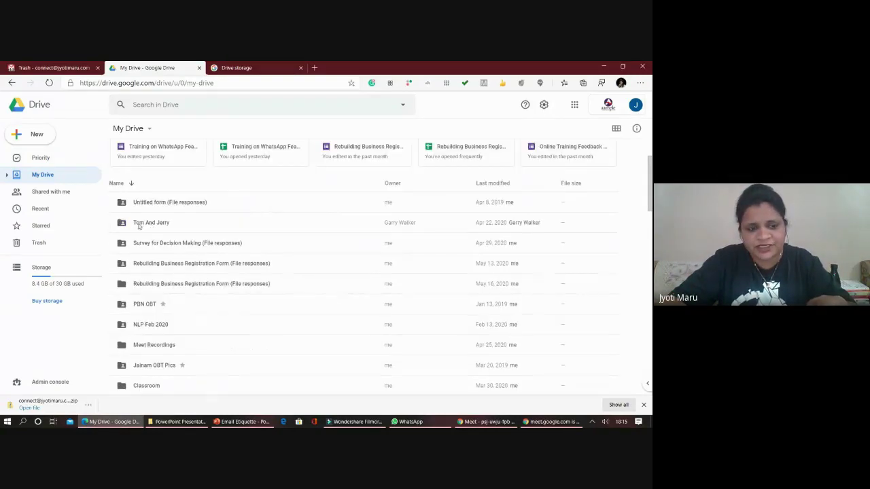
click(207, 227)
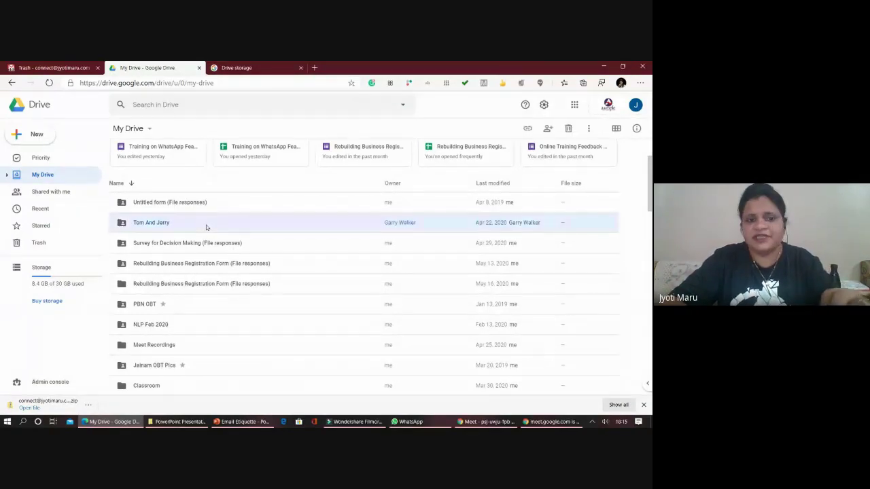
double_click(207, 224)
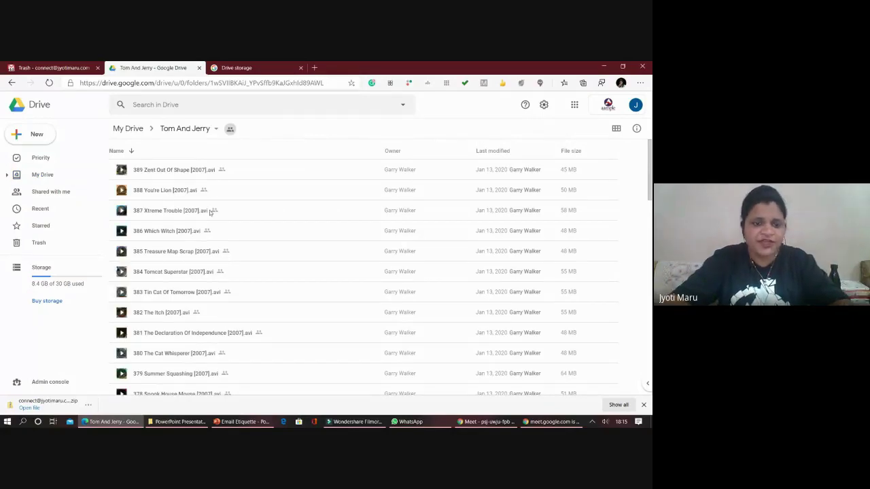
scroll(206, 294, down, 3)
scroll(206, 294, down, 6)
- Select all the video files in the folder, then go back up to My Drive
click(205, 315)
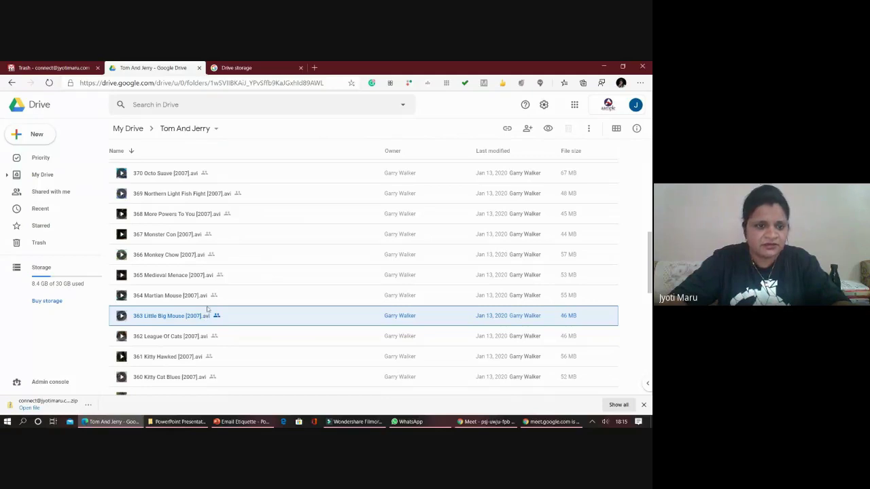
key(ctrl+a)
scroll(200, 319, down, 3)
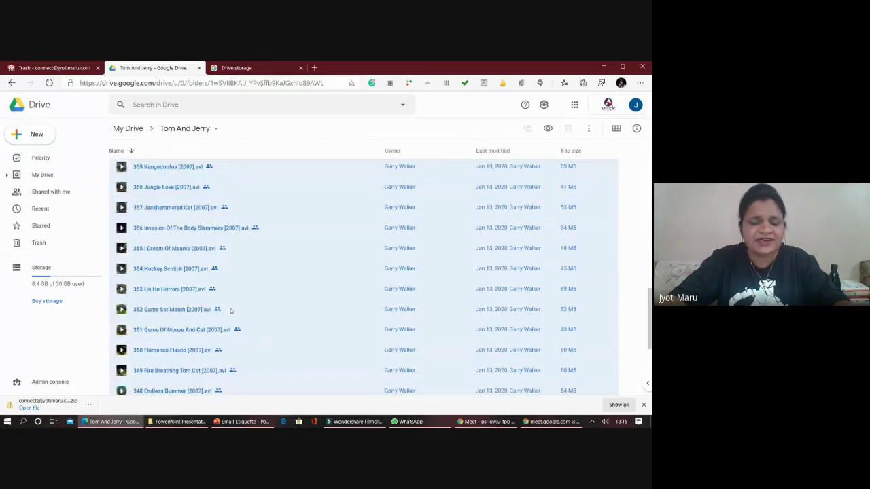
scroll(229, 311, down, 6)
scroll(226, 288, up, 4)
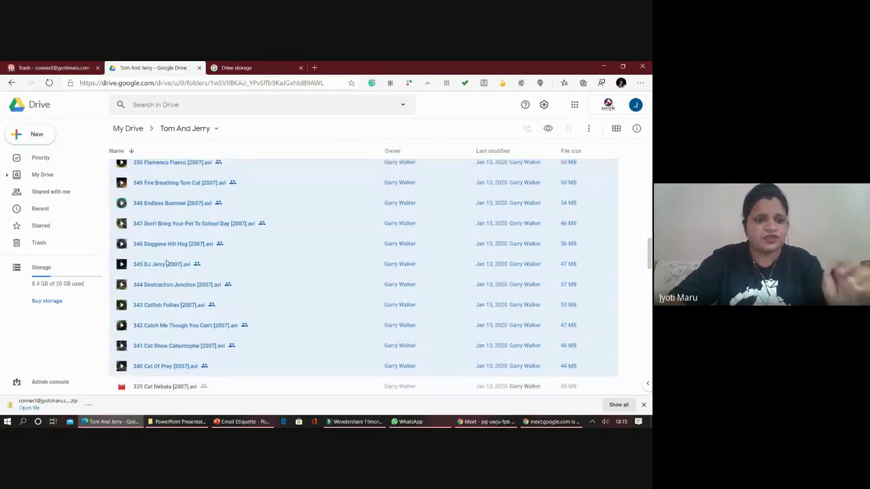
scroll(166, 263, up, 15)
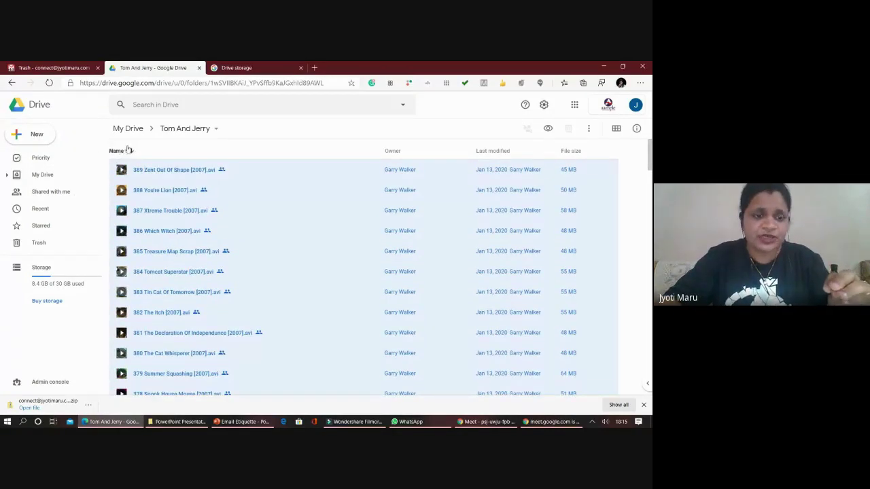
click(181, 129)
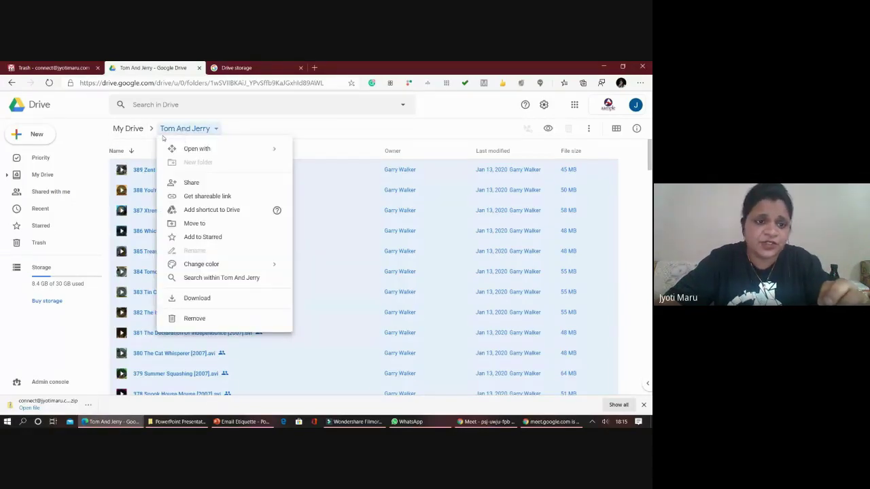
click(134, 128)
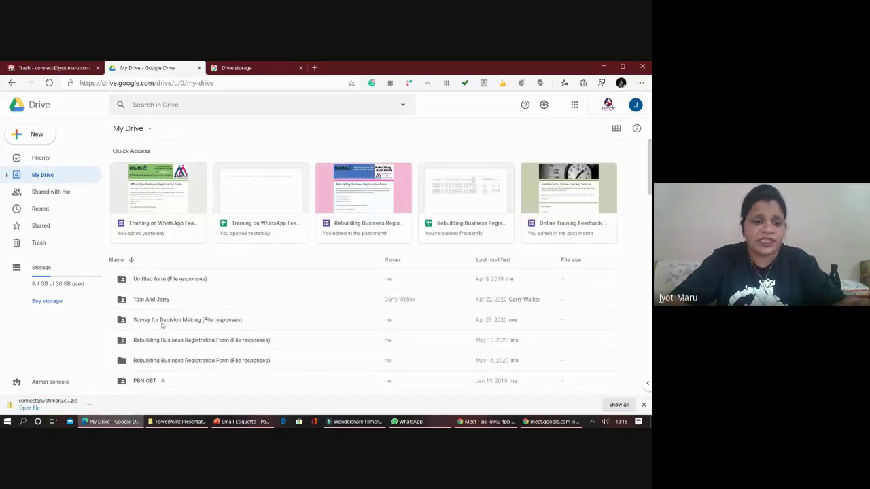
- Open the PBN OBT folder from My Drive
click(163, 325)
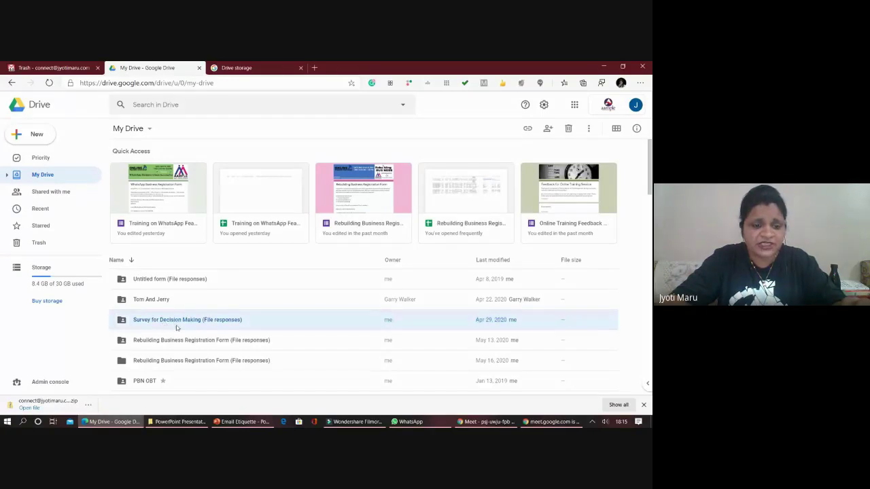
scroll(178, 355, down, 1)
click(143, 344)
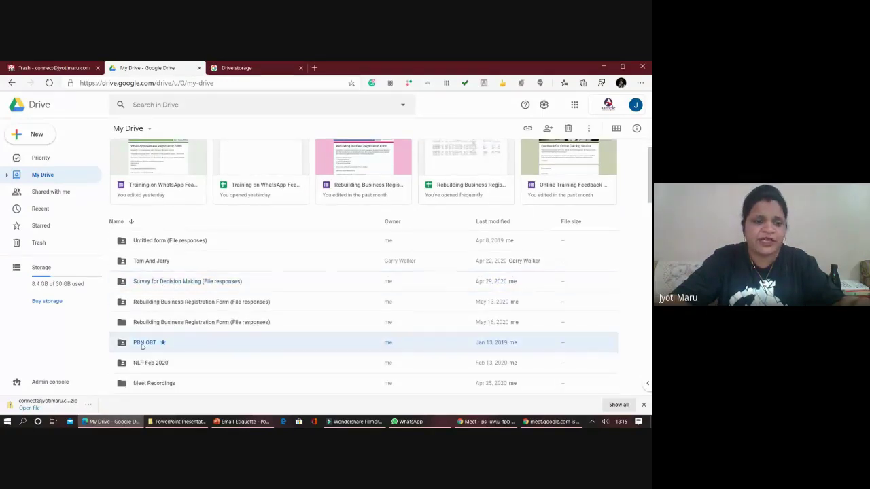
double_click(142, 346)
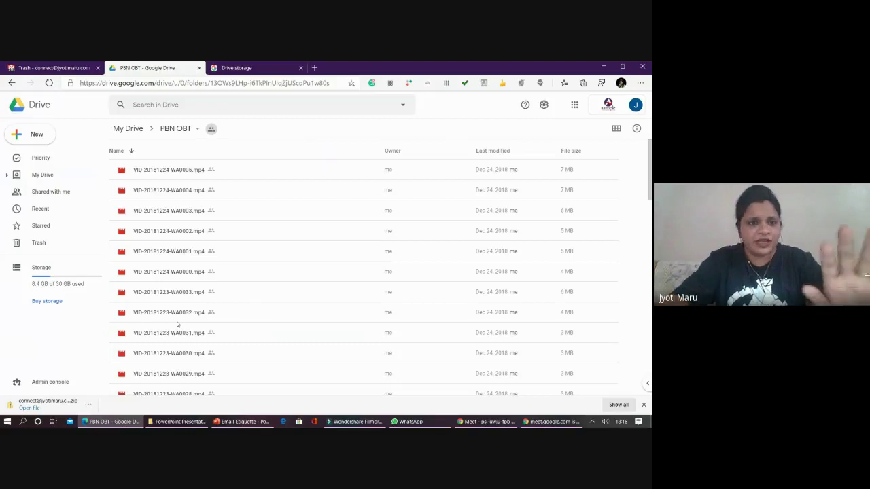
scroll(177, 321, down, 5)
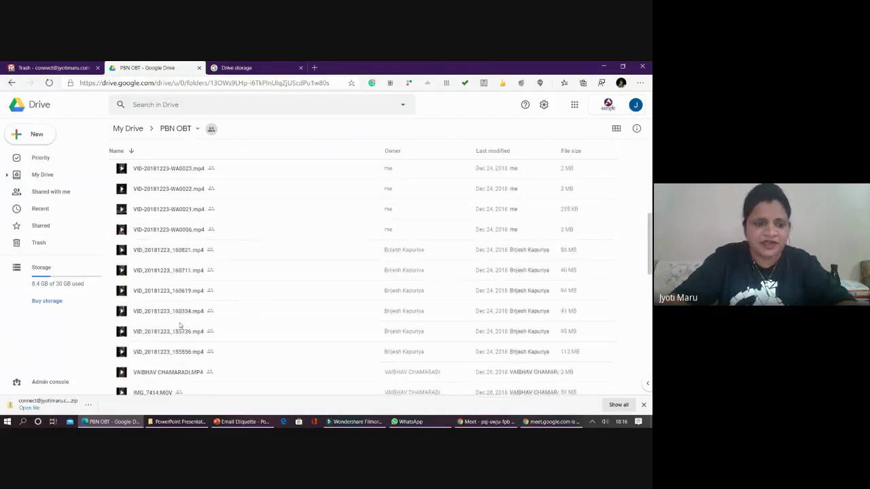
scroll(380, 301, down, 7)
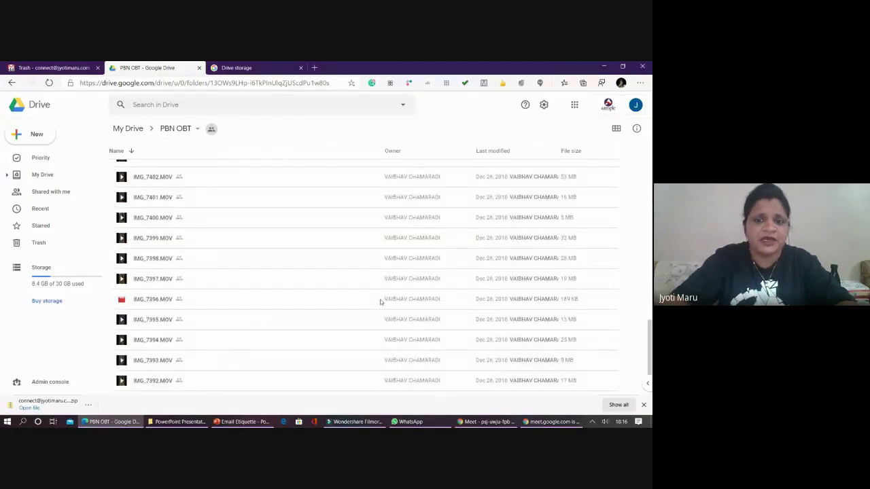
scroll(367, 297, down, 1)
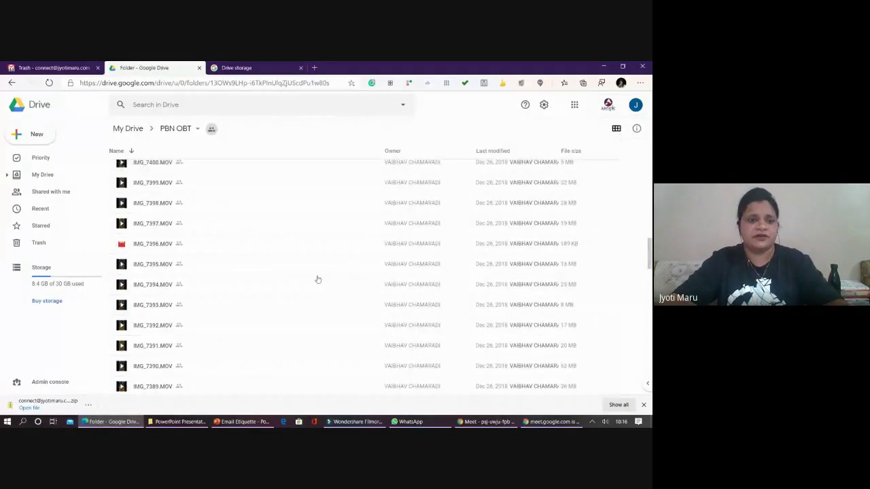
- Show the folder's MOV and VID videos as thumbnails, then return to My Drive
key(v)
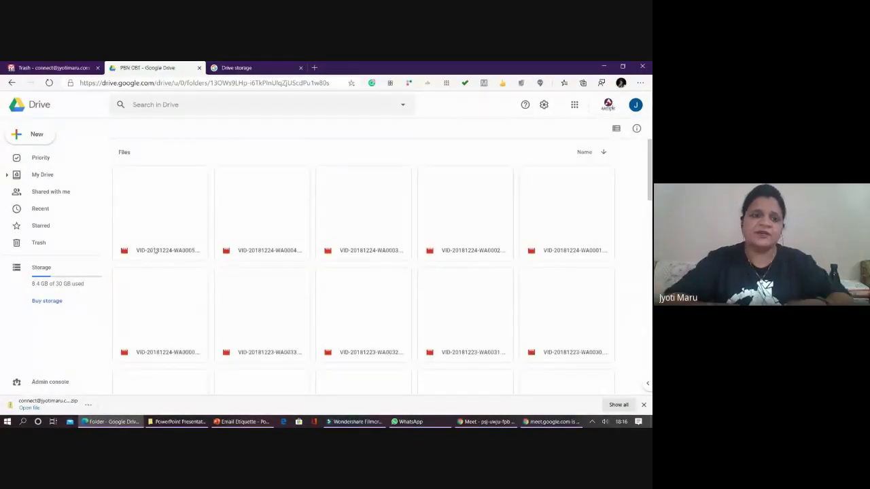
scroll(145, 241, down, 2)
scroll(144, 240, up, 2)
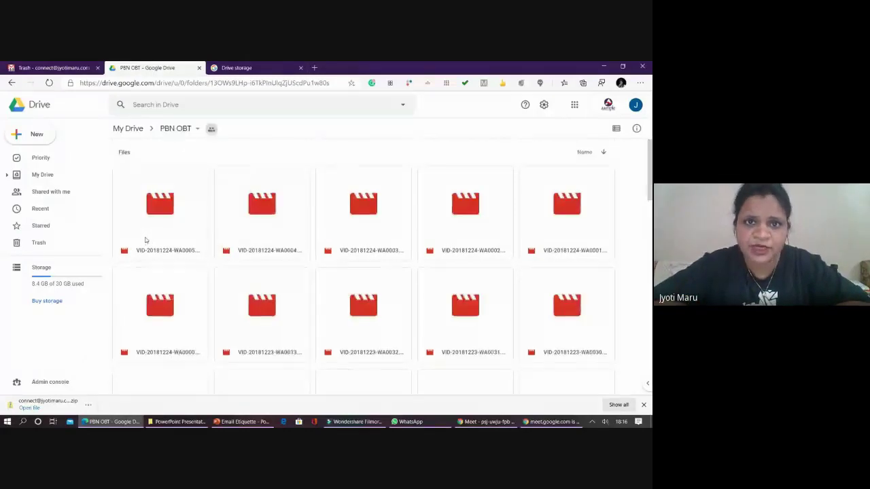
scroll(145, 240, down, 1)
scroll(146, 239, down, 3)
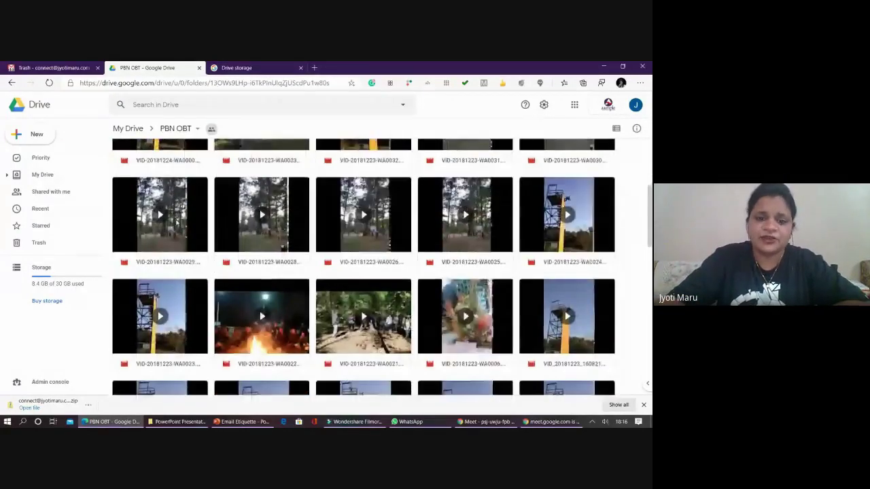
scroll(229, 303, down, 2)
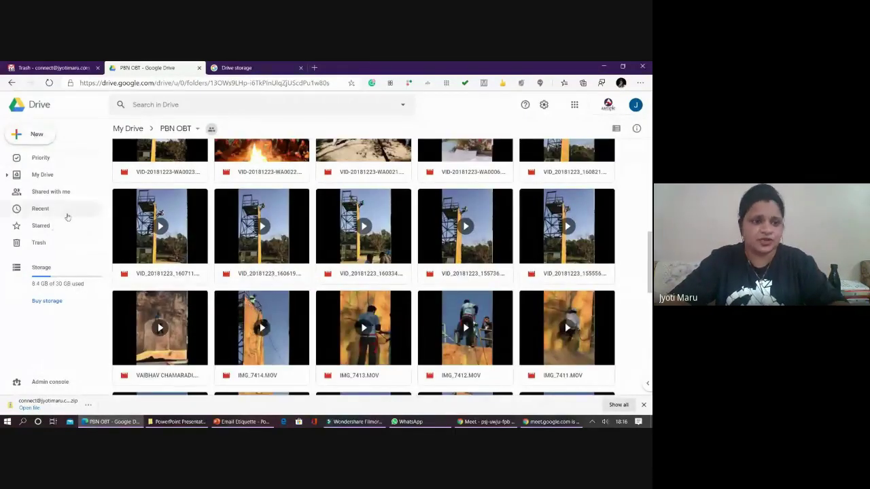
click(46, 175)
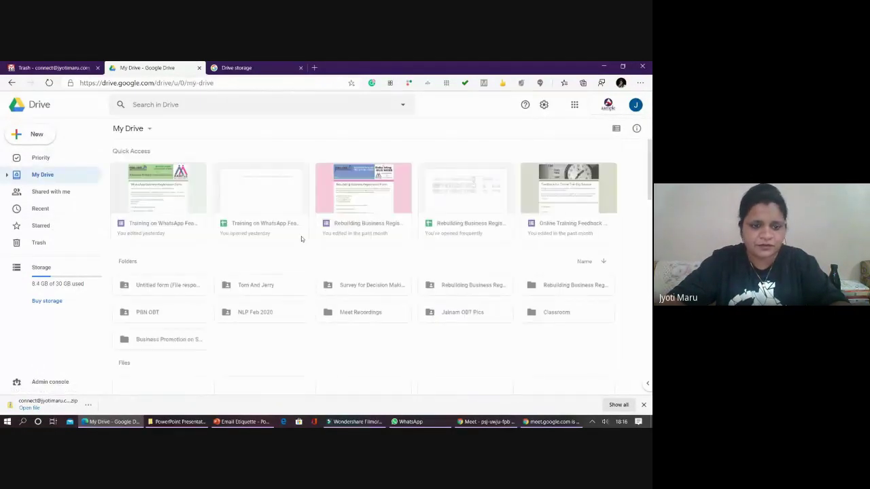
- Preview and close the 188-page ZTWS Assignment PDF, then bring up the New menu
scroll(247, 320, down, 3)
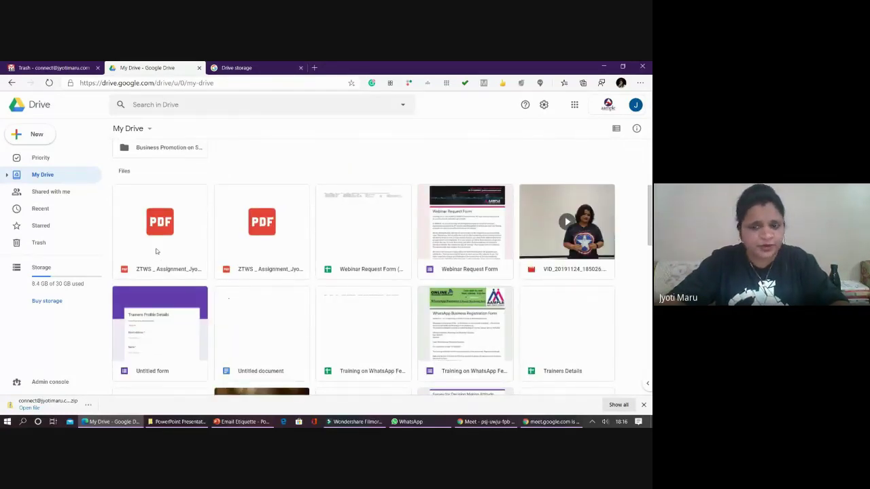
click(160, 234)
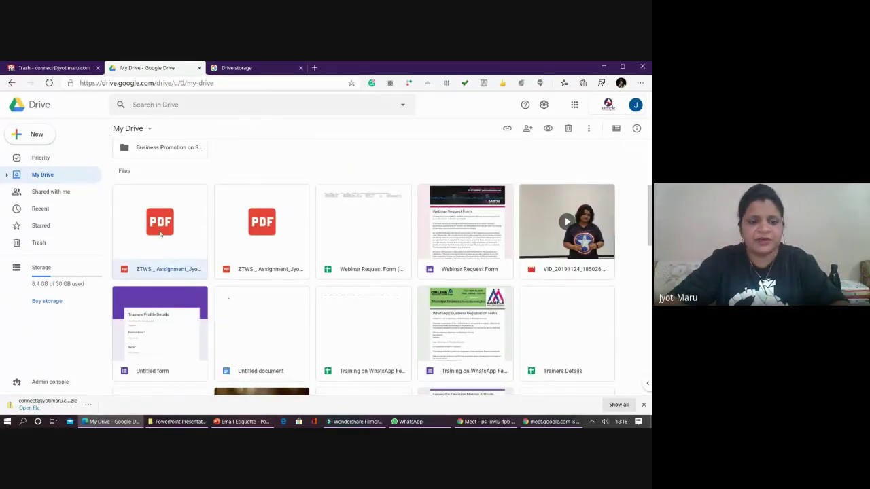
double_click(160, 234)
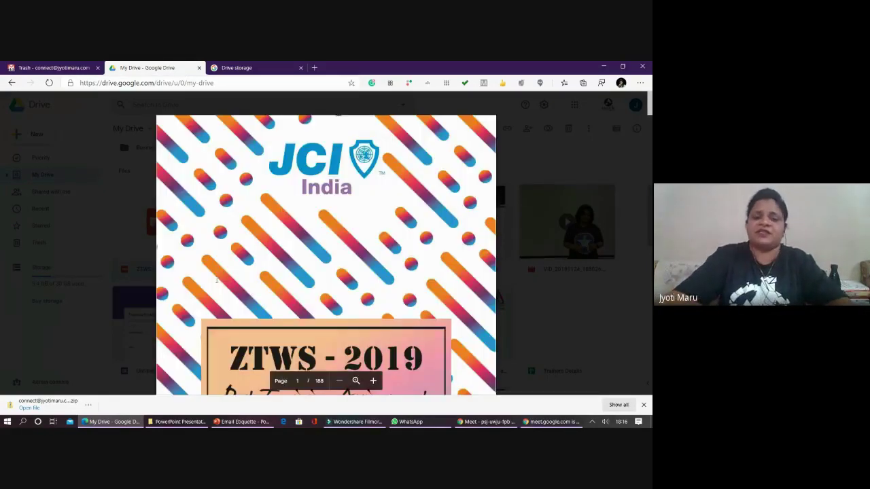
scroll(244, 259, down, 2)
scroll(244, 258, down, 10)
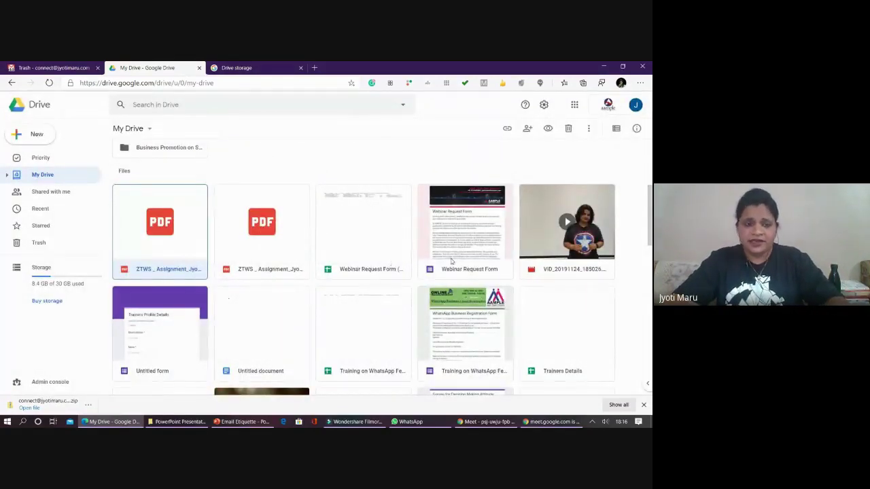
click(35, 136)
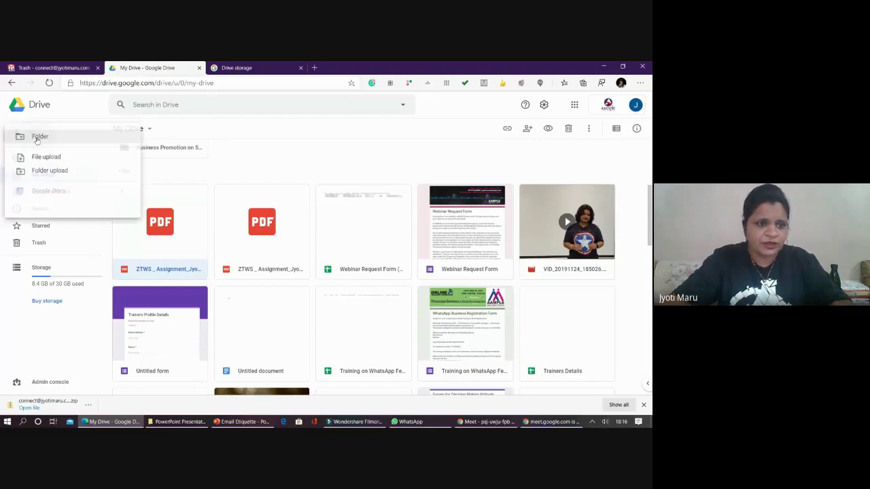
- Create a blank Google Docs document and rename it 'Resume'
click(190, 207)
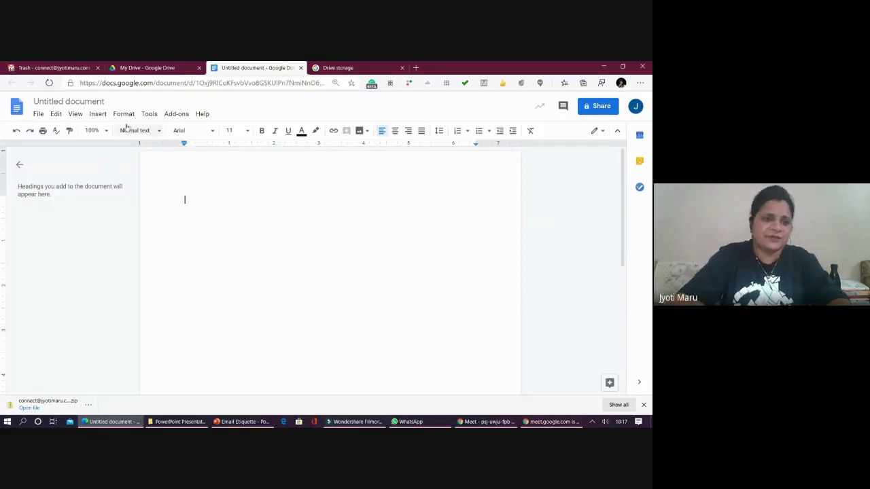
click(88, 101)
text(Resume)
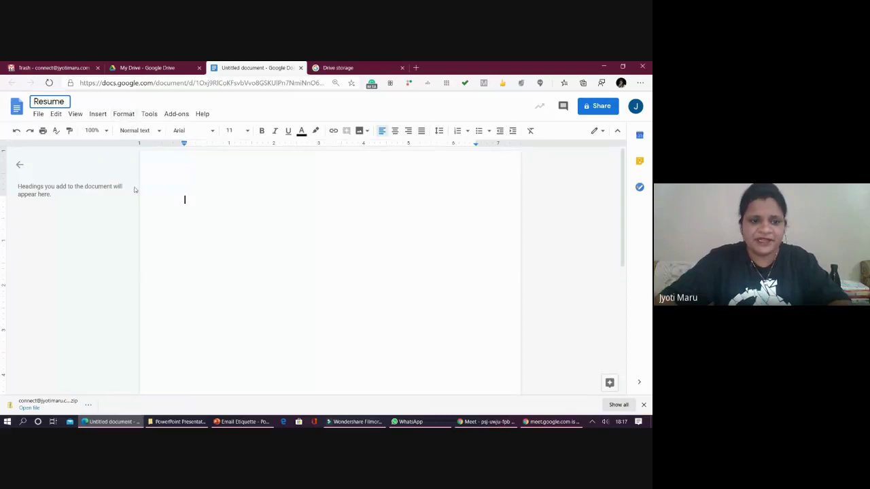
click(184, 199)
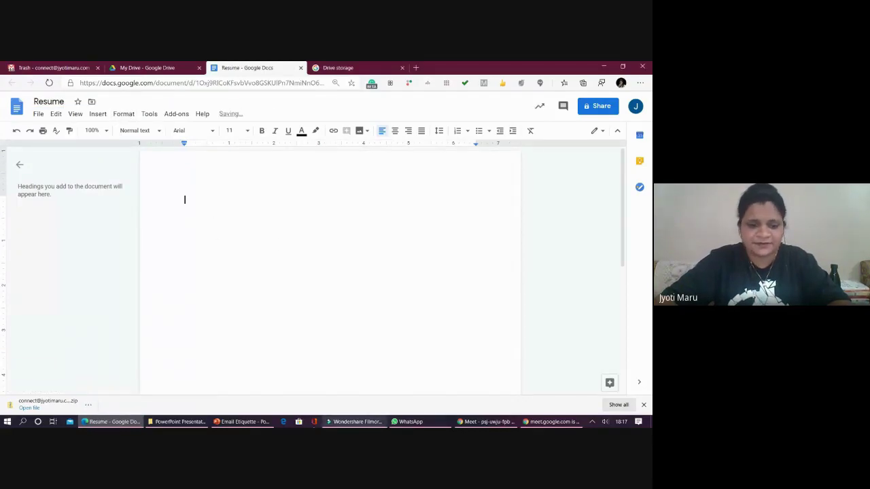
- Open the Prefix Word document from the Desktop folder in File Explorer
click(175, 421)
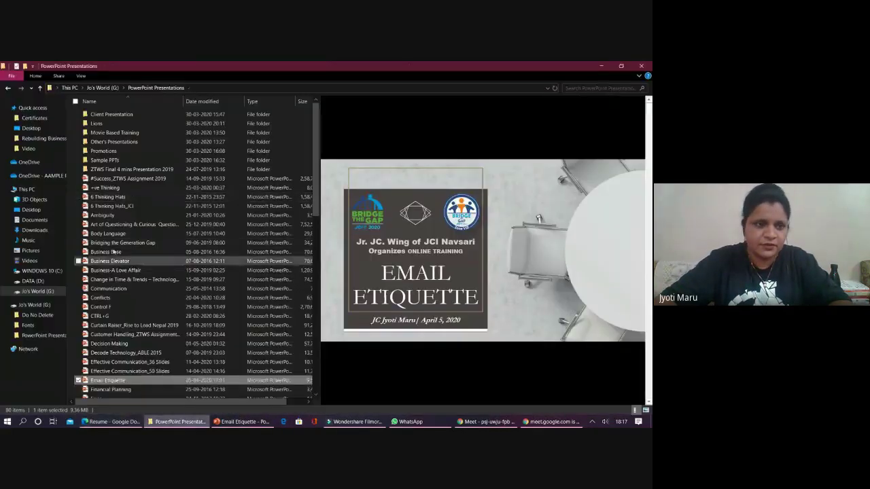
click(32, 128)
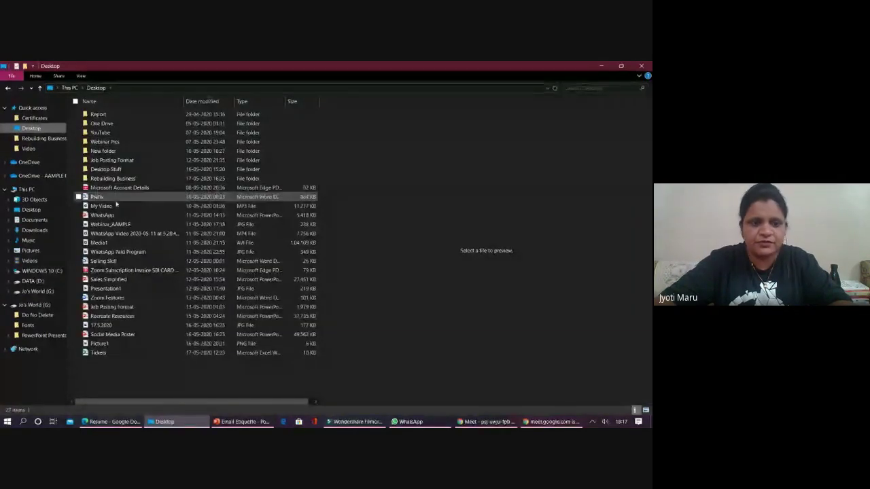
double_click(102, 197)
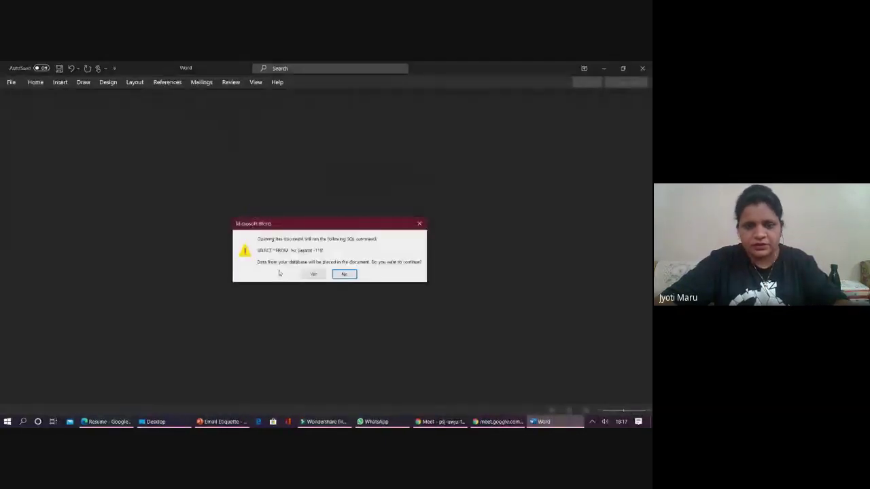
- Get past the SQL prompt, copy the whole Prefix letter, and return to the Resume doc
click(312, 275)
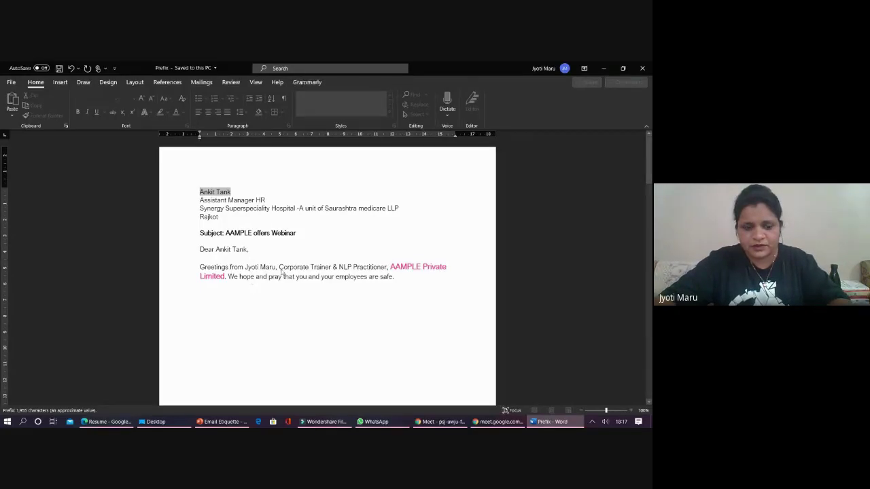
text(a)
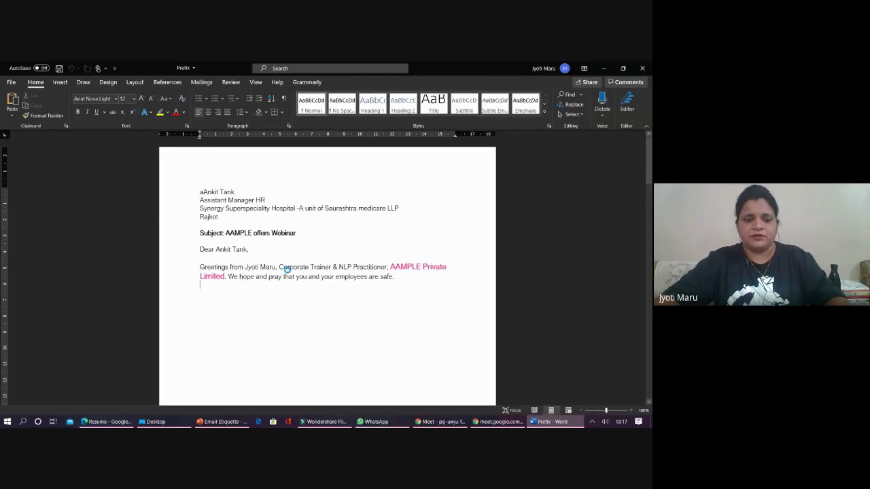
text(a)
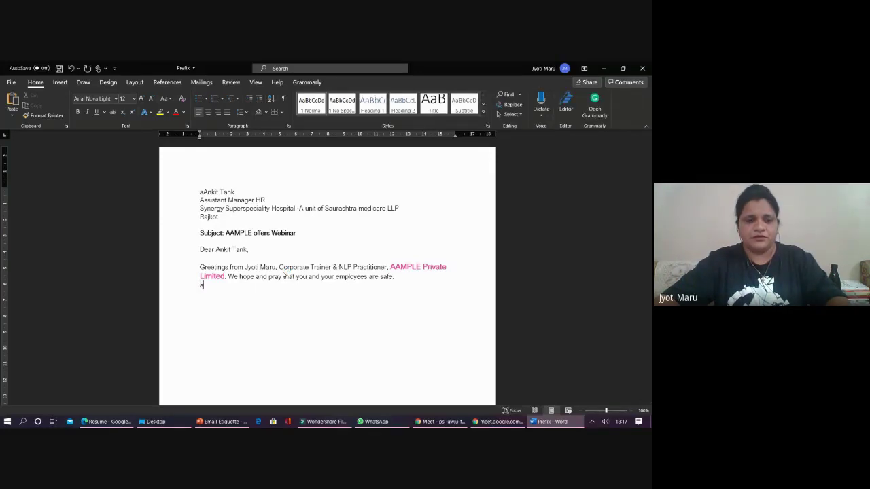
key(BackSpace)
key(ctrl+a)
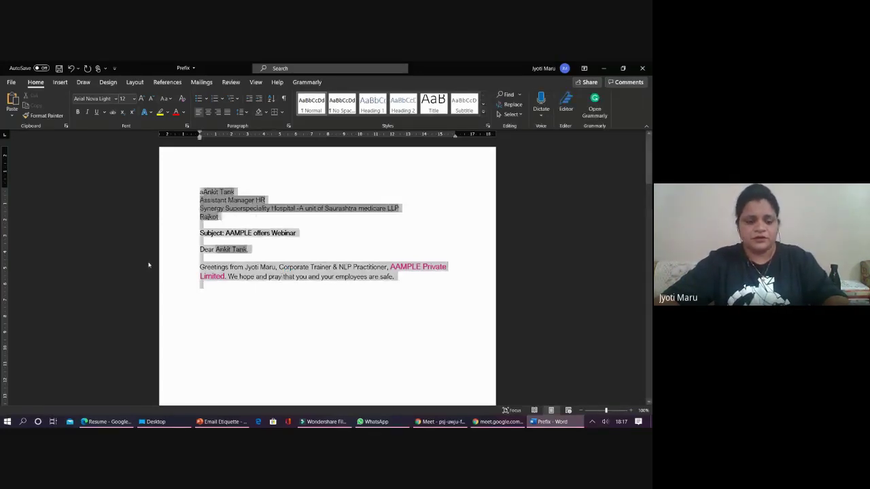
key(alt+Tab)
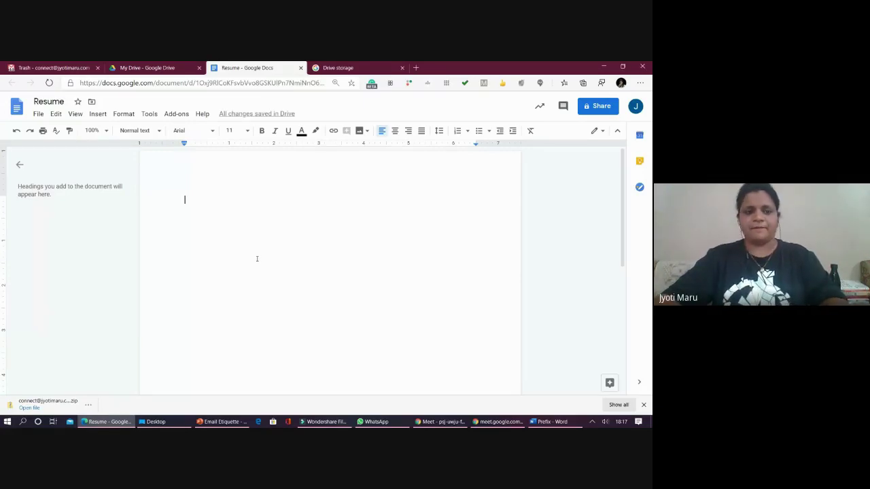
key(alt+Tab)
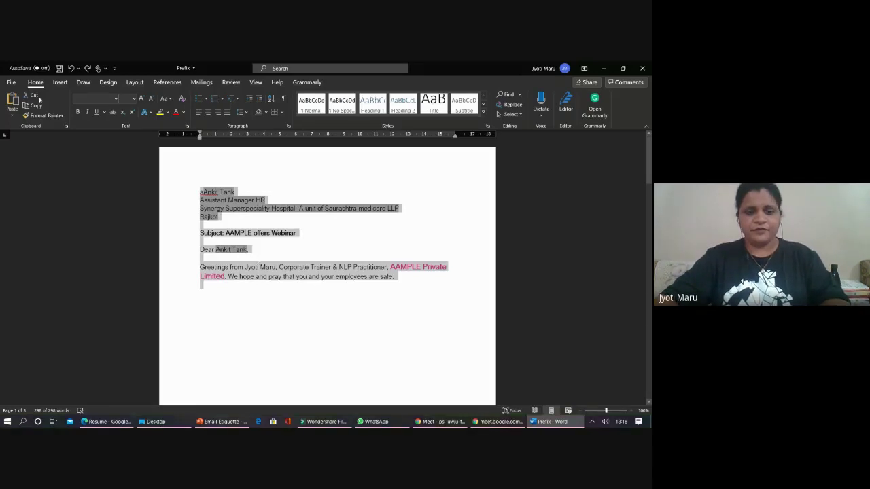
key(alt+Tab)
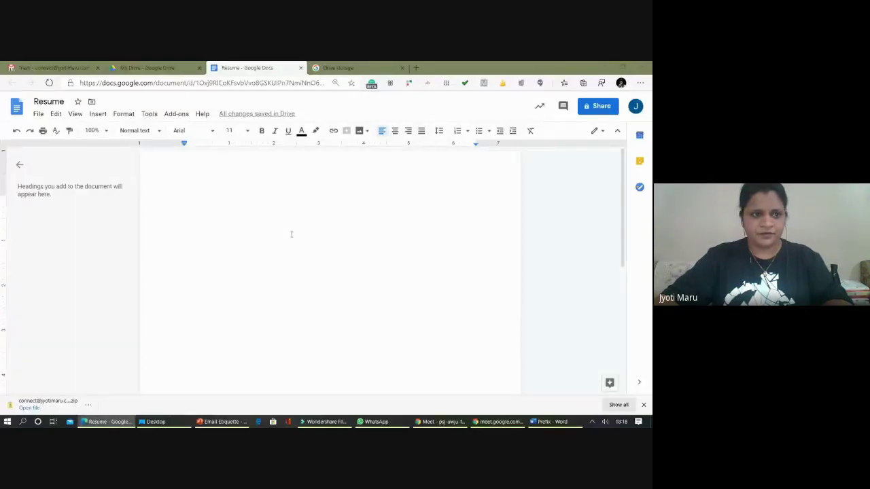
- Paste the Prefix letter into the Resume document and dismiss the extension prompt
click(291, 235)
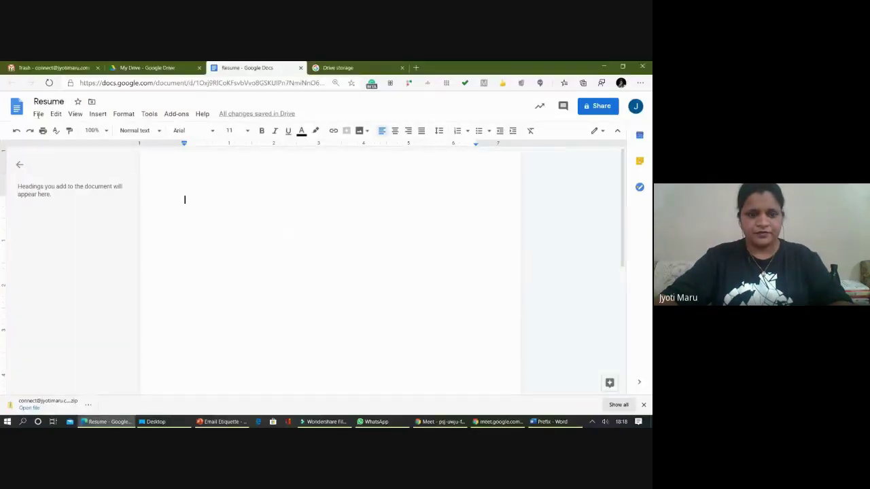
key(ctrl+v)
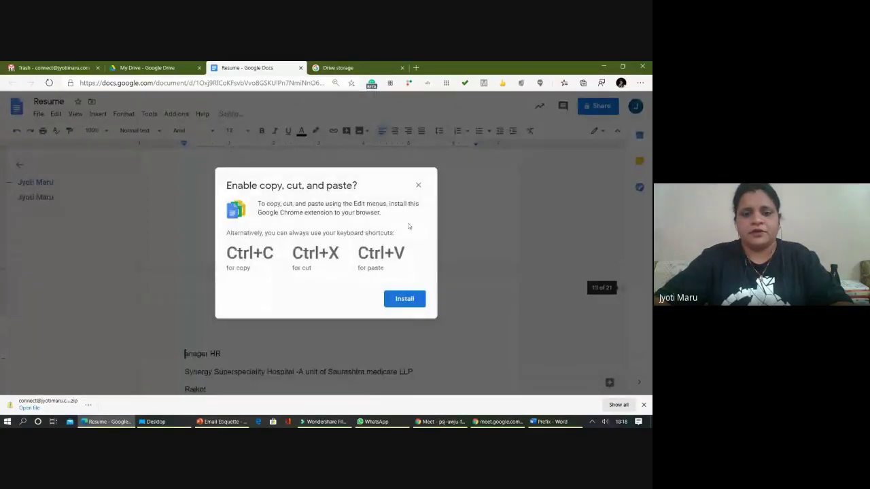
click(416, 188)
scroll(311, 229, up, 5)
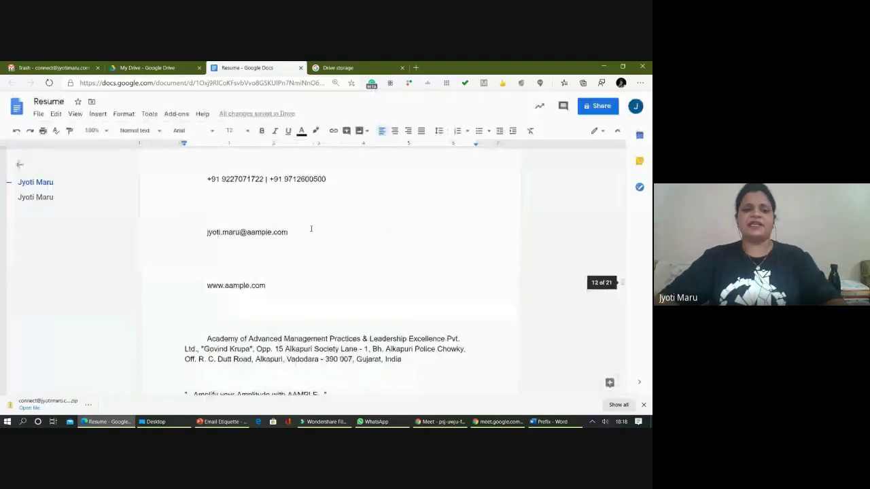
scroll(311, 229, up, 10)
scroll(316, 253, up, 3)
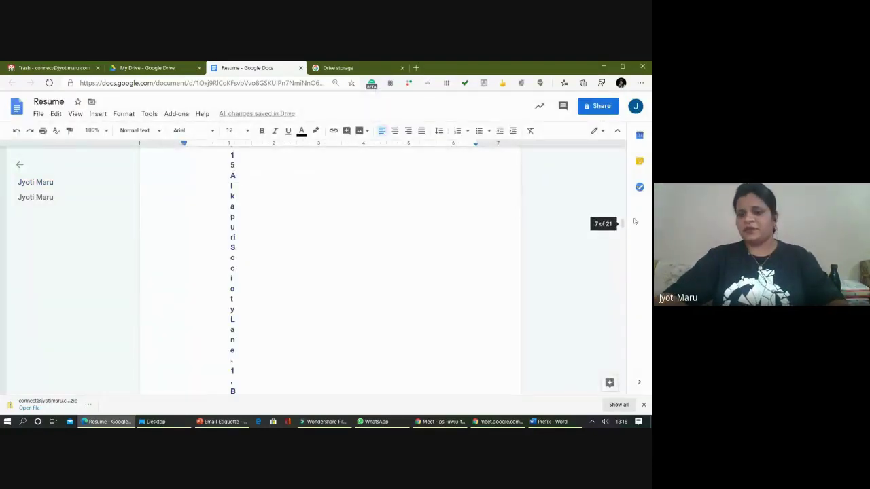
drag(621, 222, 621, 150)
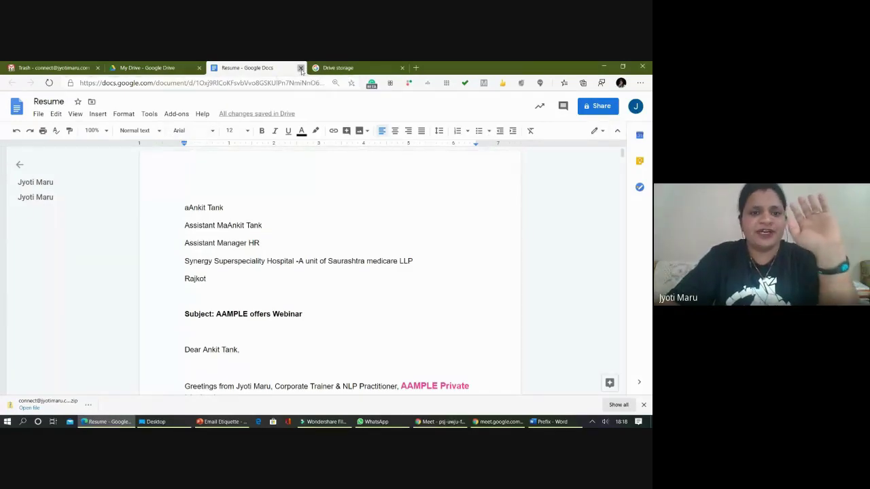
- Close the Resume tab and switch the My Drive file listing to list view
click(301, 68)
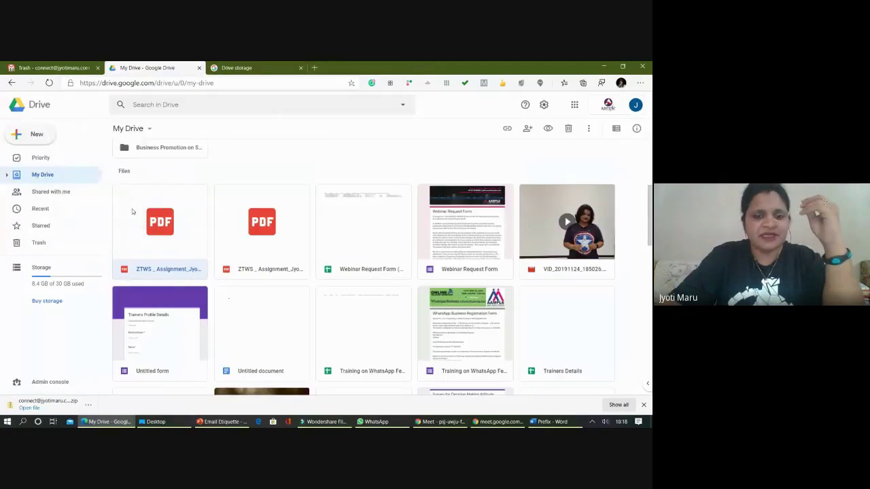
scroll(245, 241, down, 3)
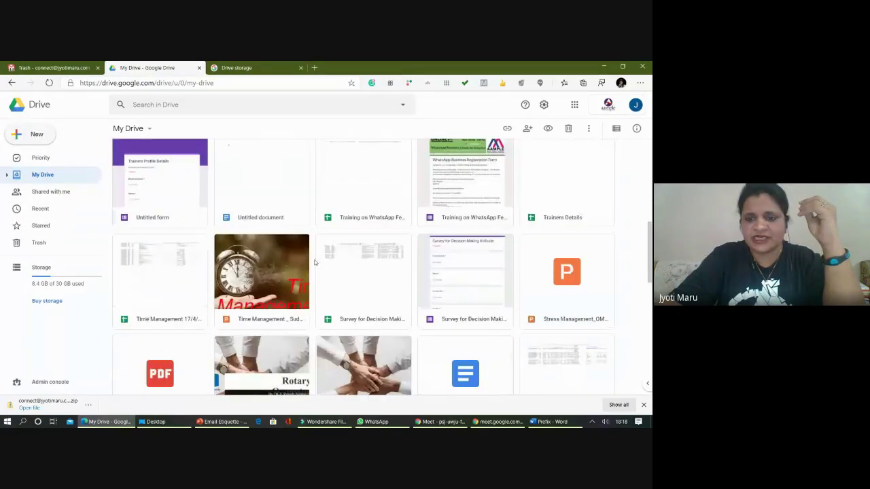
click(615, 128)
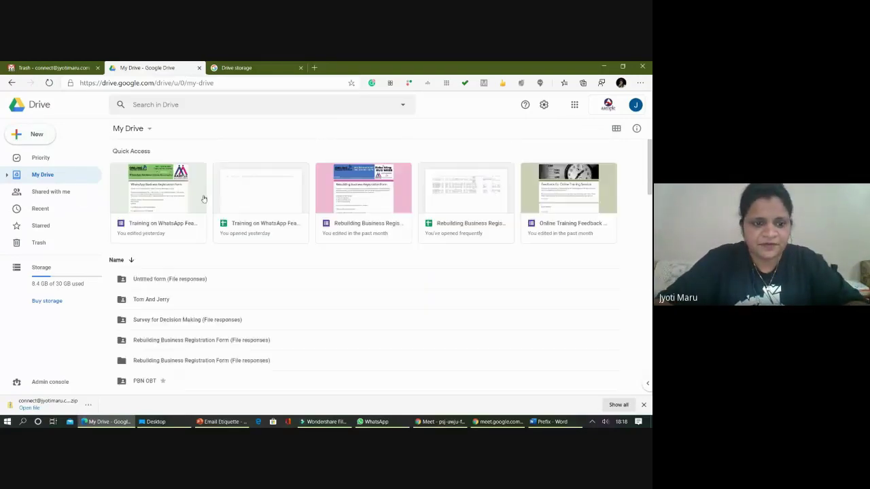
- Find Resume in the My Drive list and reopen it in Google Docs
scroll(203, 199, down, 3)
scroll(194, 290, down, 10)
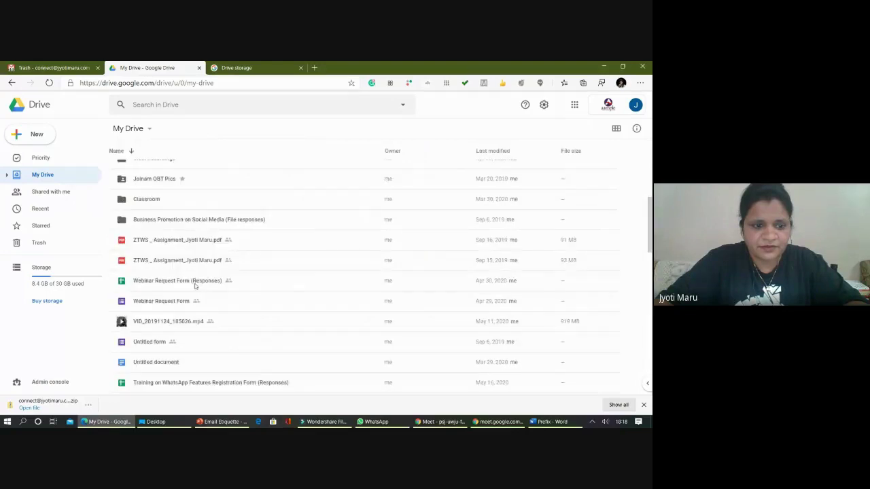
scroll(194, 309, down, 3)
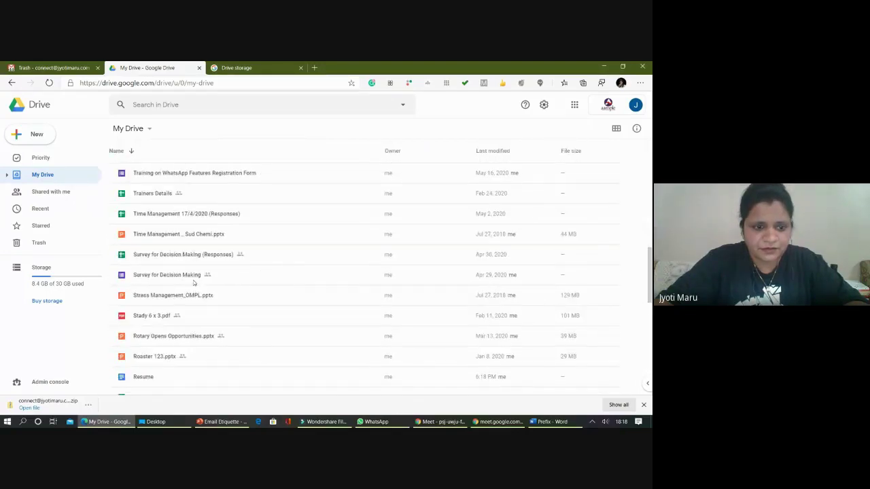
scroll(174, 334, down, 2)
click(160, 343)
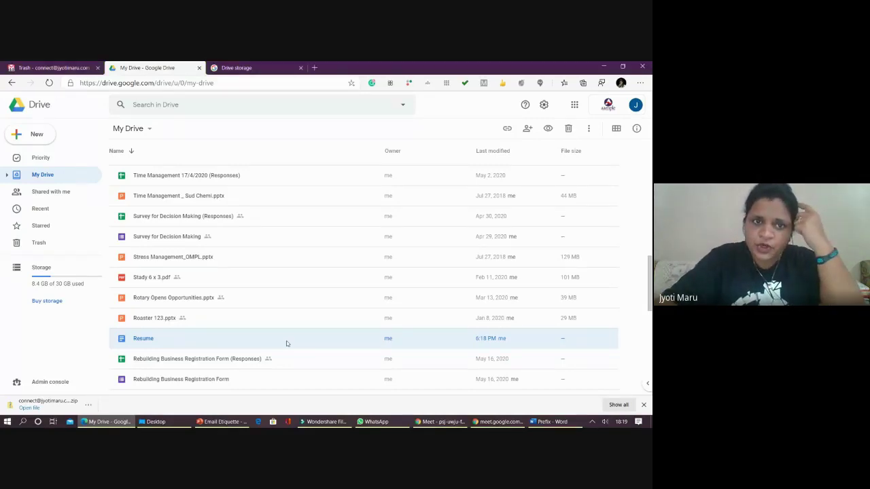
double_click(286, 343)
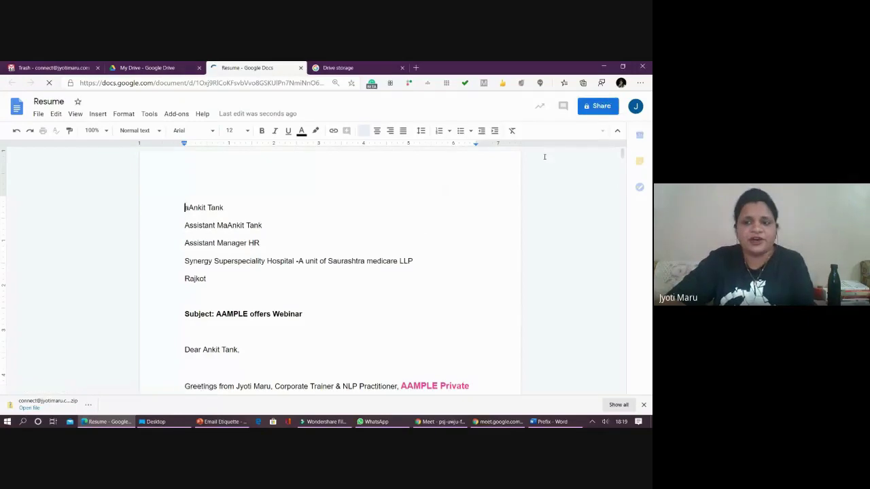
- Add a contact as an edit-access recipient in Resume's Share dialog
click(592, 108)
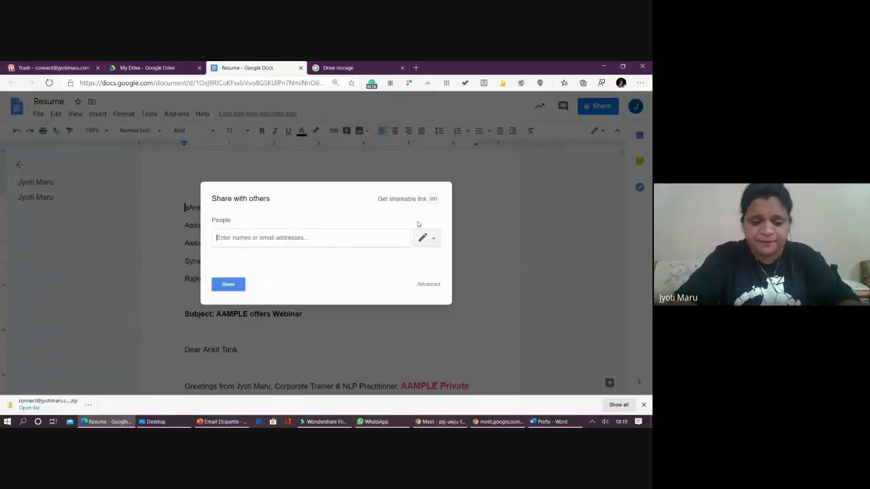
text(nirmal)
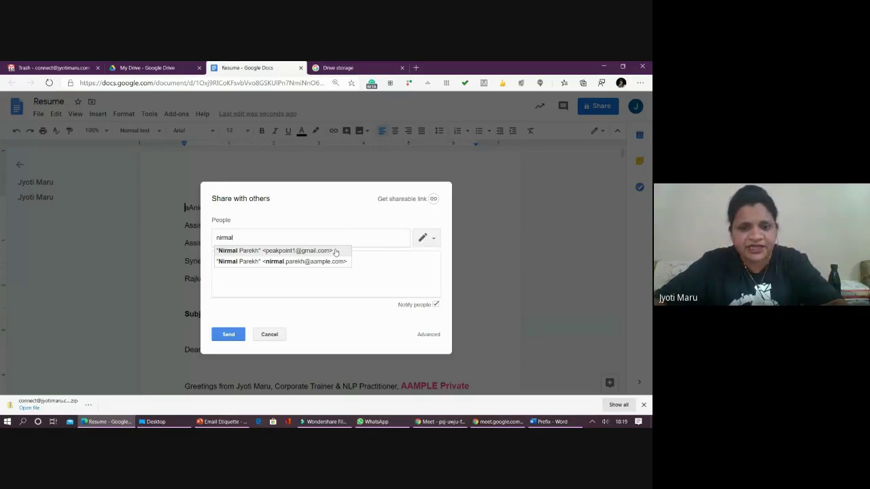
click(335, 250)
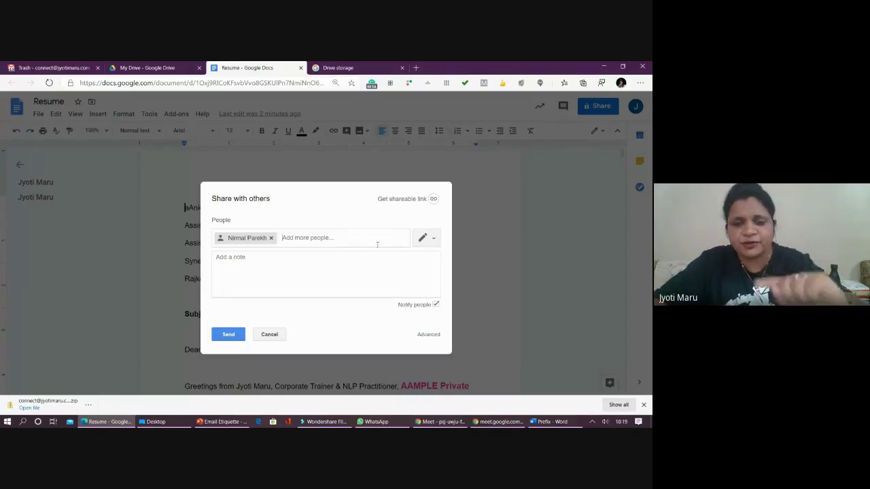
click(426, 239)
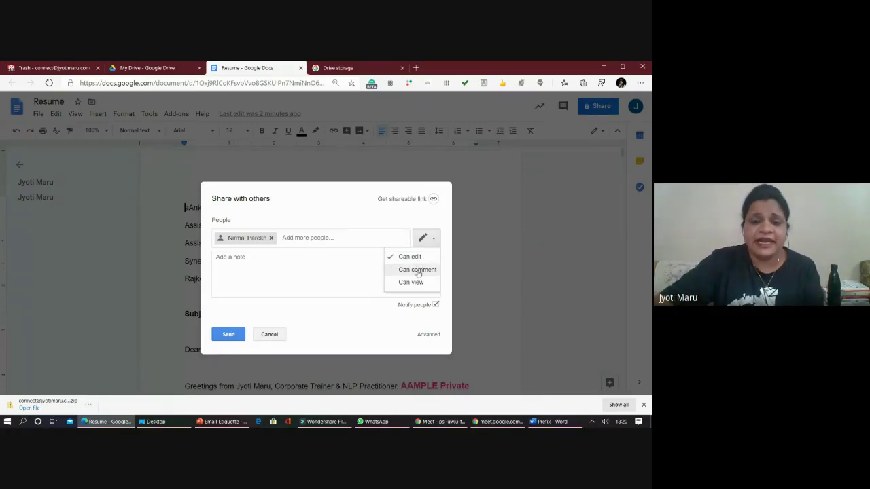
click(417, 270)
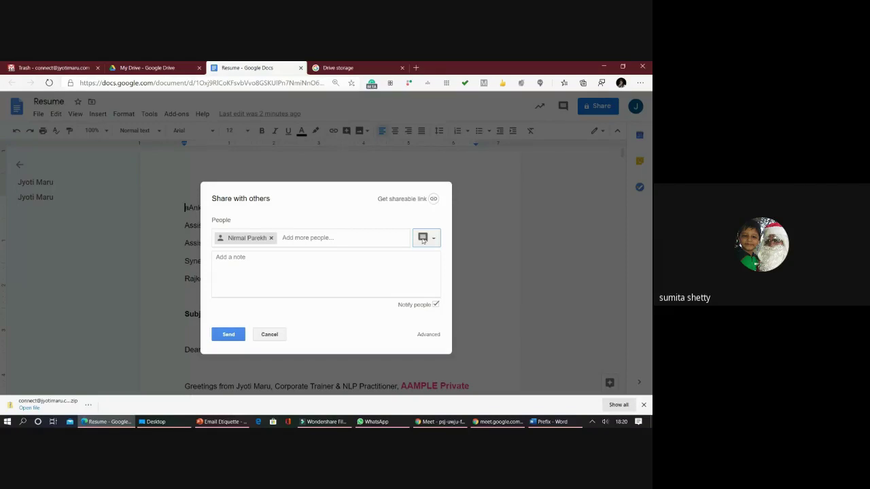
click(423, 239)
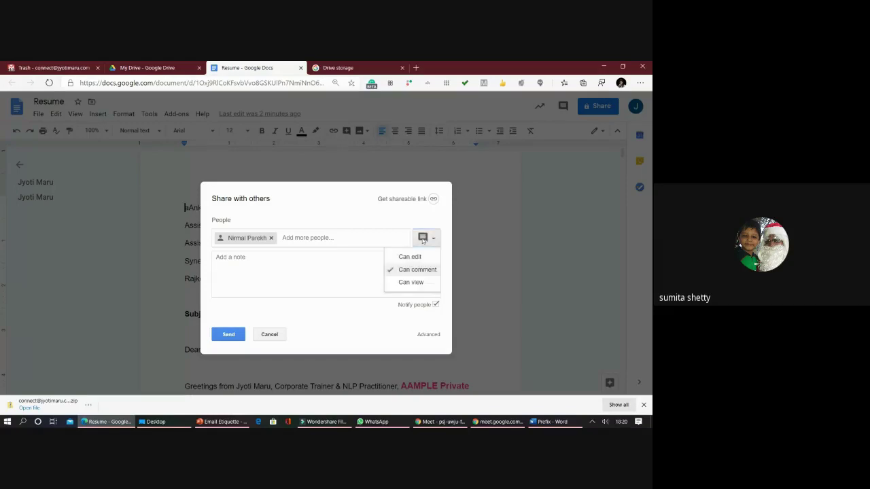
click(411, 282)
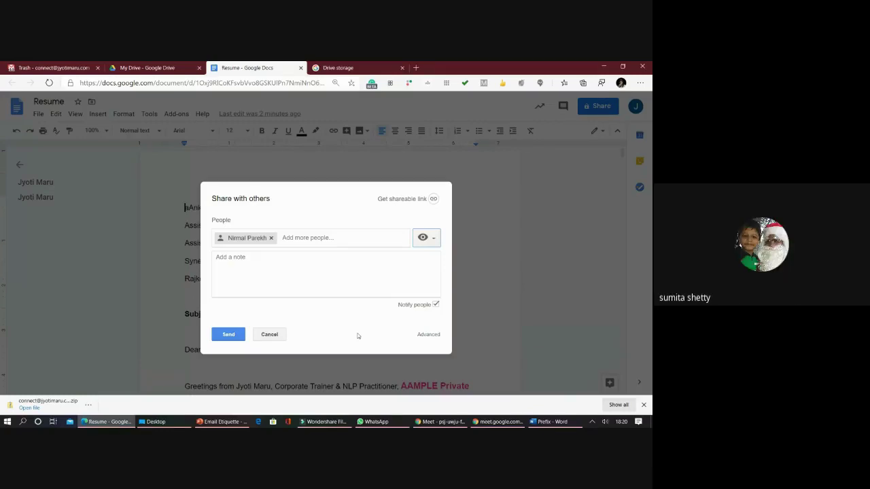
click(423, 241)
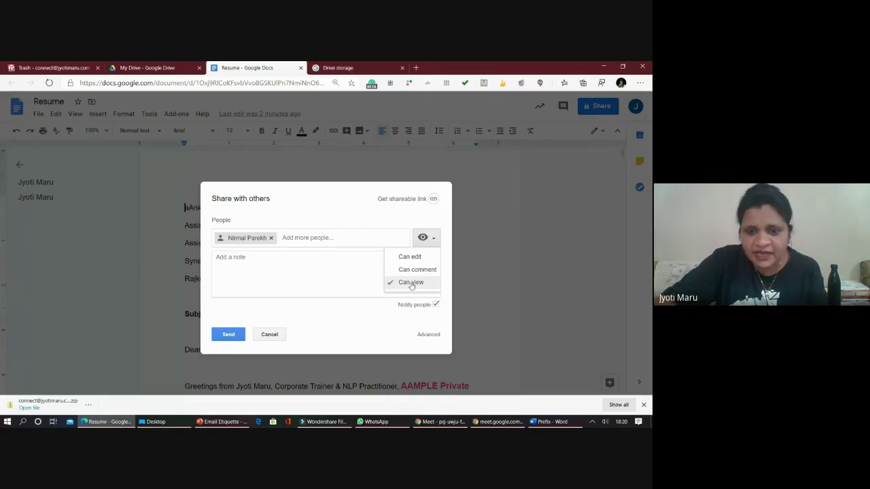
click(423, 237)
click(423, 237)
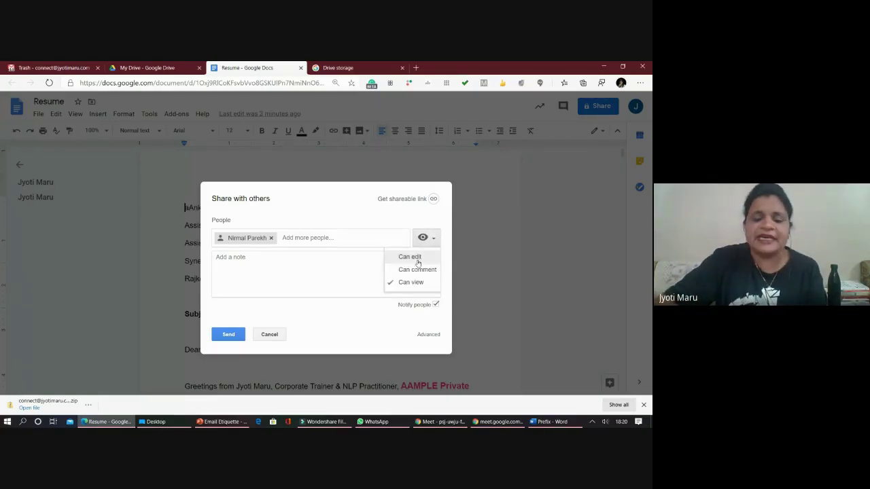
click(428, 254)
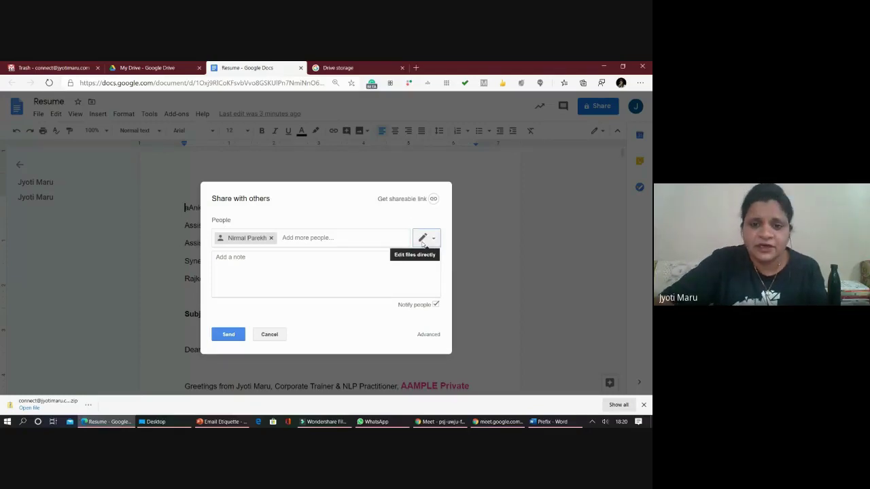
- Make Resume's shareable link Public on the web, then send the invitation to the recipient
click(411, 200)
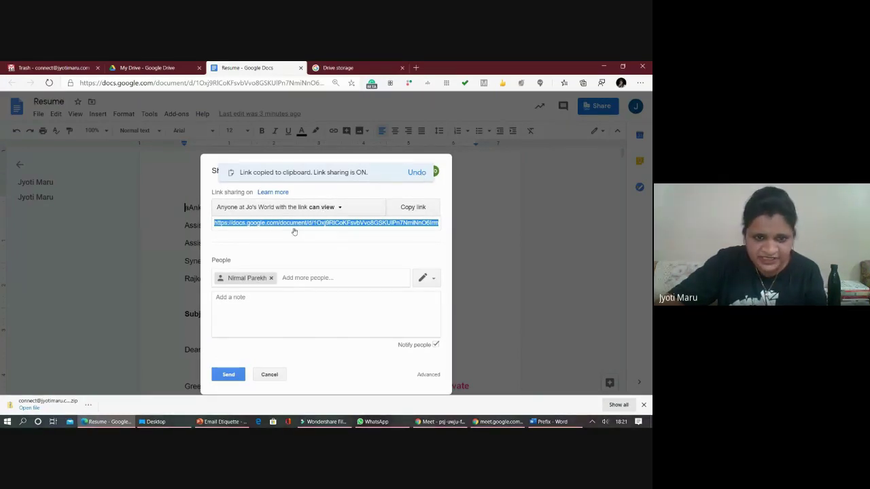
click(412, 210)
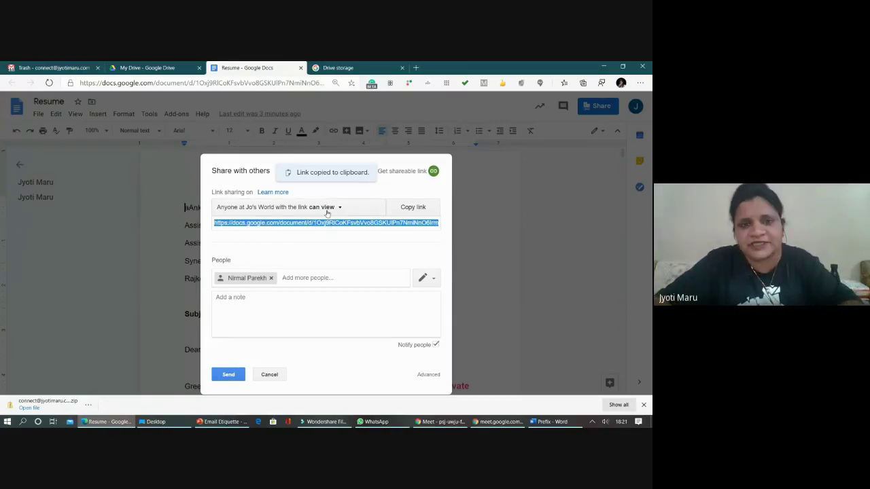
click(326, 212)
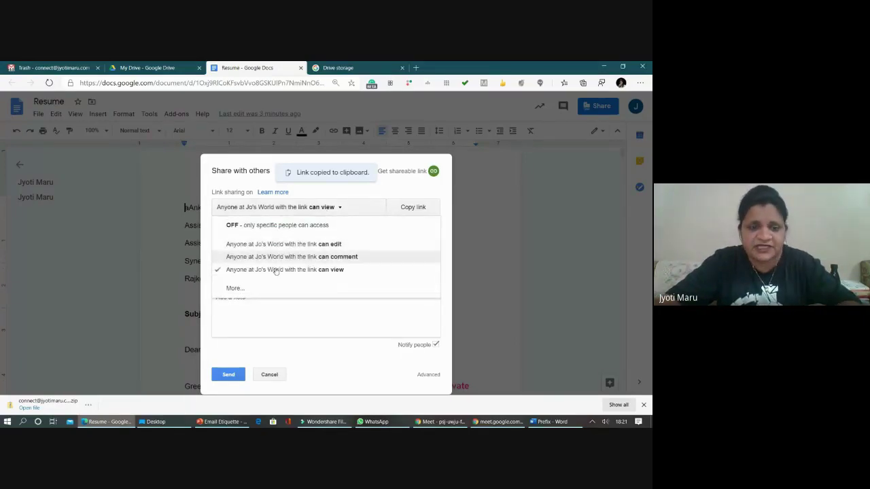
click(232, 288)
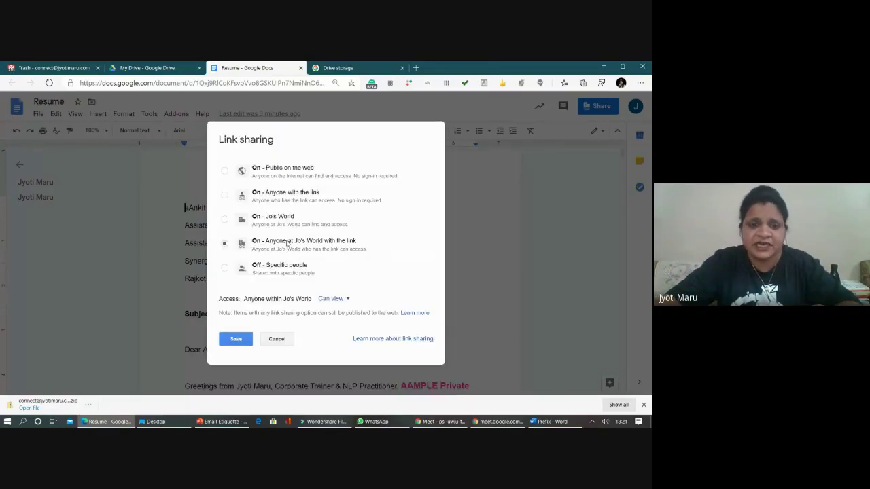
click(278, 171)
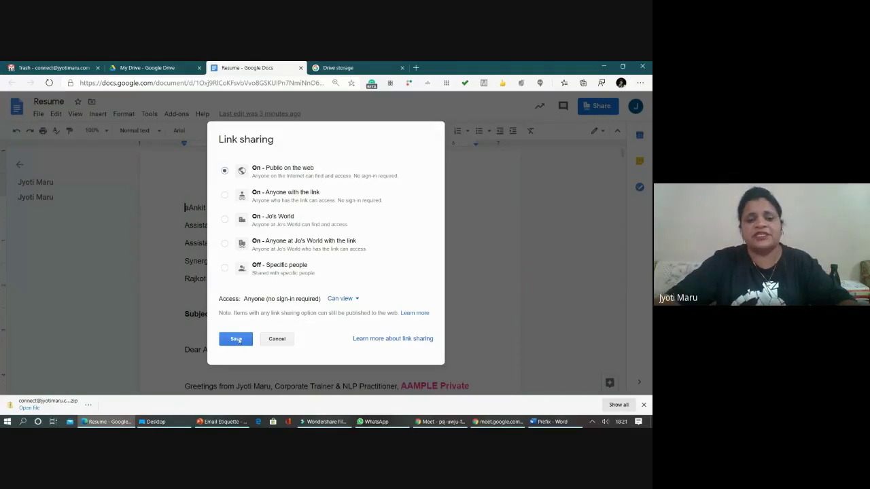
click(235, 339)
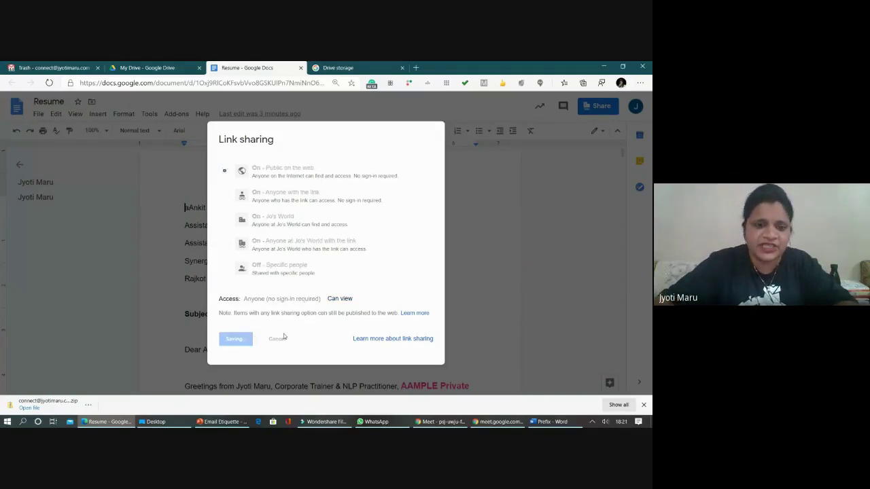
click(235, 347)
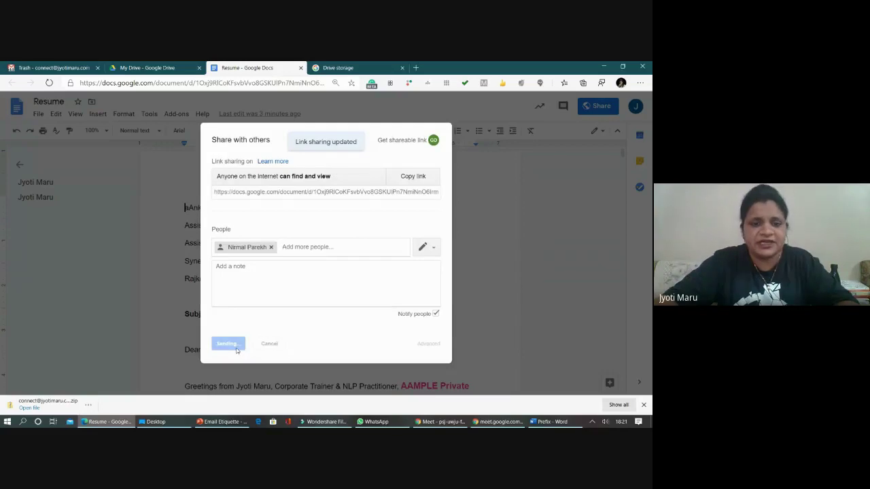
click(230, 264)
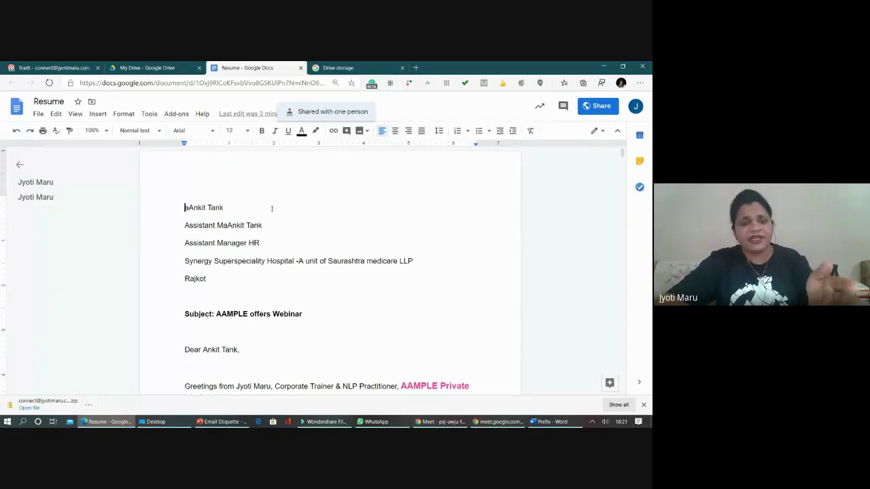
click(147, 67)
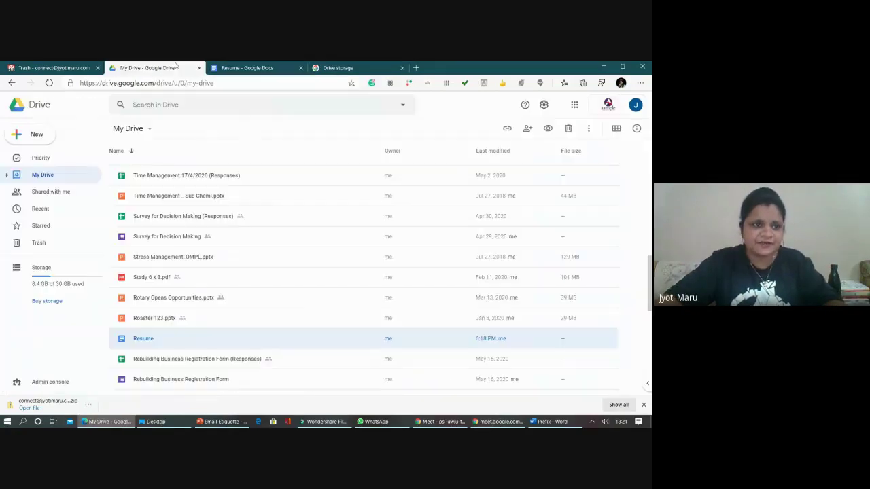
click(36, 138)
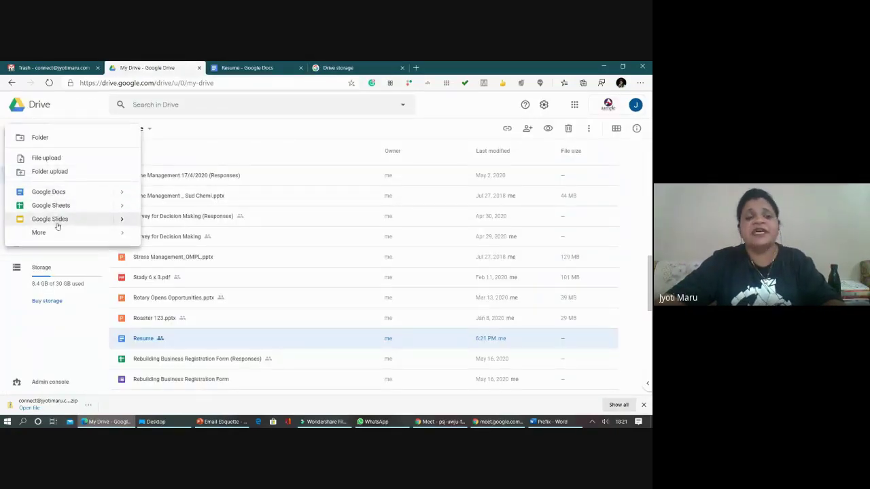
click(238, 262)
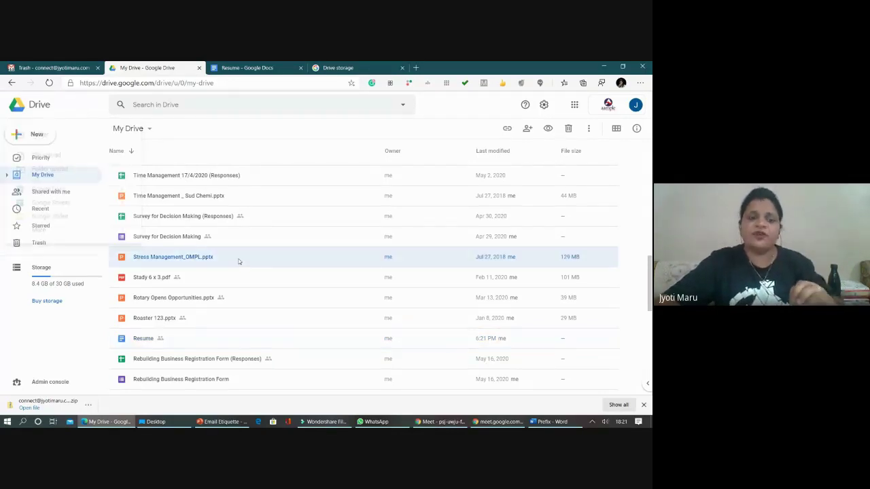
double_click(176, 264)
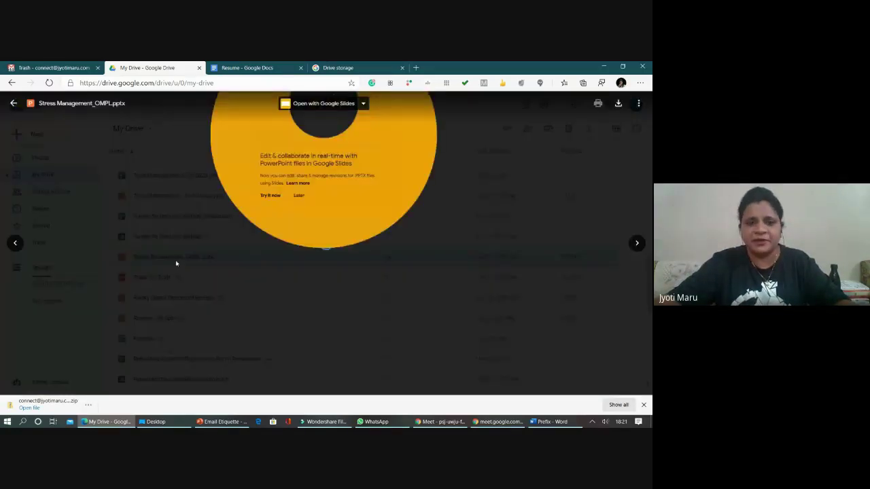
click(290, 228)
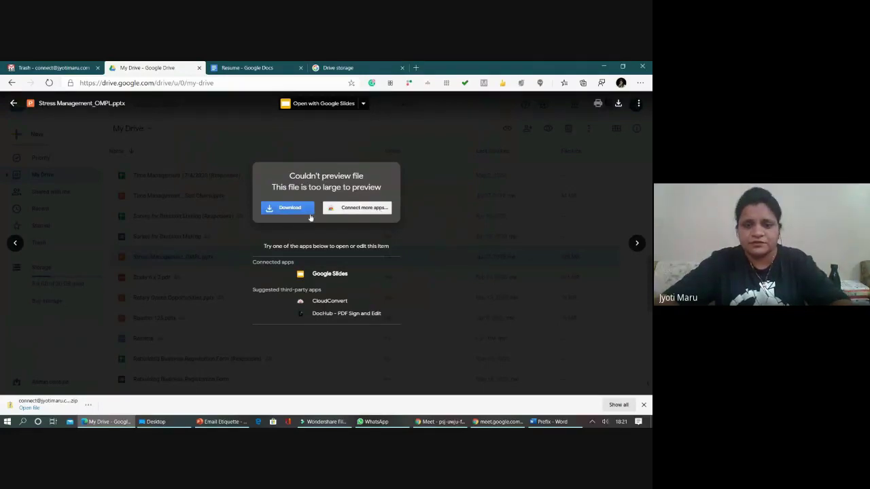
click(366, 208)
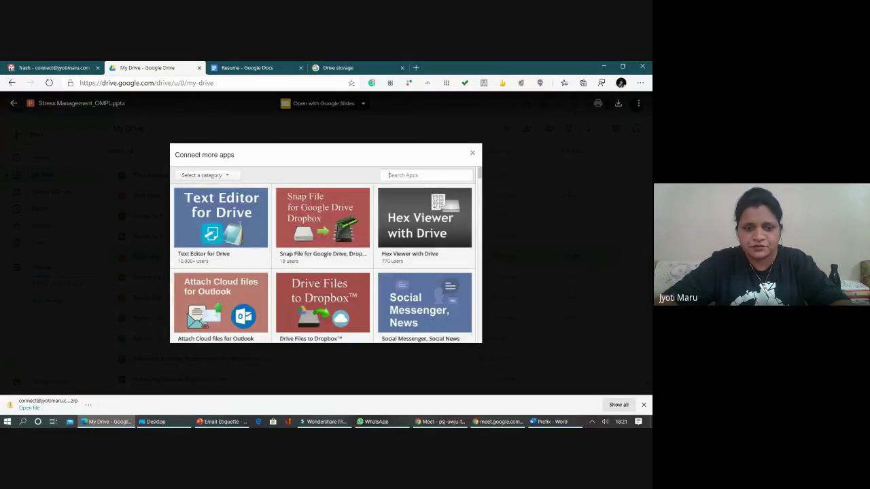
click(472, 153)
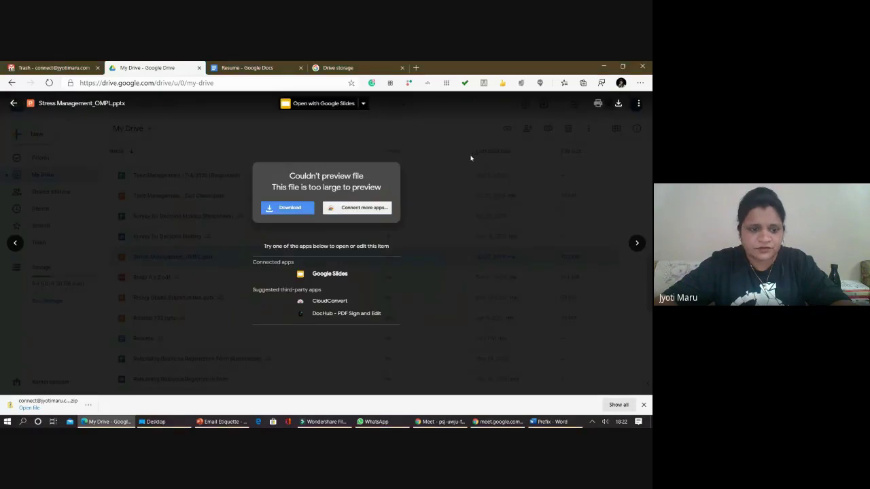
key(Escape)
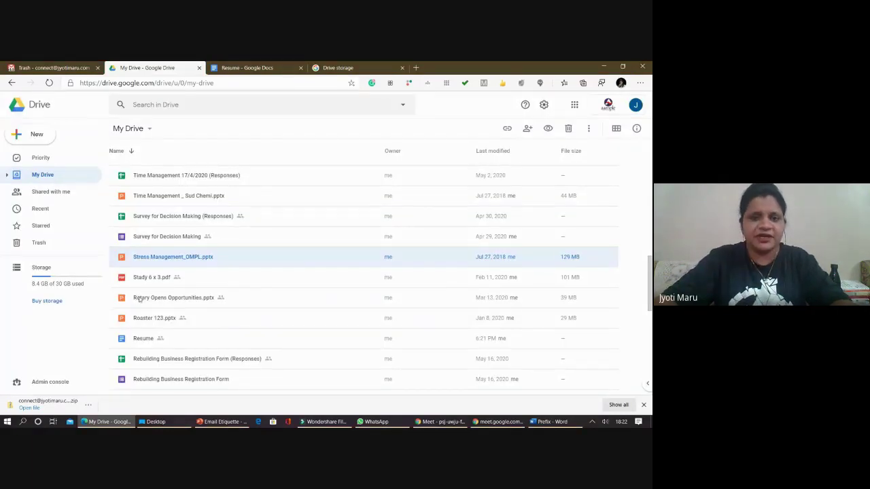
double_click(139, 299)
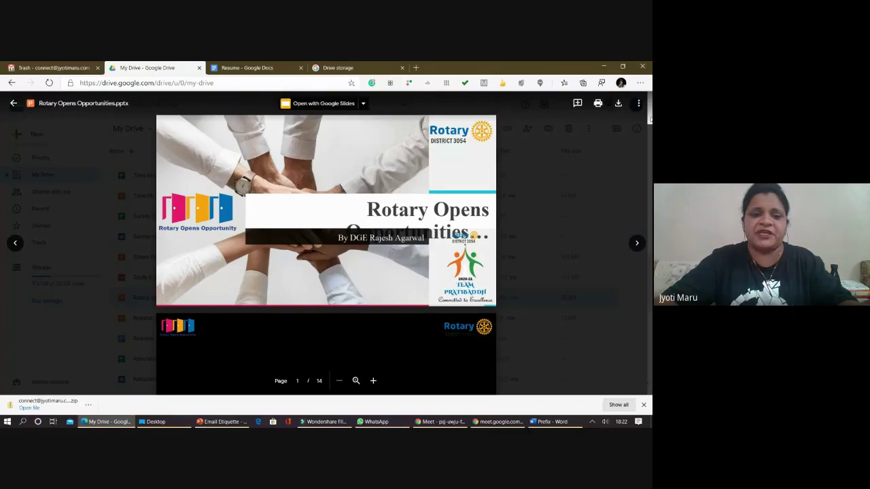
drag(650, 119, 650, 258)
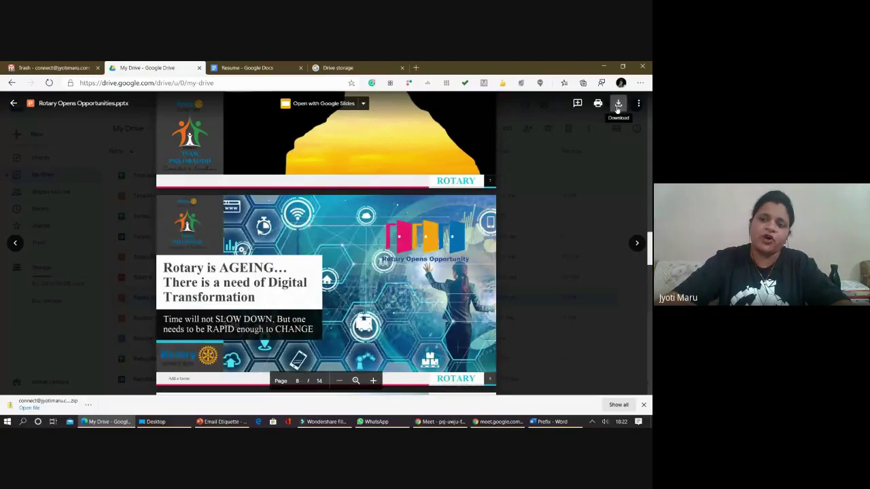
click(617, 108)
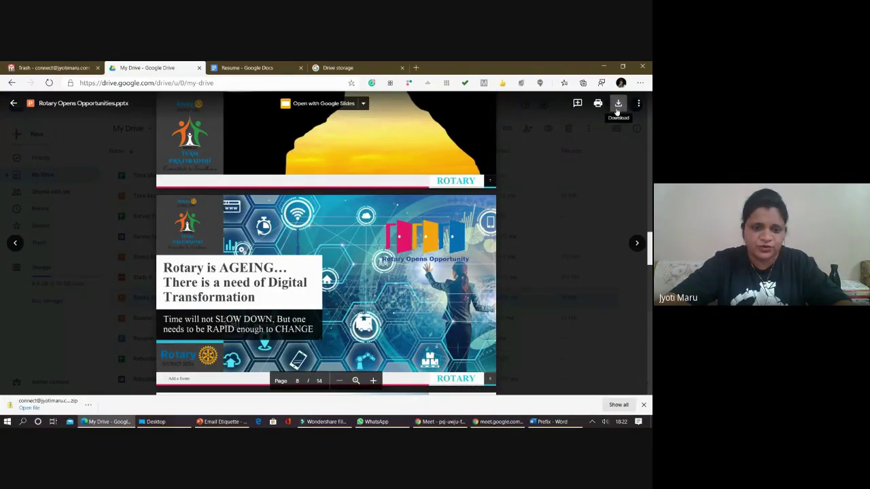
scroll(281, 223, down, 9)
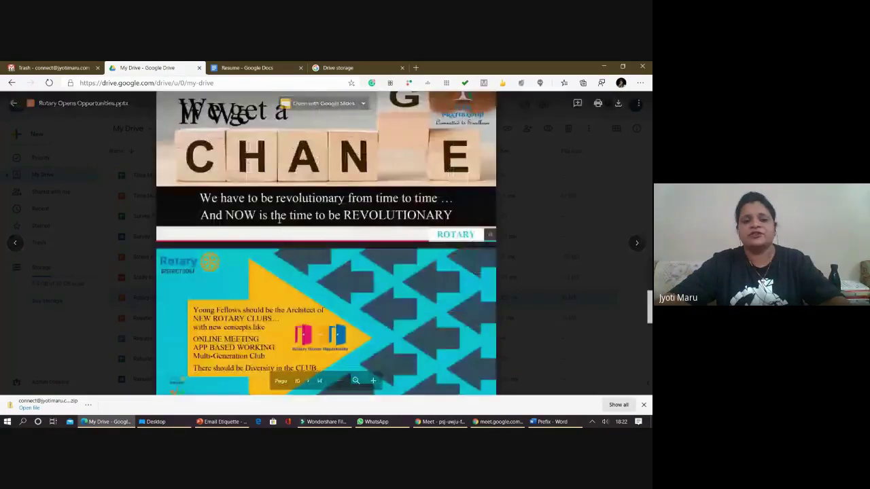
scroll(285, 227, down, 3)
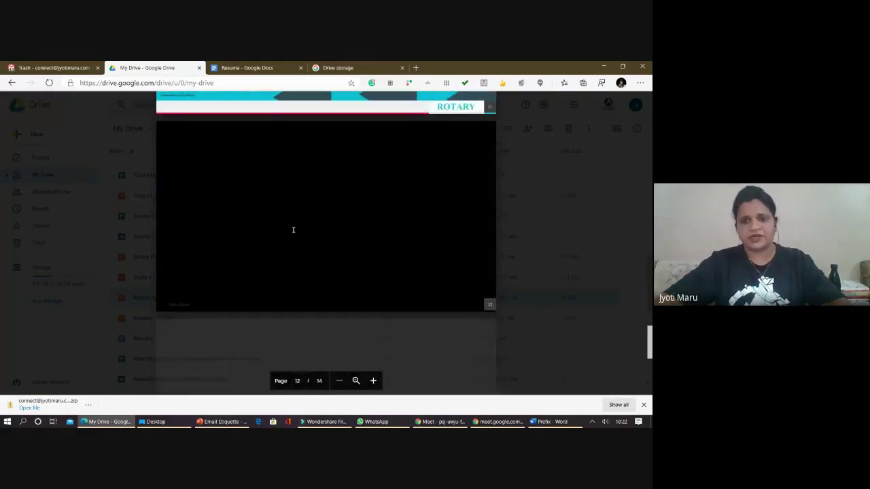
key(Escape)
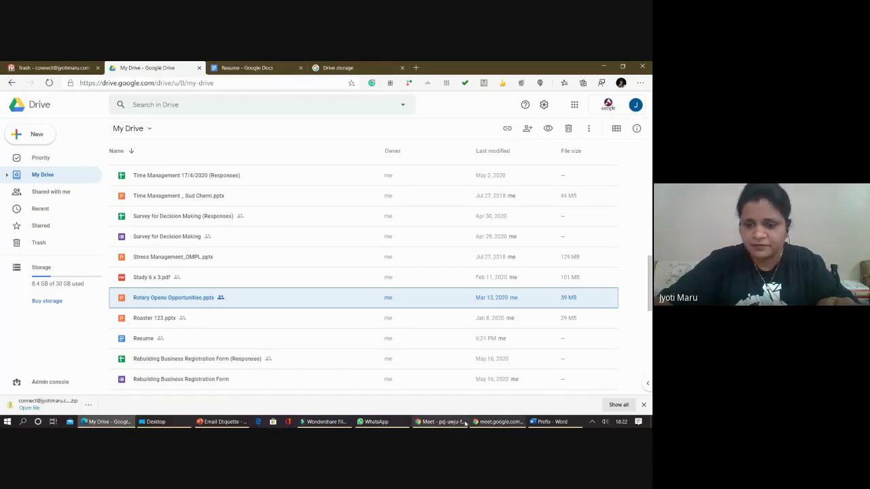
click(441, 422)
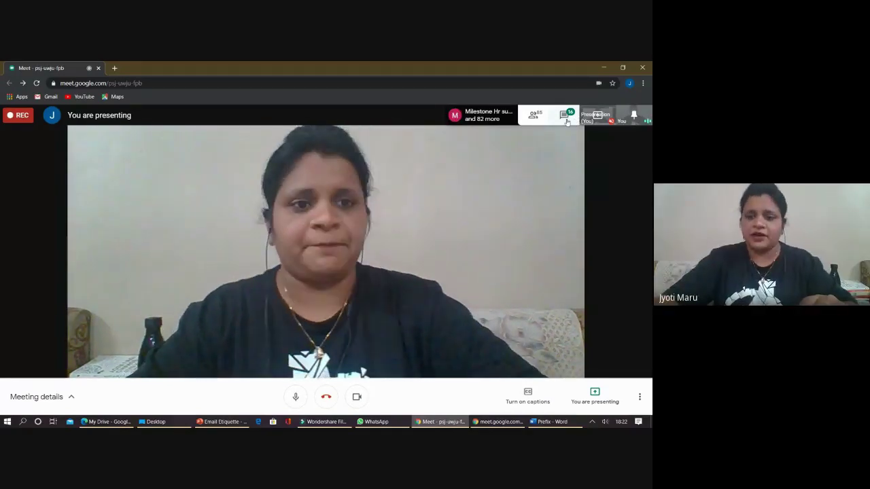
click(566, 117)
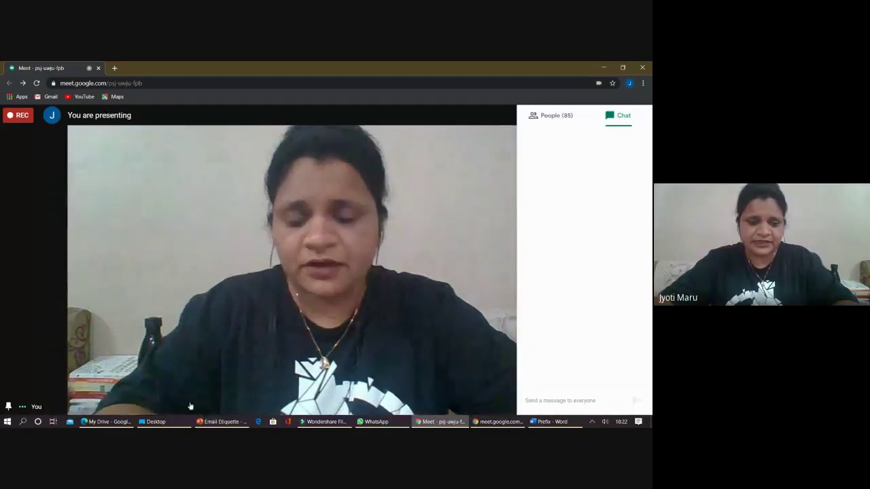
click(107, 422)
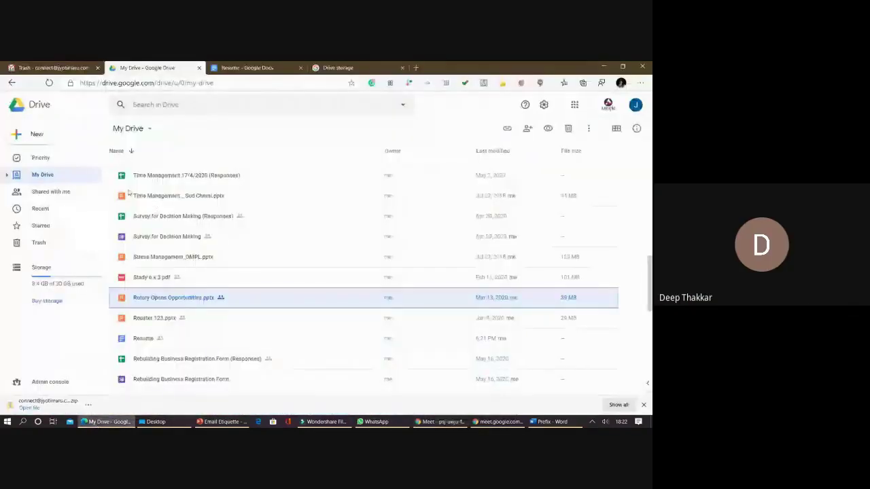
scroll(155, 190, up, 2)
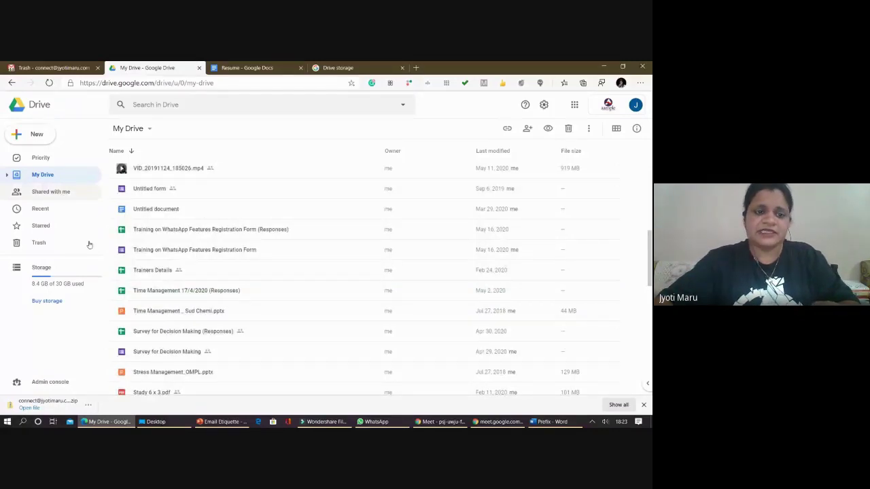
- Create a new blank Google Sheets spreadsheet, then close its tab unused
click(38, 134)
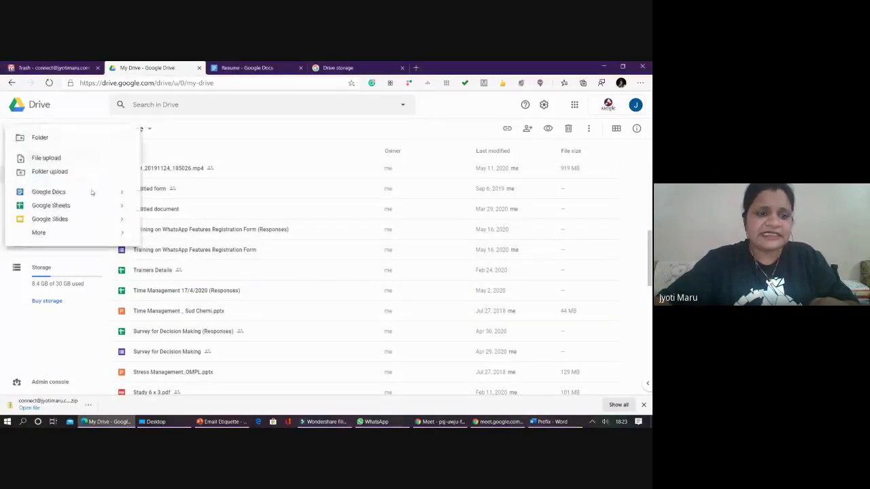
click(80, 208)
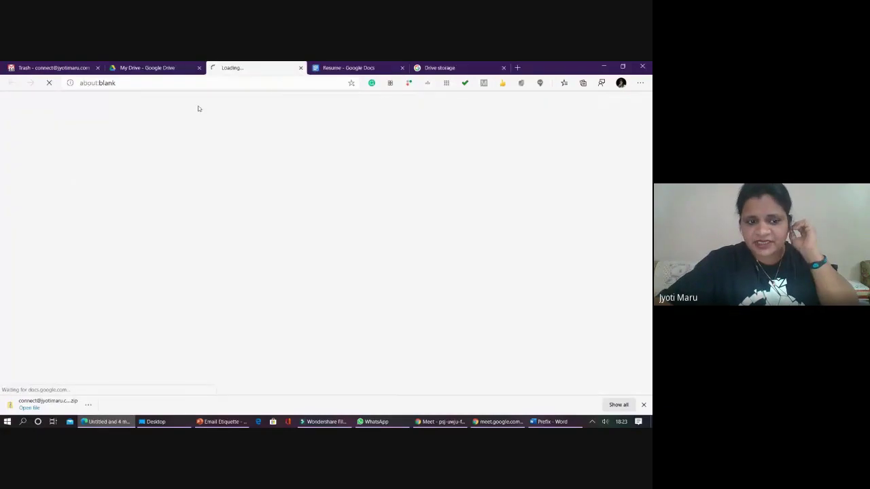
click(300, 68)
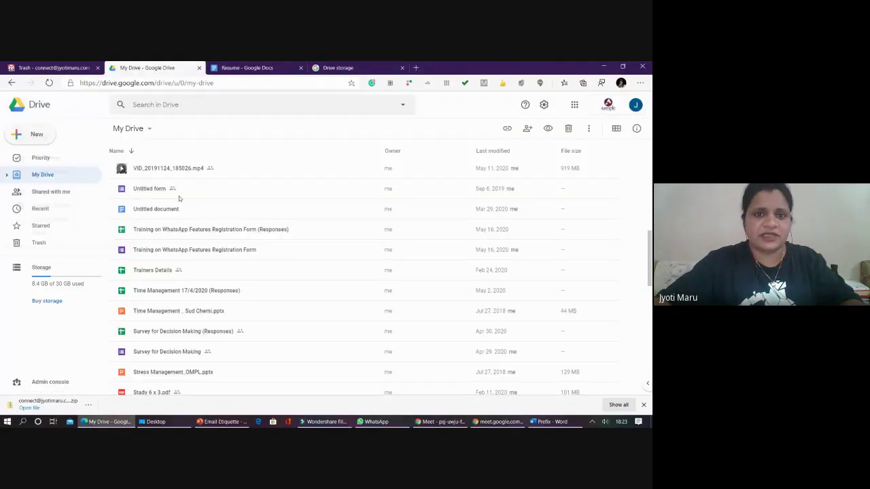
- Open the Trainers Details spreadsheet and browse its Form Responses 1 entries, checking cell C22
double_click(155, 291)
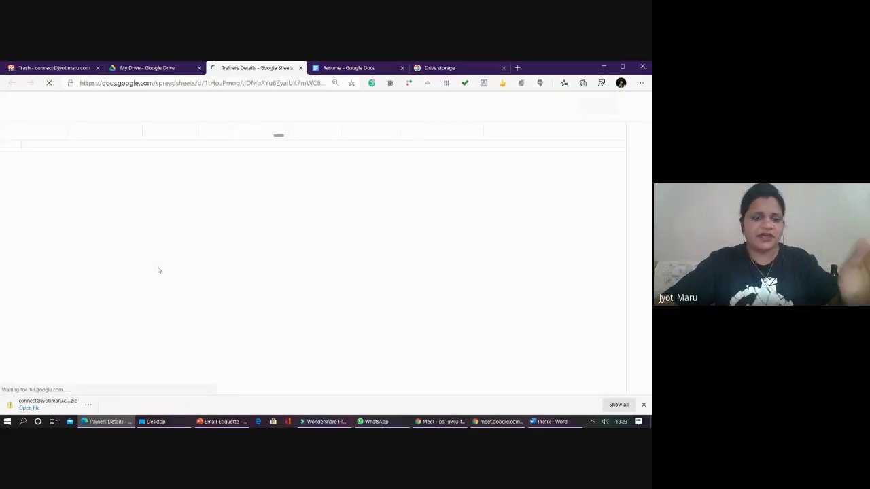
scroll(181, 268, down, 2)
scroll(182, 269, down, 1)
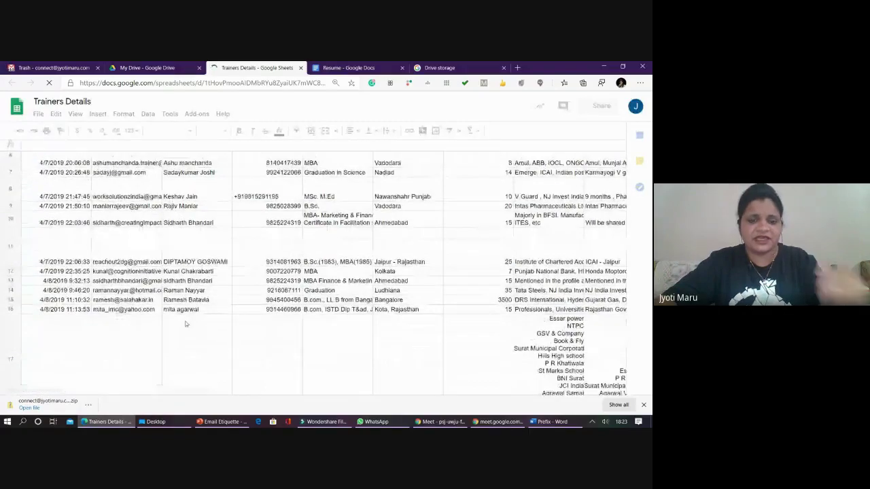
scroll(186, 318, down, 1)
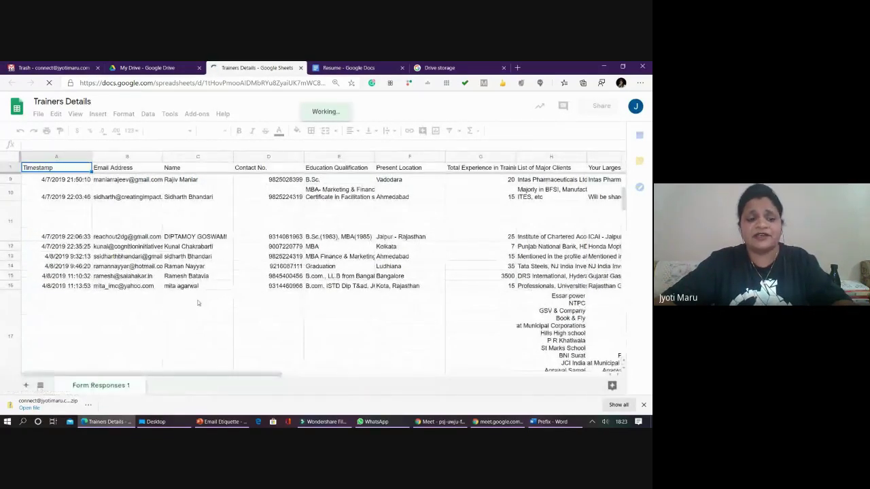
scroll(197, 303, down, 3)
scroll(196, 303, down, 10)
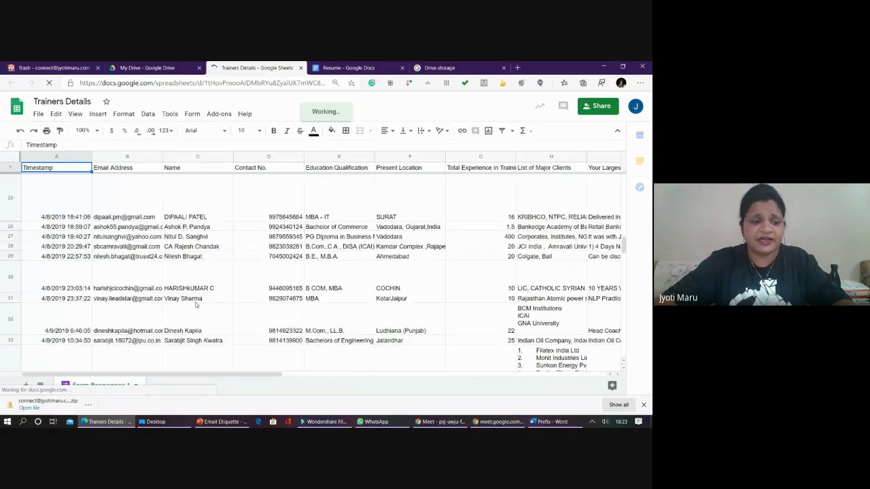
scroll(196, 305, up, 8)
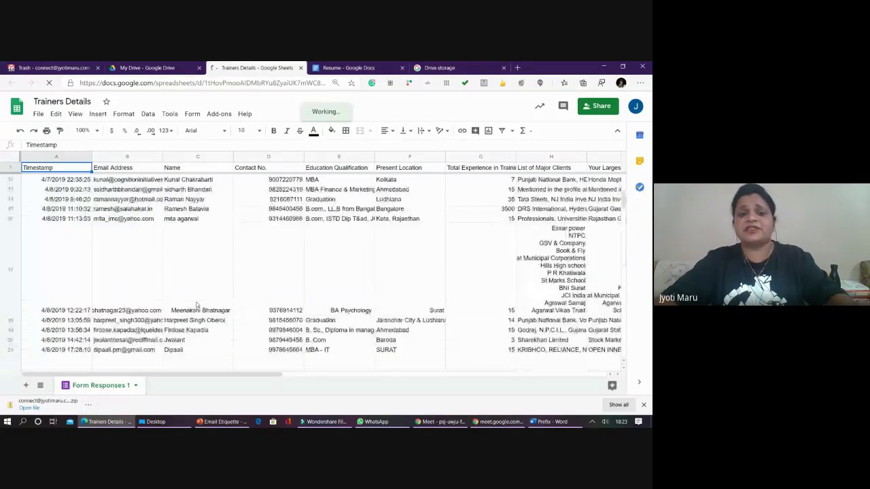
scroll(197, 305, up, 5)
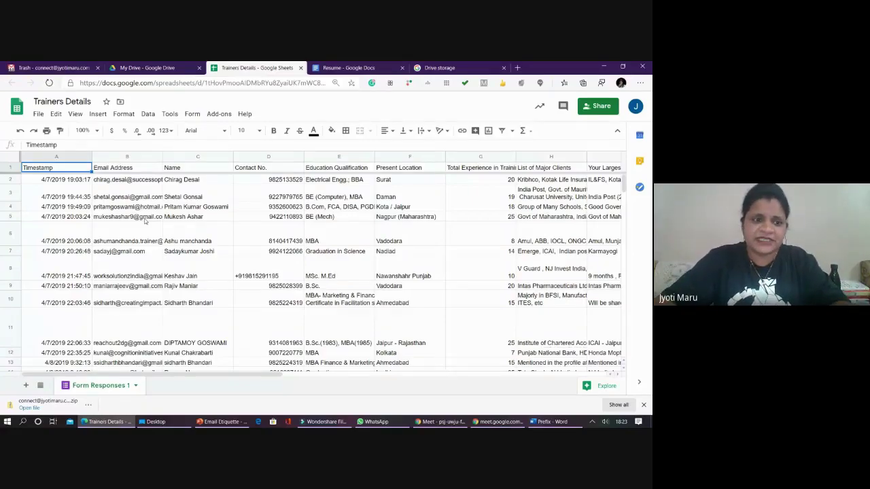
scroll(210, 250, down, 10)
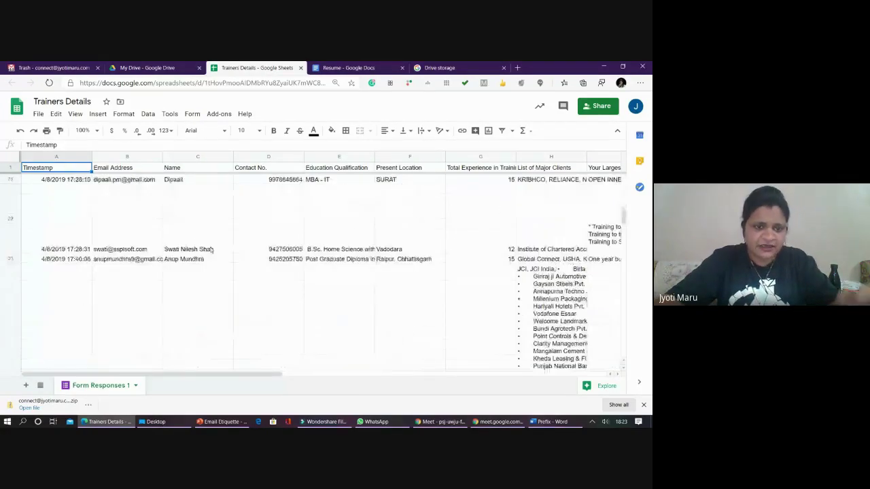
click(195, 237)
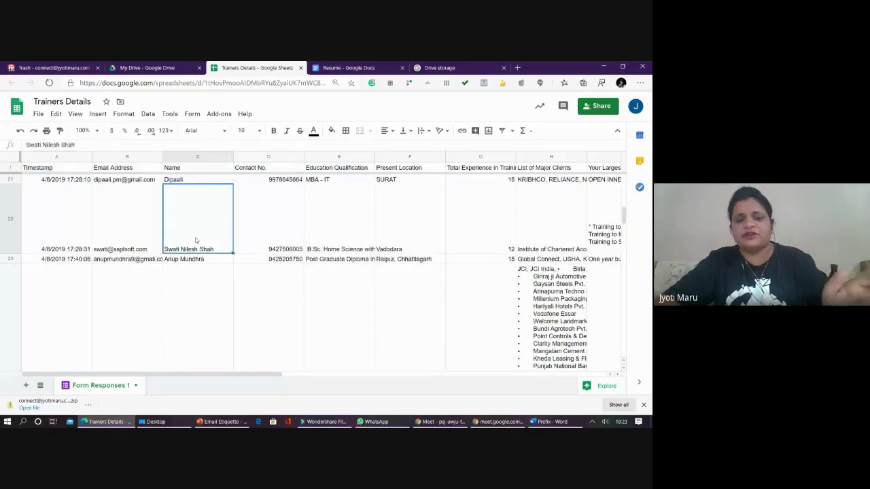
scroll(286, 271, down, 6)
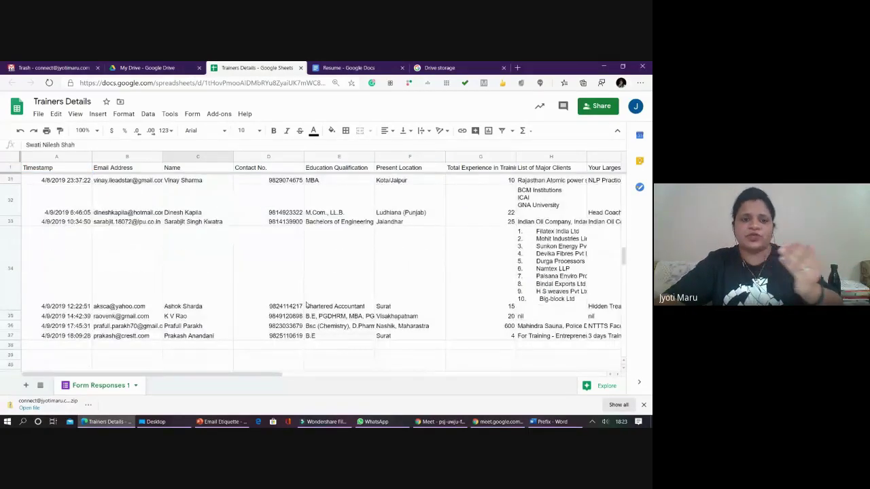
scroll(303, 306, down, 3)
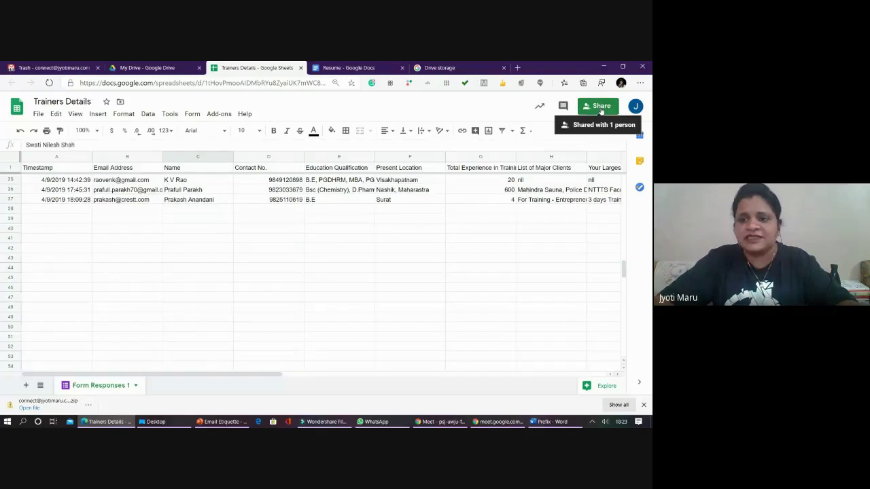
- Add an outside contact to the spreadsheet's sharing with Can edit access
click(542, 106)
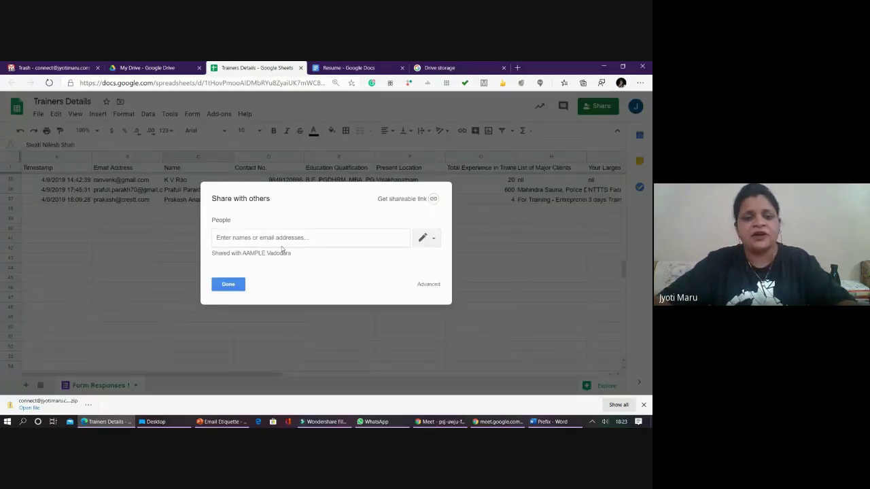
text(pea)
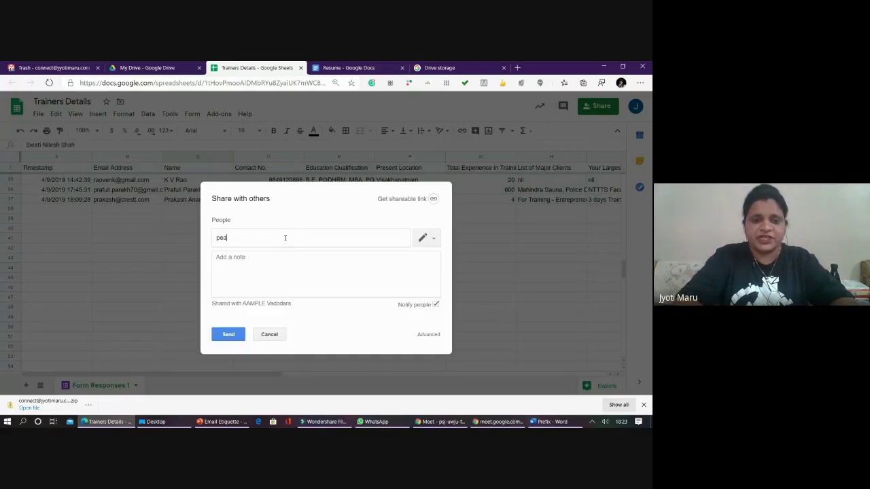
text(k)
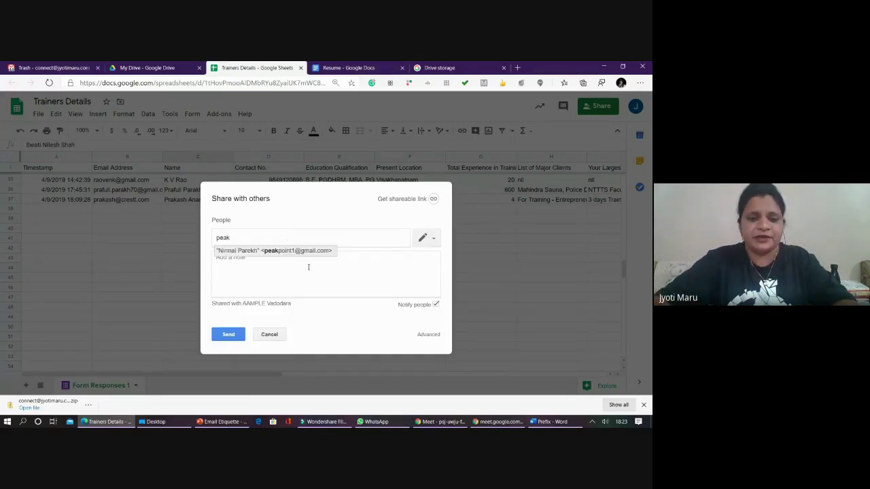
key(Return)
click(426, 237)
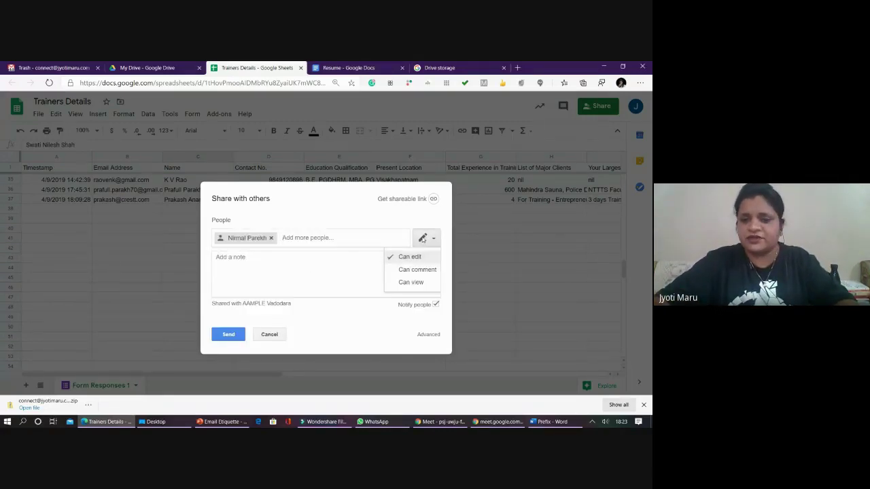
click(316, 315)
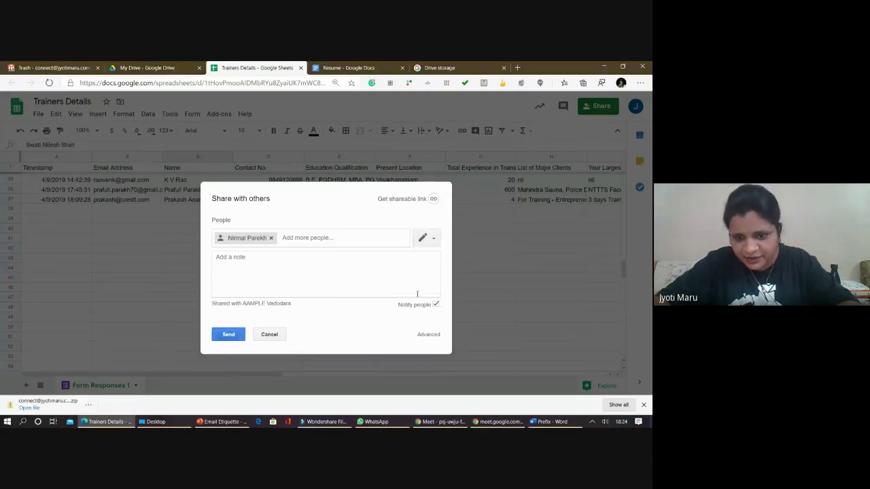
- Send the invitation, confirm sharing outside the organisation, and close the Trainers Details tab
click(428, 336)
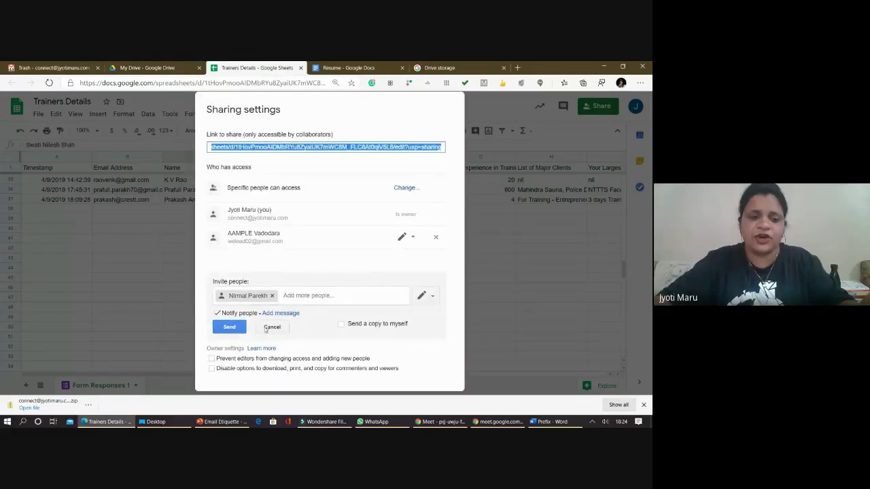
click(230, 327)
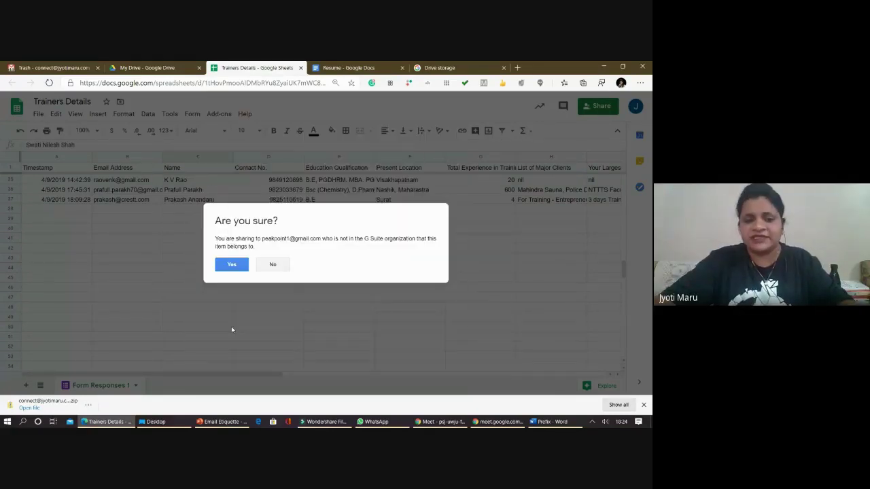
click(231, 269)
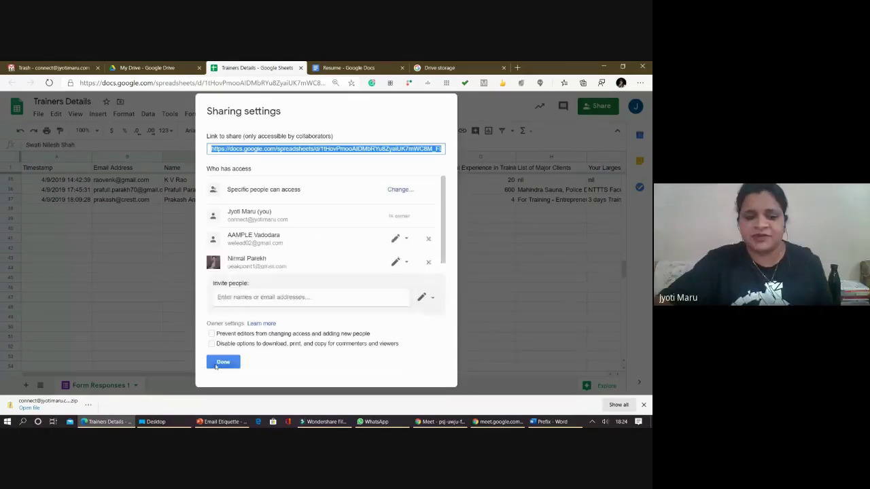
click(223, 362)
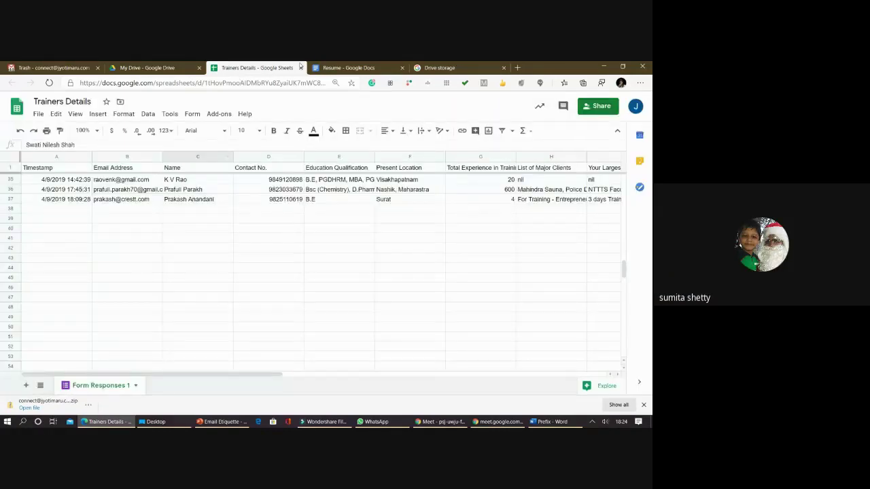
click(301, 67)
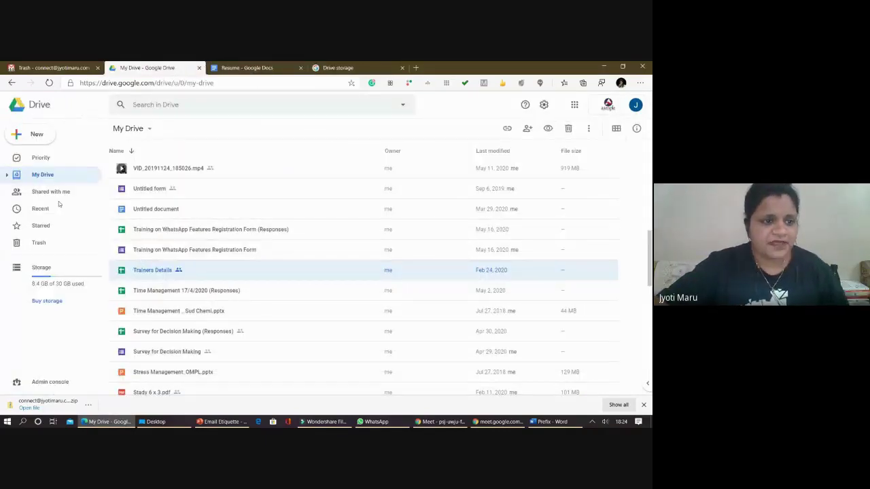
- Create a new Untitled blank form from Drive's New > More > Google Forms menu
click(43, 139)
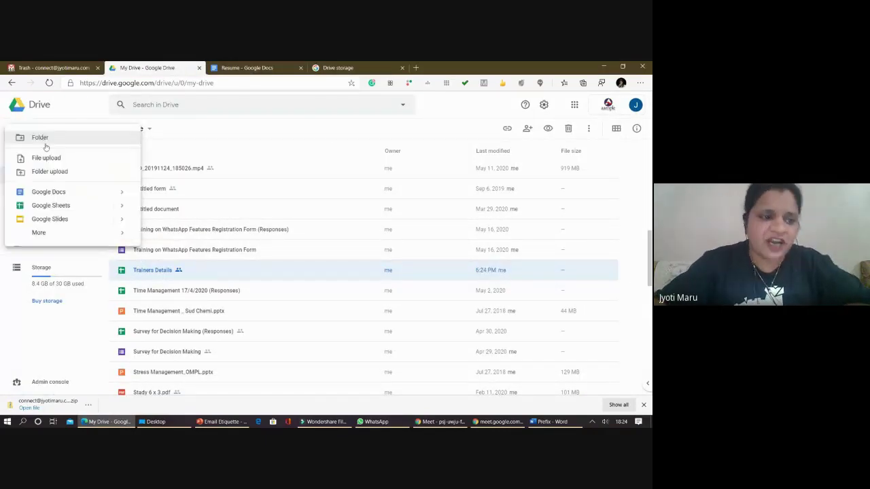
mouse_move(91, 197)
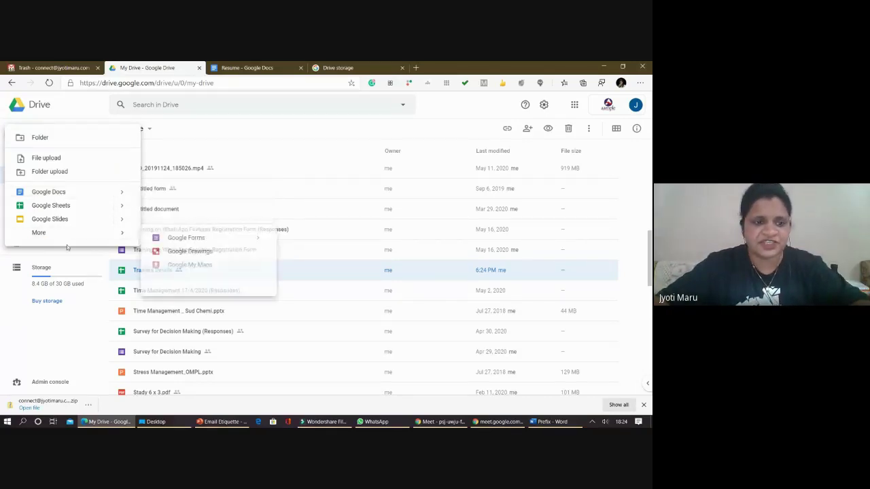
mouse_move(144, 242)
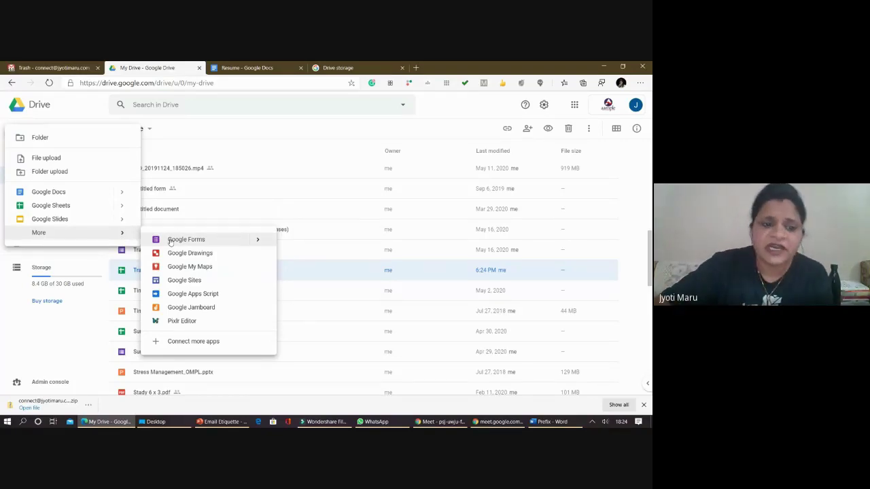
click(171, 242)
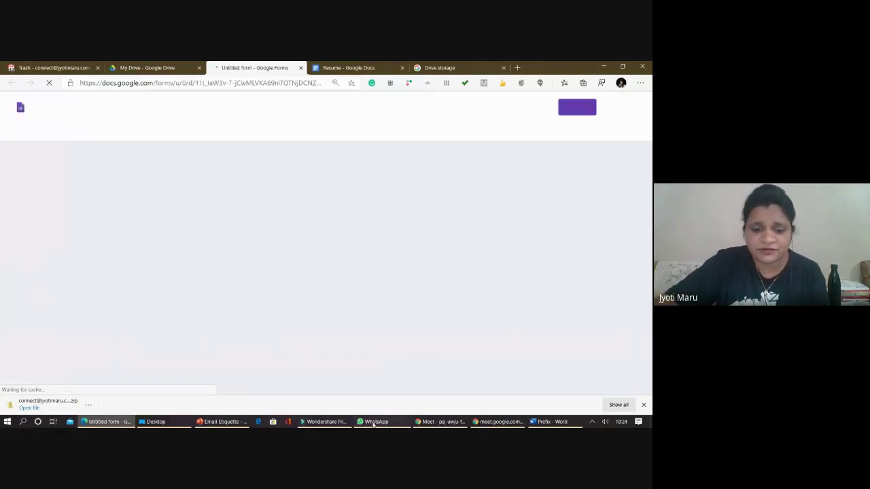
- In WhatsApp, open the forms.gle link from the contact's chat to load the counselling survey
click(373, 422)
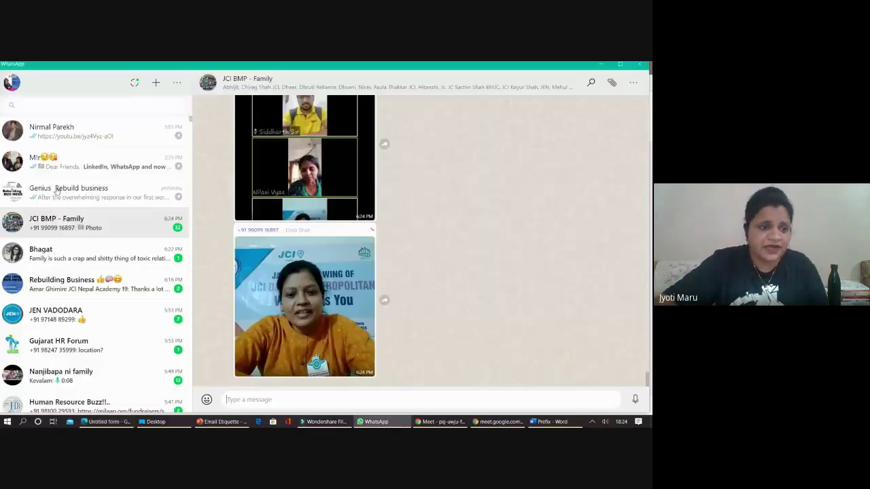
click(74, 248)
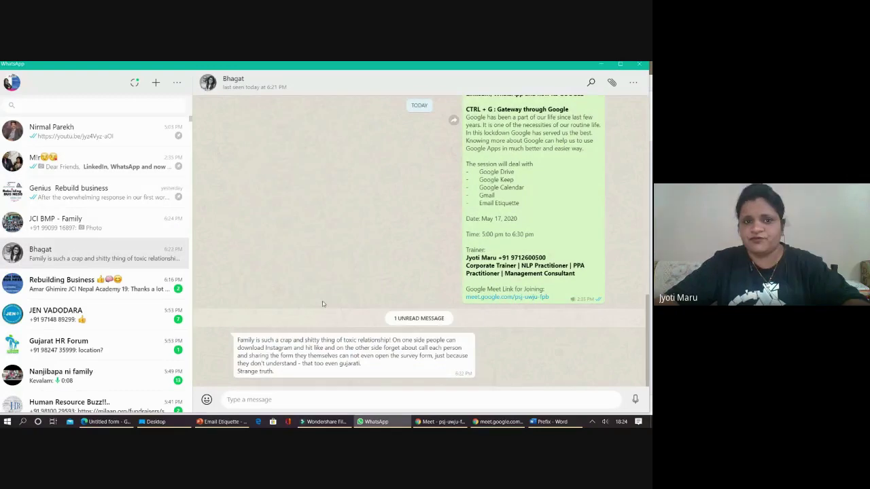
scroll(348, 267, up, 3)
scroll(348, 265, up, 5)
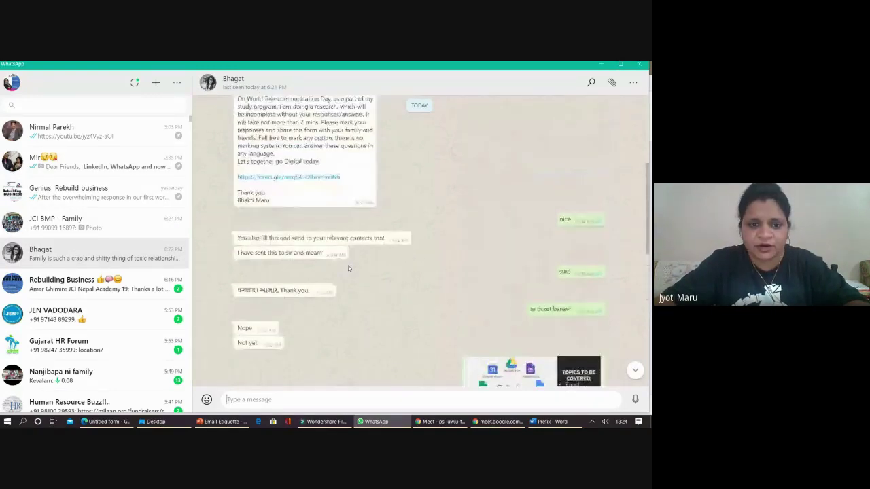
scroll(348, 265, up, 3)
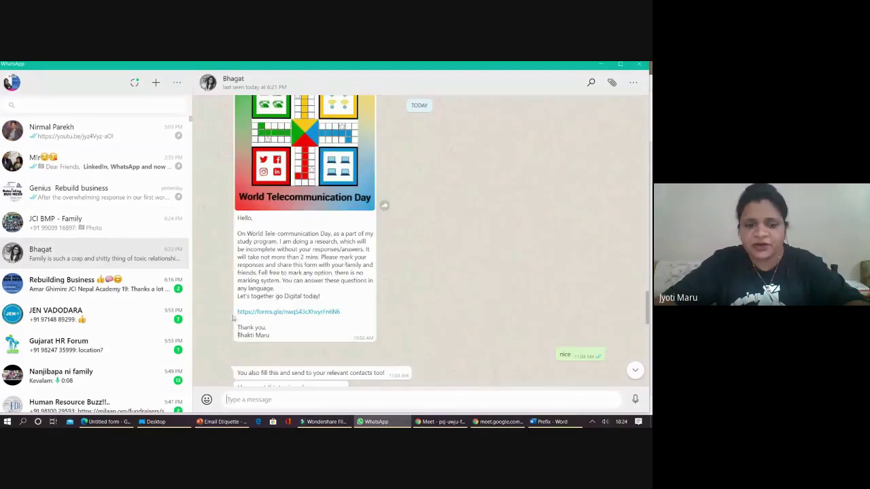
click(252, 312)
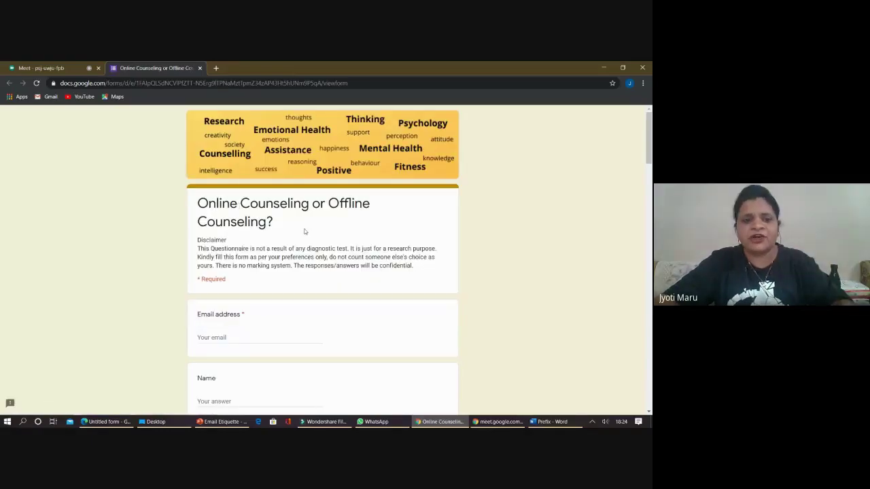
- Scroll the counselling survey down to its Submit button, then switch back to WhatsApp
scroll(285, 240, down, 4)
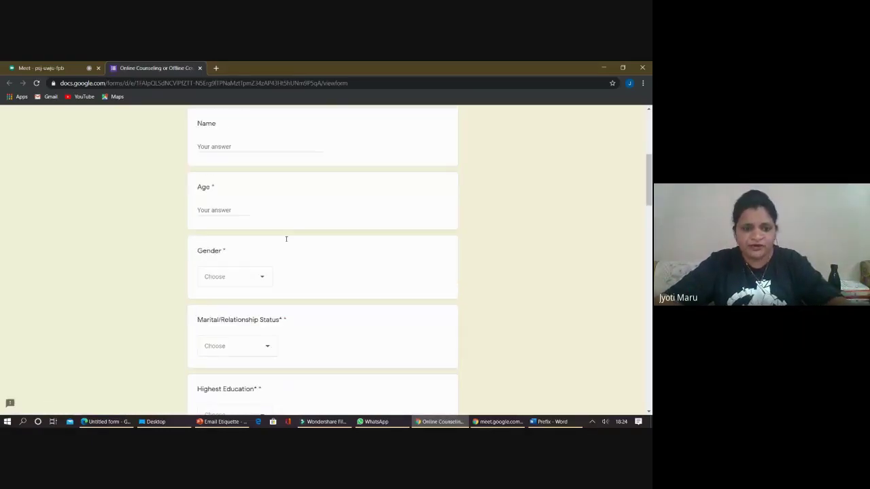
scroll(292, 299, down, 4)
scroll(292, 299, down, 5)
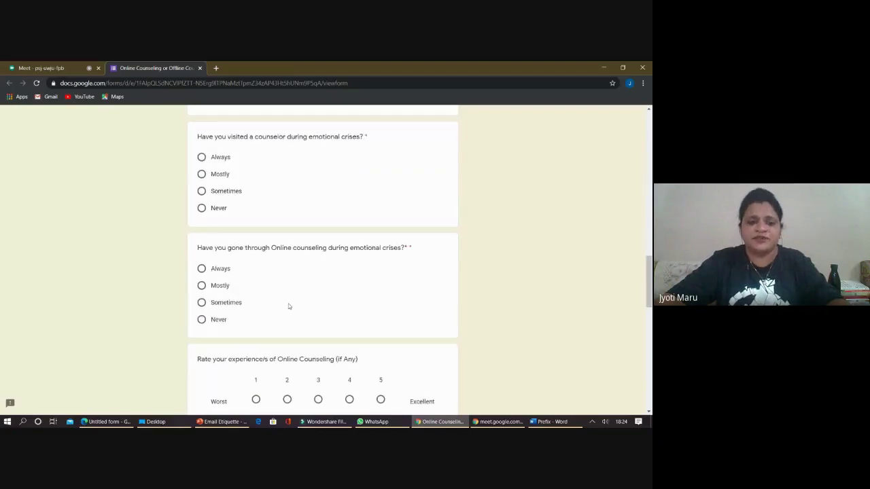
scroll(288, 306, down, 5)
scroll(288, 306, down, 3)
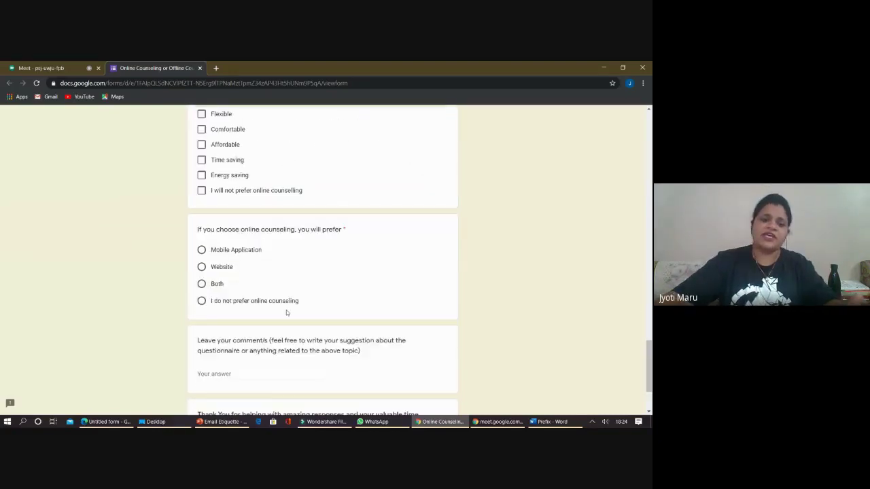
scroll(286, 310, down, 2)
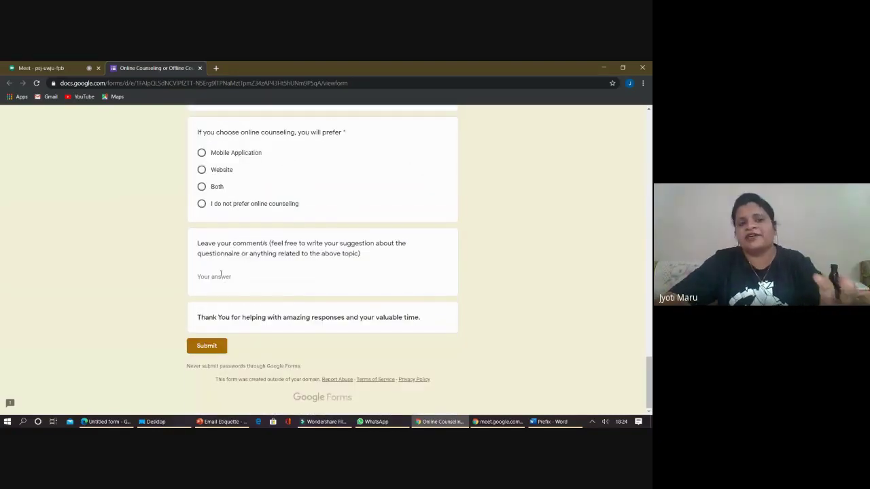
key(alt+Tab)
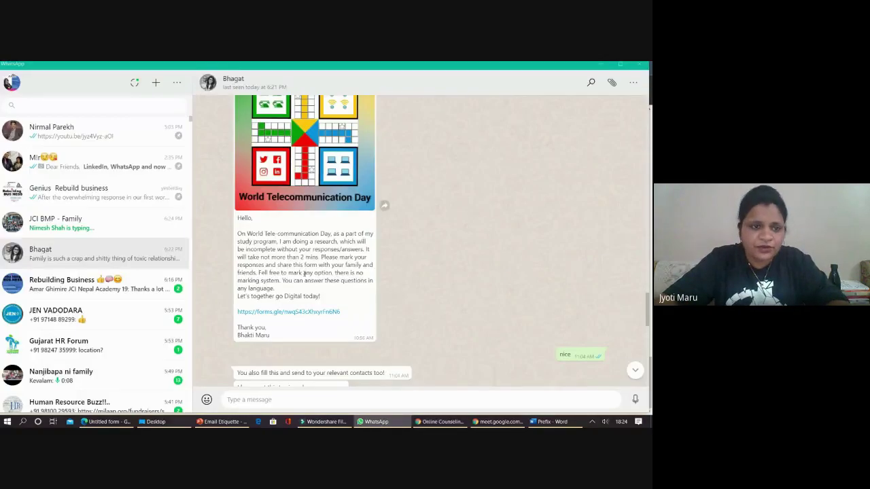
- Return to the Untitled form editor after briefly revisiting My Drive's New menu
key(alt+Tab)
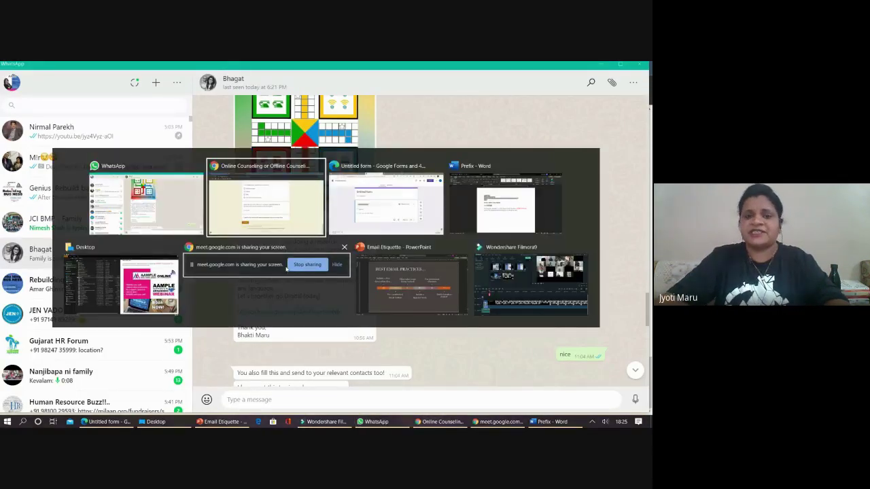
key(alt+Tab)
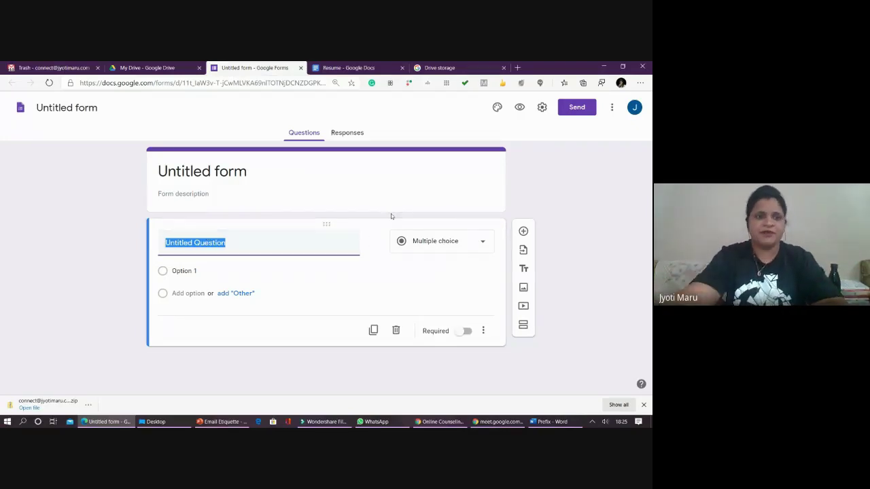
click(129, 66)
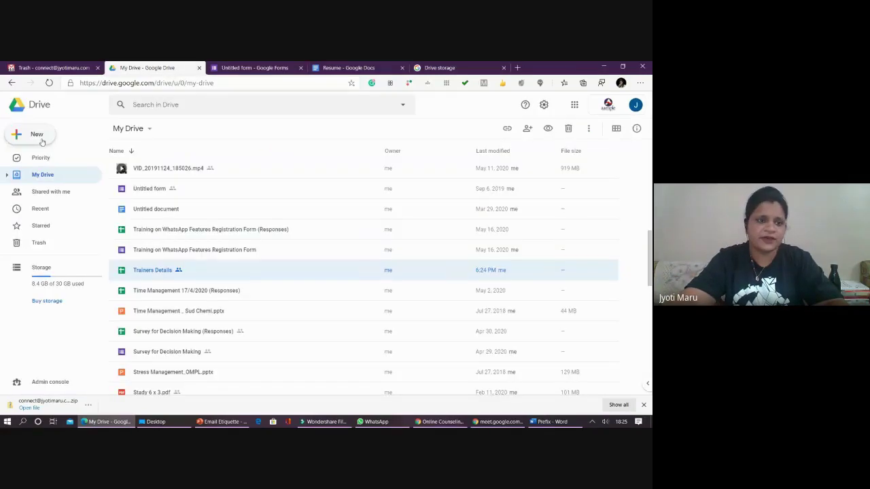
click(37, 135)
mouse_move(81, 236)
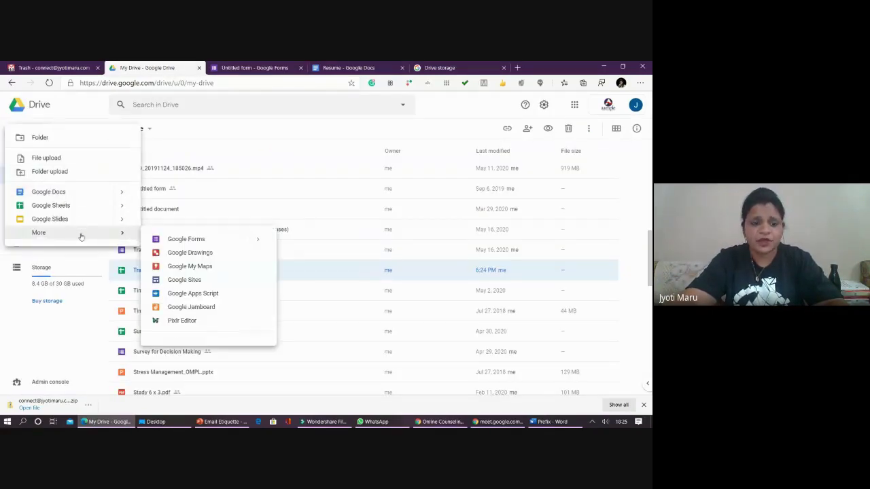
click(228, 71)
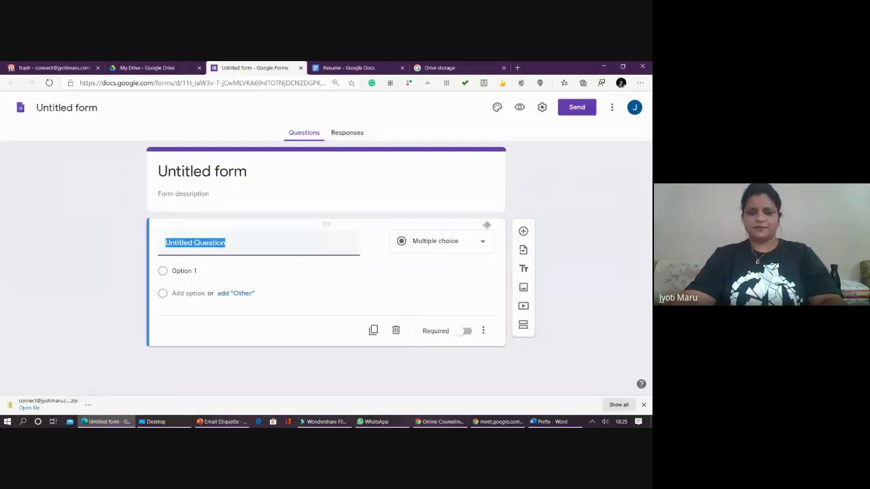
- Go to forms.google.com to load the Google Forms home page with its templates
click(228, 83)
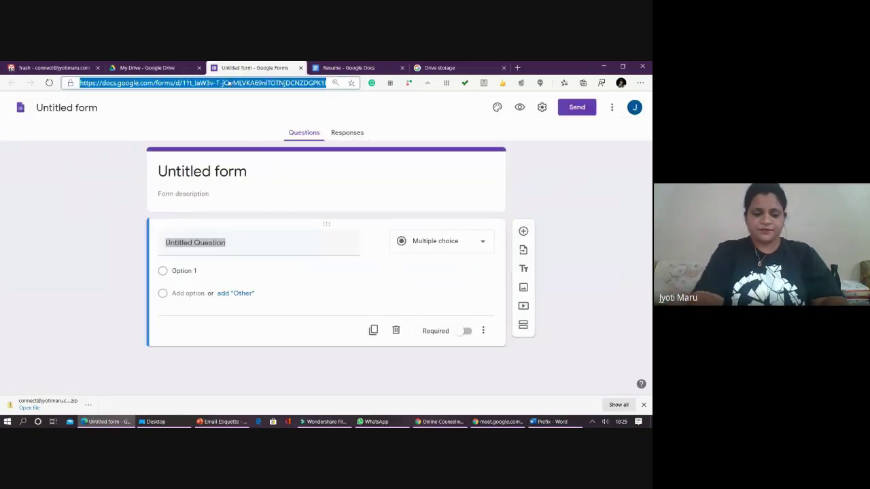
text(f)
text(s.)
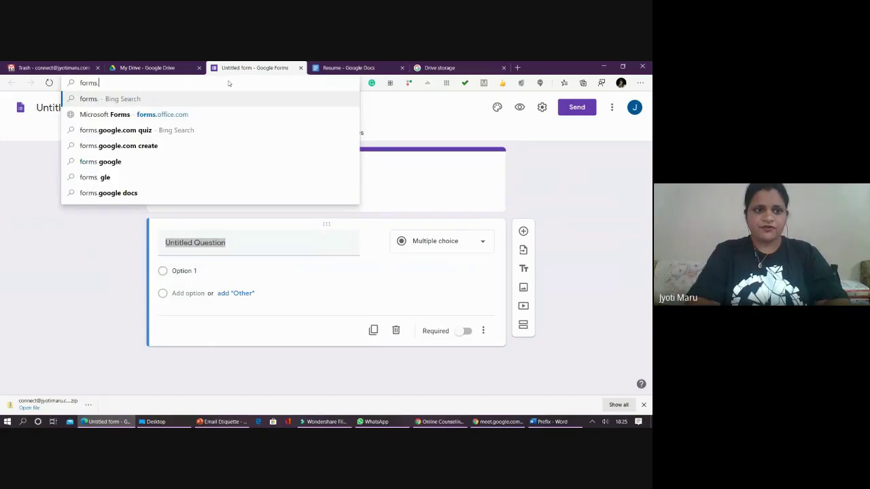
text(goo)
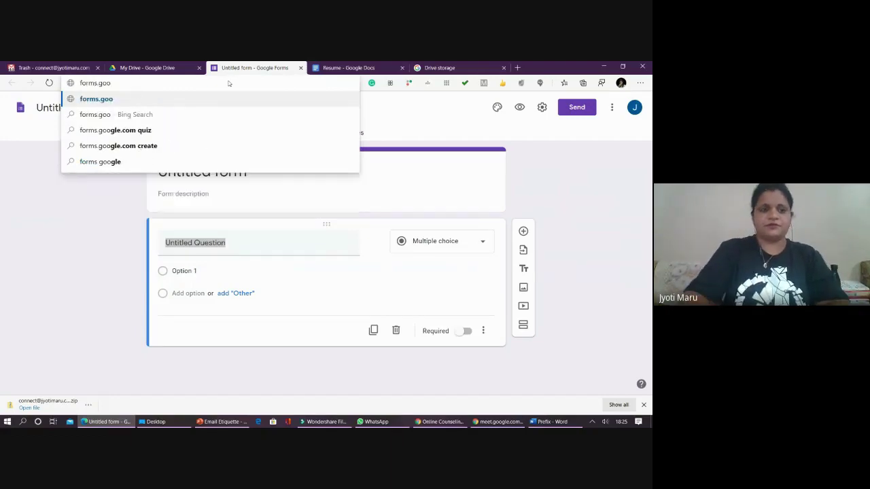
key(Down)
key(Down)
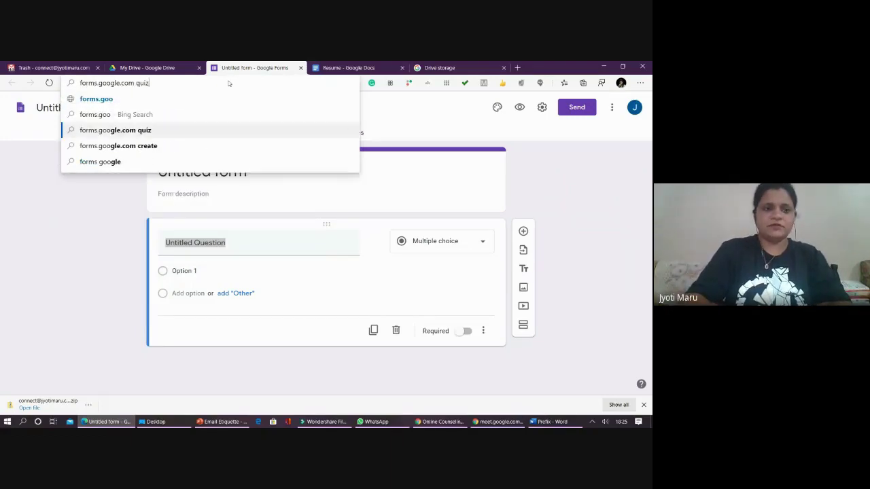
key(BackSpace)
key(BackSpace)
key(BackSpace)
key(BackSpace)
key(Return)
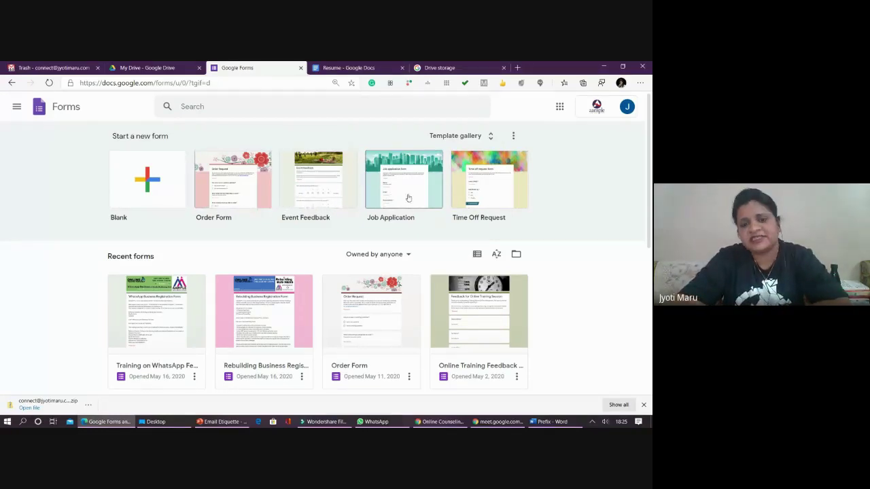
- Look through the template gallery and the Rebuilding Business Registration Form's description, then return to the Untitled form
click(484, 139)
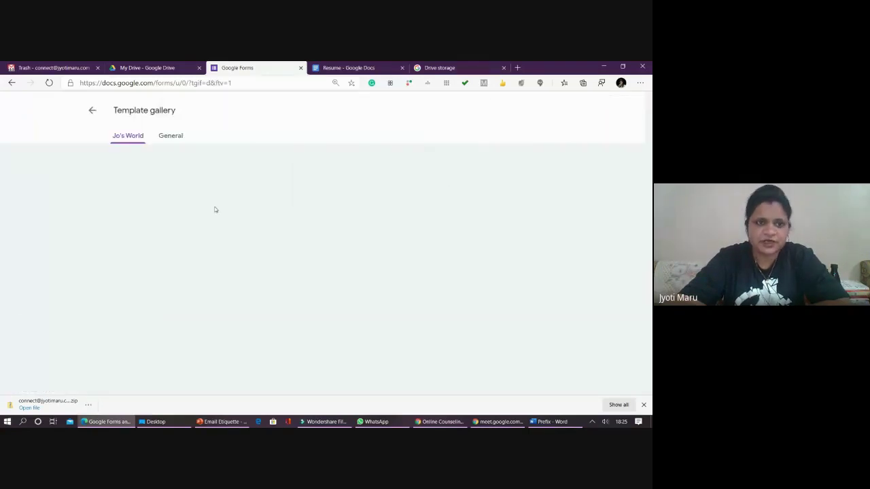
click(95, 114)
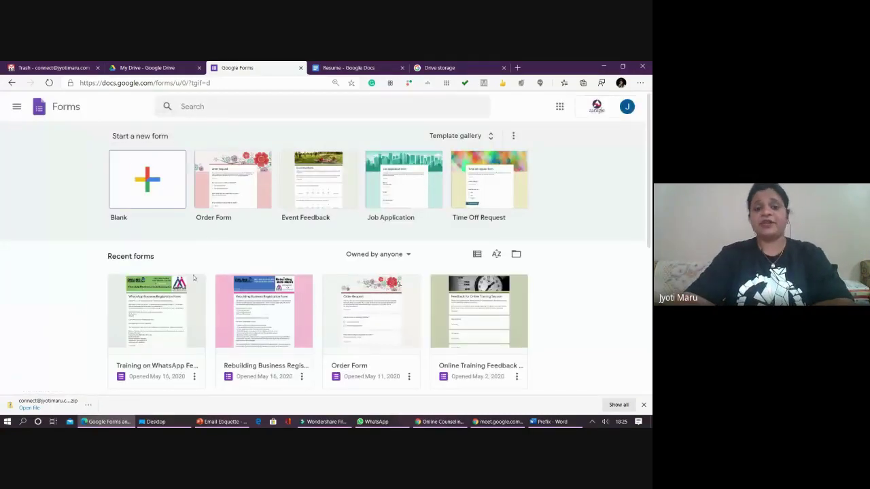
scroll(263, 326, down, 1)
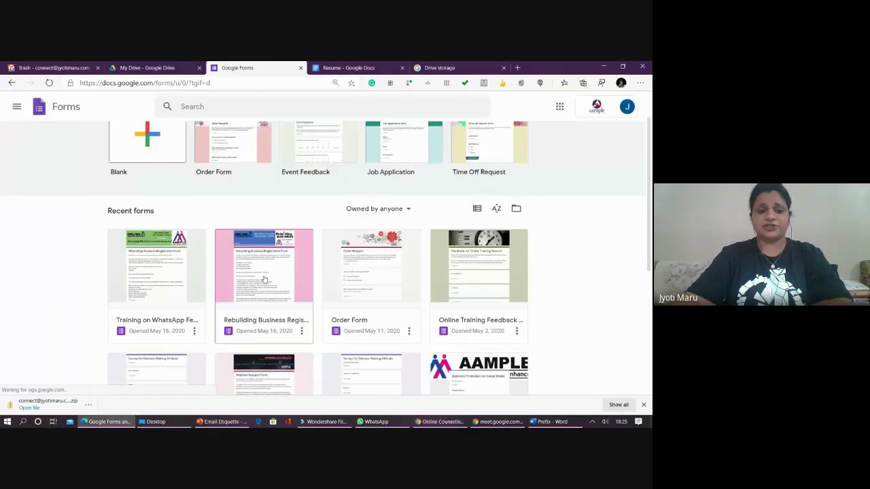
click(264, 274)
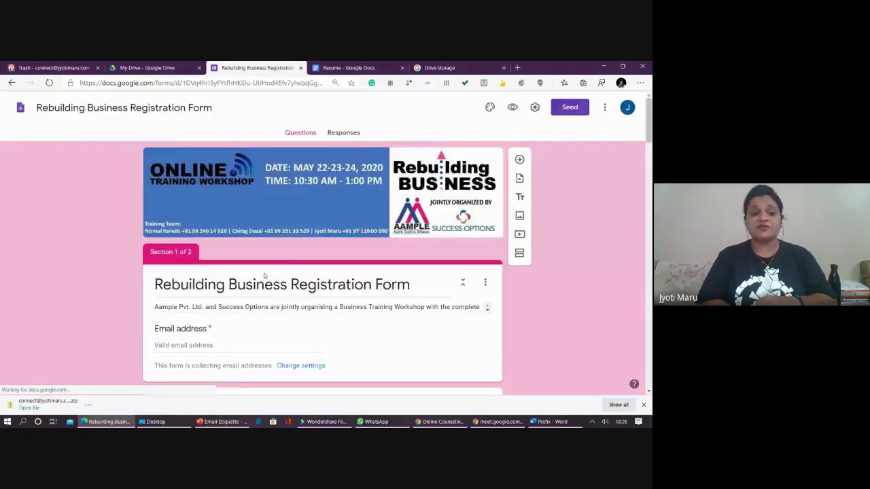
click(263, 274)
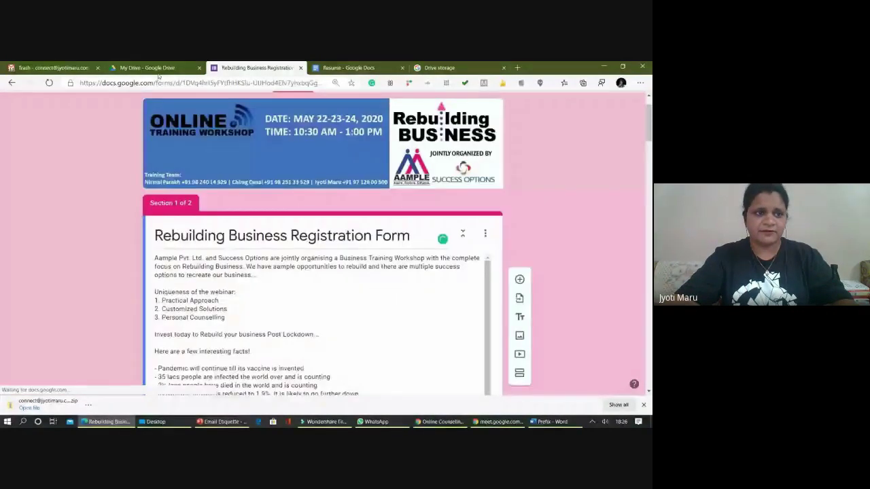
click(12, 83)
click(11, 82)
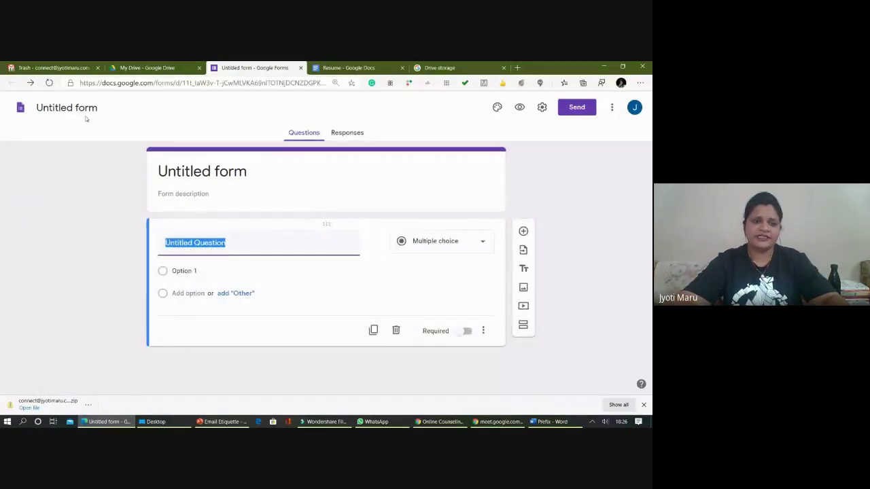
- Title the form 'Feedback on Google Training'
click(197, 171)
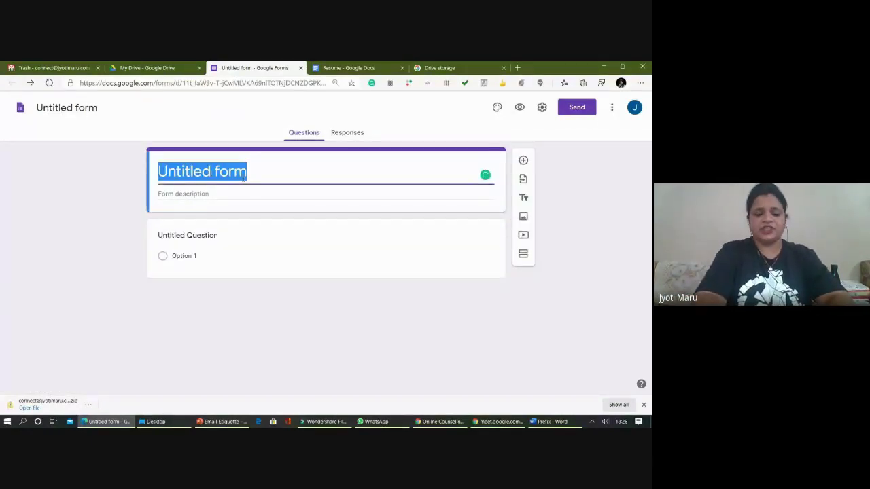
text(Feedbacj)
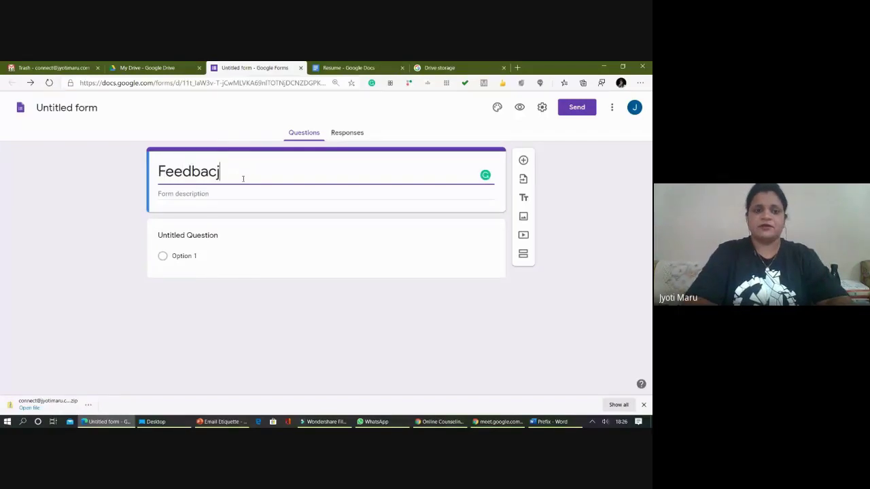
key(BackSpace)
text(k o)
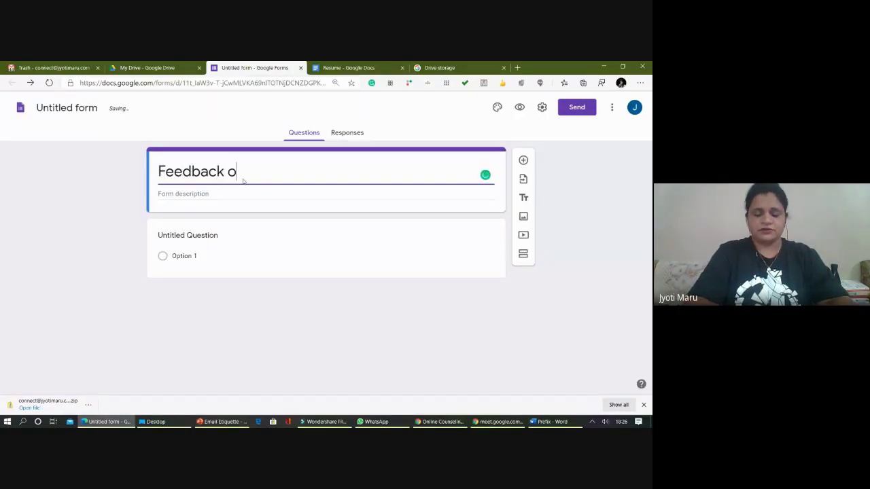
text(n M)
key(BackSpace)
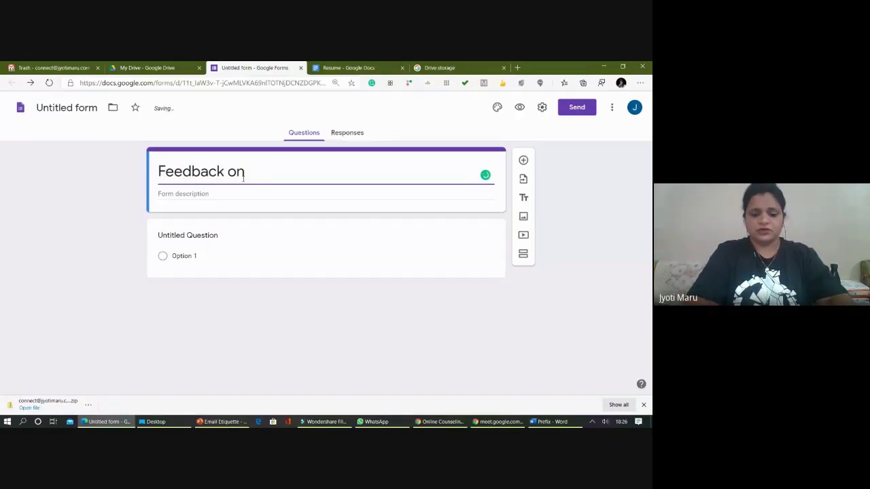
text(Google)
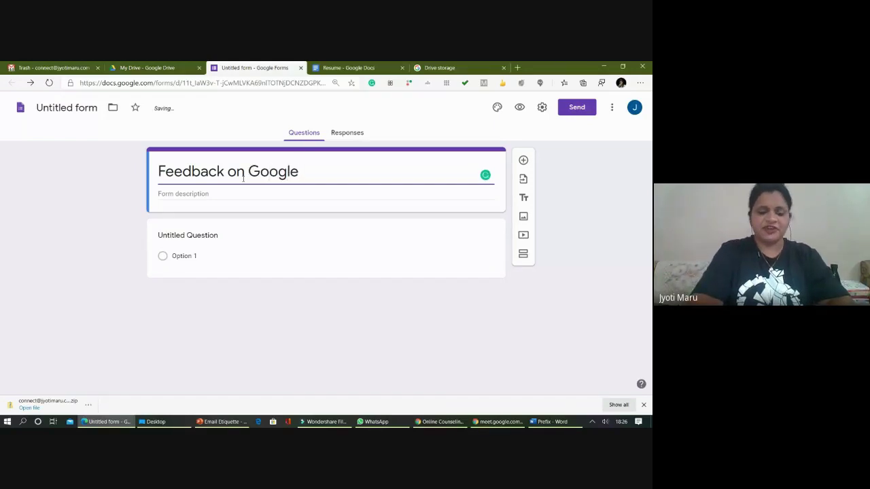
text( F)
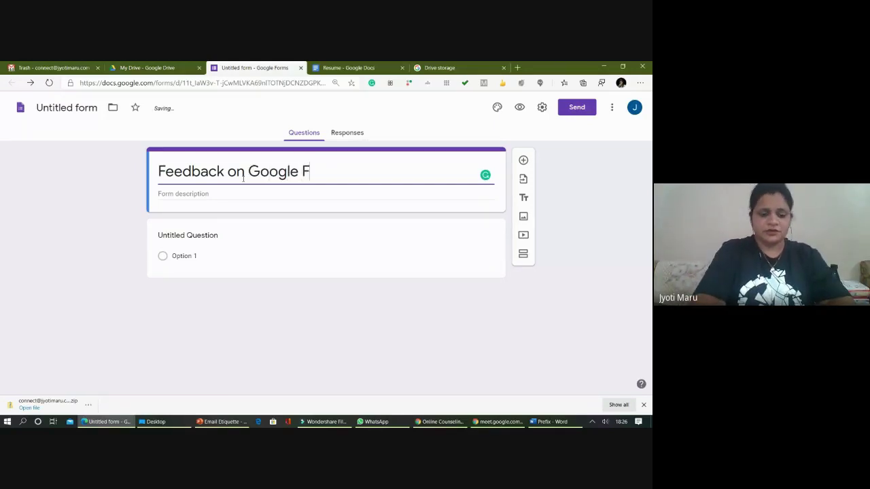
key(BackSpace)
text(Trainin)
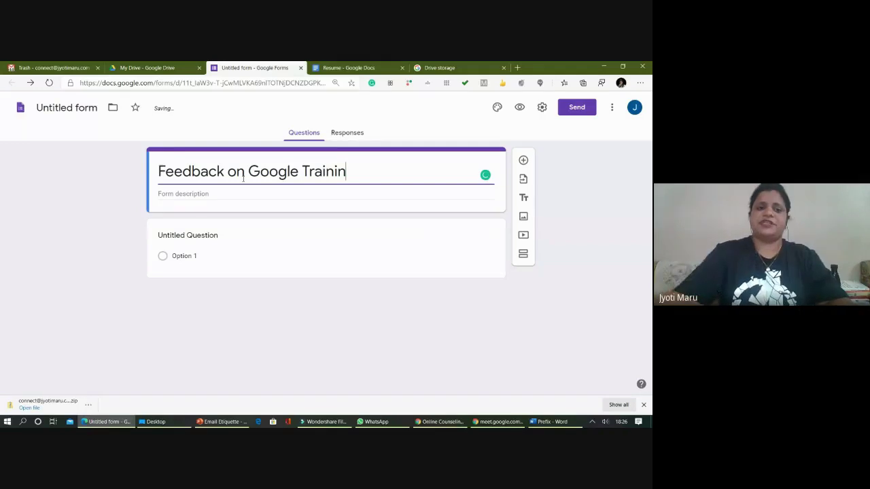
text(g)
- Leave the title for the form description, then bring My Drive to the front
click(219, 195)
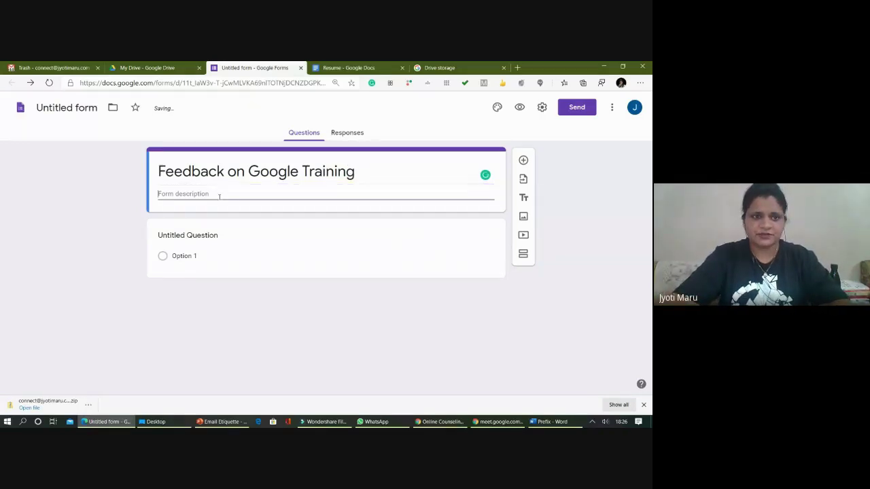
click(154, 68)
scroll(174, 191, up, 10)
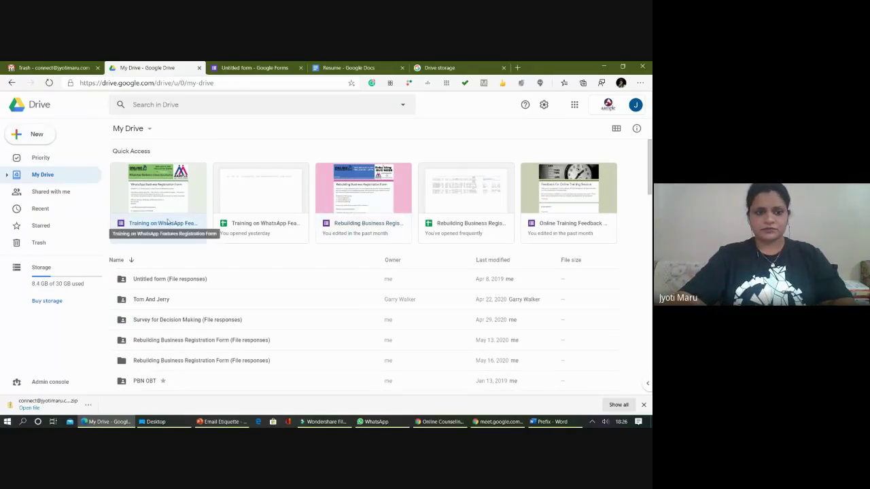
- Open the WhatsApp Business Registration Form from Quick Access, skim it, and return to the feedback form
click(166, 224)
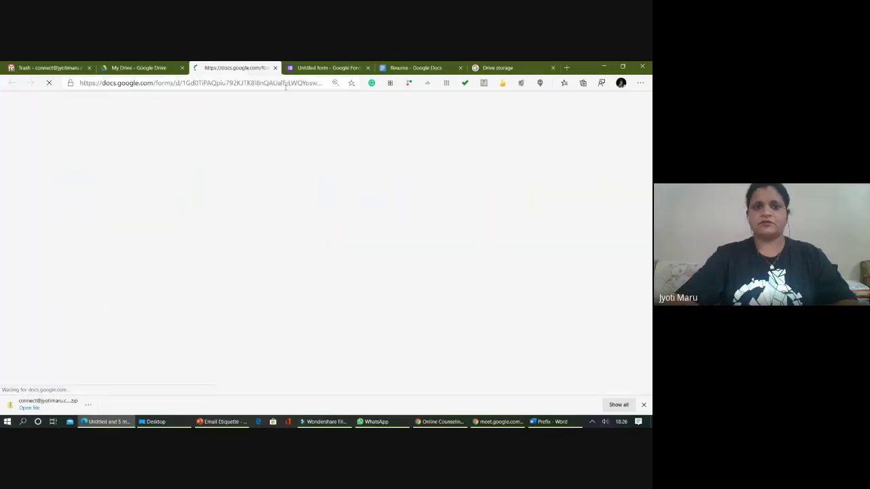
click(309, 65)
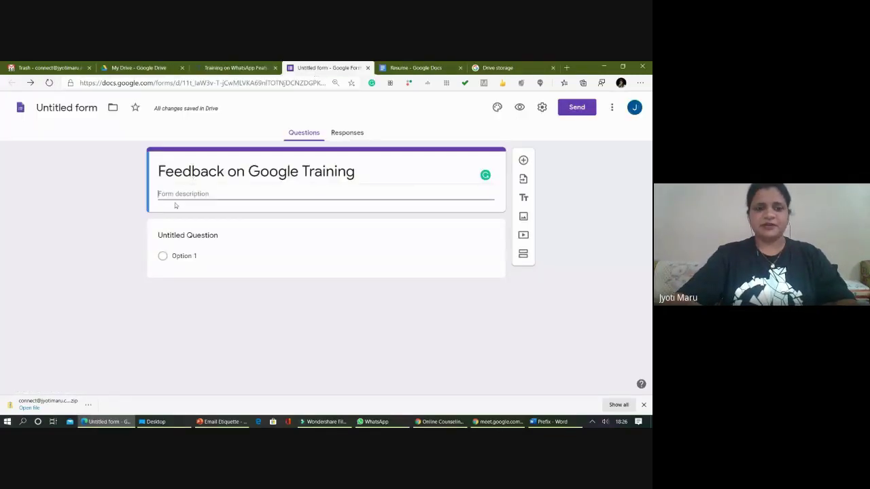
click(230, 68)
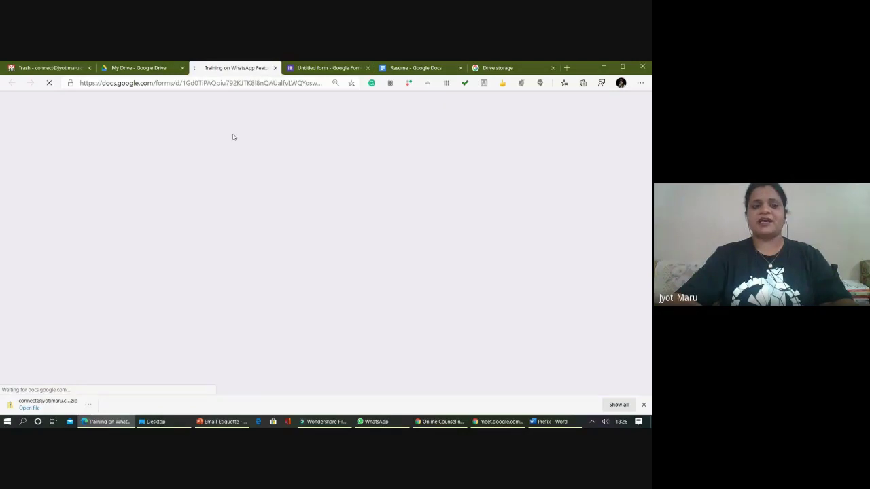
scroll(225, 293, down, 2)
scroll(225, 293, down, 2)
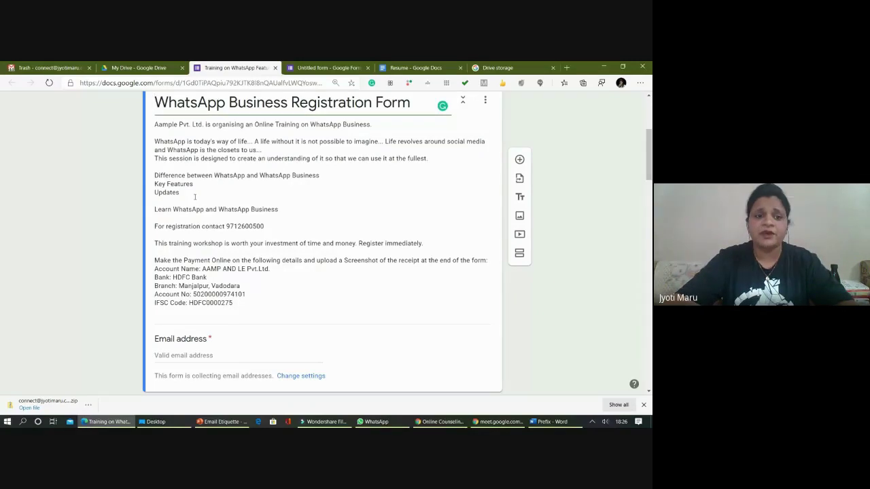
scroll(231, 302, down, 1)
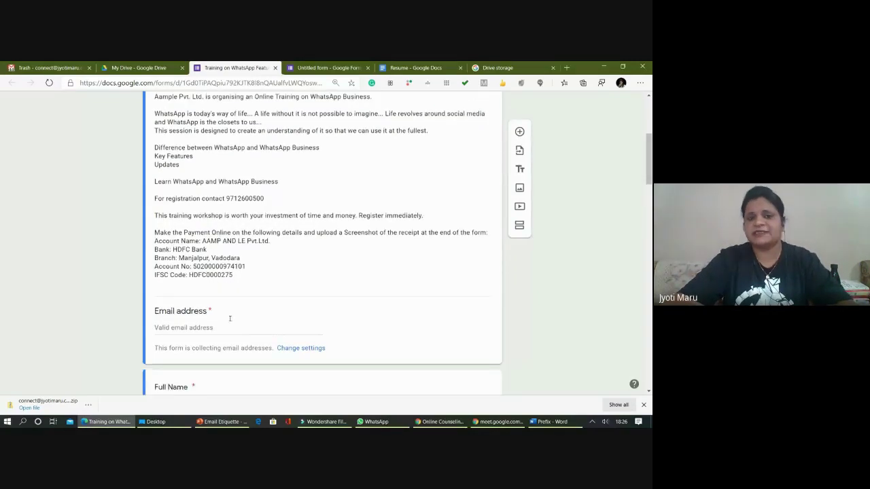
click(310, 63)
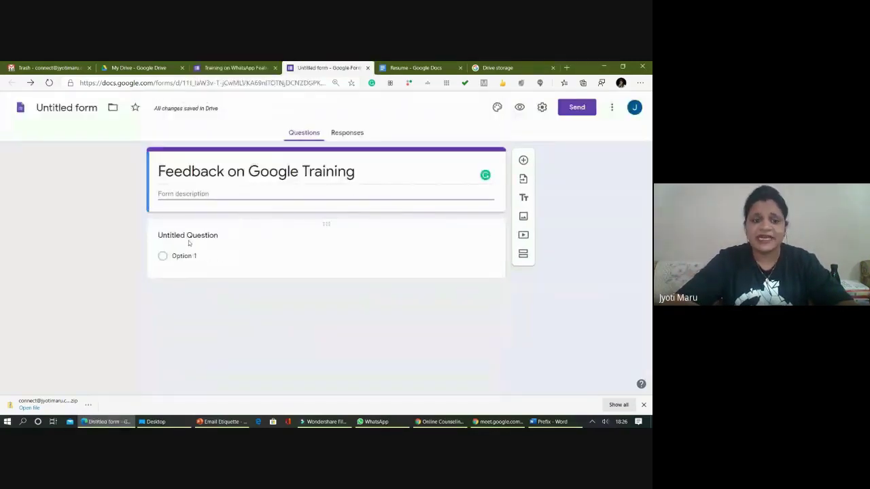
- Make the first question a required Short answer titled 'Name'
click(328, 245)
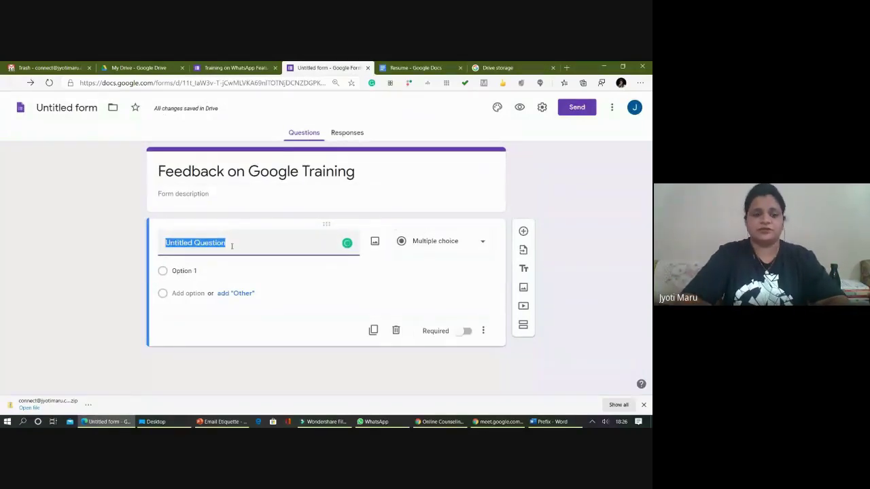
text(Name)
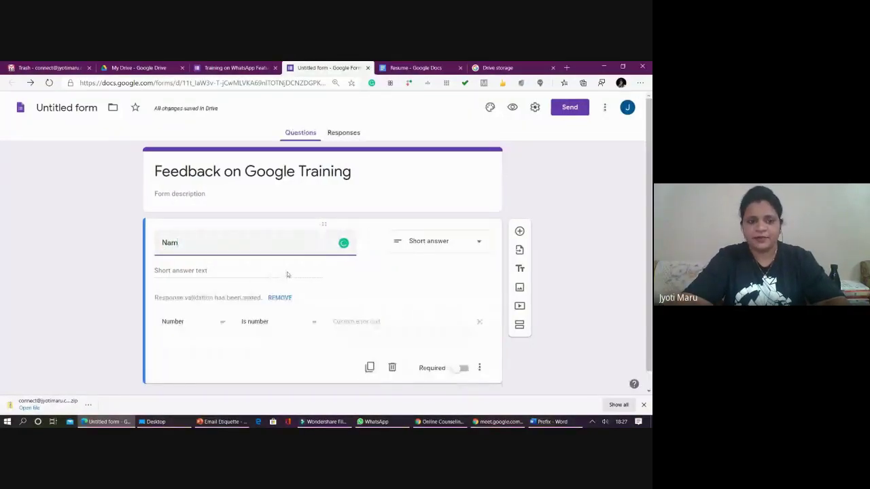
click(450, 247)
click(469, 119)
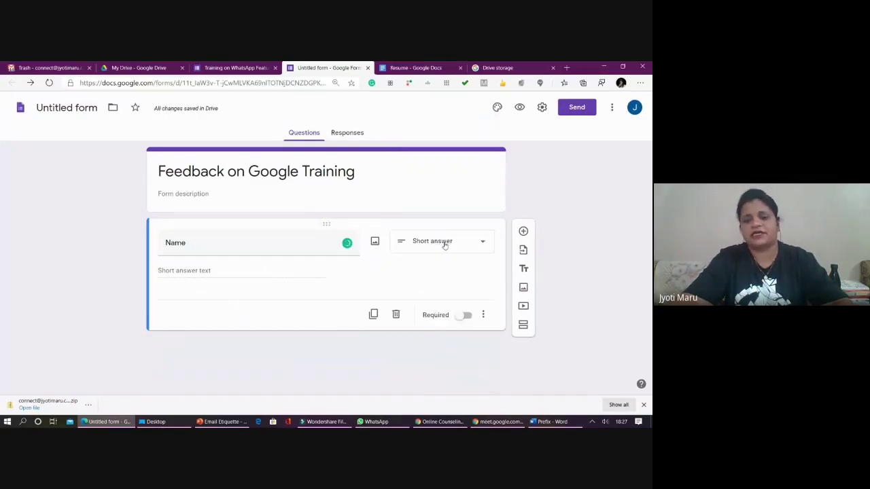
click(466, 315)
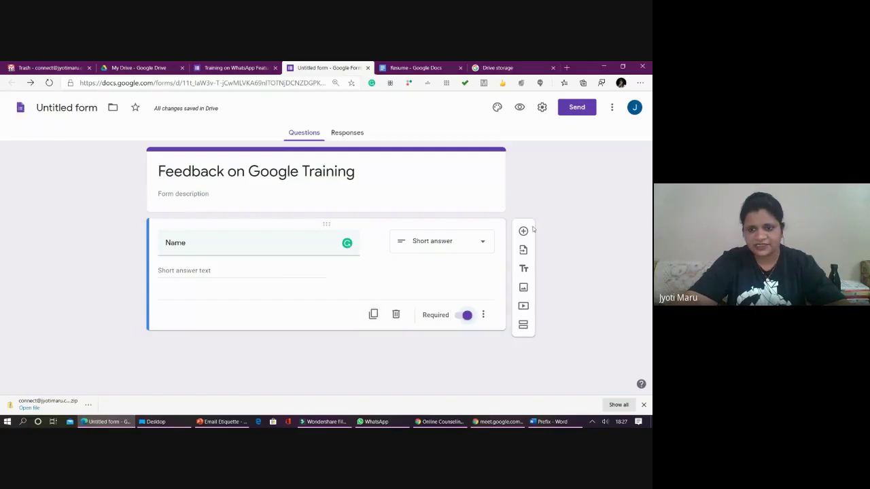
- Duplicate the Name question and start retitling the copy
click(373, 314)
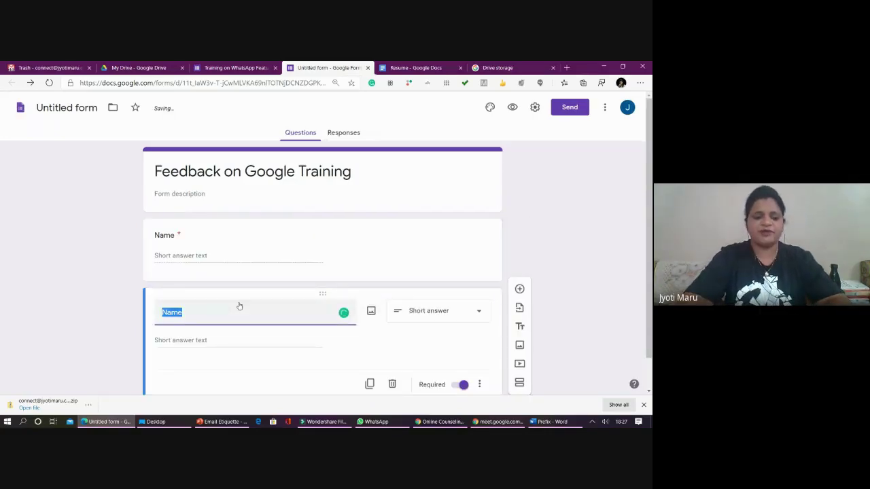
text(Co)
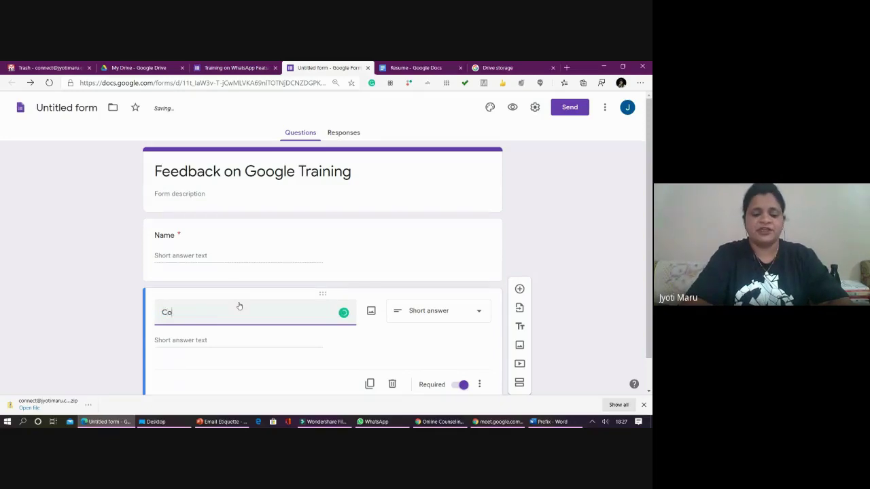
key(BackSpace)
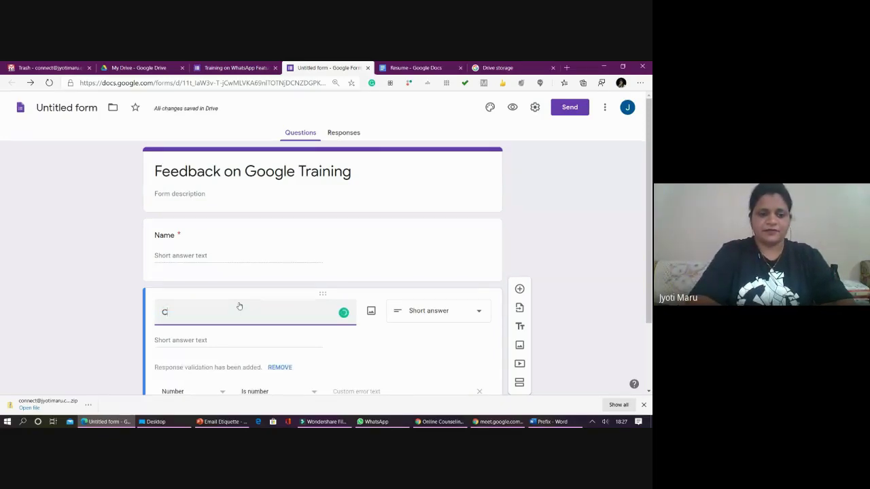
- Retitle the duplicated question 'Contact No.'
text(o)
key(BackSpace)
text(ontact)
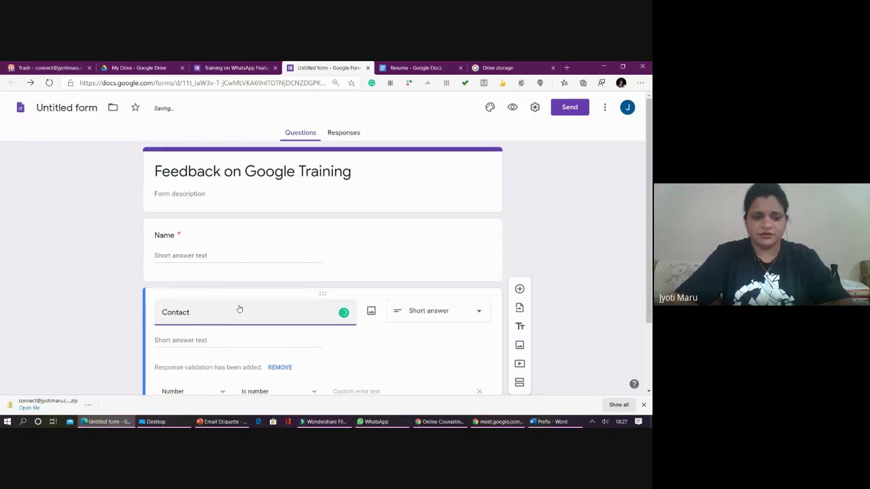
text( No.)
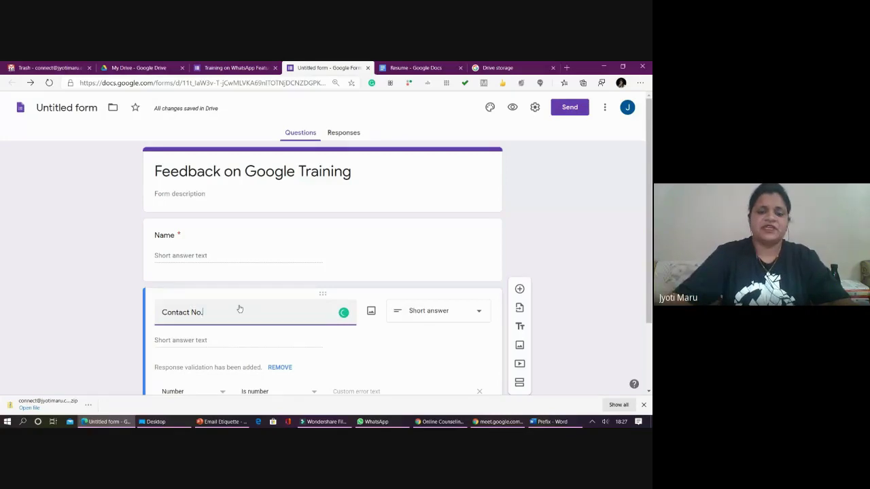
key(Tab)
- Keep the Is number validation and set the custom error text 'Please write Mo. No.'
scroll(410, 300, down, 1)
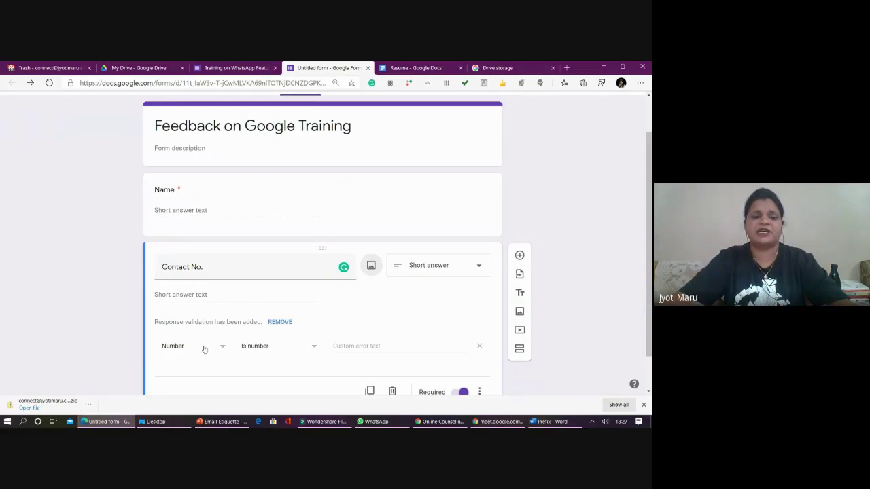
scroll(201, 350, down, 1)
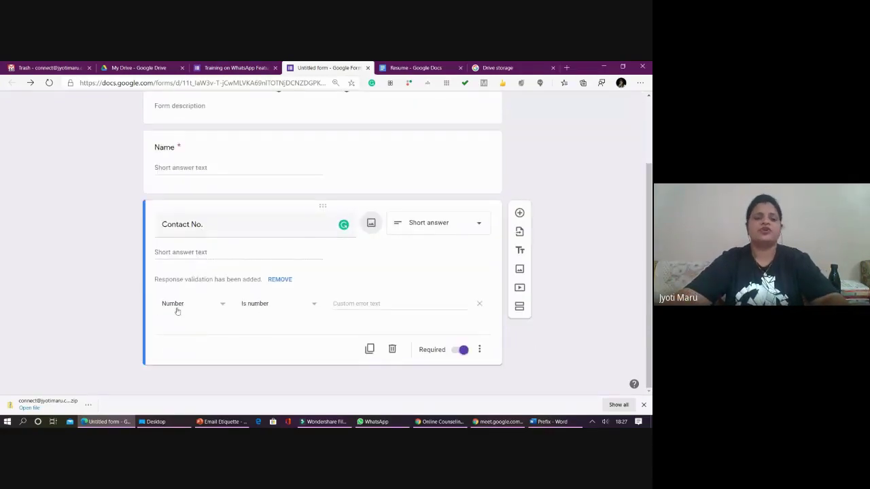
click(256, 309)
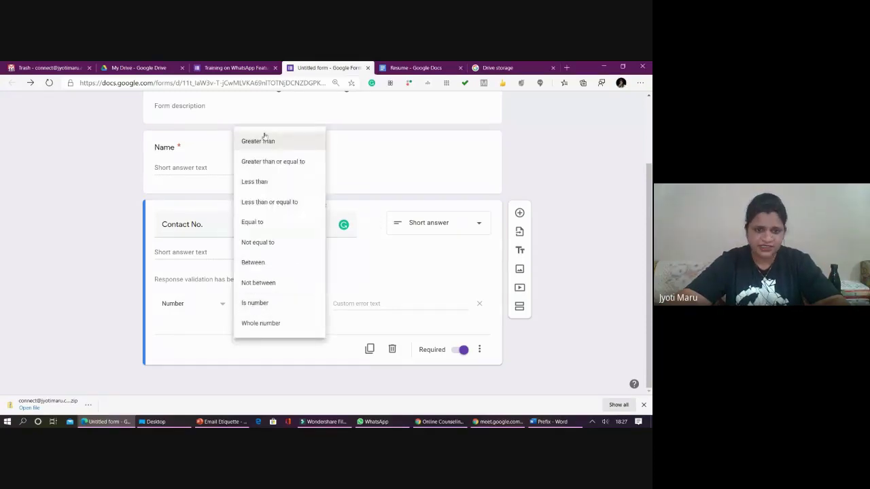
click(197, 293)
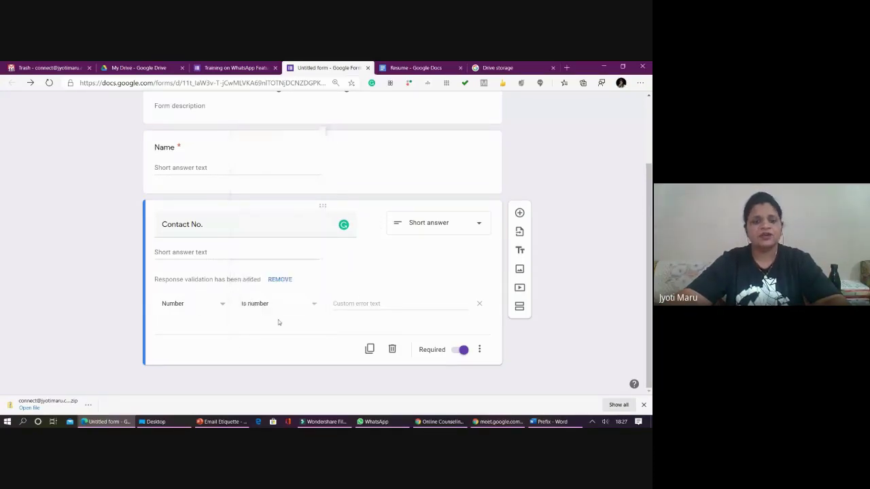
click(382, 306)
text(Ple)
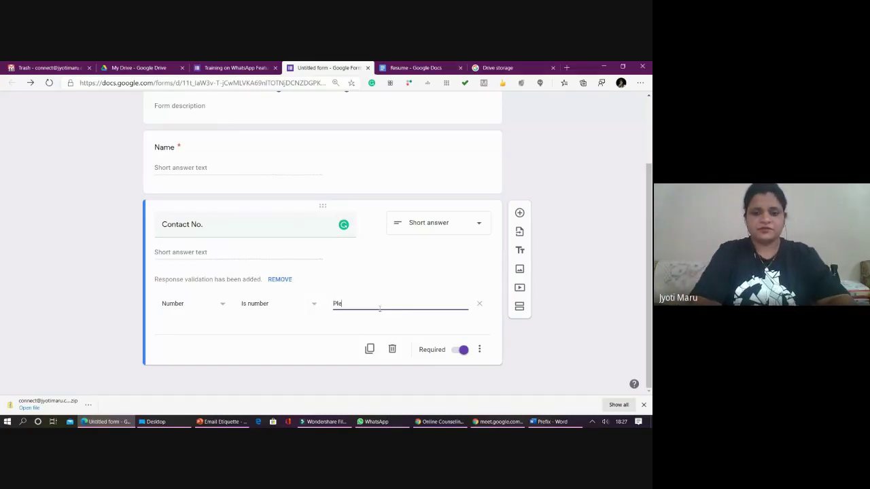
text(ase wri)
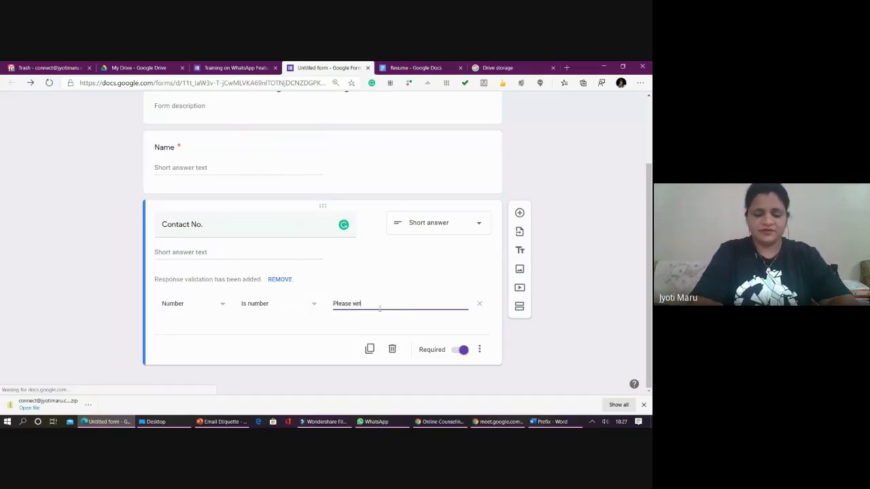
text(te )
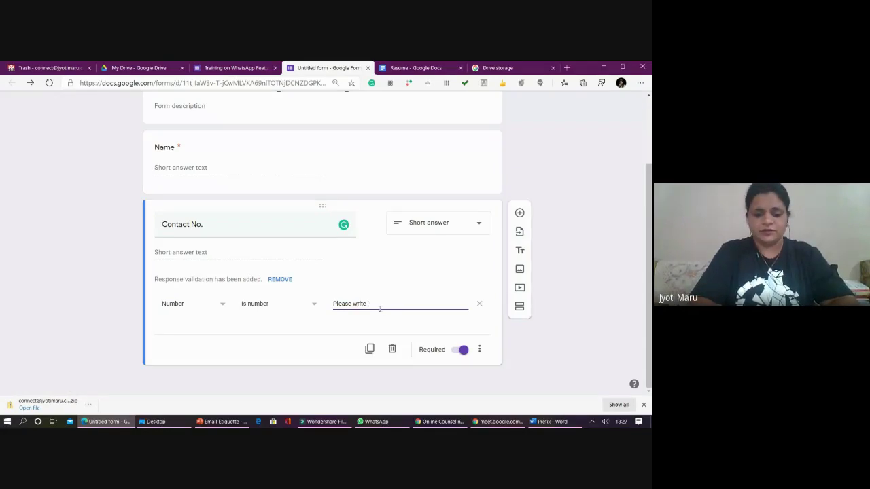
text(Mo. No.)
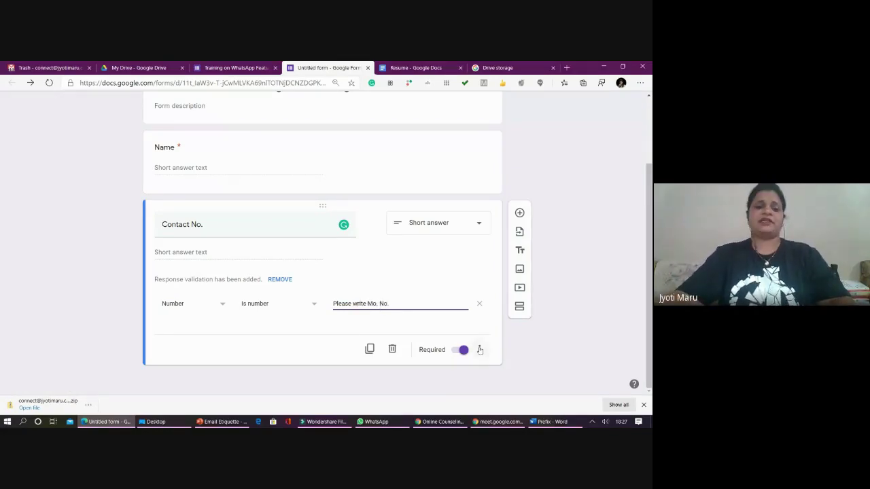
click(238, 68)
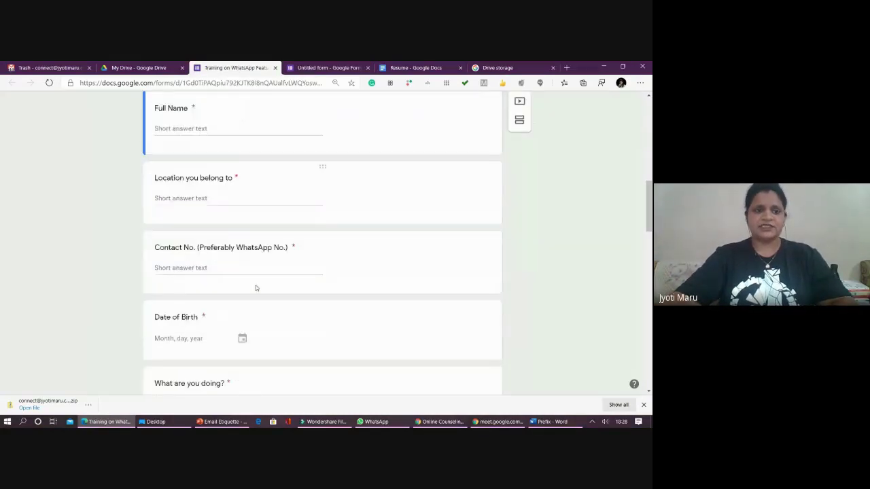
- Scroll the WhatsApp registration form down to inspect its Date of Birth question
scroll(246, 256, down, 1)
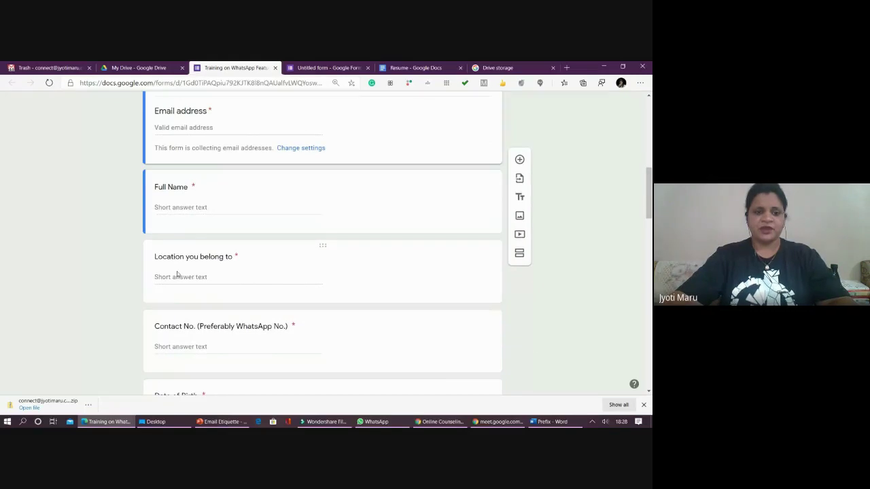
scroll(182, 274, down, 2)
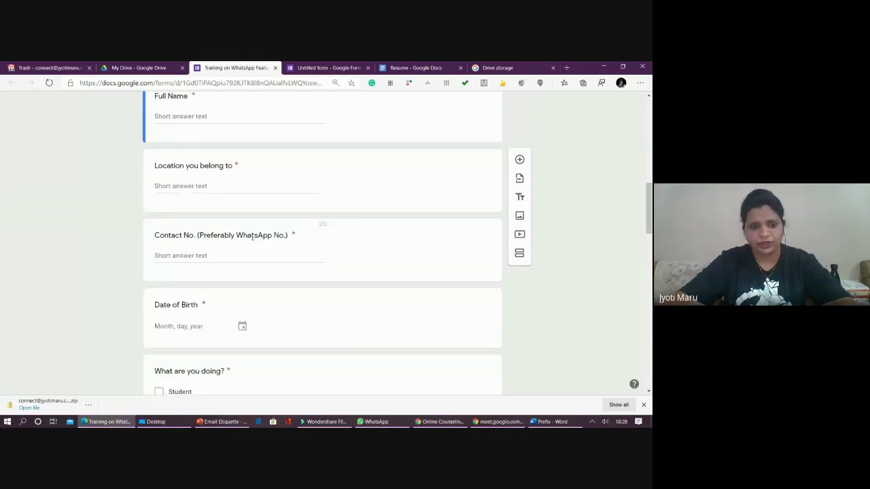
scroll(252, 237, down, 2)
click(173, 220)
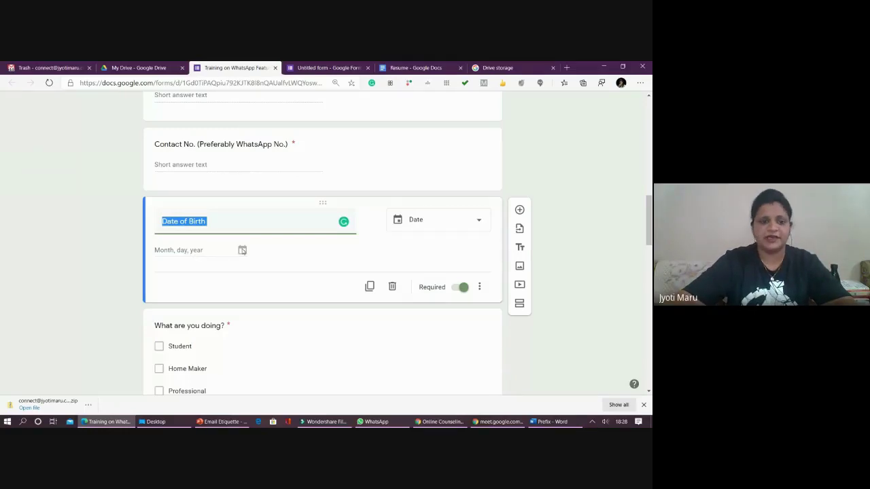
click(122, 257)
- Inspect the payment receipt upload question, then scroll back up to the banner header
scroll(177, 279, down, 6)
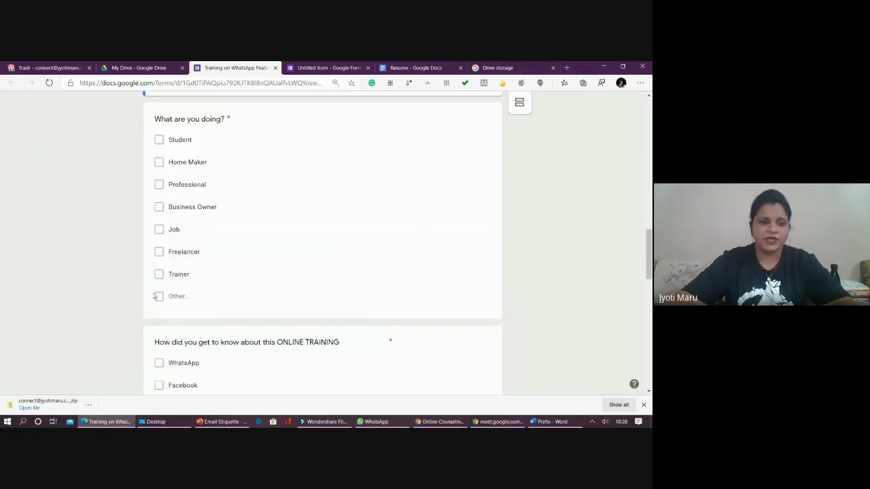
scroll(216, 292, down, 3)
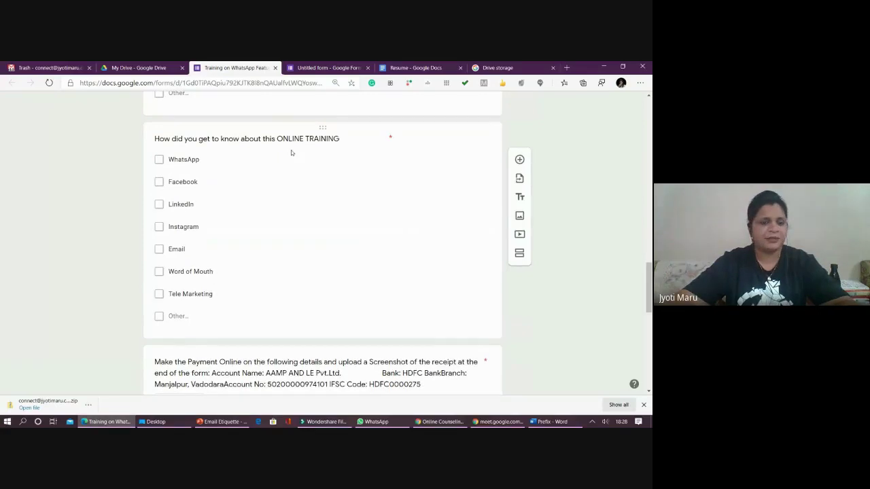
scroll(223, 292, up, 4)
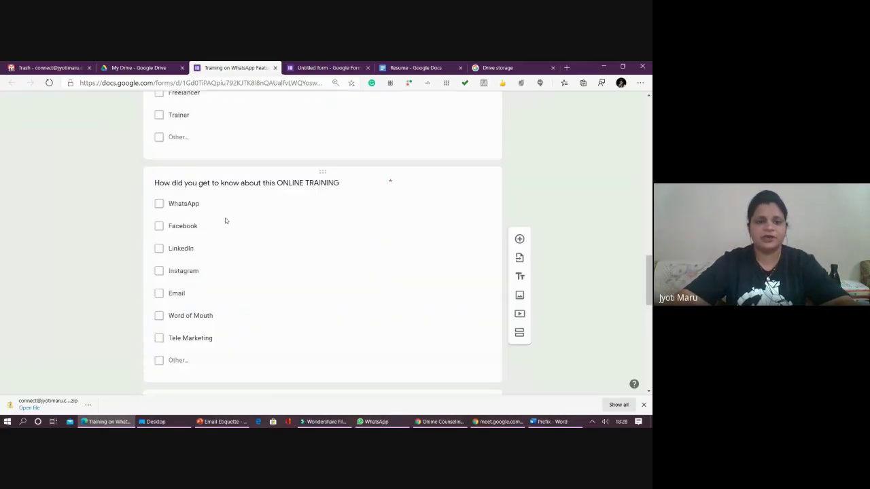
scroll(234, 231, down, 1)
scroll(247, 235, up, 2)
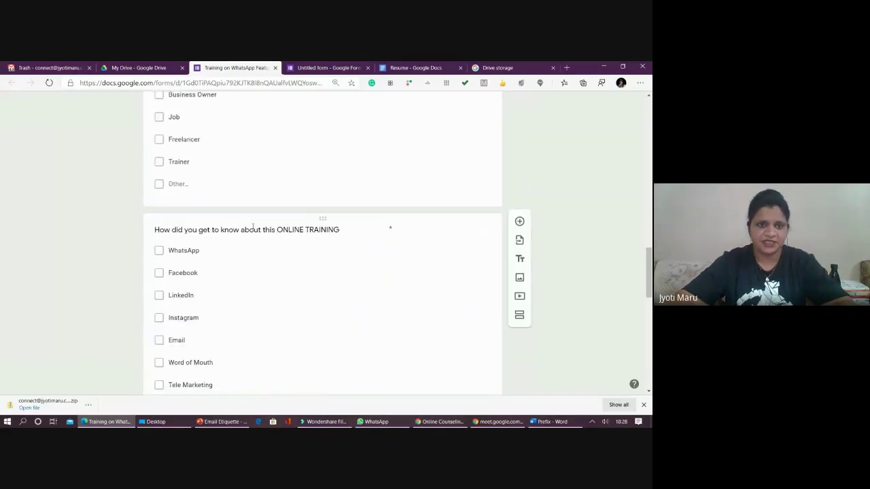
scroll(252, 226, up, 2)
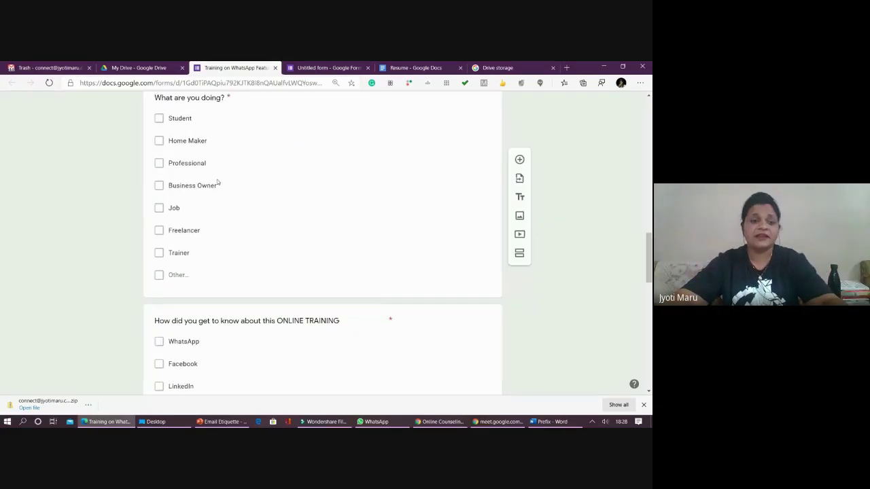
scroll(164, 263, down, 7)
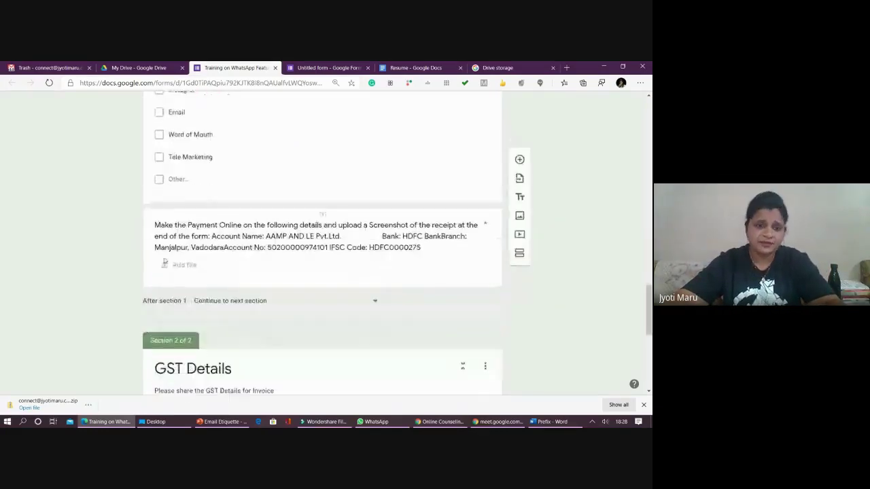
click(266, 246)
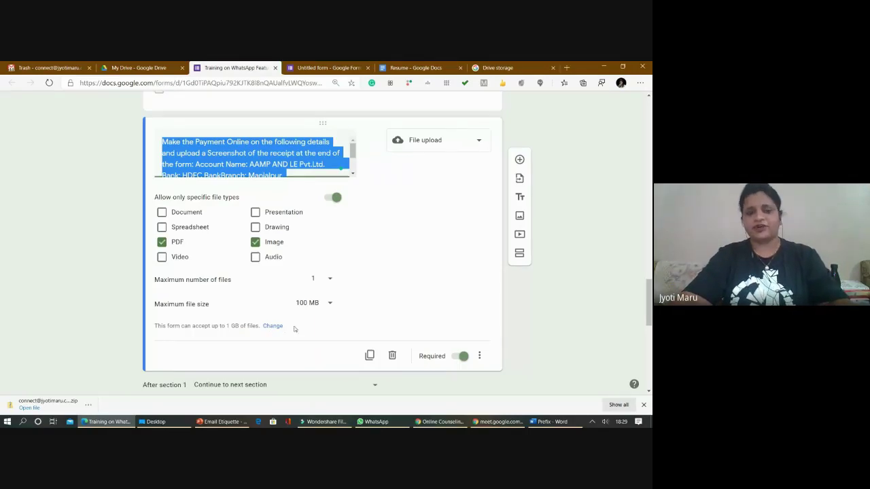
scroll(296, 328, down, 4)
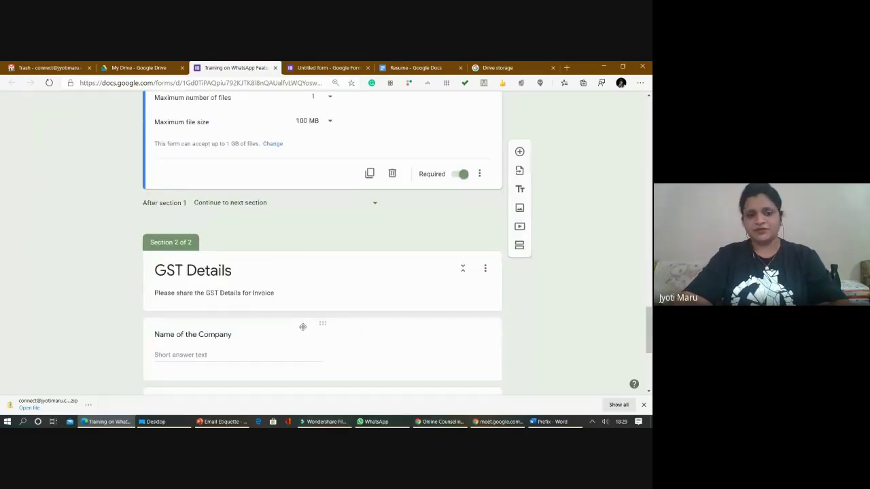
scroll(303, 326, down, 5)
scroll(298, 326, up, 5)
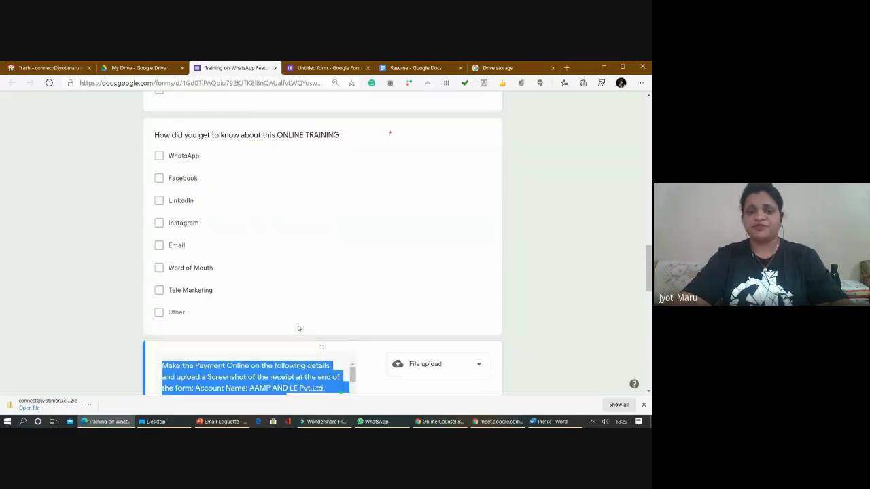
scroll(296, 322, up, 10)
scroll(289, 305, up, 1)
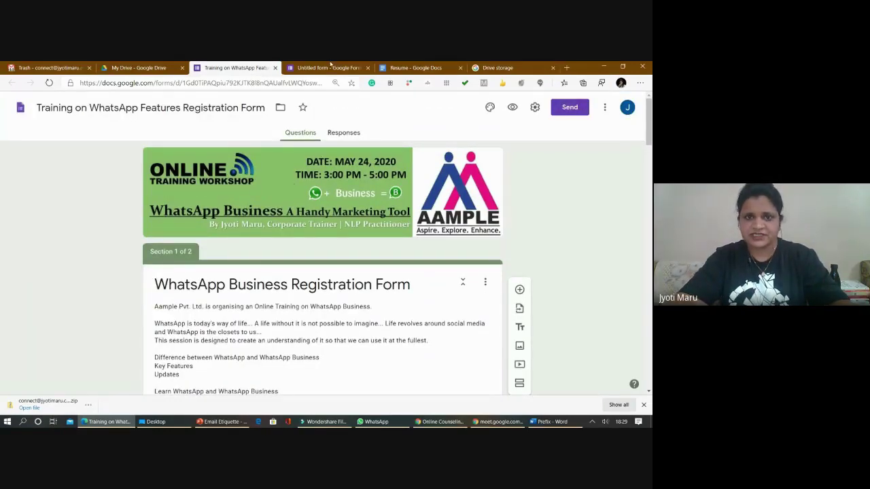
- Upload 'Rebuilding Business Google Form Header 2' as the feedback form's header image
click(331, 66)
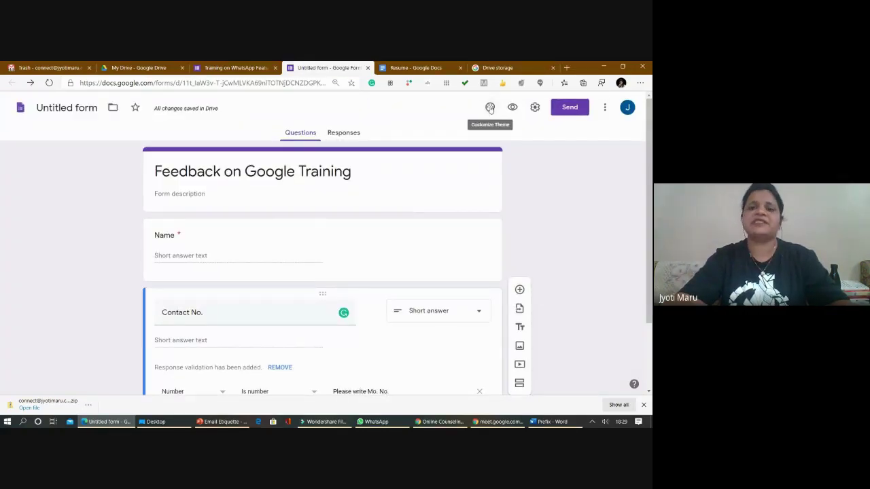
click(490, 108)
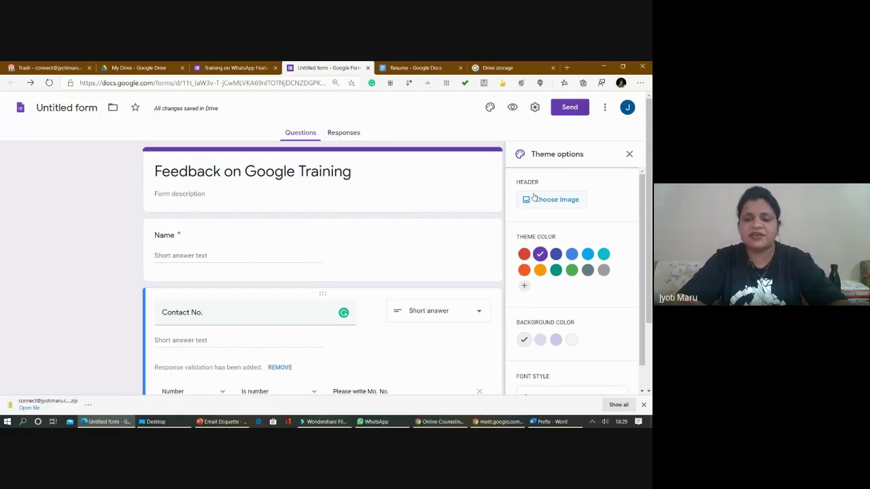
click(551, 204)
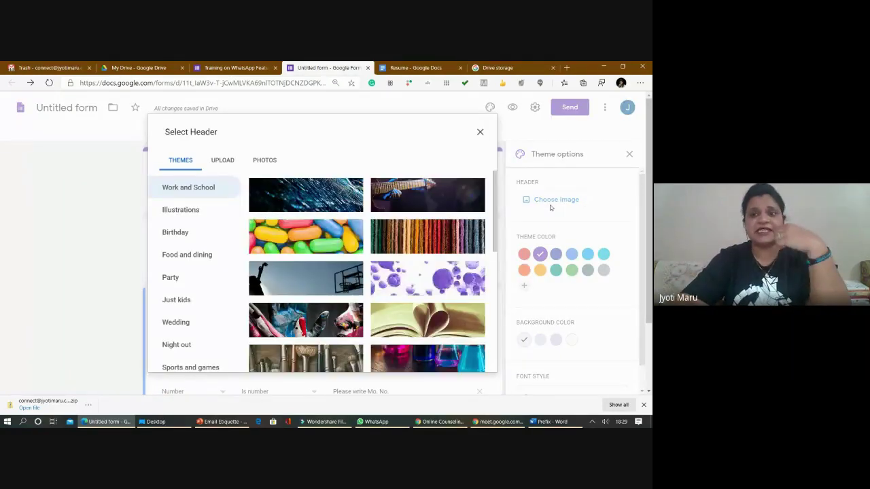
click(225, 165)
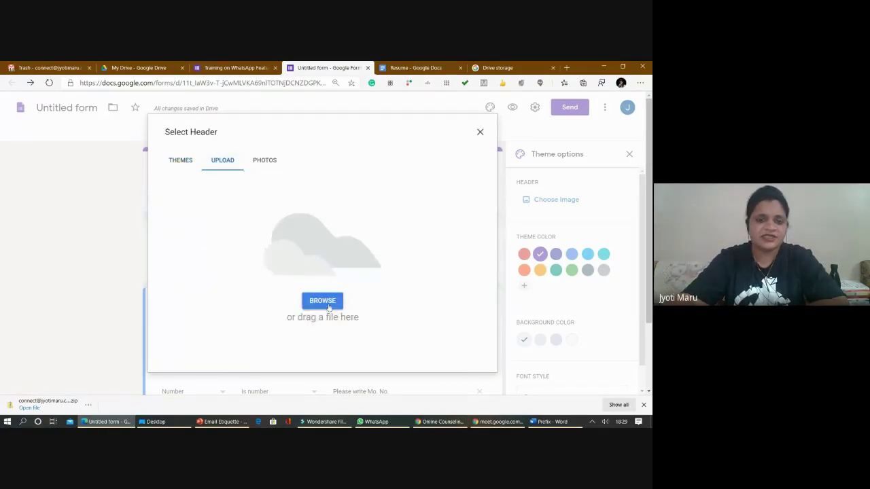
click(328, 304)
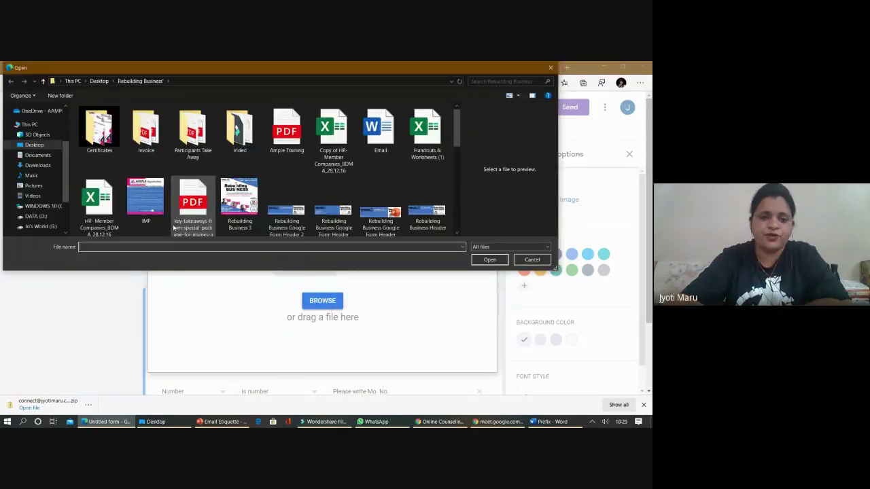
click(295, 230)
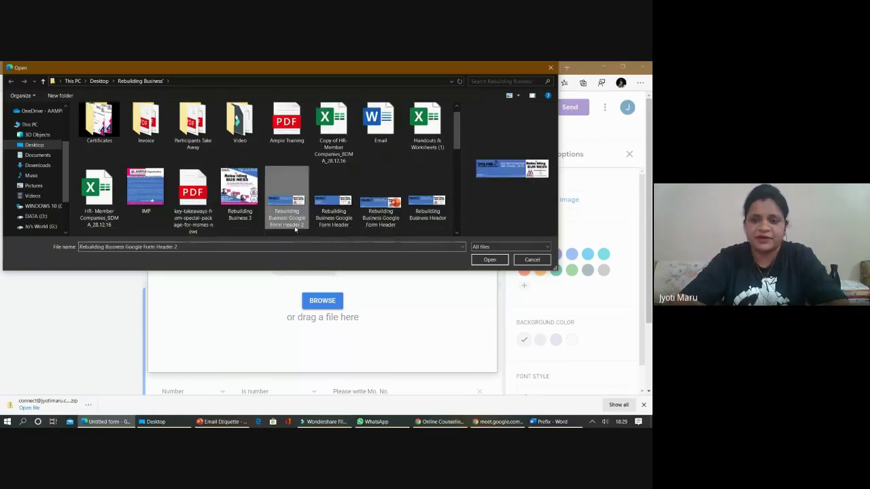
click(476, 260)
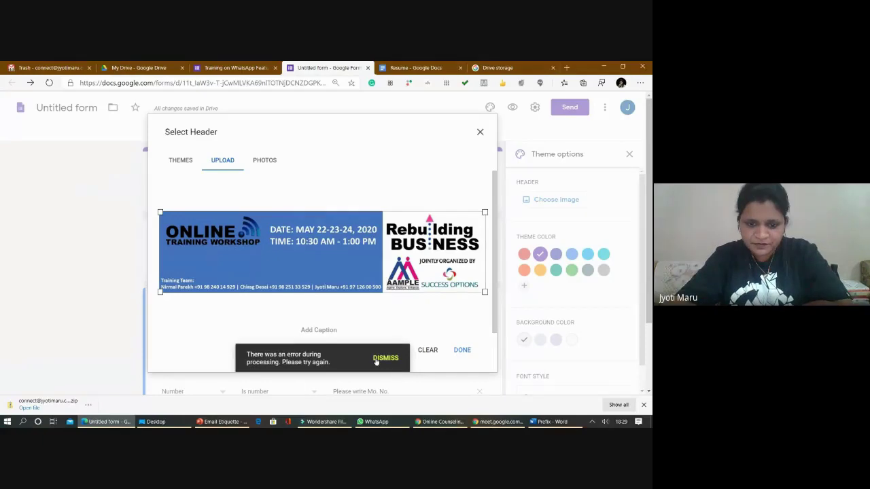
click(374, 359)
click(461, 352)
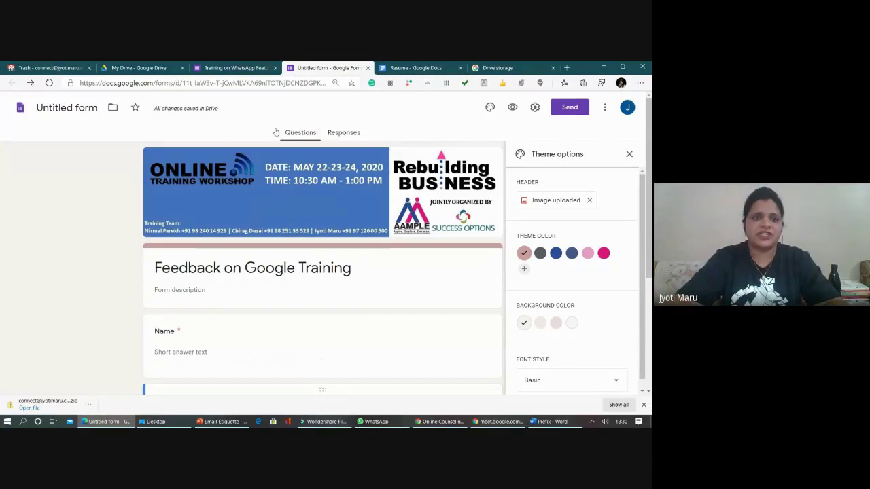
click(377, 422)
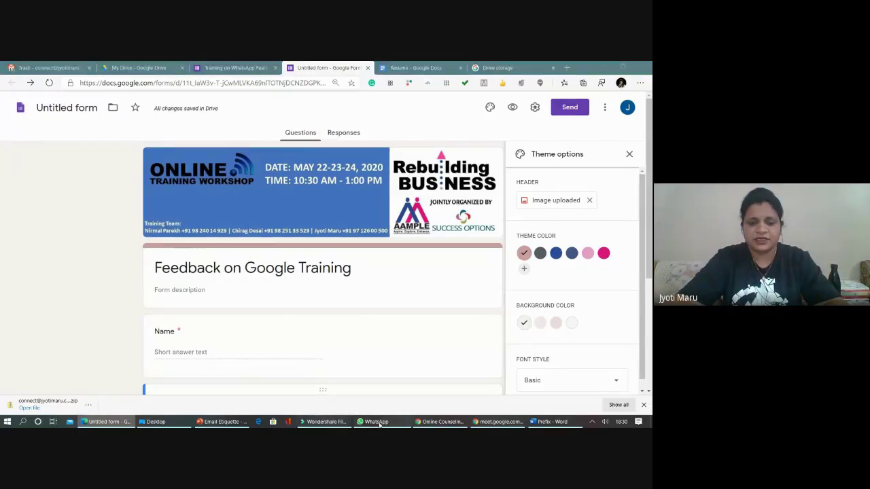
click(309, 312)
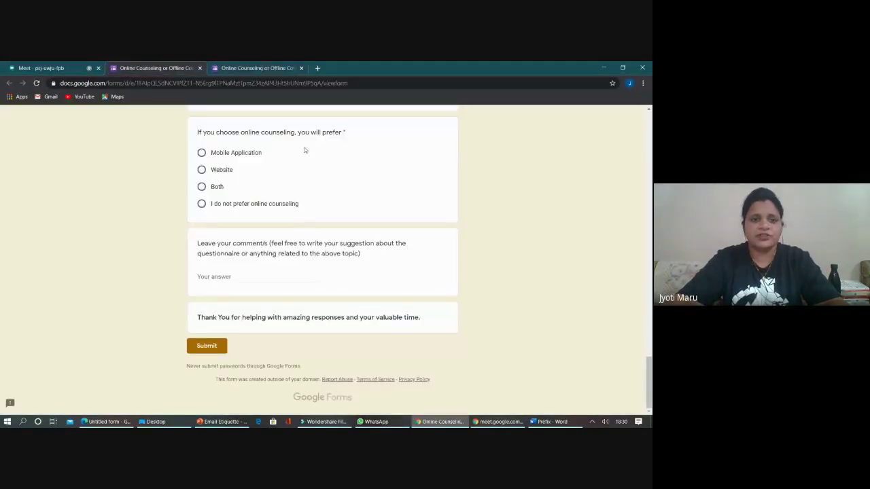
scroll(272, 191, up, 10)
scroll(271, 186, up, 10)
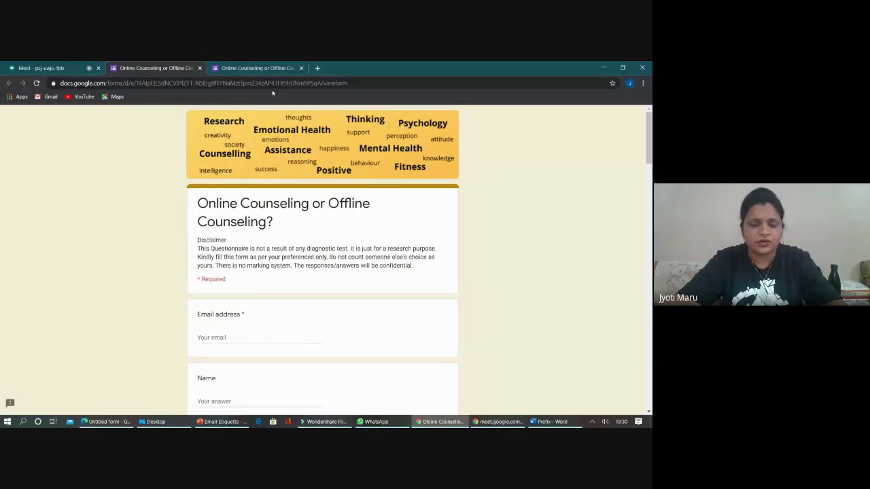
key(alt+Tab)
key(Tab)
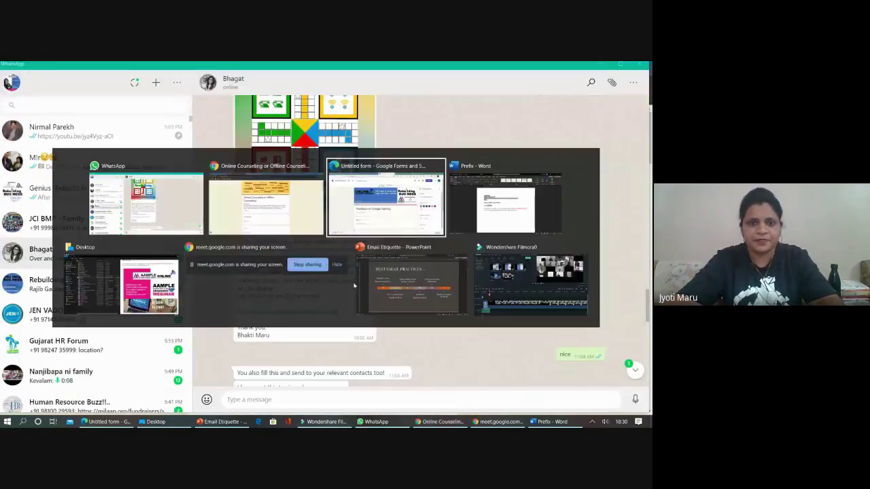
scroll(292, 231, down, 3)
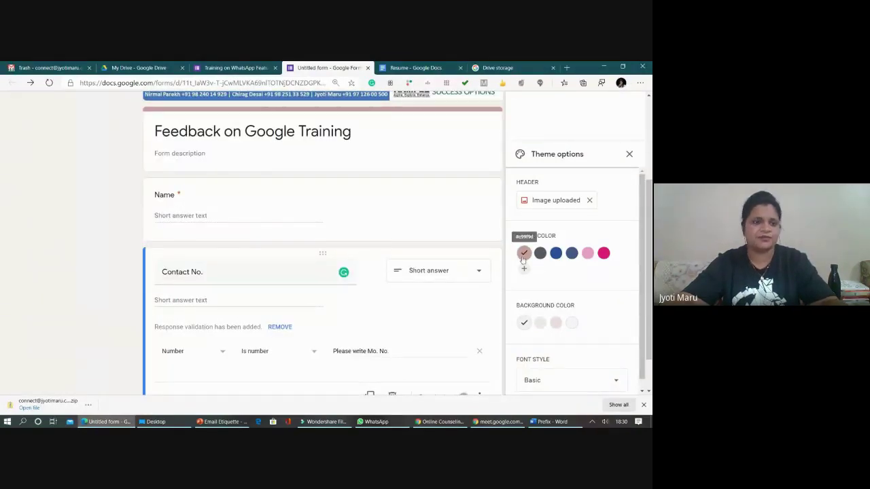
- Apply a magenta theme colour, a darker pink background and the Formal font style
click(603, 252)
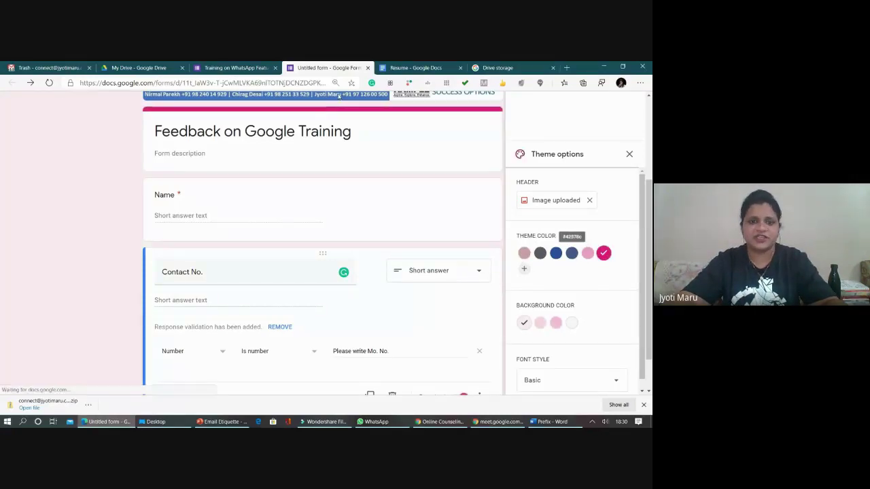
click(557, 324)
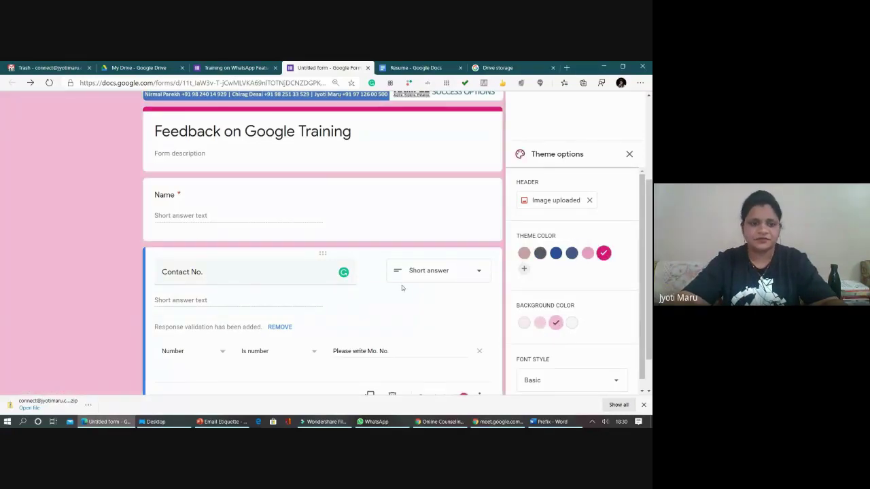
scroll(405, 261, down, 1)
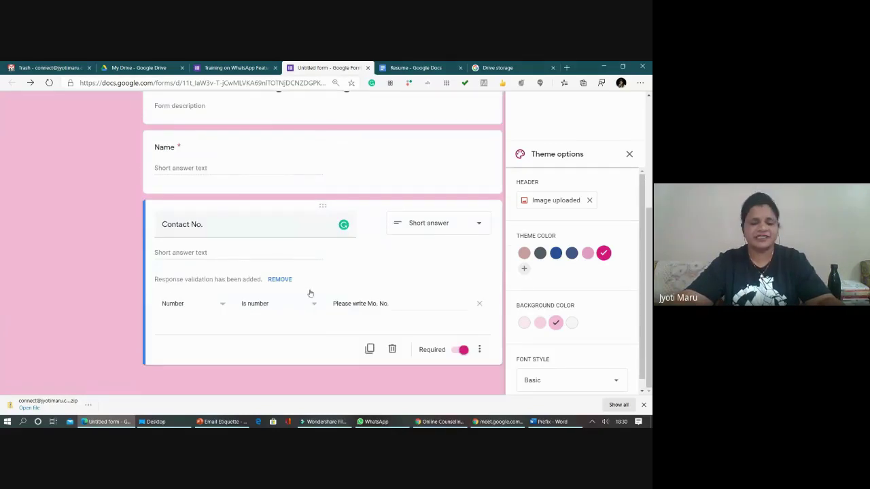
scroll(549, 339, down, 1)
click(547, 369)
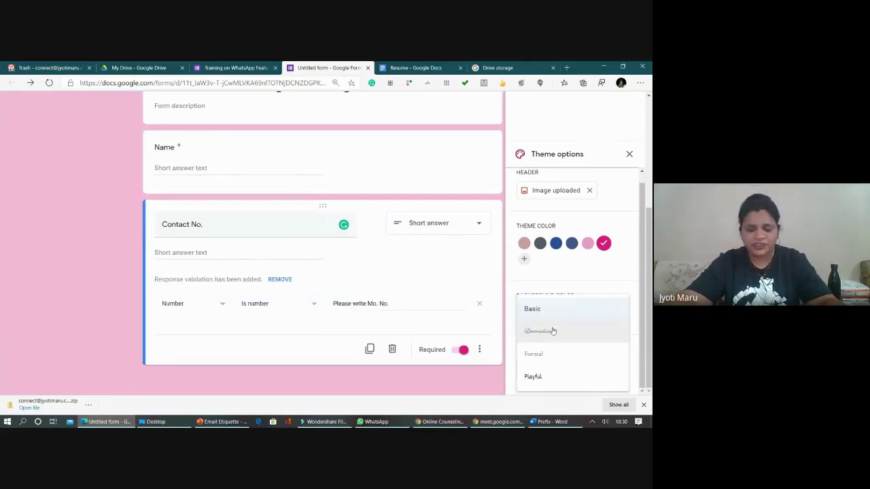
click(550, 354)
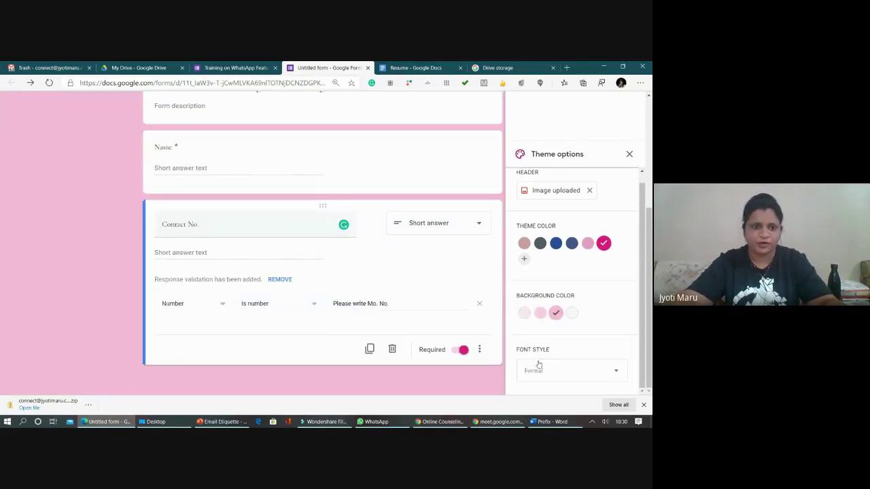
click(162, 151)
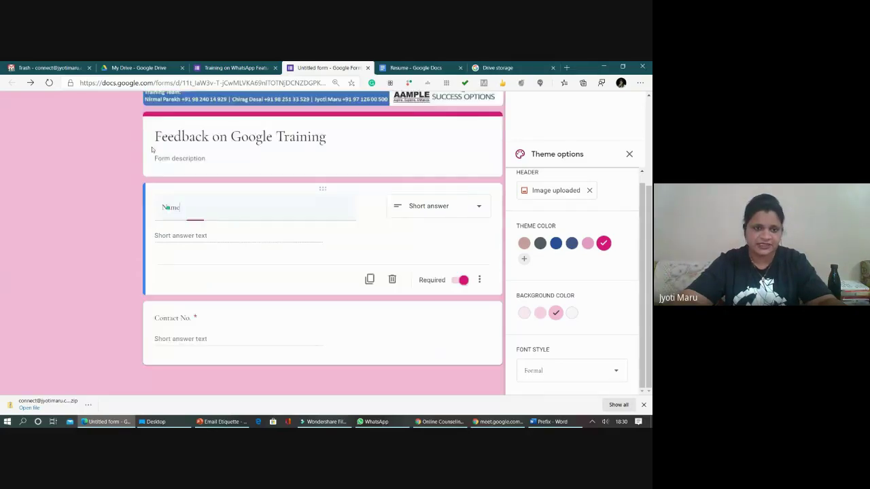
scroll(204, 204, up, 2)
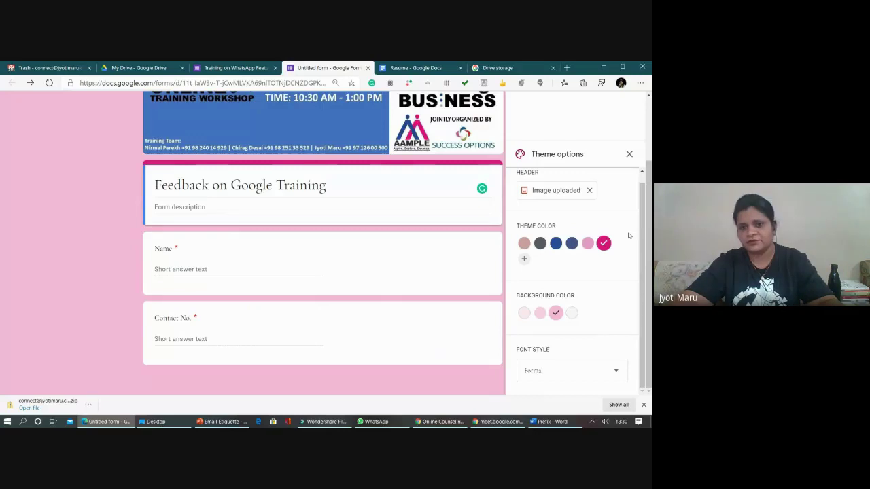
- Close the theme options and preview the Feedback on Google Training form
click(629, 154)
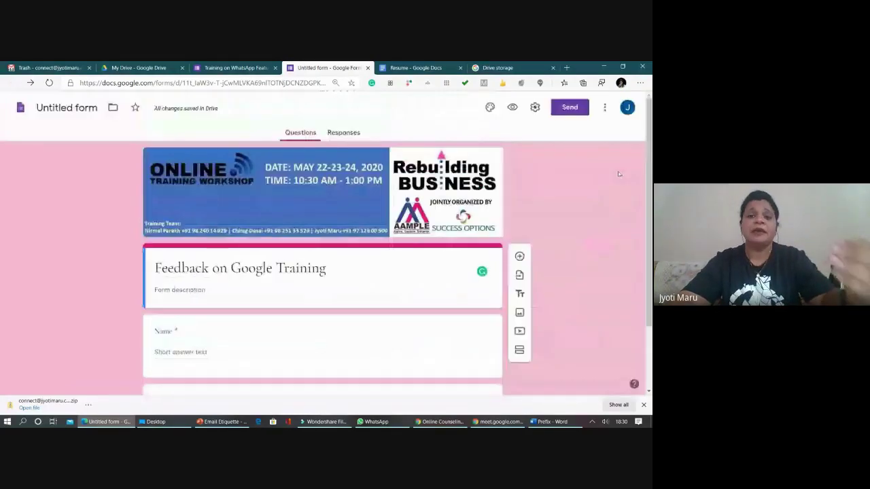
click(513, 108)
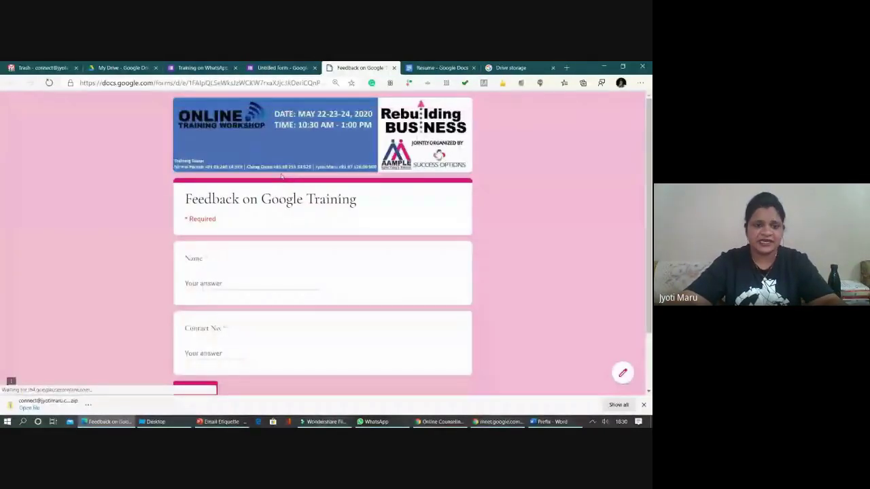
scroll(281, 187, down, 2)
scroll(245, 218, up, 1)
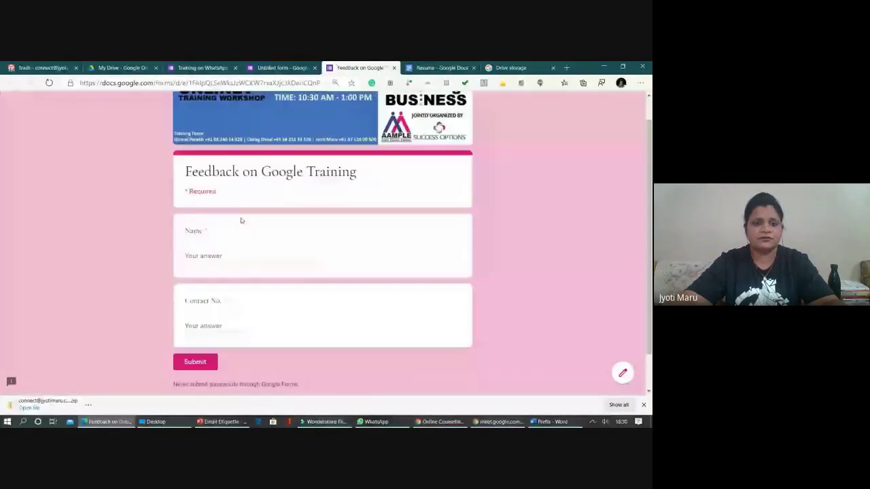
- Preview the WhatsApp registration form and fill the e-mail answer from autofill
click(183, 70)
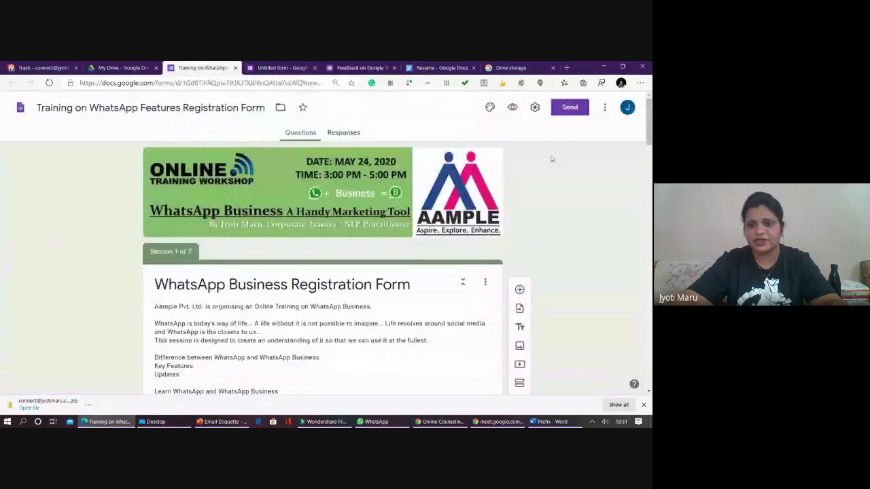
click(512, 107)
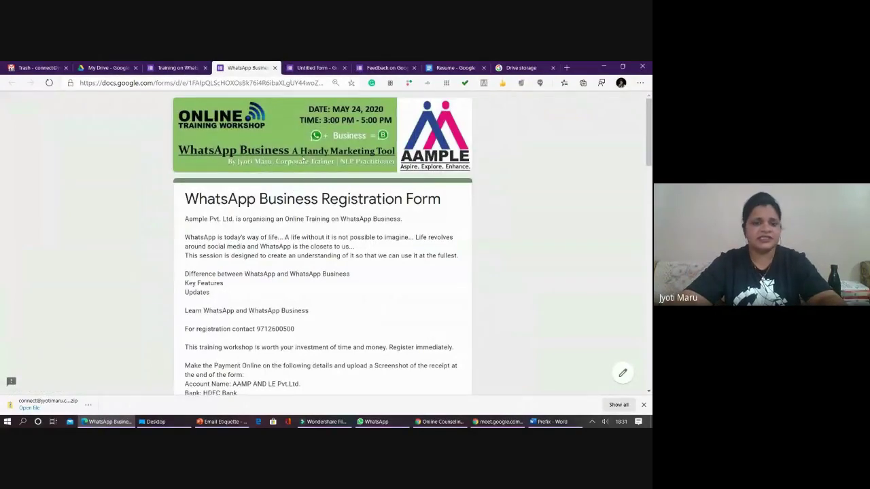
scroll(303, 159, down, 4)
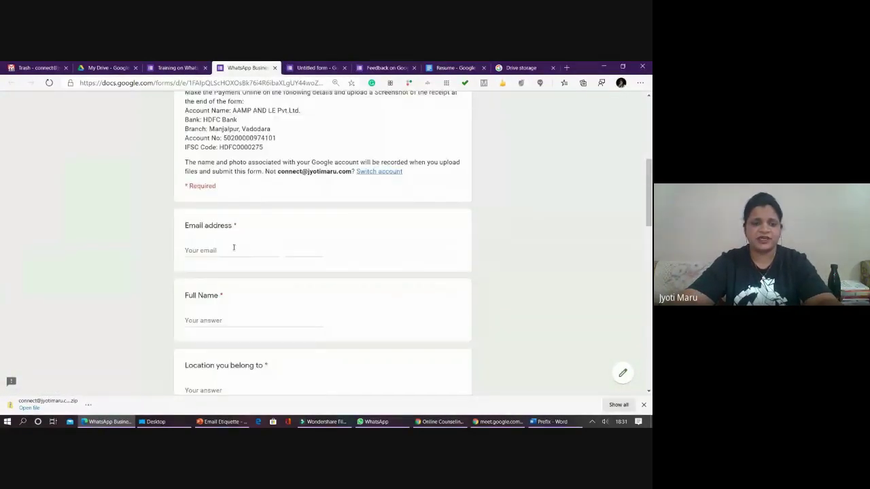
click(234, 248)
click(224, 263)
scroll(222, 284, down, 1)
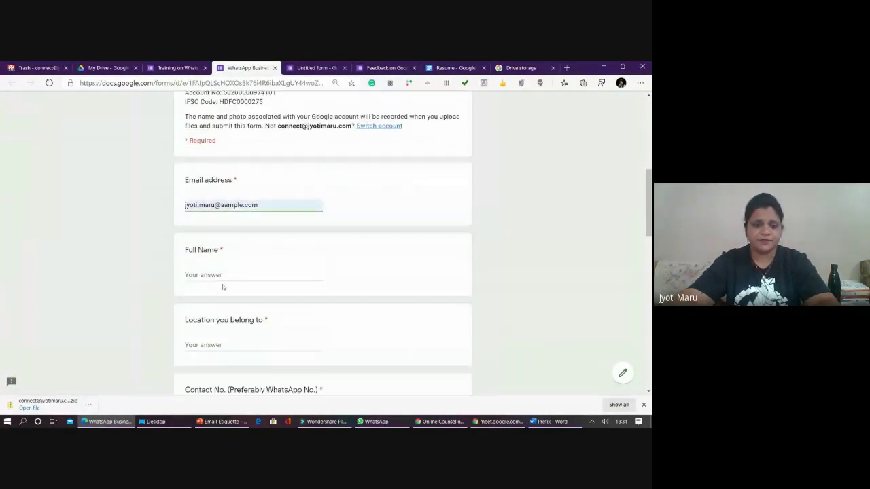
- Enter the respondent's full name and the location 'baroda'
click(223, 276)
scroll(223, 276, down, 1)
text(j)
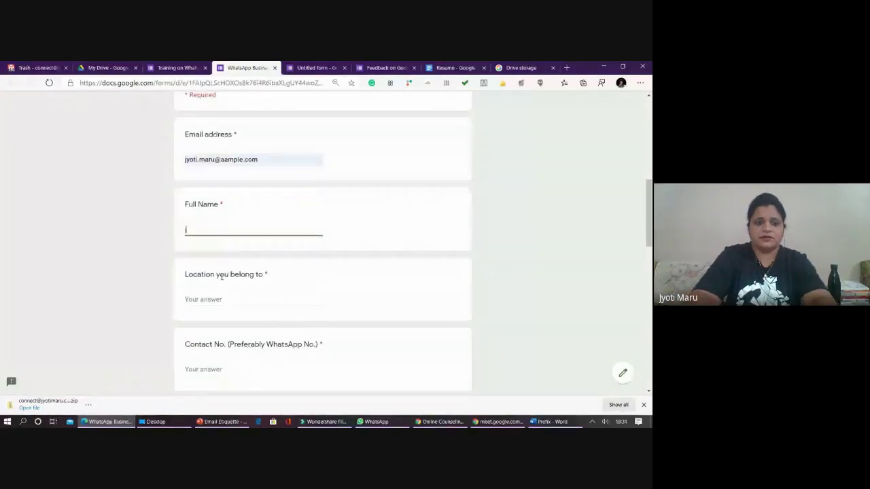
text(yoti)
key(Tab)
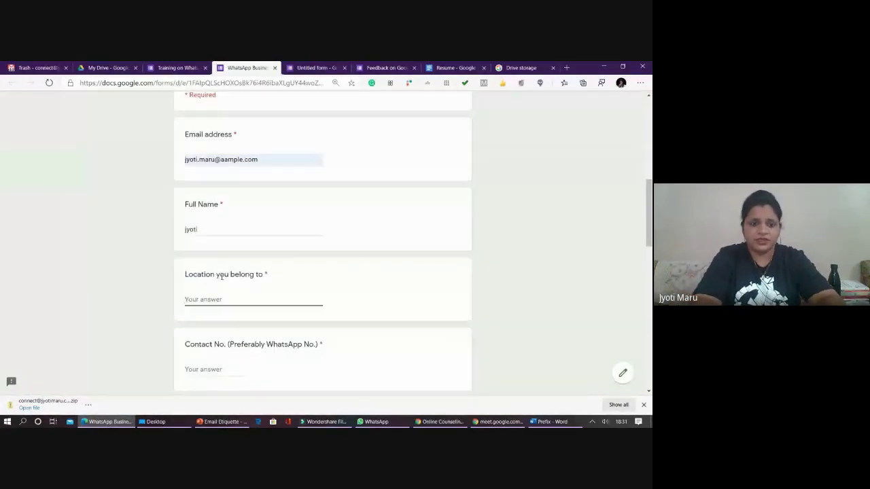
text(barod)
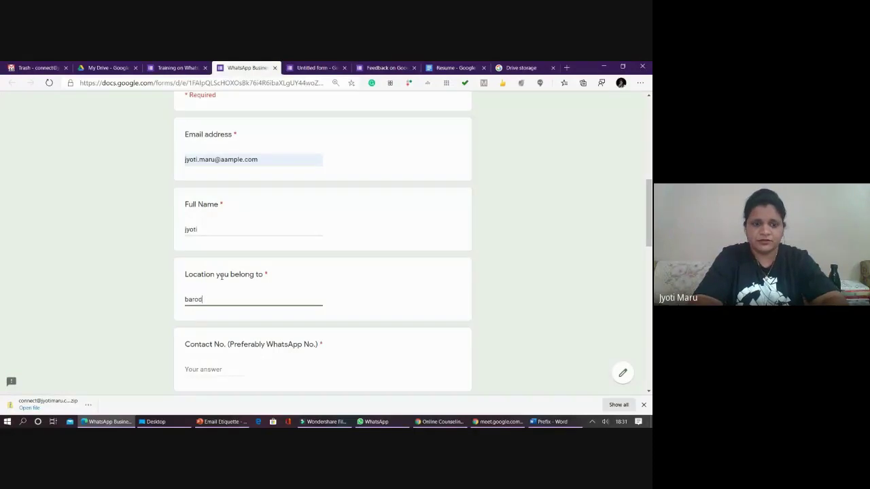
text(a)
key(Tab)
- Replace the invalid Contact No. text with a phone number and enter Date of Birth 21/10/2020
scroll(222, 275, down, 2)
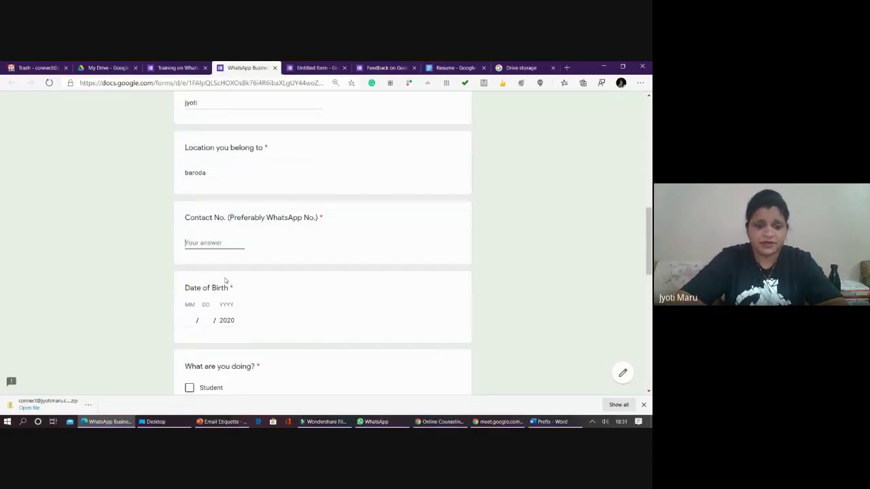
text(sakdha;)
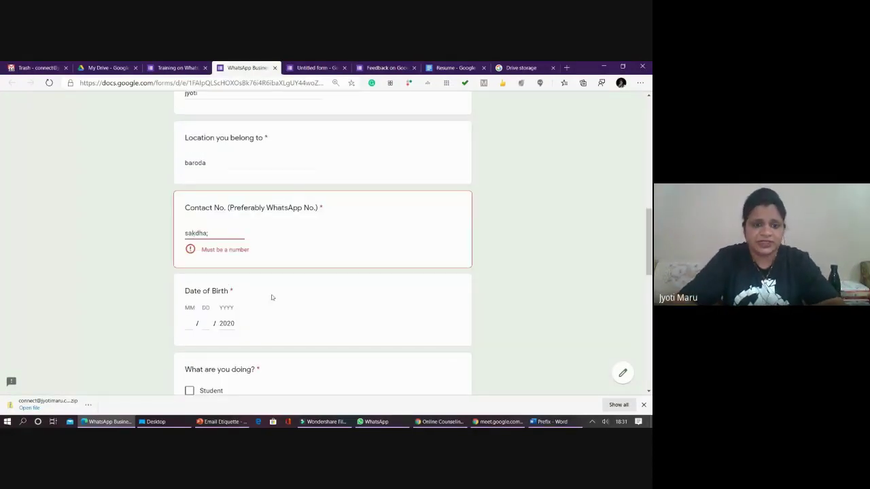
key(ctrl+a)
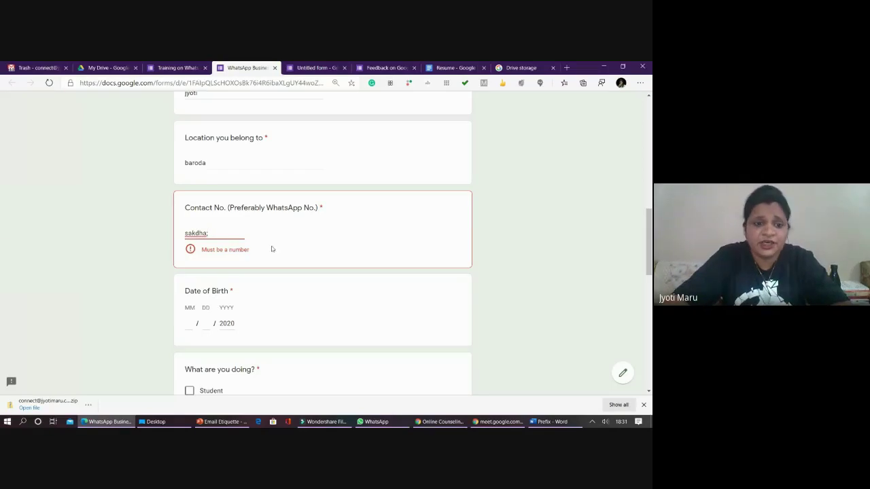
drag(197, 249, 244, 256)
drag(210, 234, 165, 237)
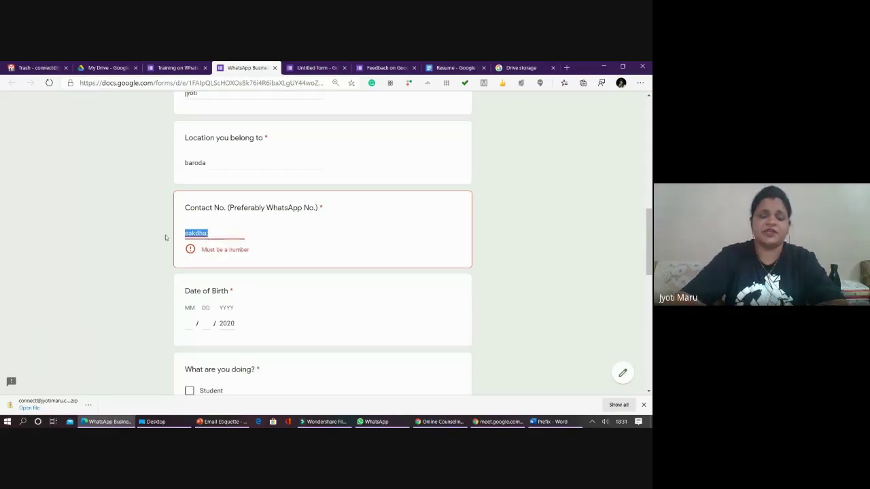
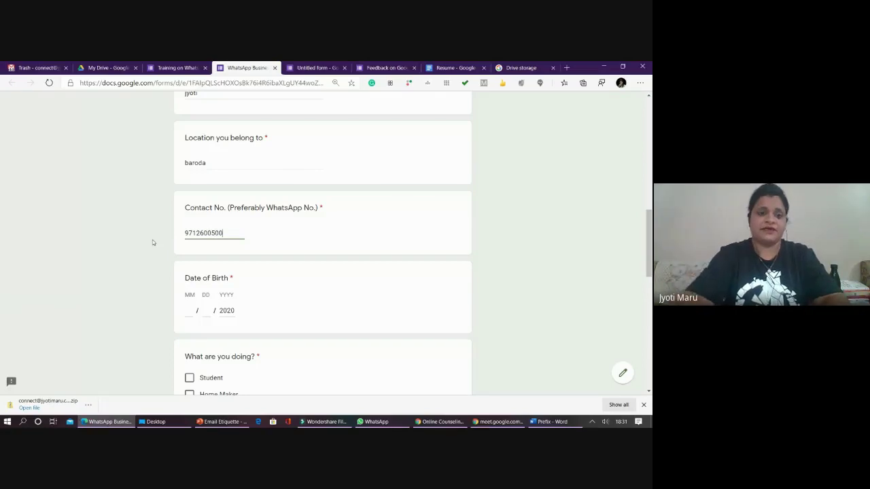
key(Tab)
text(21)
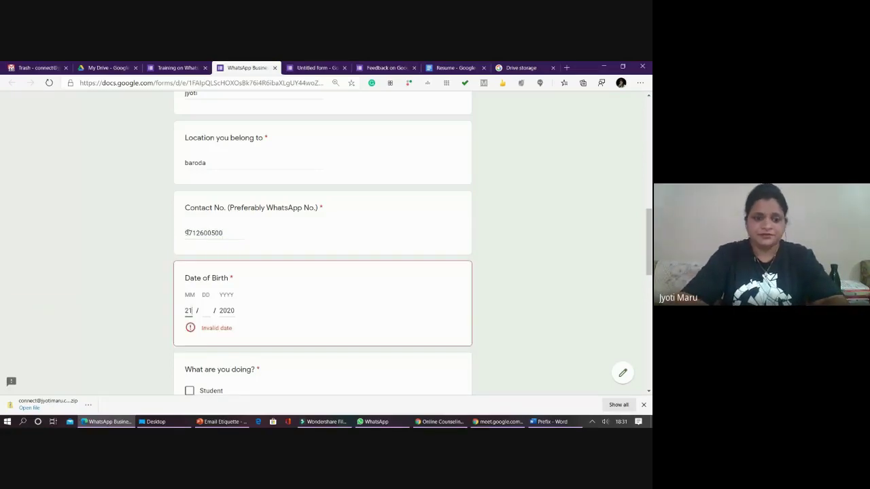
key(Tab)
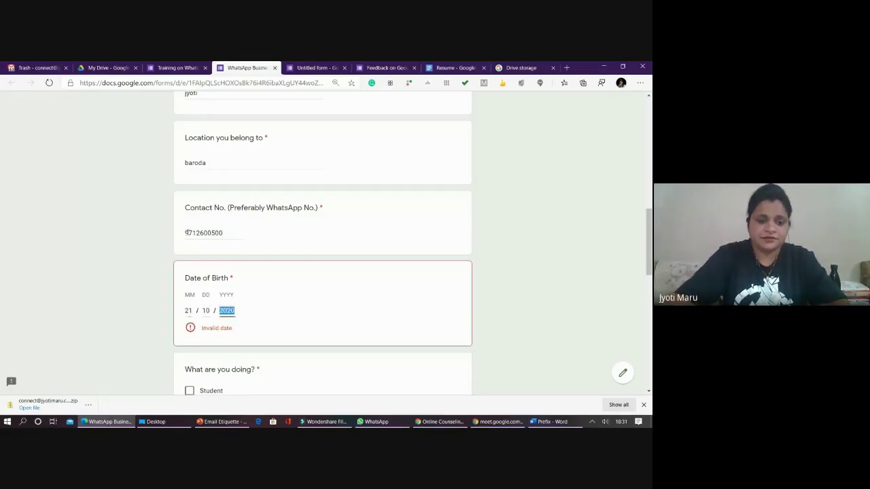
- Tick Professional, Trainer and Freelancer as current occupations
scroll(204, 203, down, 3)
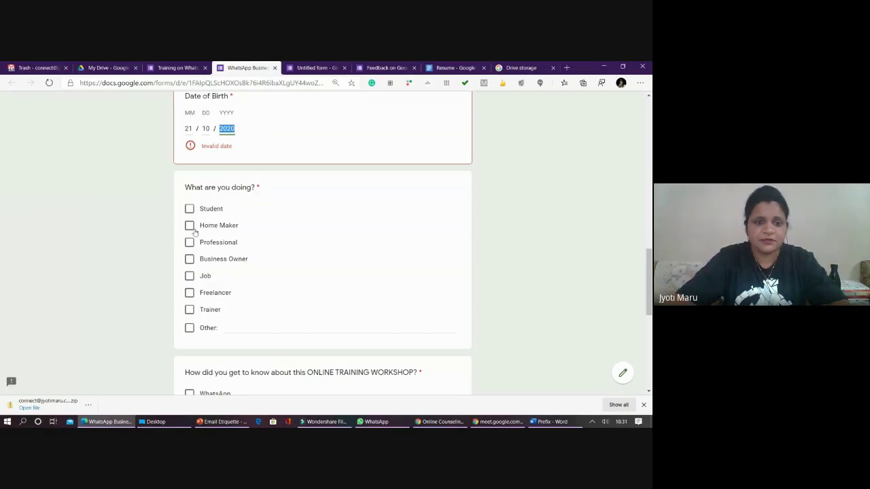
click(189, 242)
drag(213, 276, 119, 286)
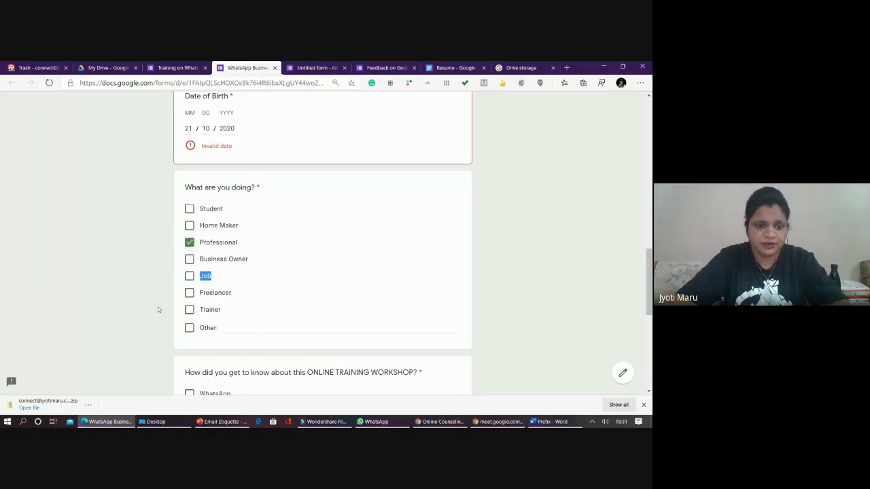
click(189, 309)
click(189, 292)
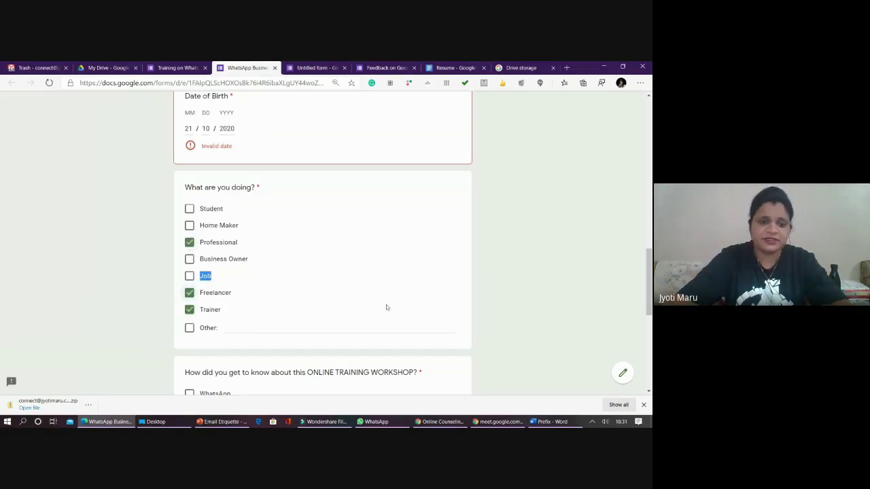
click(581, 282)
- Tick WhatsApp and Facebook as where the workshop was heard about
scroll(541, 258, down, 1)
scroll(511, 283, down, 3)
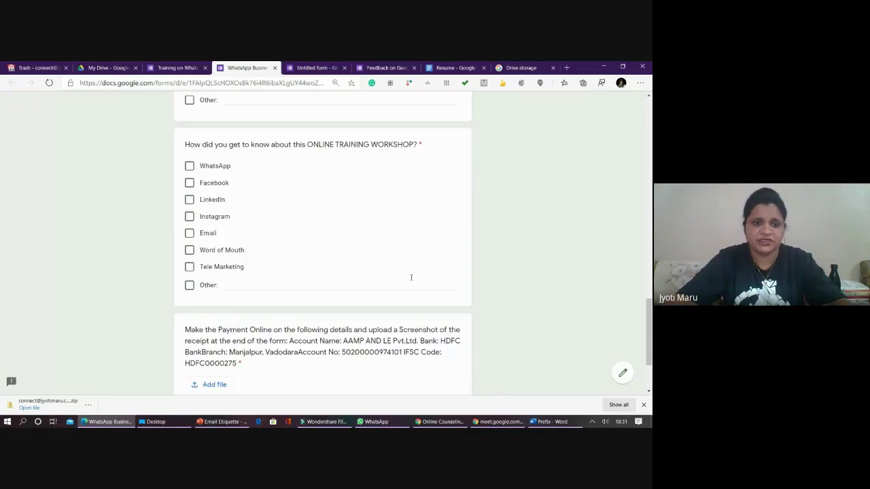
click(189, 167)
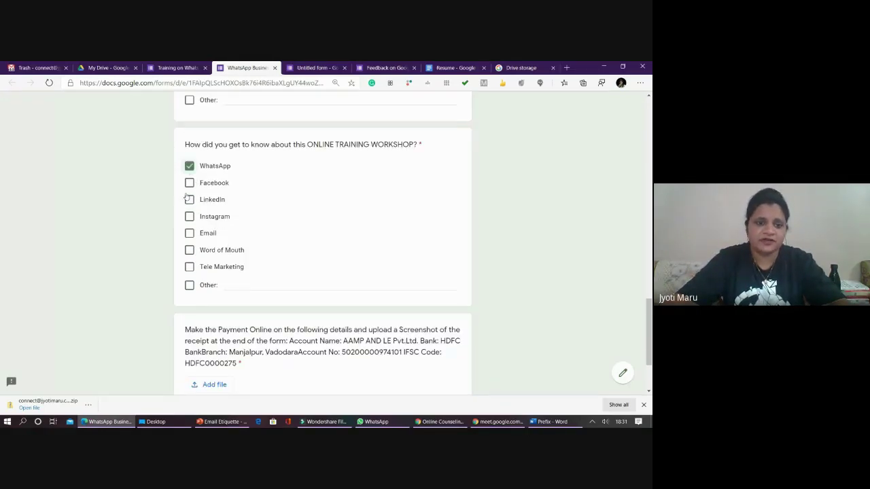
click(189, 184)
scroll(131, 277, down, 2)
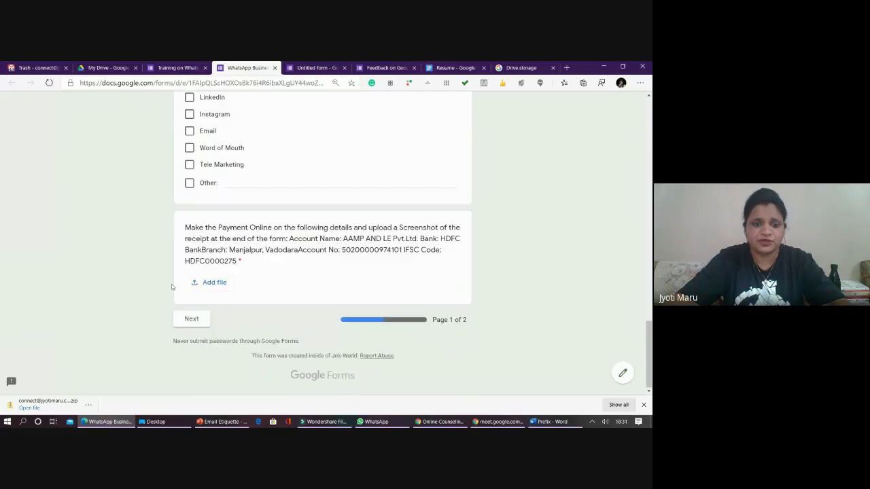
- Attach the NLP Certificate image from My Drive to the payment question
click(216, 282)
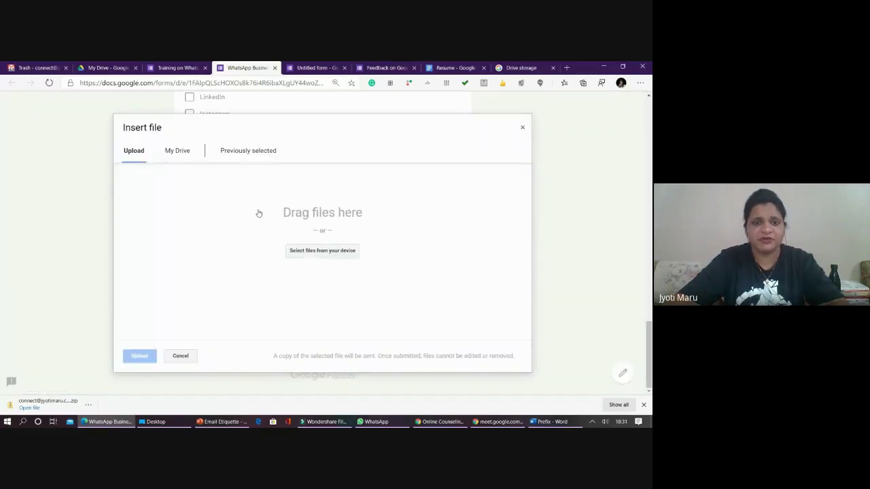
click(178, 151)
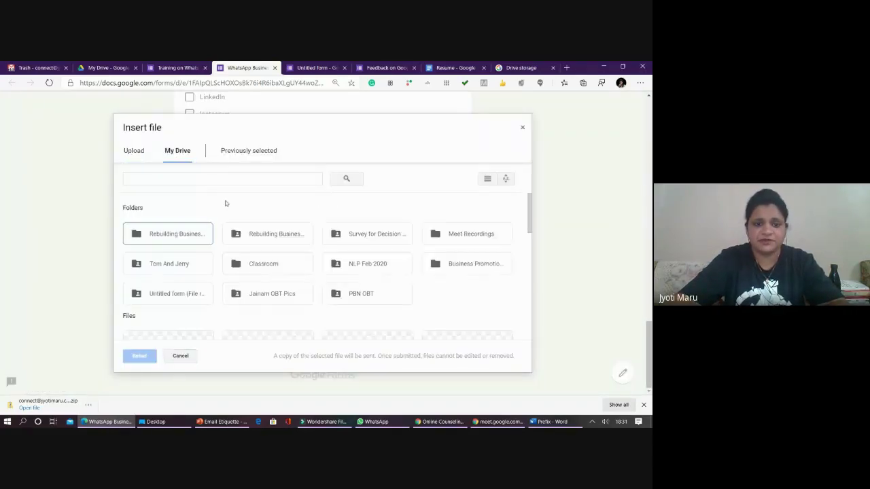
scroll(285, 282, down, 3)
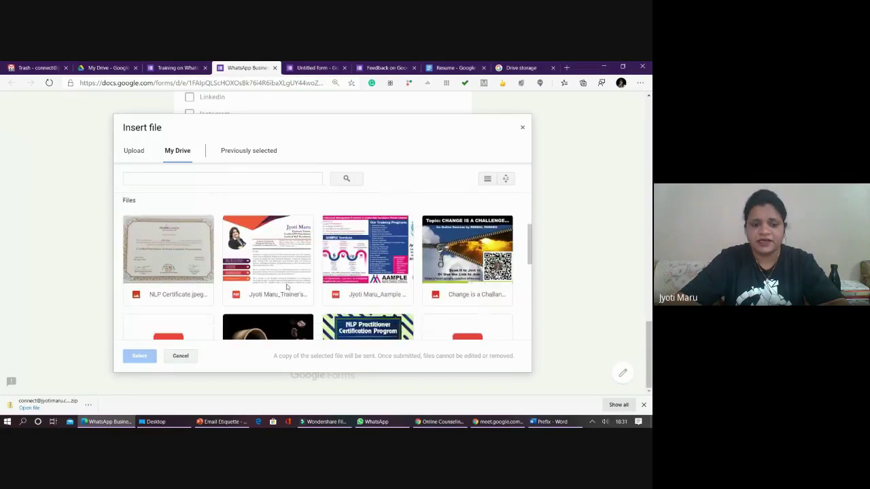
click(169, 204)
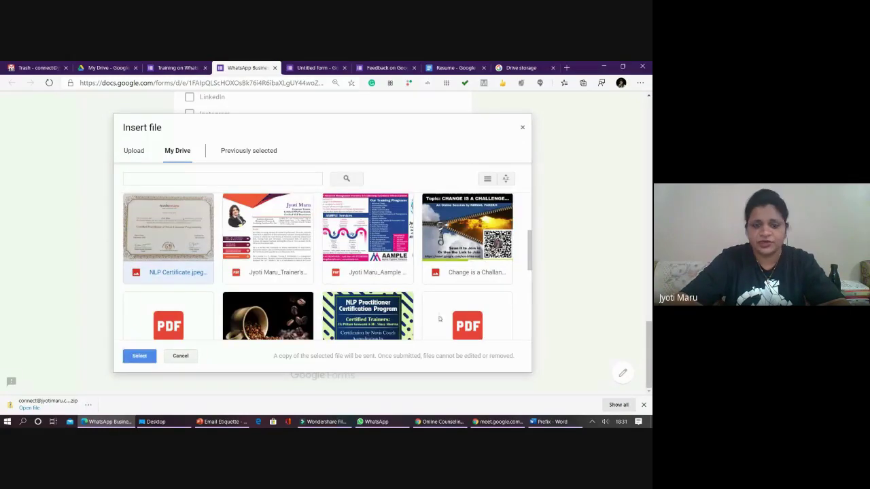
click(141, 356)
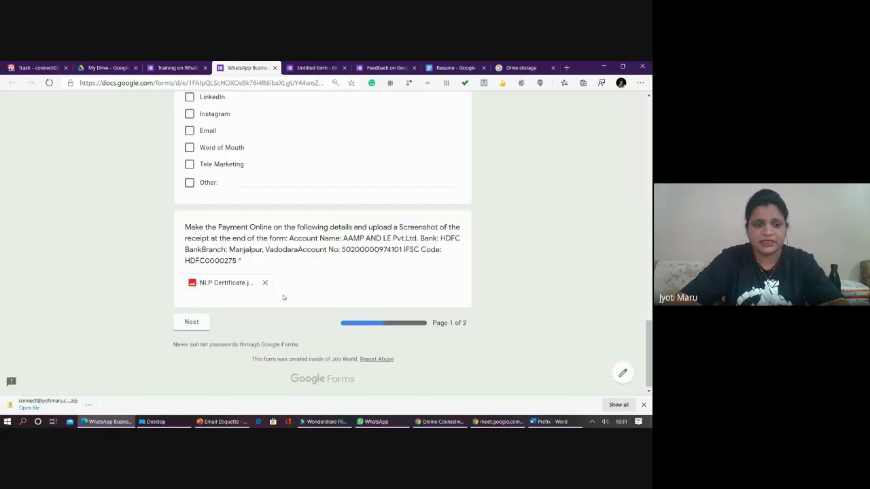
- Correct the invalid date of birth to 10/10/2019 so the page validates
click(190, 326)
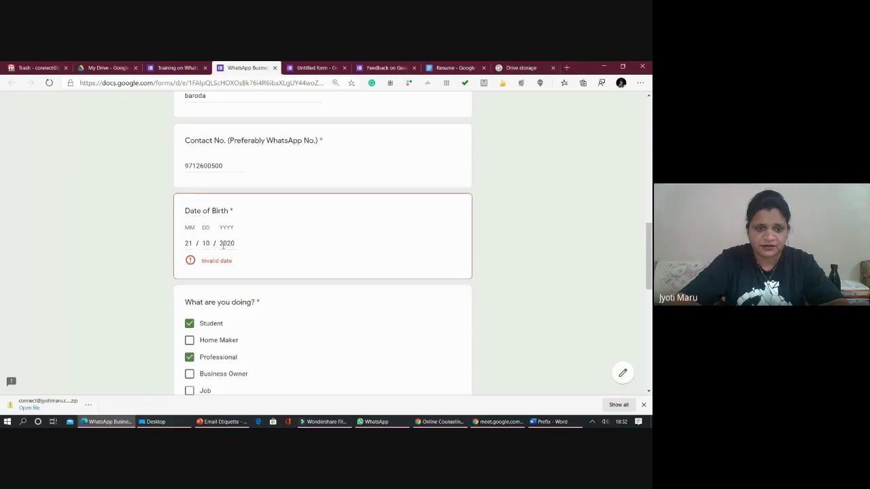
key(shift+Right)
key(shift+Right)
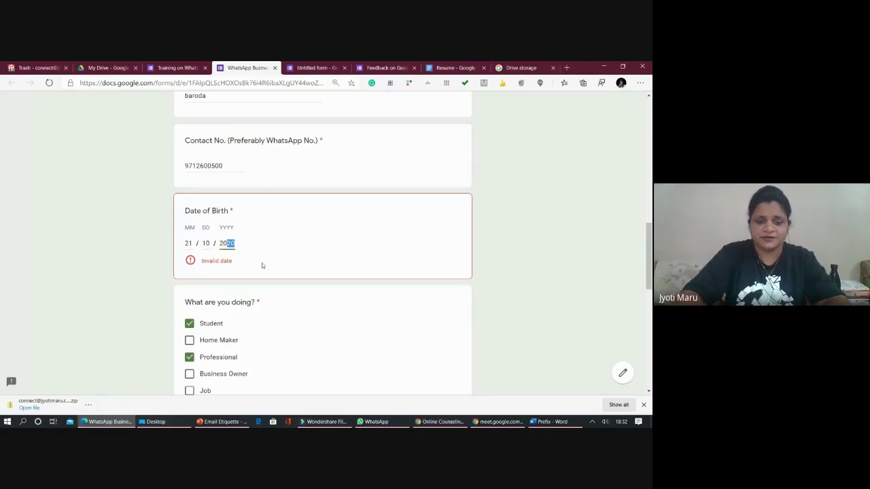
text(19)
scroll(261, 264, down, 8)
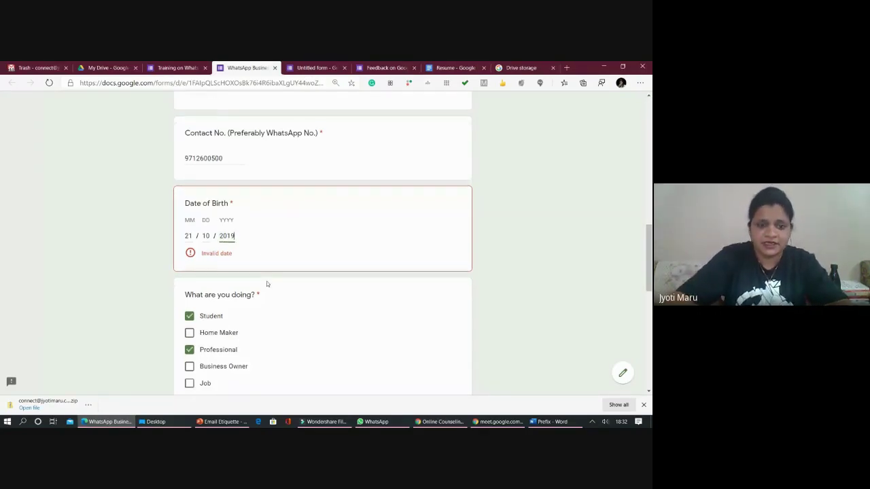
click(194, 357)
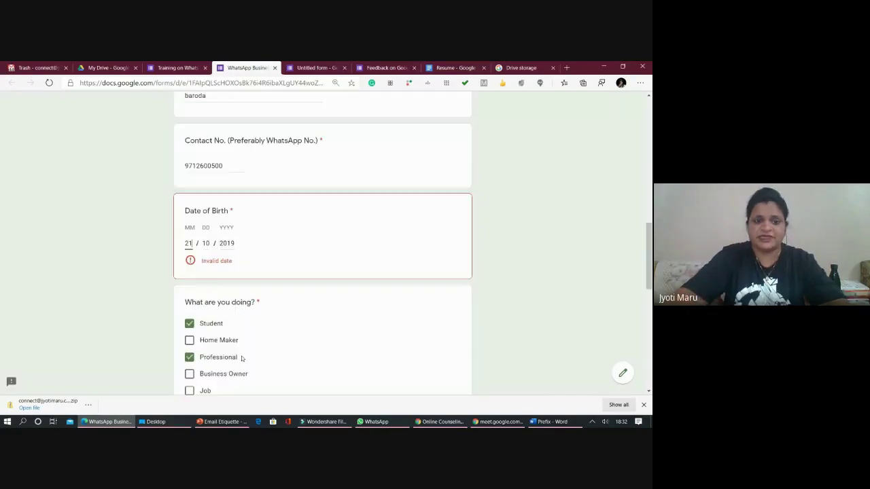
key(BackSpace)
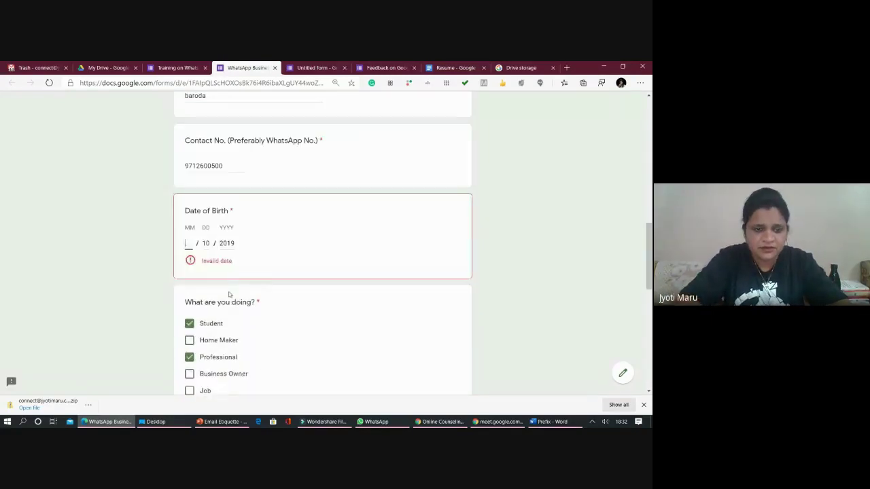
text(10)
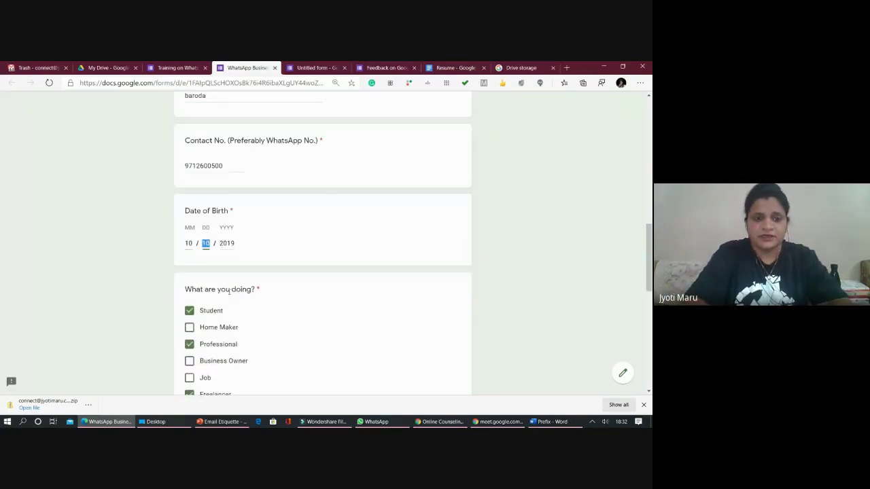
scroll(231, 290, down, 10)
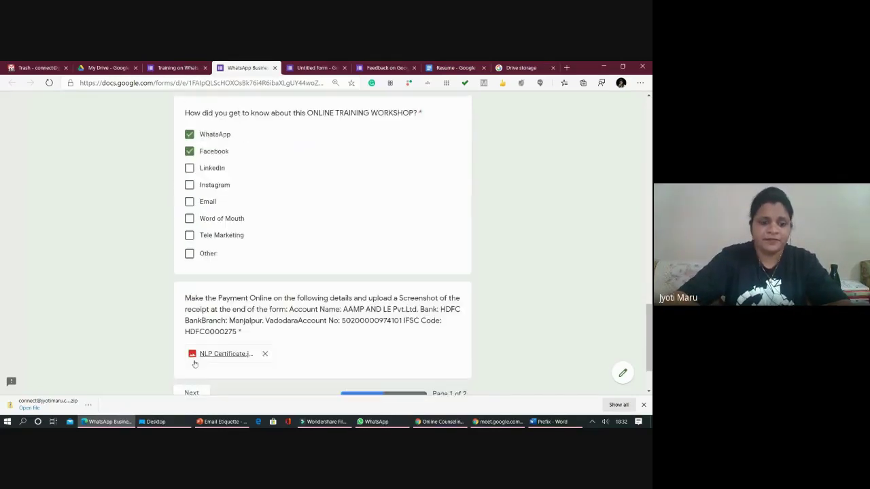
- Continue to page 2 and submit the registration form
click(198, 324)
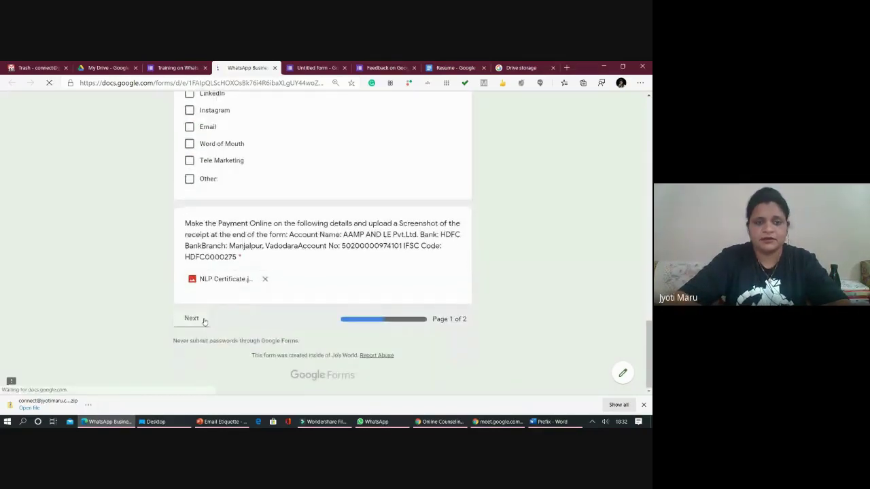
scroll(267, 291, down, 5)
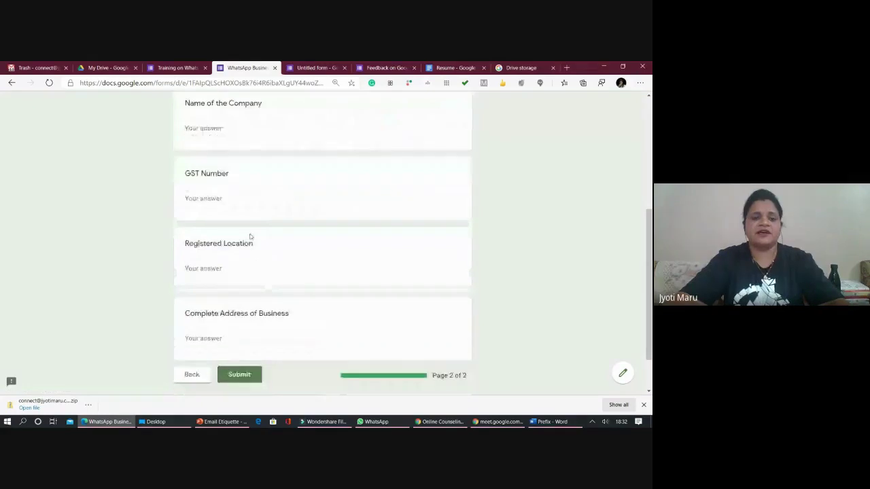
click(236, 319)
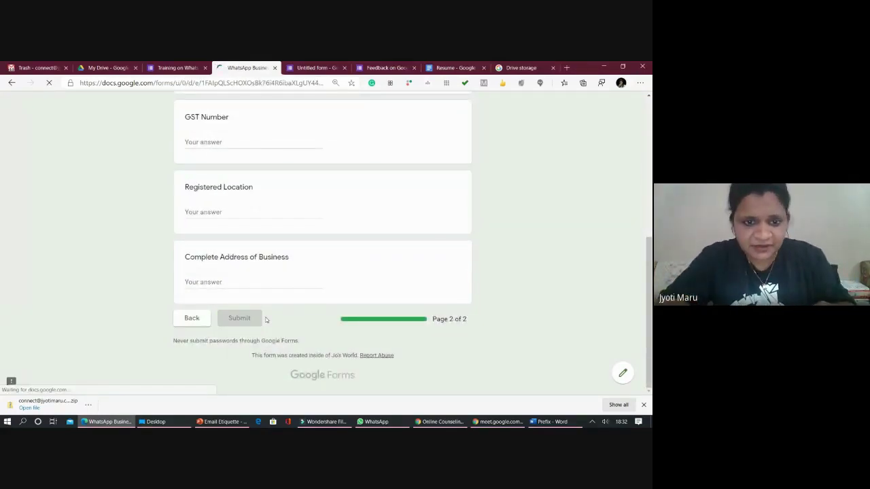
scroll(407, 326, down, 2)
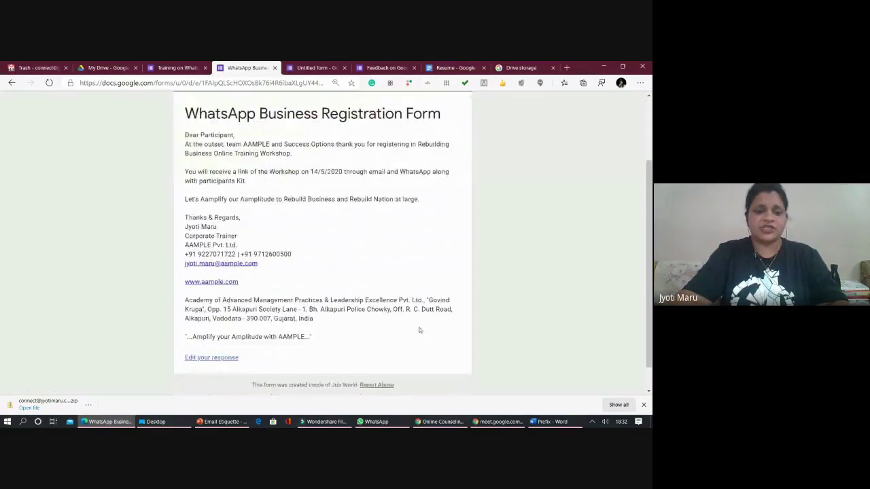
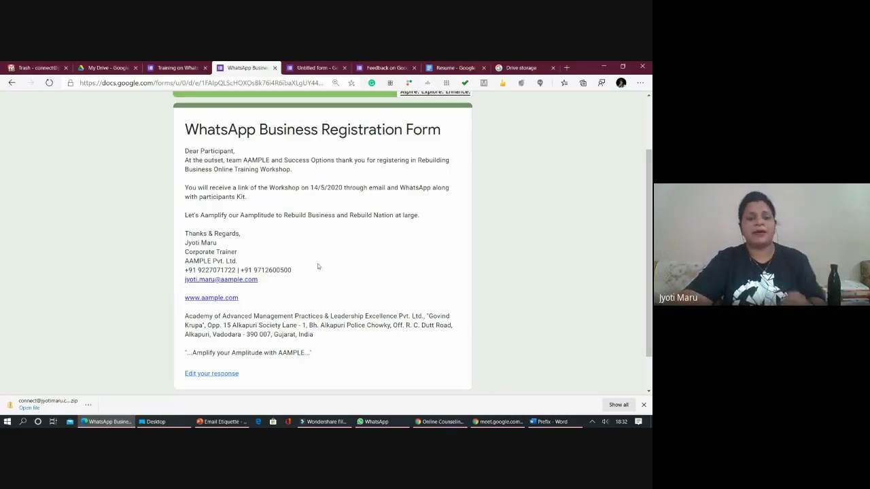
- Switch to the Untitled form's editor and view its Responses tab
scroll(311, 323, down, 1)
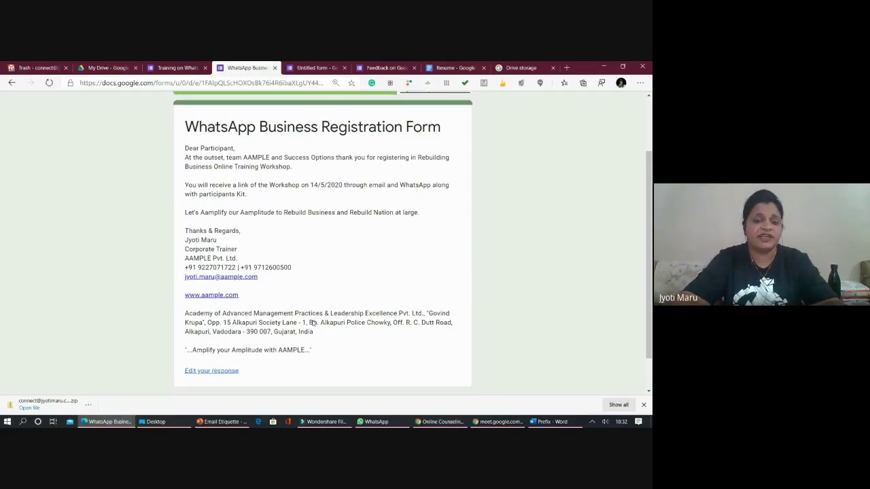
scroll(312, 323, down, 1)
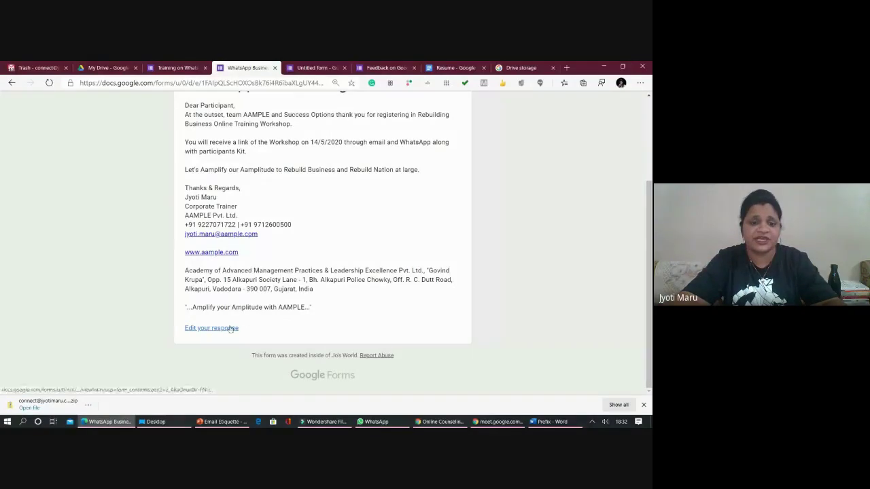
click(316, 68)
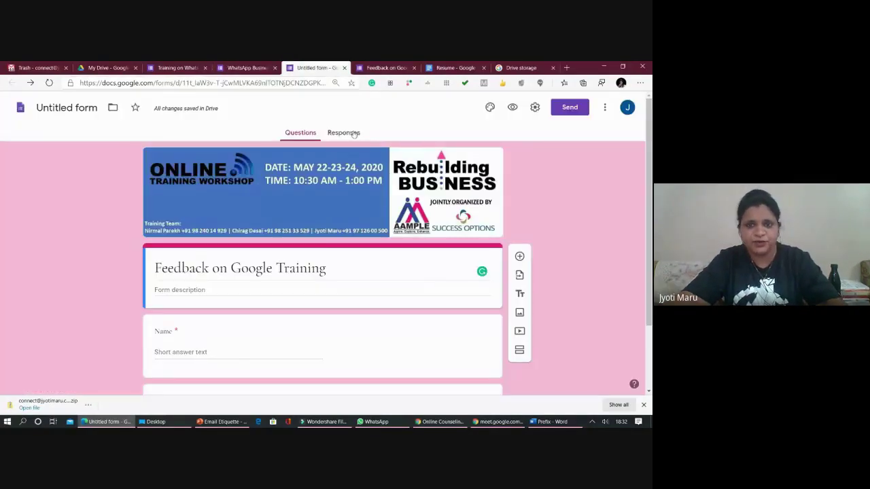
click(343, 133)
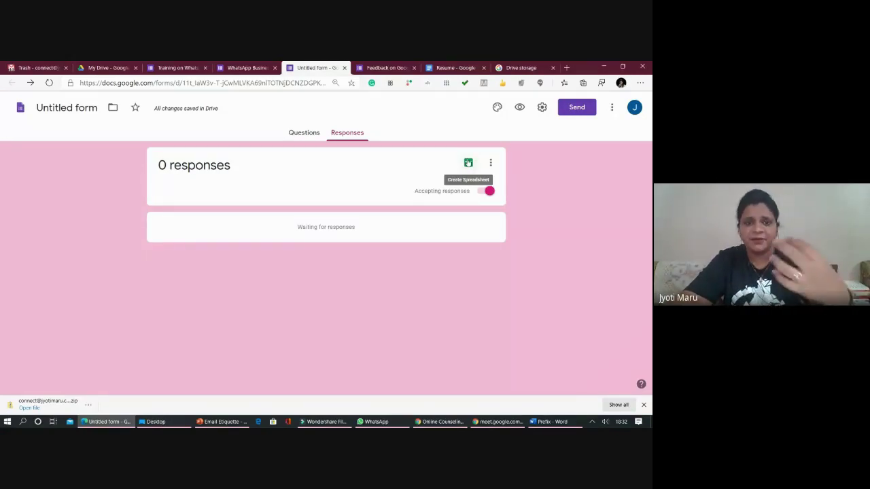
- Start a response spreadsheet but cancel it, check the responses menu, and return to Questions
click(468, 163)
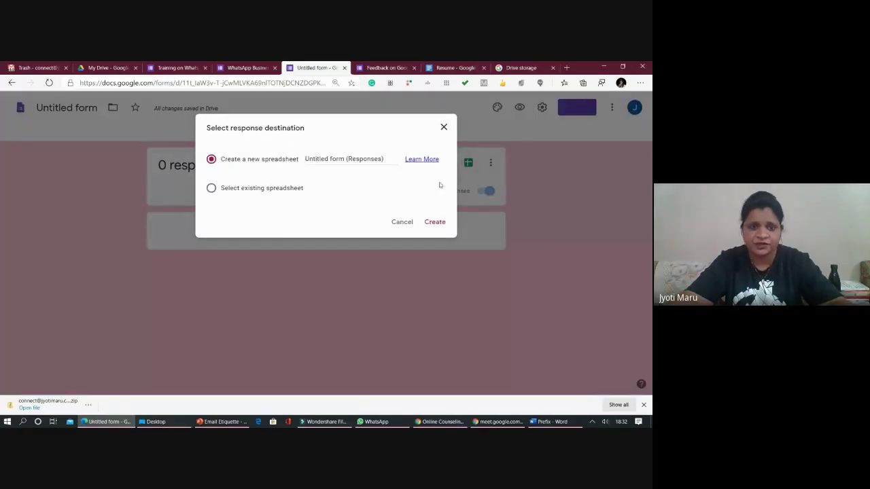
click(400, 224)
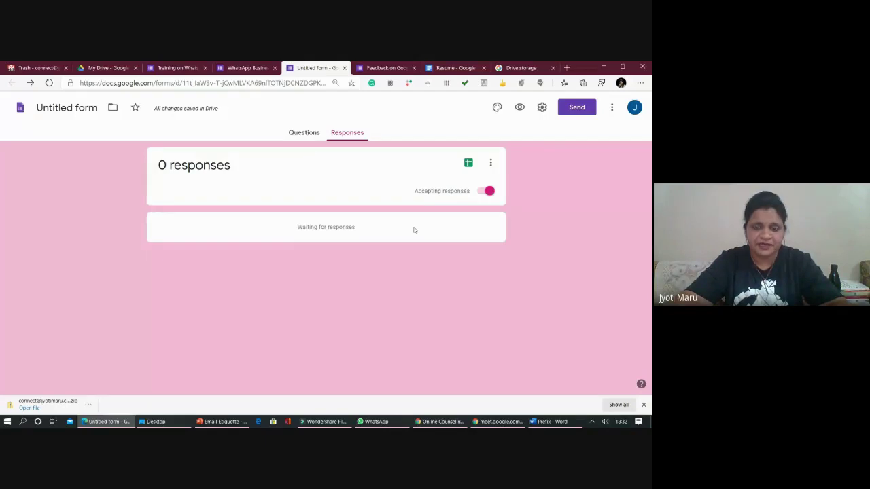
click(491, 163)
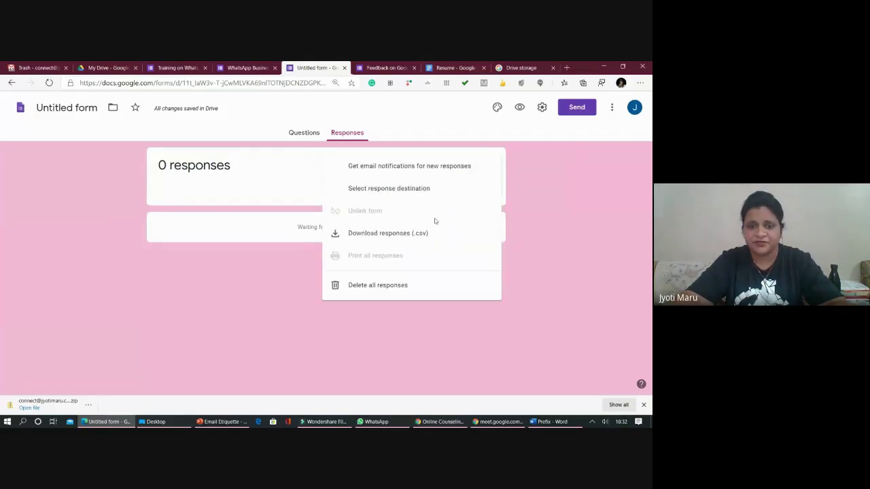
click(302, 132)
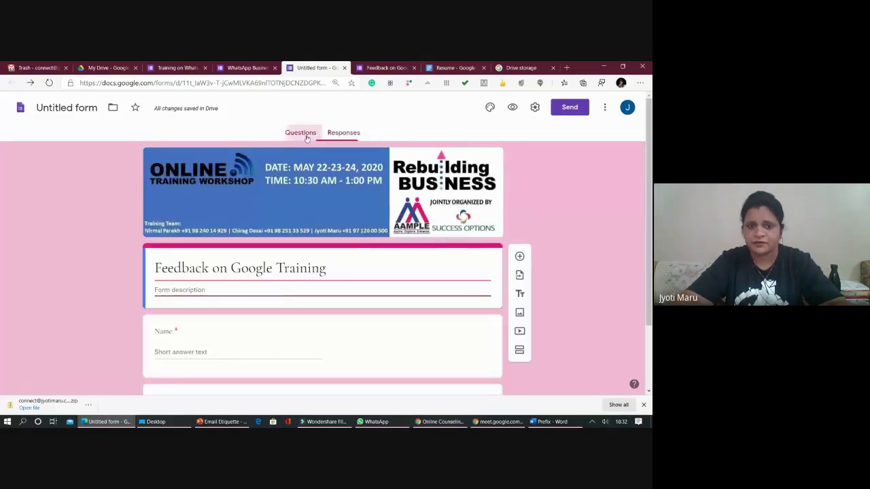
click(535, 107)
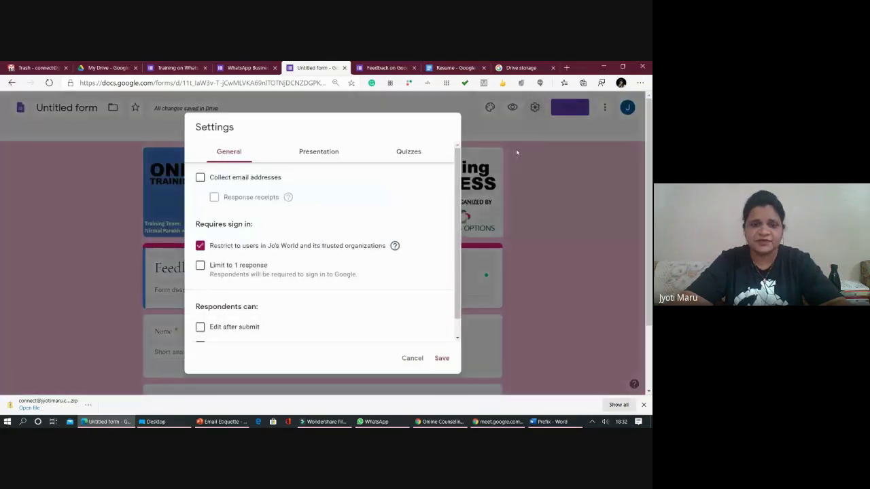
scroll(271, 245, down, 1)
scroll(265, 259, down, 3)
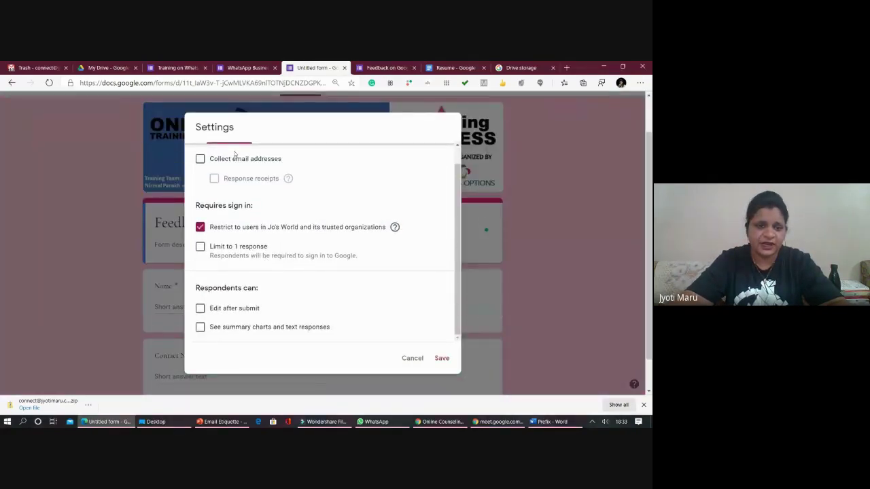
scroll(290, 195, up, 1)
click(319, 148)
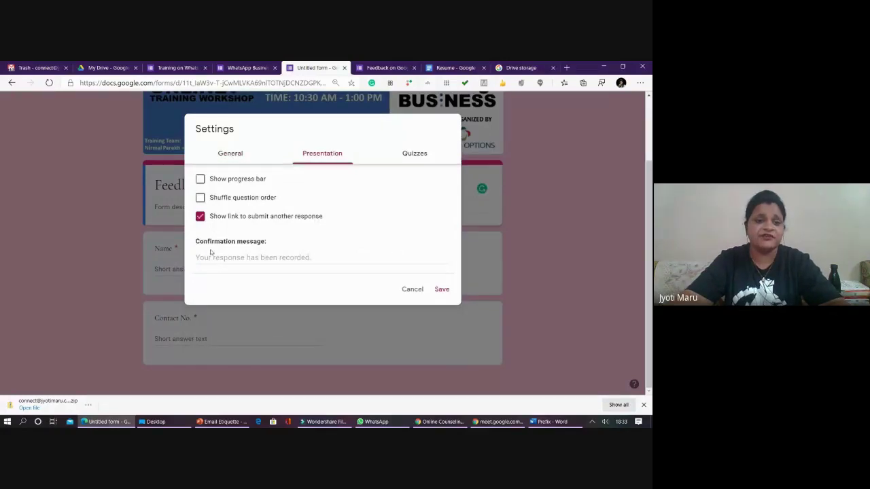
click(239, 68)
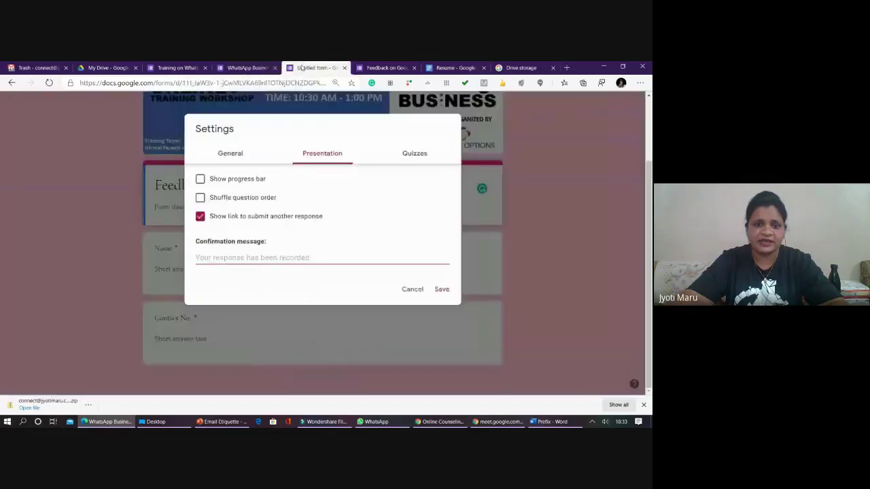
key(ctrl+Tab)
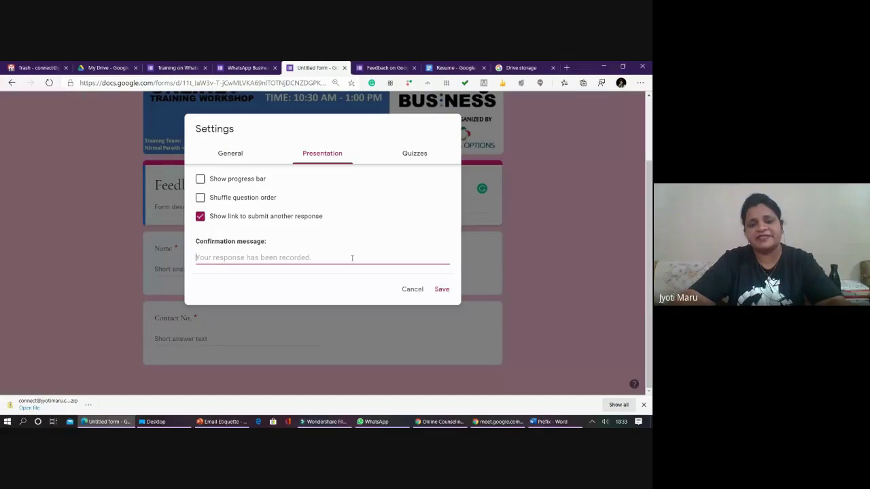
click(405, 289)
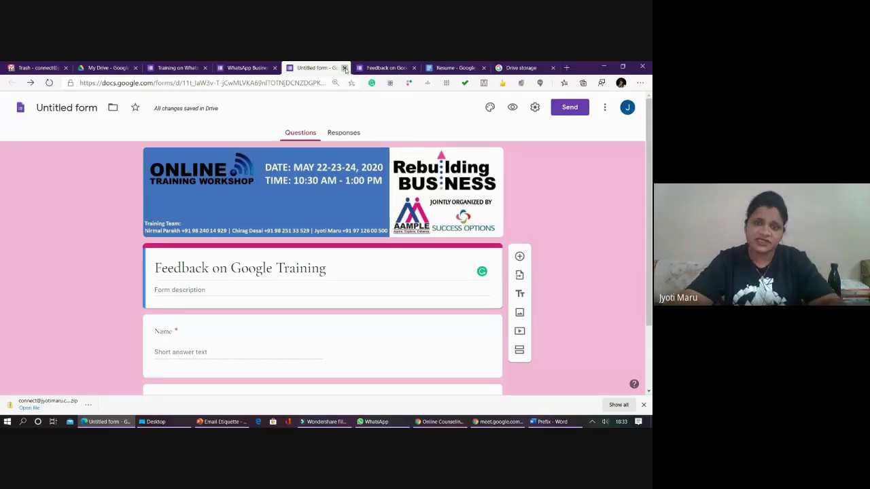
- Close the Untitled form, the form preview, the Resume document and the Drive storage tabs
click(344, 69)
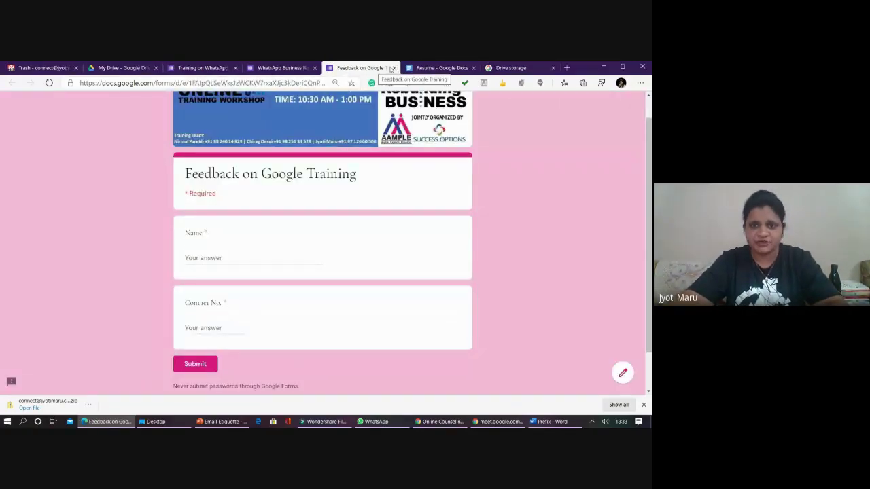
click(393, 67)
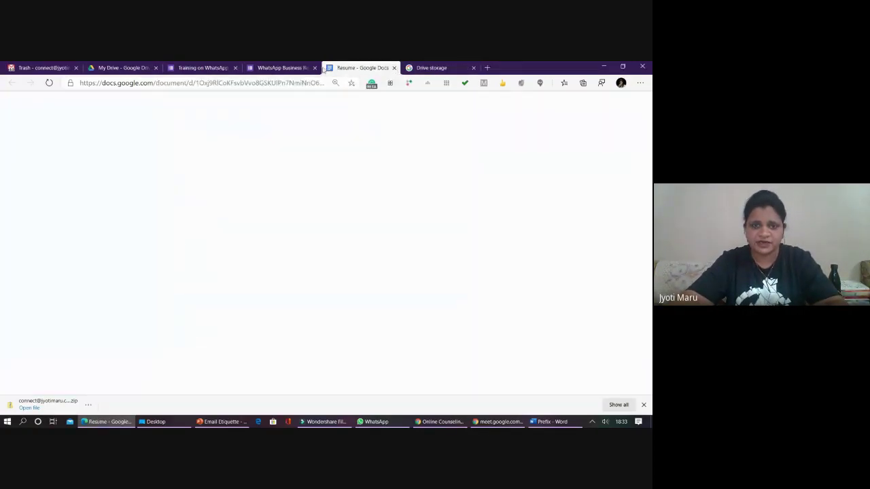
click(393, 67)
click(394, 68)
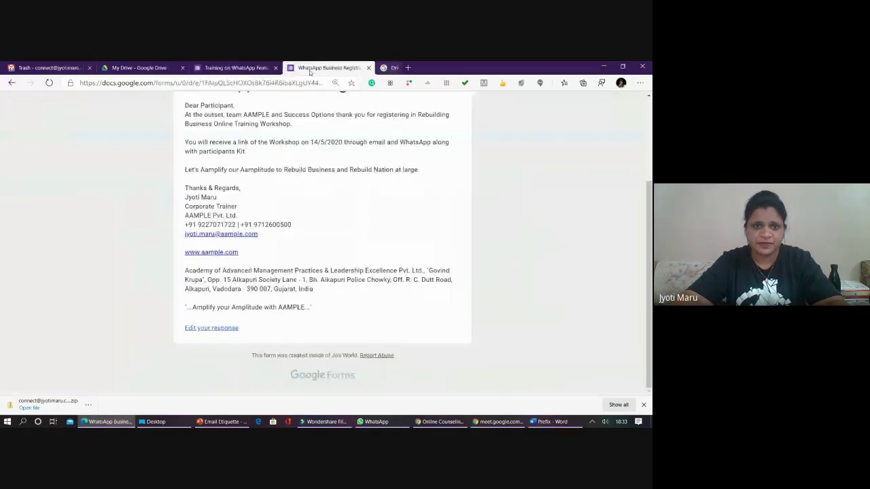
- Open the Training on WhatsApp Features responses sheet from My Drive
click(252, 67)
click(146, 68)
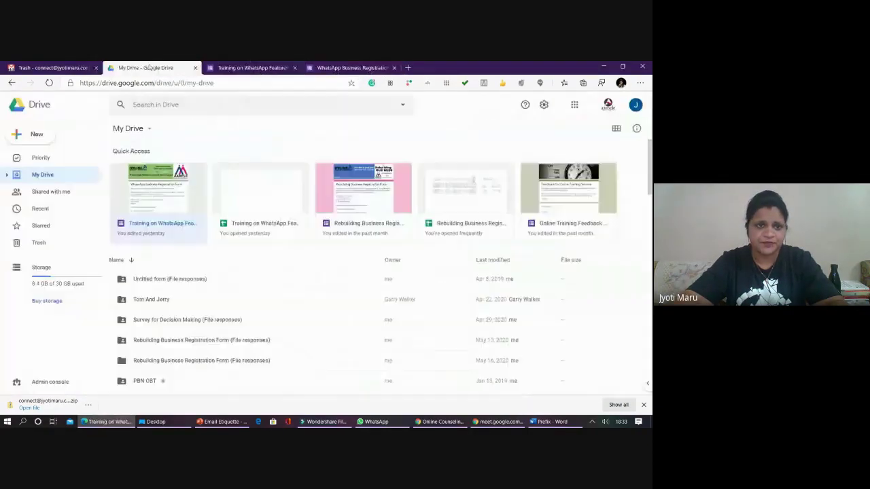
double_click(249, 197)
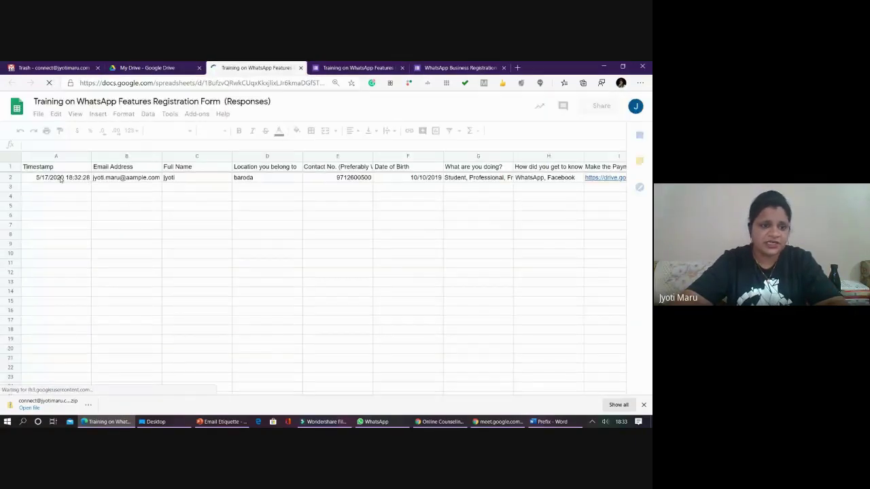
- Inspect the response in cells A2–I2, briefly opening the payment screenshot link
click(40, 180)
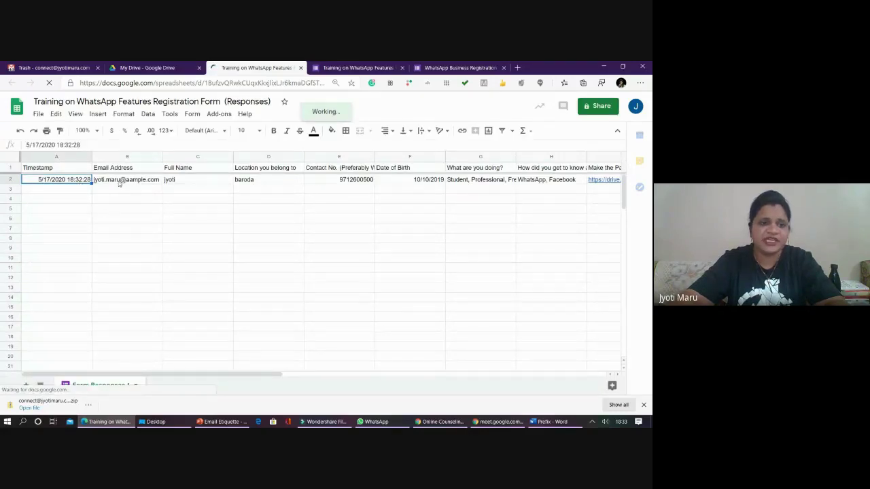
click(136, 180)
key(Right)
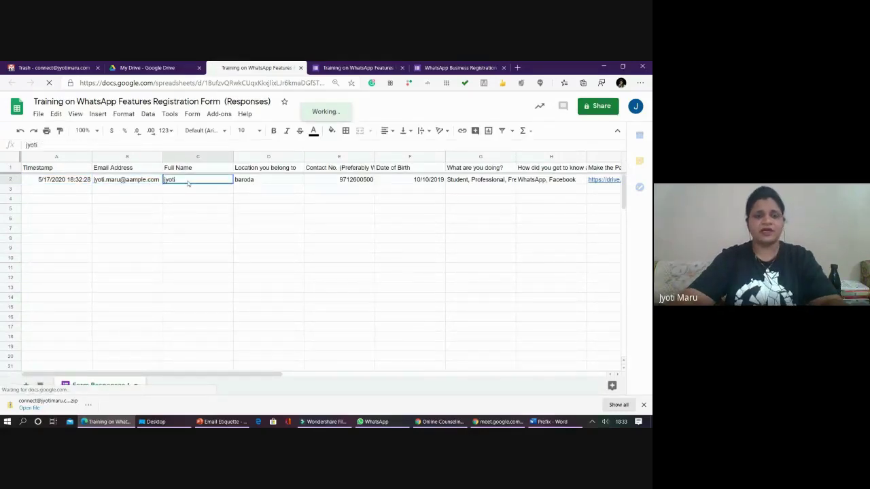
key(Right)
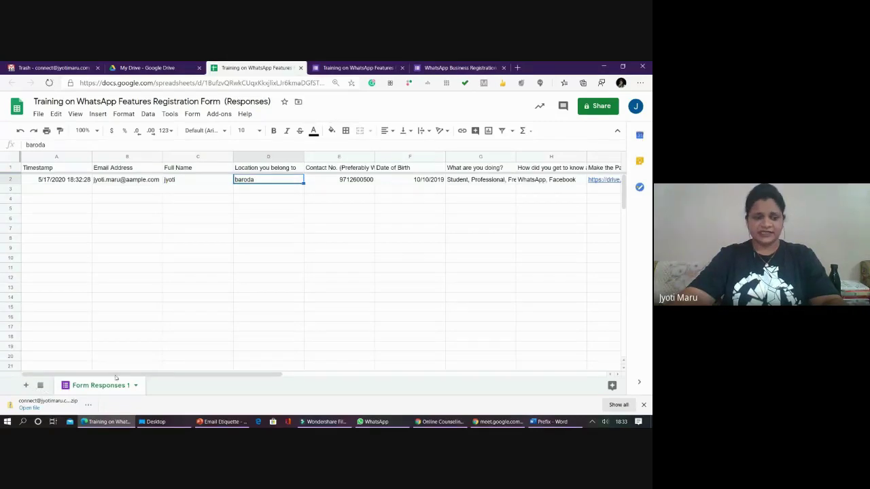
drag(199, 375, 497, 386)
click(600, 180)
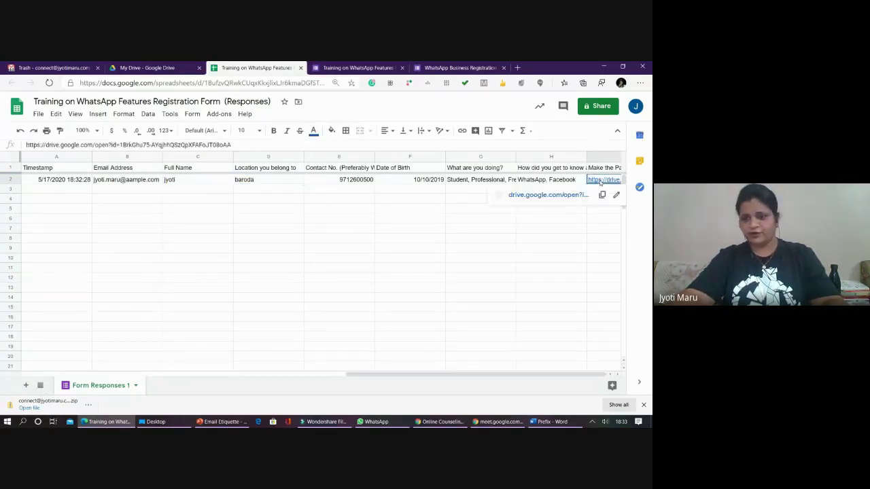
click(565, 197)
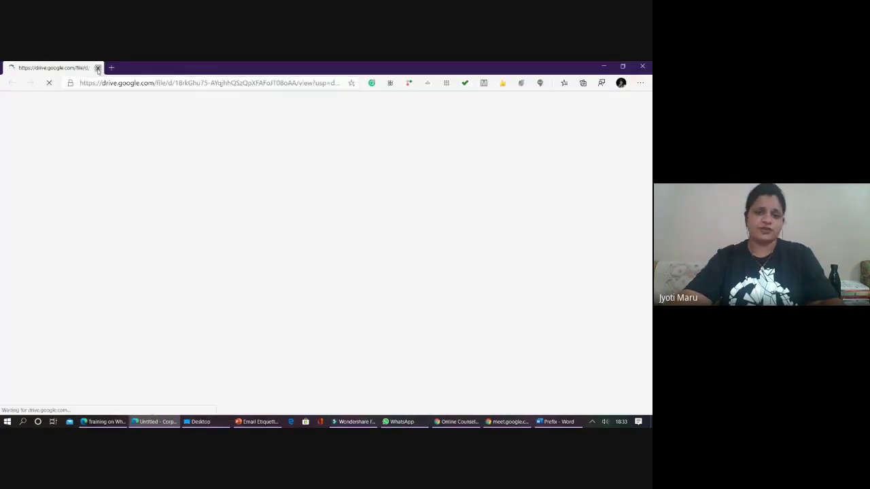
click(97, 68)
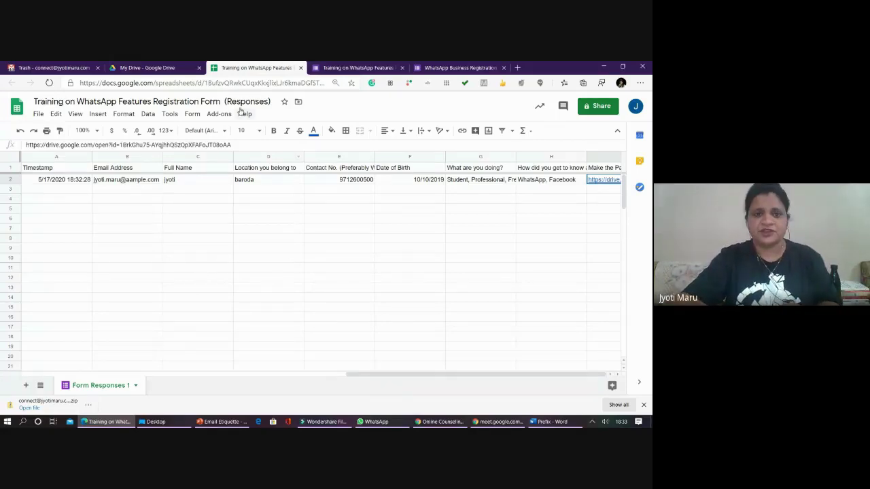
- Delete row 2 so only the column headers remain
click(8, 181)
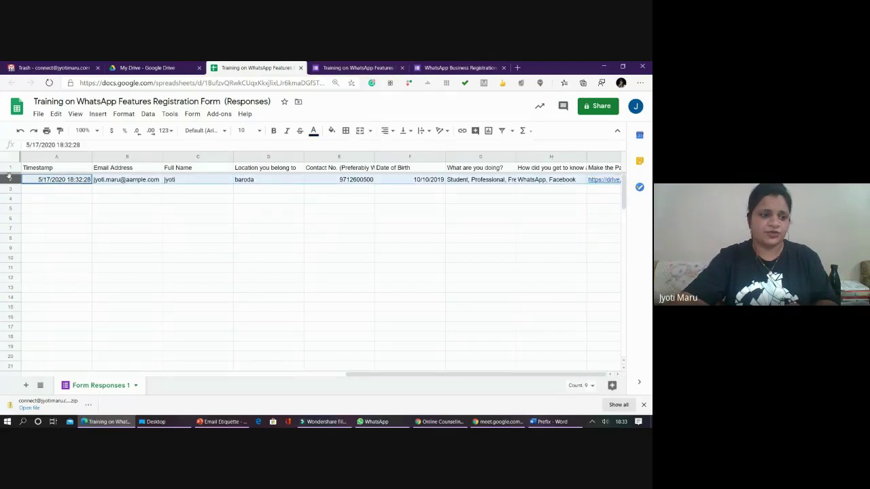
right_click(8, 176)
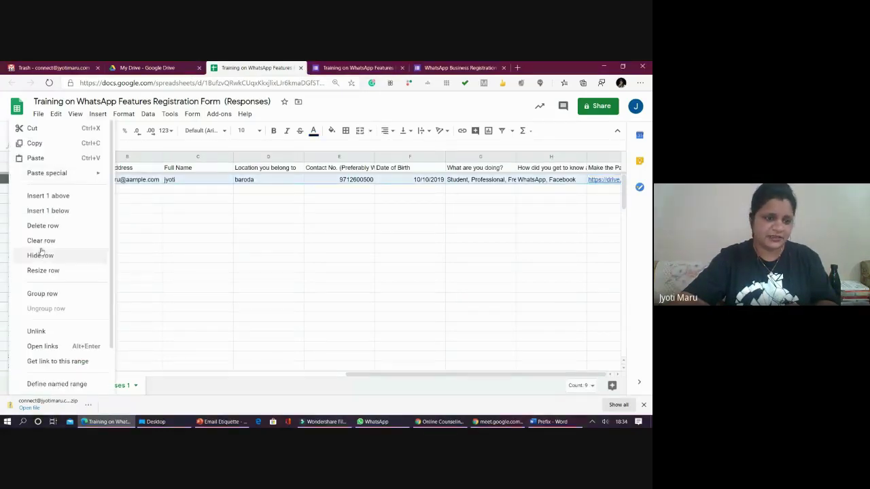
key(Return)
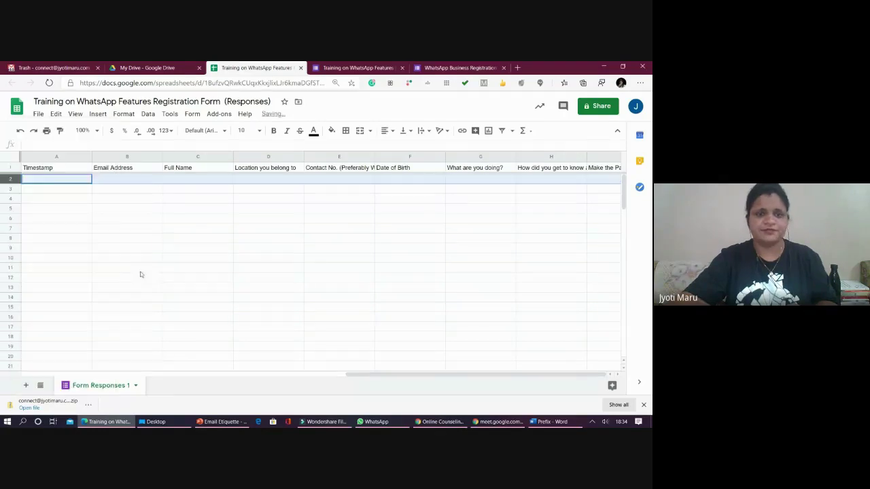
click(268, 267)
- Close the responses spreadsheet and return to the Training on WhatsApp Features form
click(300, 67)
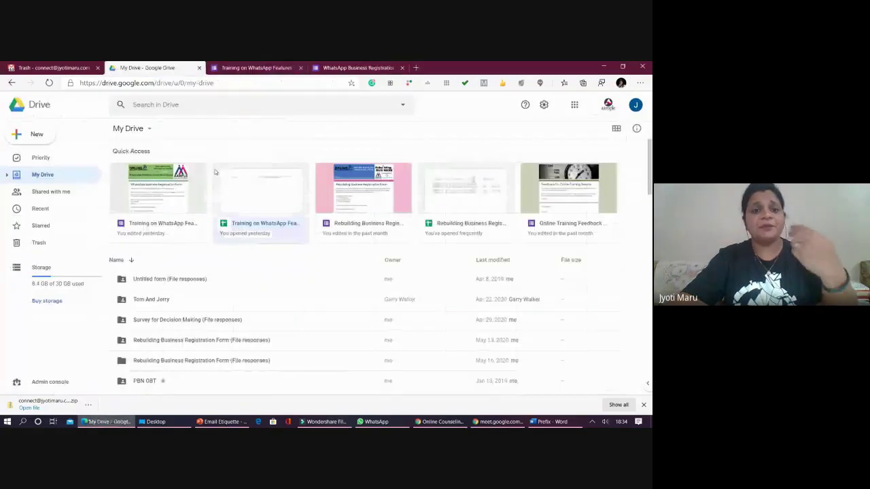
click(255, 68)
scroll(279, 234, down, 5)
scroll(279, 234, down, 10)
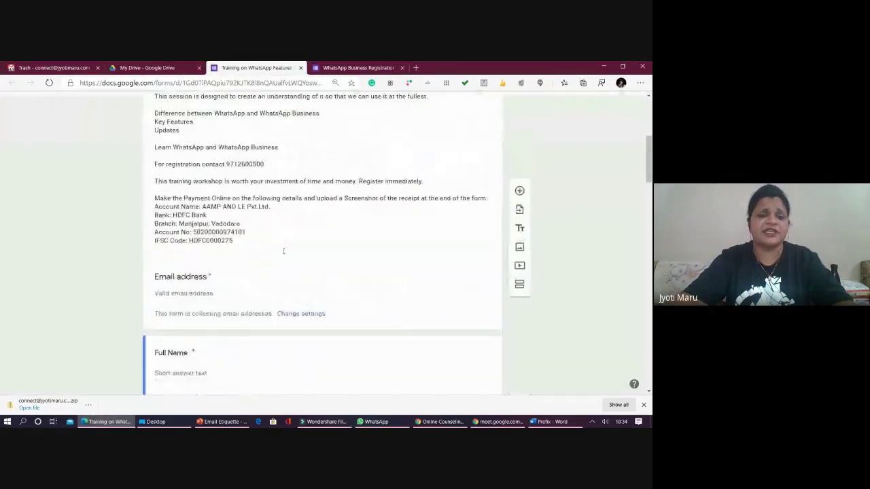
- Replace the Tele Marketing option in the workshop-source question with Personal Call
click(283, 267)
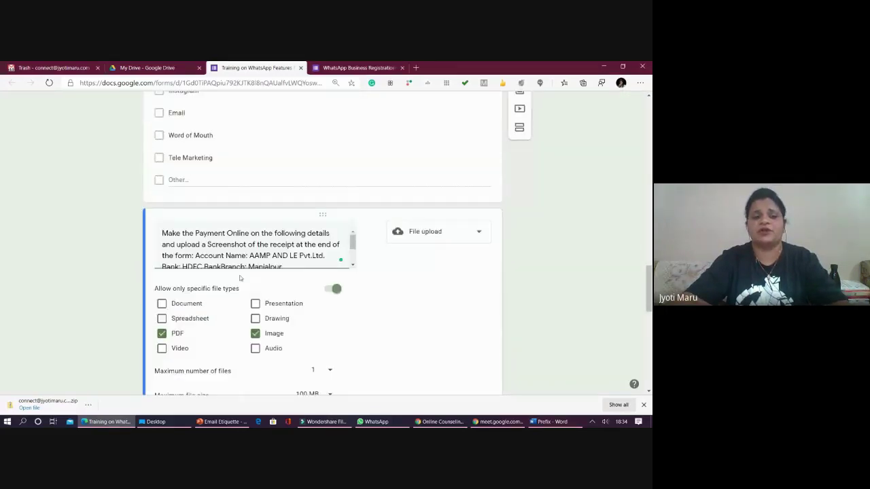
scroll(184, 184, up, 1)
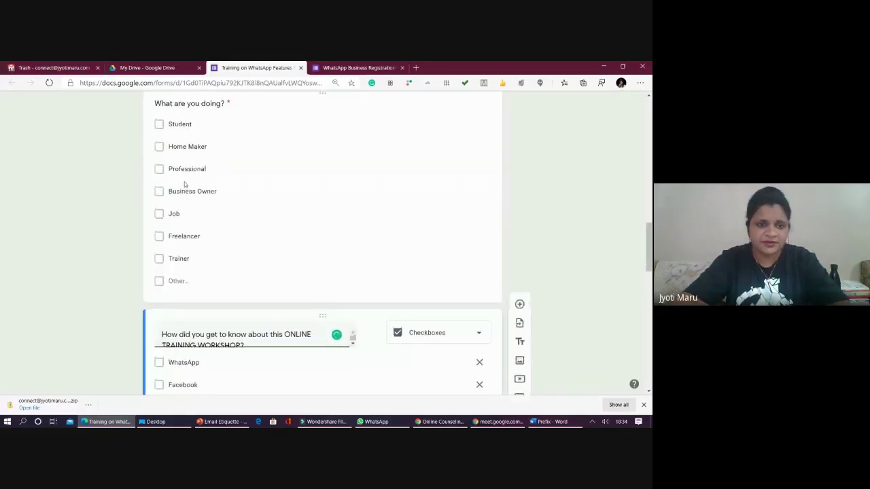
click(287, 238)
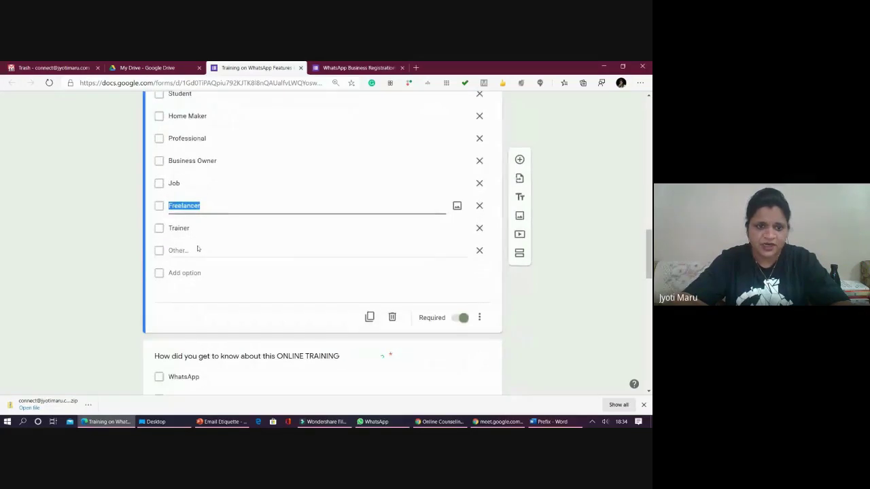
scroll(196, 249, up, 1)
scroll(197, 247, down, 3)
scroll(192, 273, down, 2)
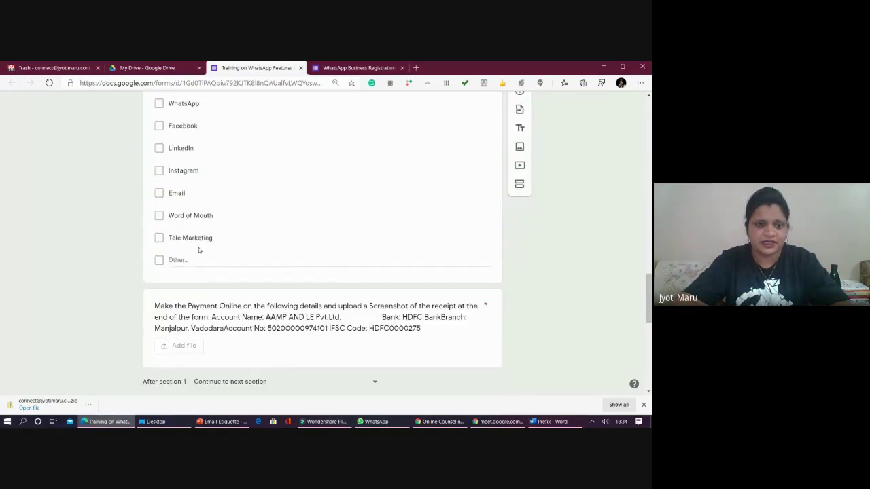
click(197, 241)
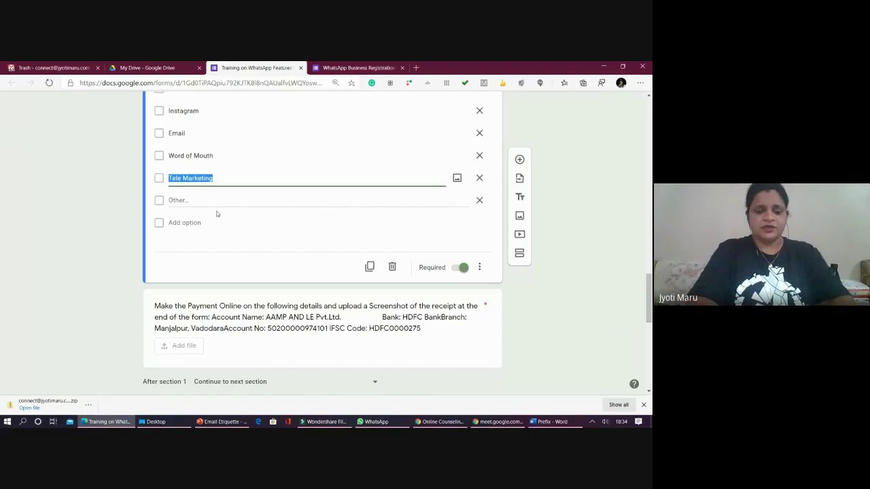
text(fRIN)
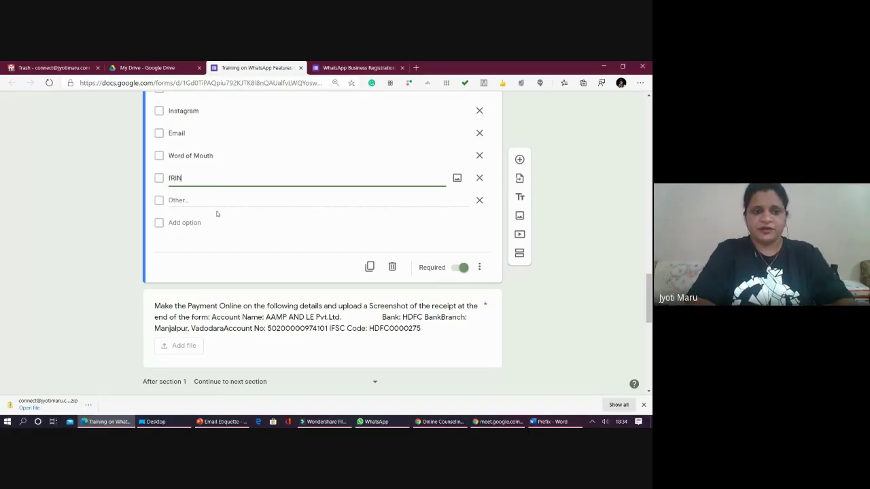
key(BackSpace)
key(BackSpace)
key(BackSpace)
key(BackSpace)
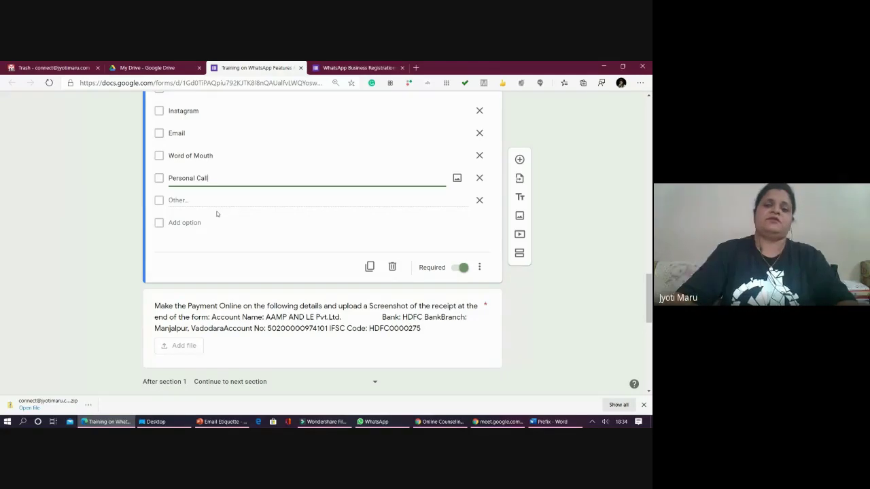
click(571, 314)
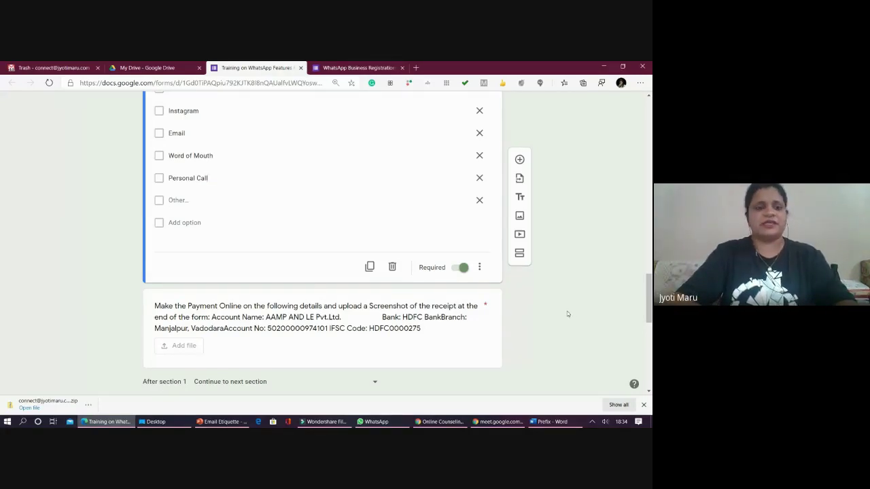
scroll(511, 283, up, 20)
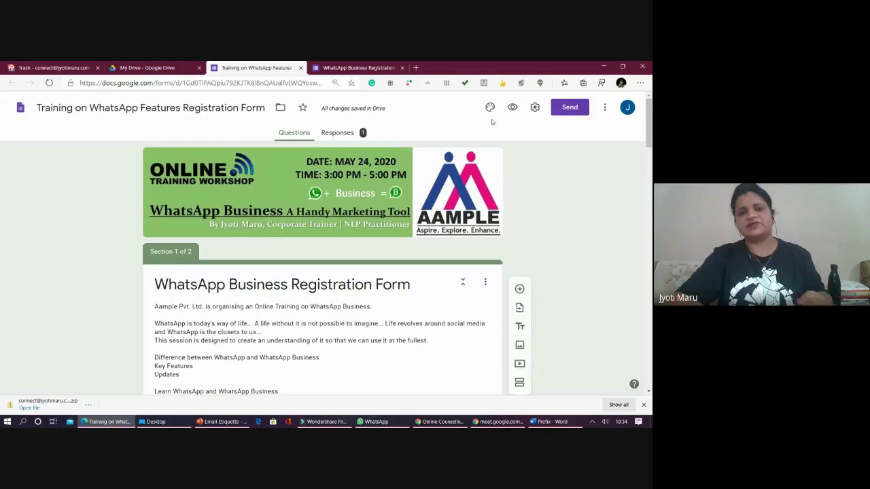
- Review the registration form's response summary charts for its single response
click(337, 133)
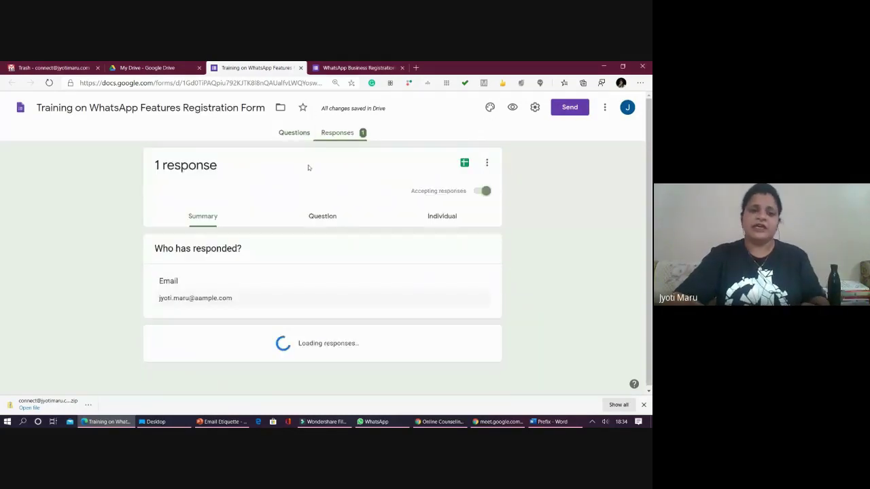
scroll(271, 224, down, 1)
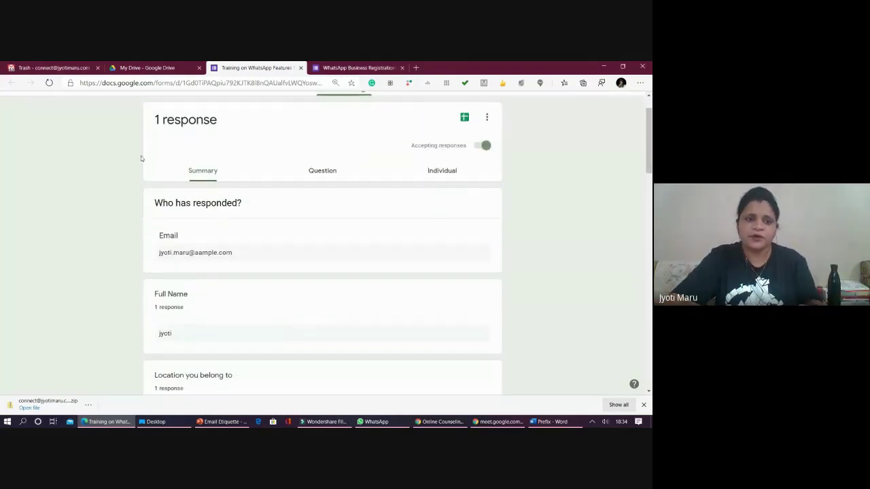
scroll(318, 132, up, 1)
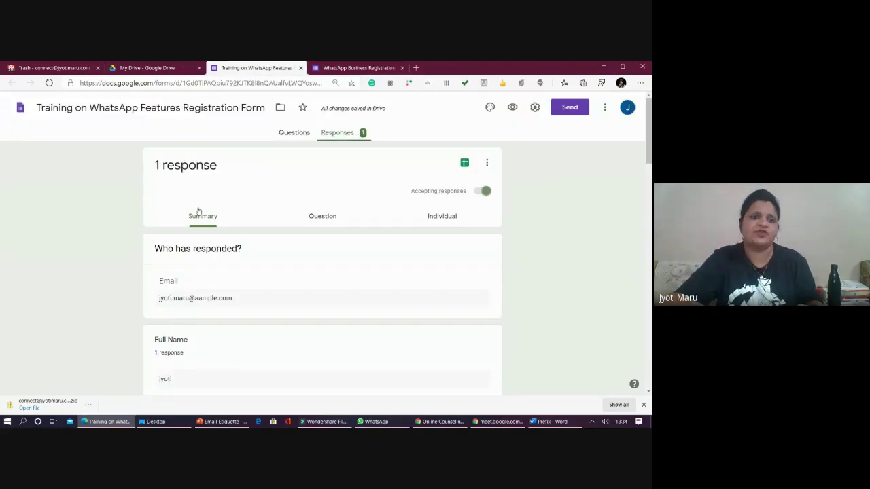
scroll(384, 173, down, 4)
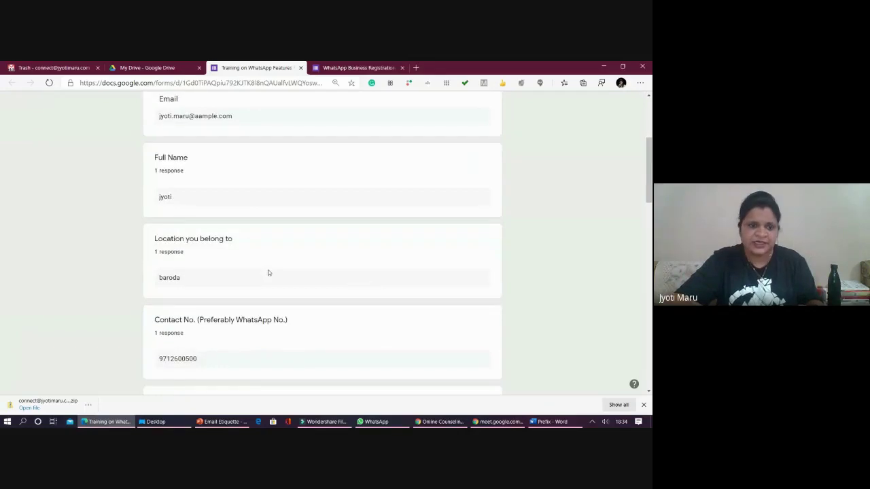
scroll(267, 273, down, 10)
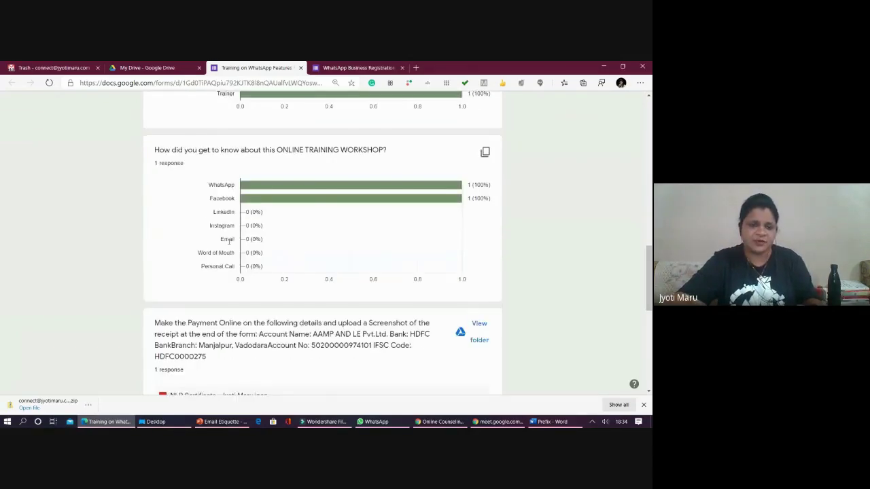
scroll(229, 241, down, 3)
scroll(222, 275, up, 5)
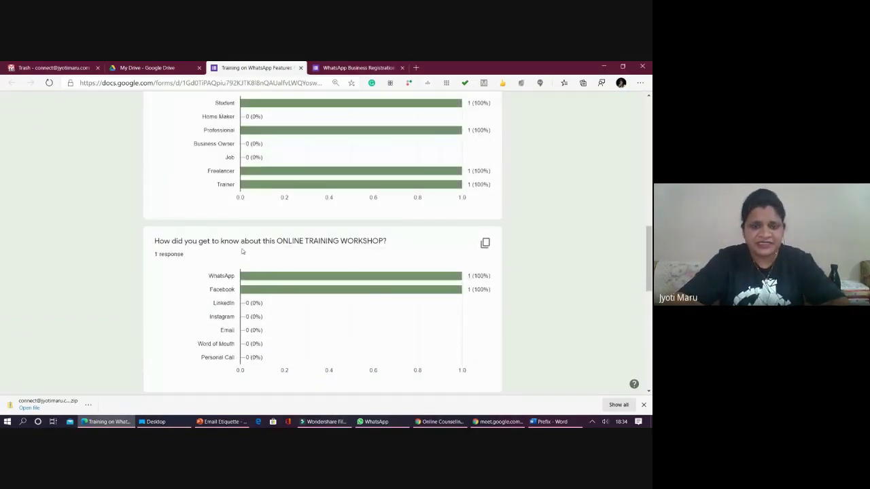
scroll(242, 251, up, 2)
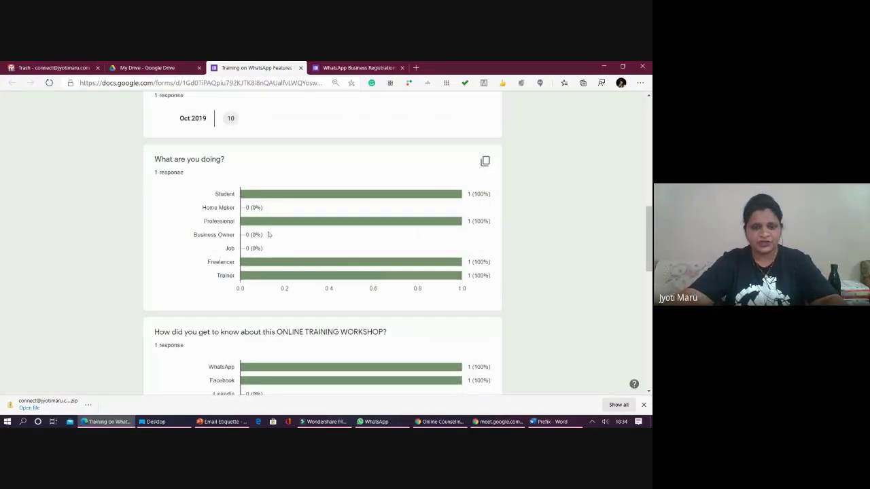
scroll(264, 299, down, 2)
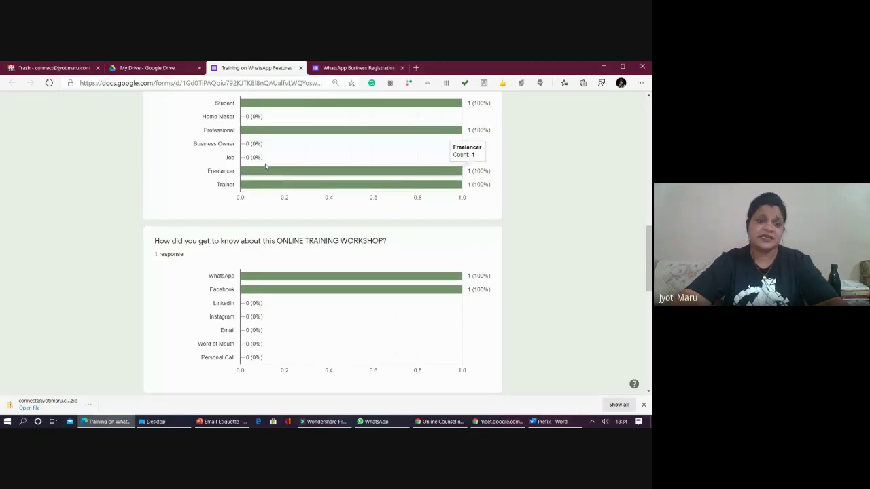
scroll(267, 172, up, 2)
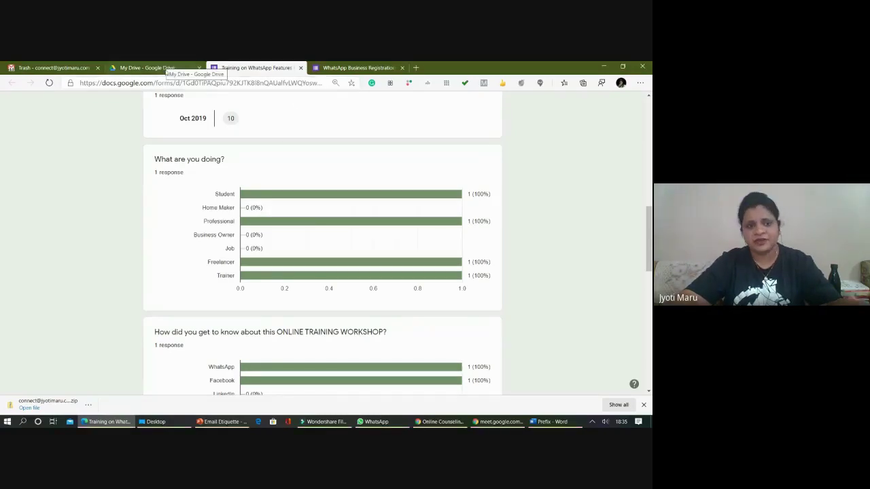
- Close the WhatsApp Business confirmation page tab and return to the response summary
click(358, 68)
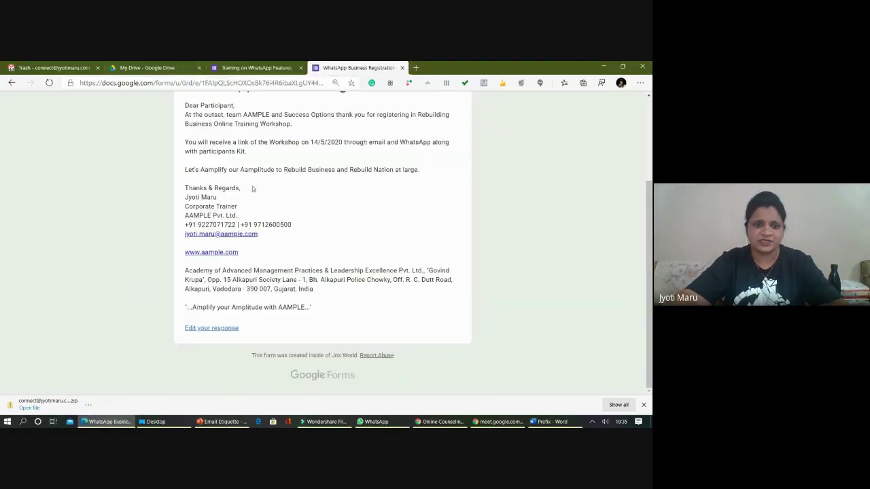
scroll(252, 186, up, 3)
click(256, 67)
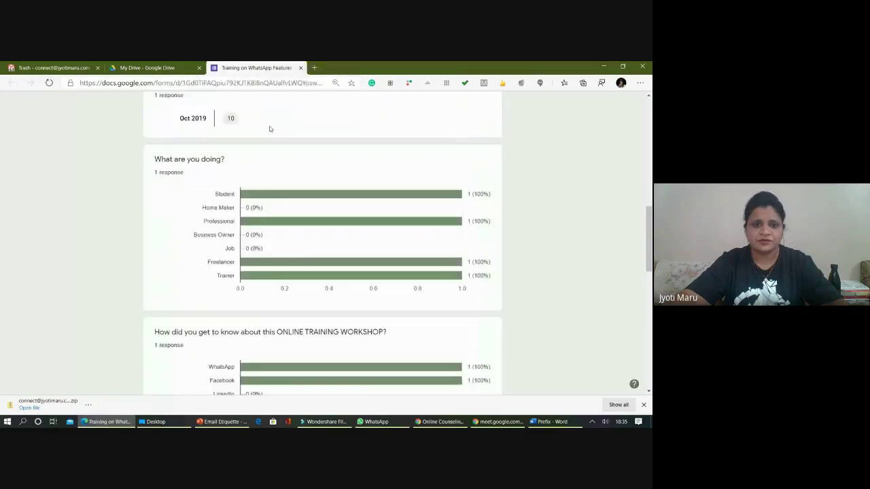
scroll(246, 139, up, 3)
scroll(246, 139, down, 10)
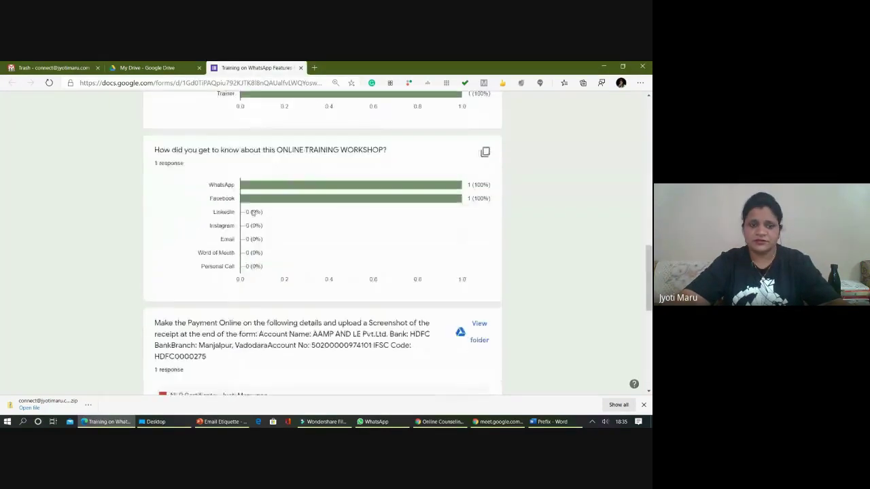
scroll(249, 252, down, 4)
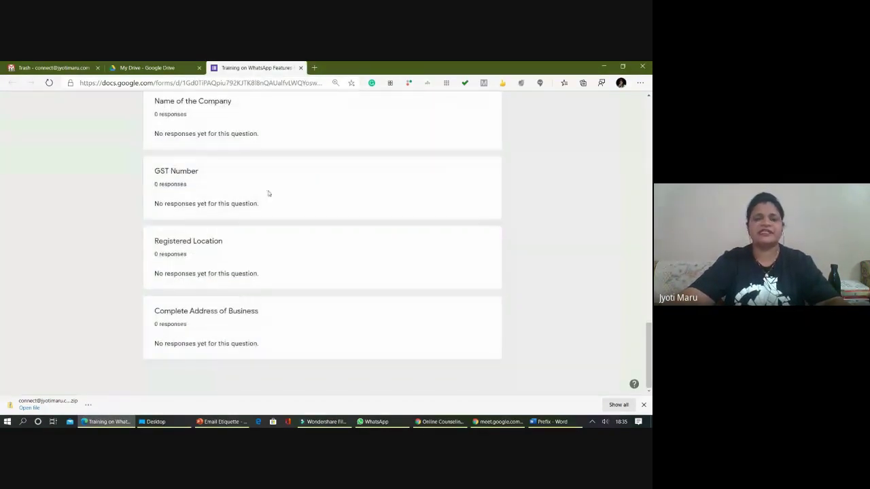
- Close the form tab and switch between the Meet and Drive windows
click(301, 68)
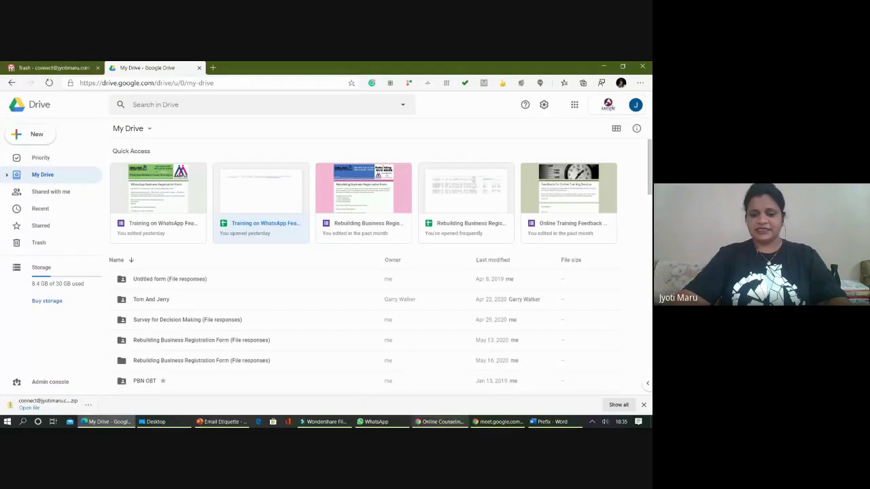
click(480, 422)
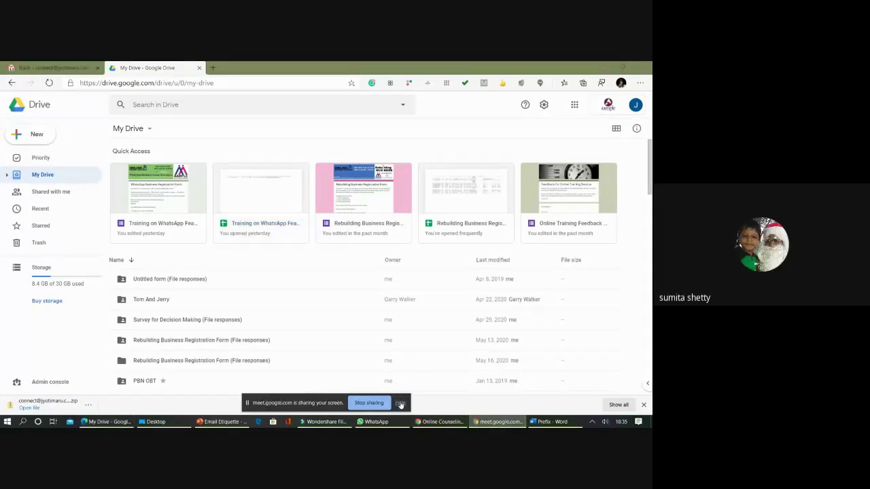
click(105, 422)
- Close both Online Counseling form tabs and Alt+Tab back to the form editor
click(441, 422)
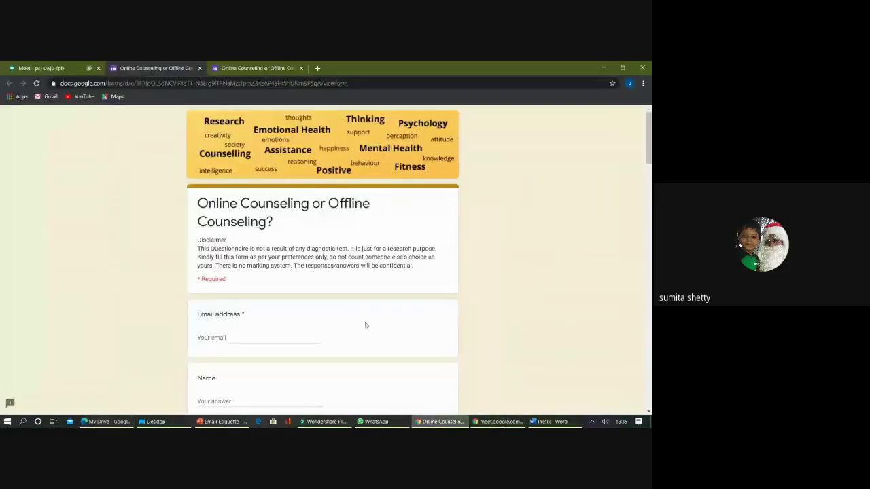
click(200, 69)
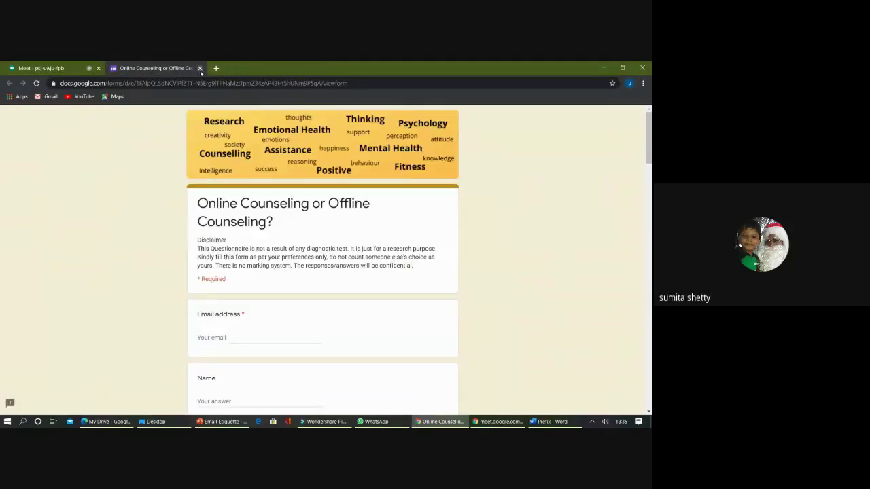
click(199, 68)
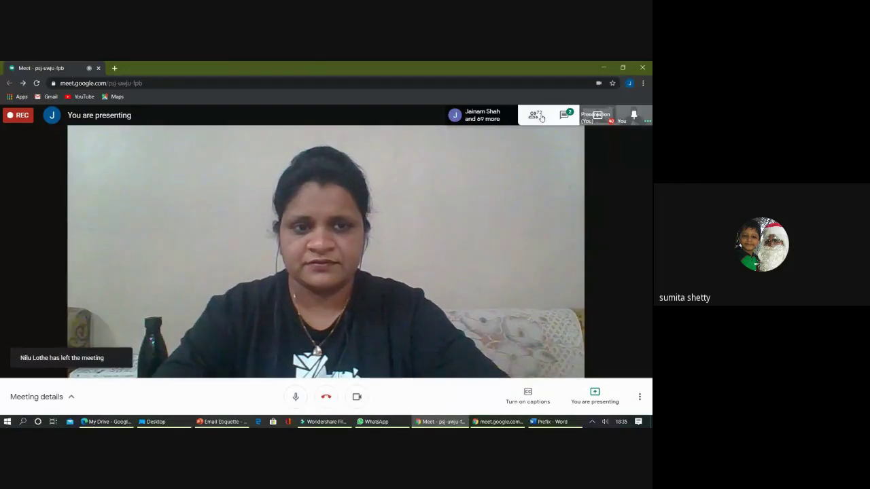
key(alt+Tab)
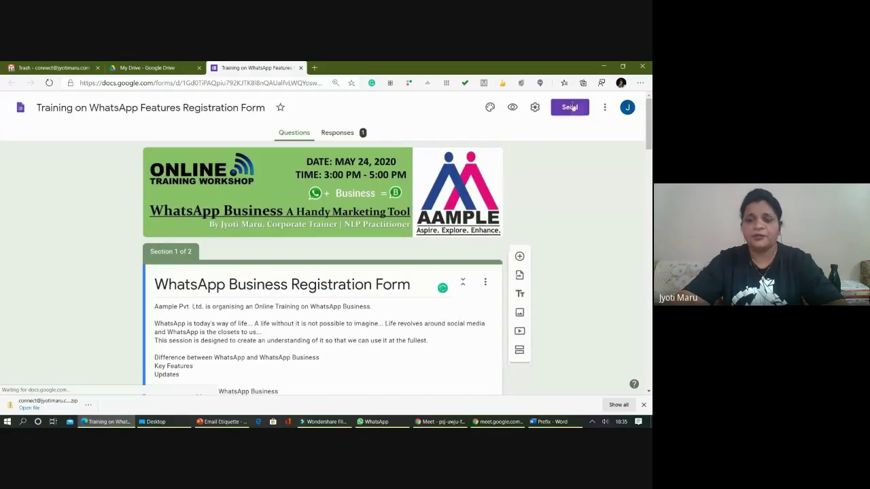
- Add a suggested contact as recipient in Send form, then switch to the shareable link
click(570, 108)
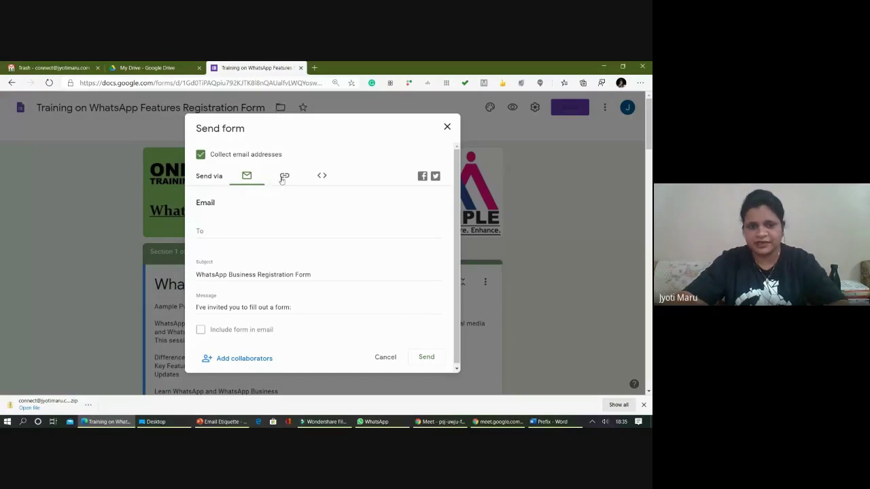
click(205, 231)
text(pea)
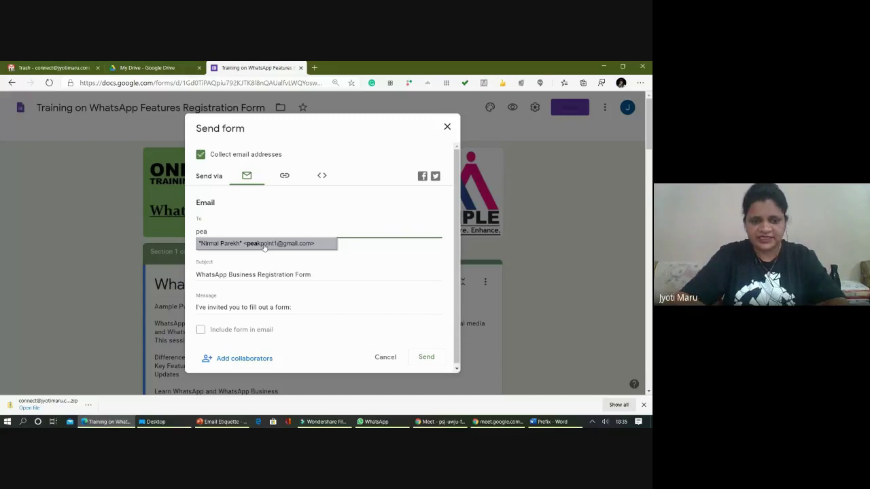
click(265, 244)
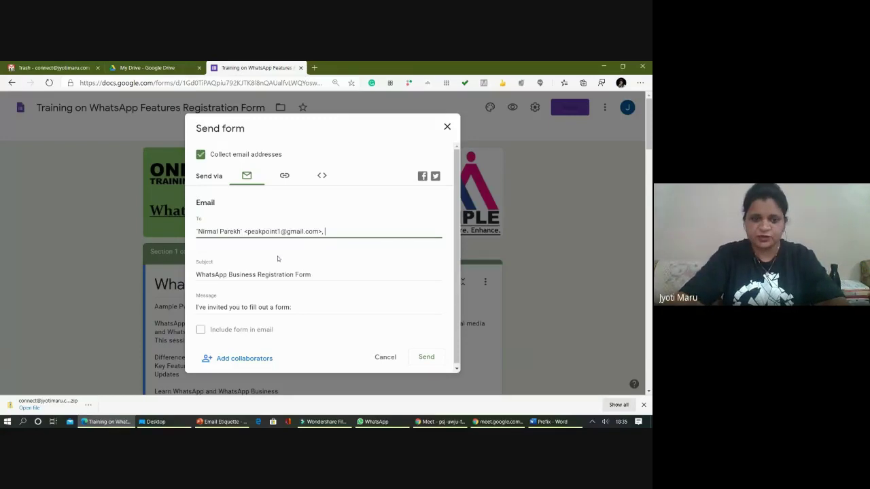
scroll(277, 266, down, 2)
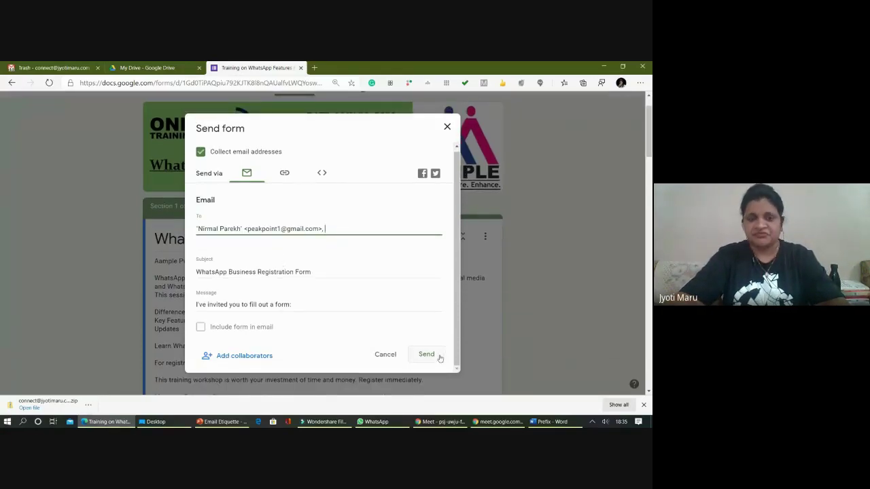
click(285, 173)
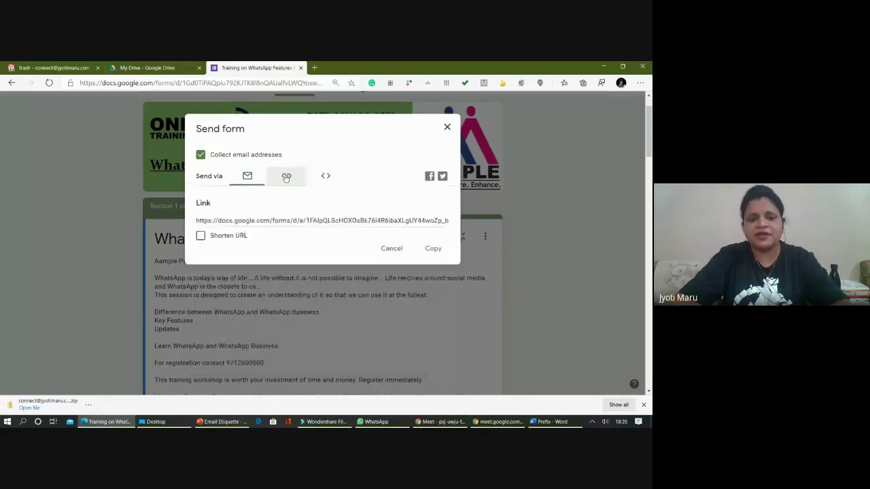
- Copy the shortened forms.gle link and close the Send form dialog
click(201, 236)
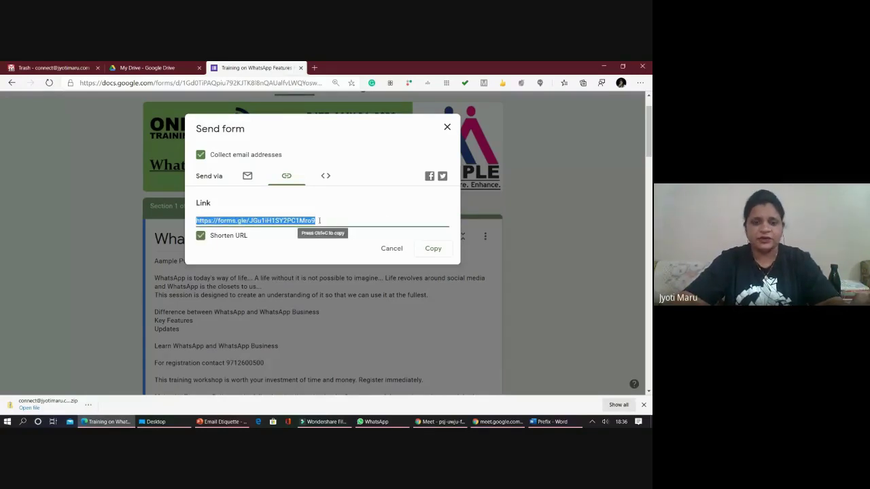
click(250, 247)
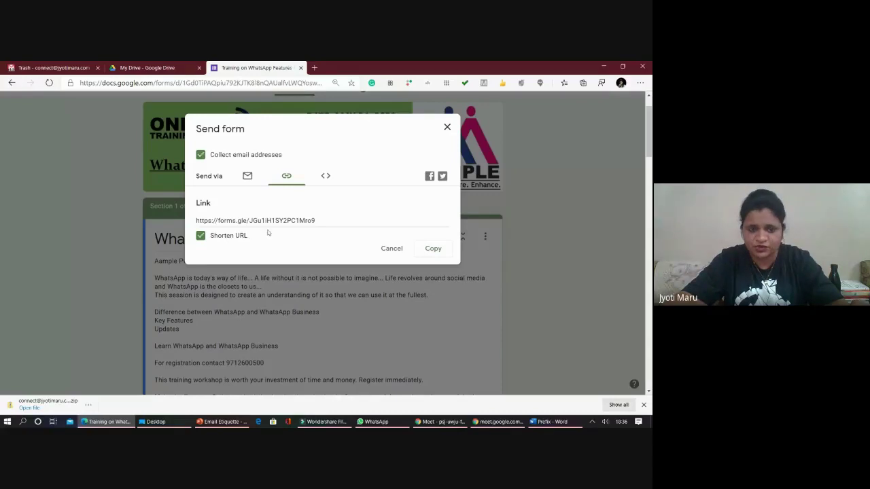
click(287, 220)
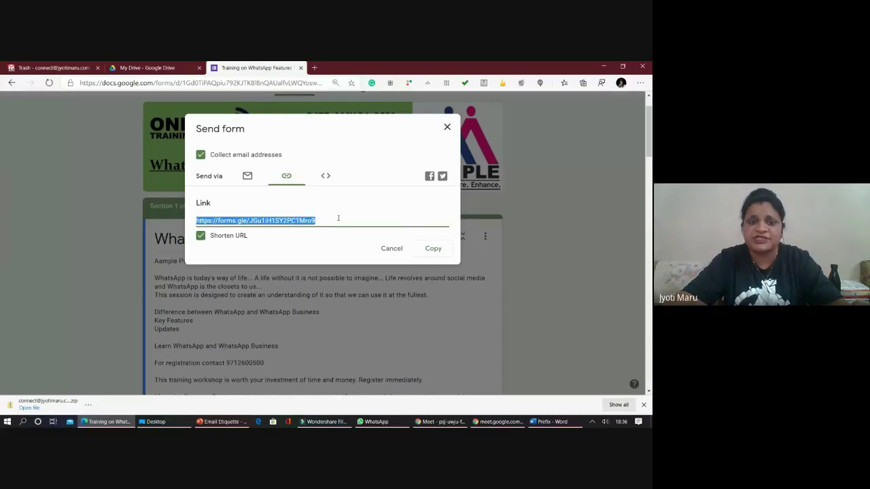
click(200, 236)
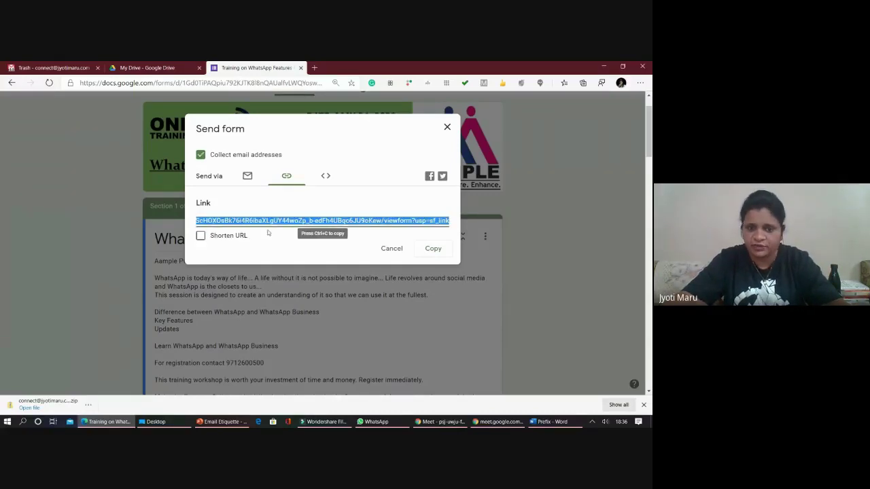
click(201, 236)
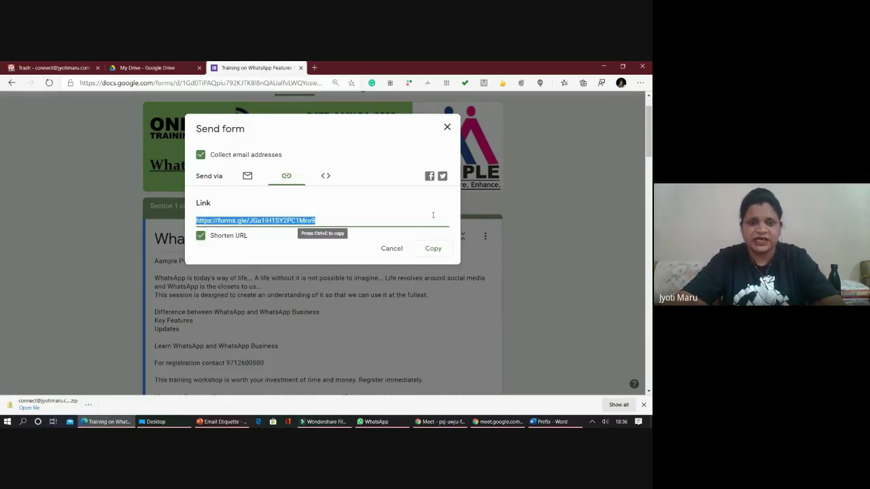
click(432, 248)
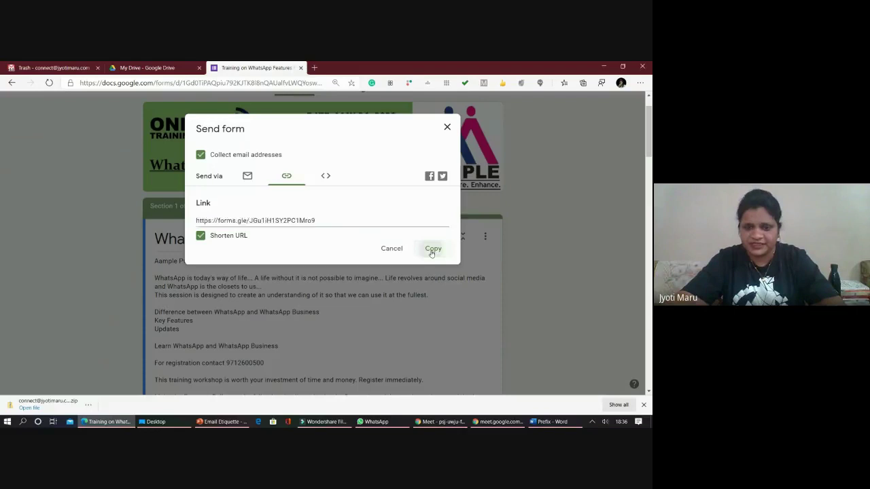
click(391, 249)
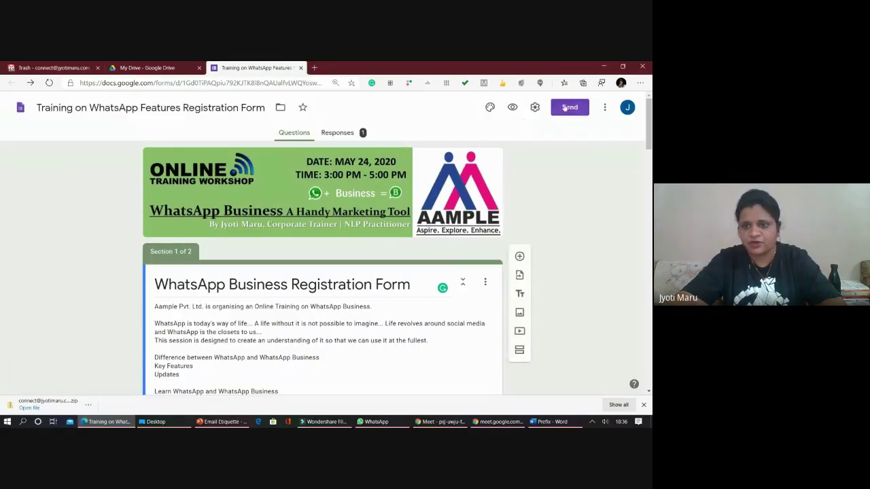
- Post the form link to Facebook, then bring the WhatsApp desktop chat forward
click(564, 107)
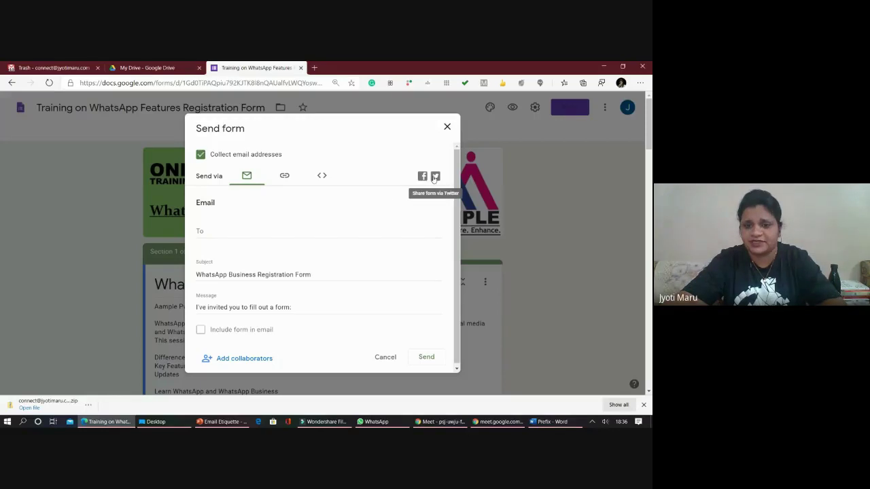
click(422, 176)
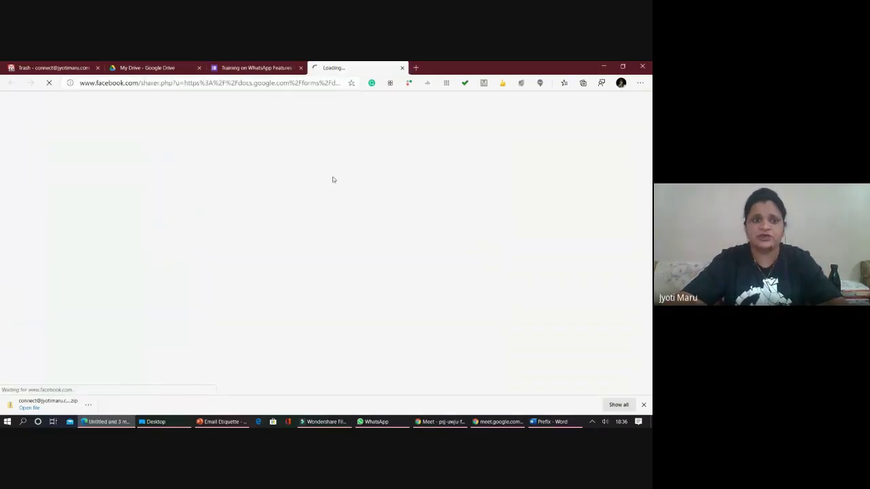
click(257, 68)
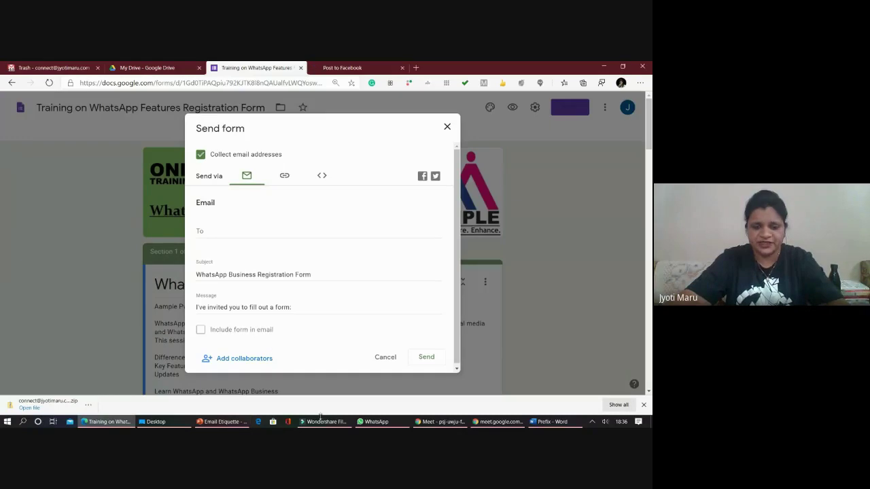
click(375, 421)
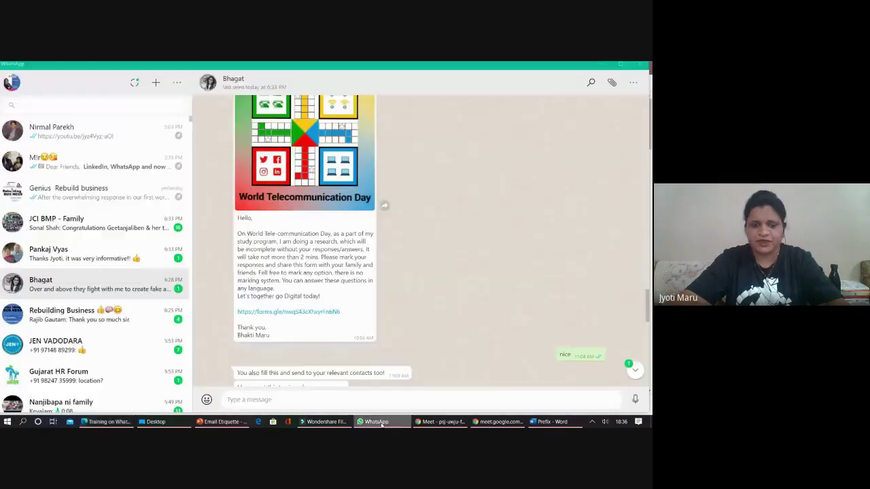
- Paste the copied form link into the chat and send it
click(306, 400)
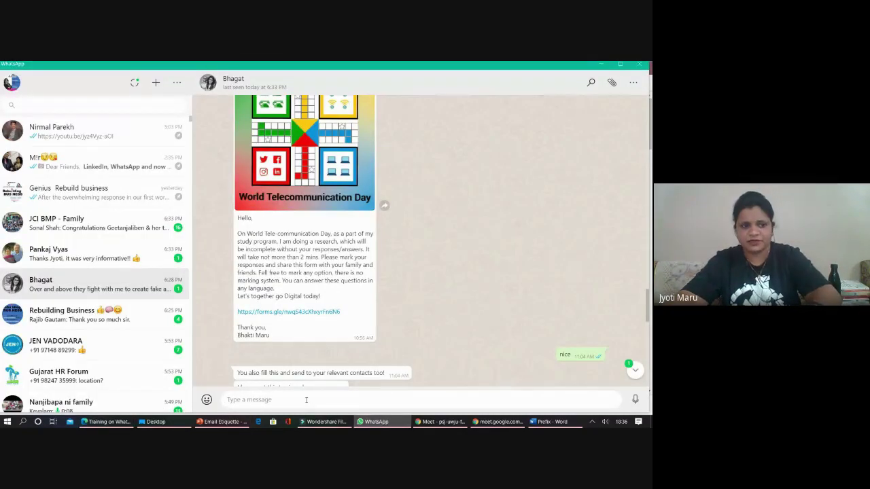
key(ctrl+v)
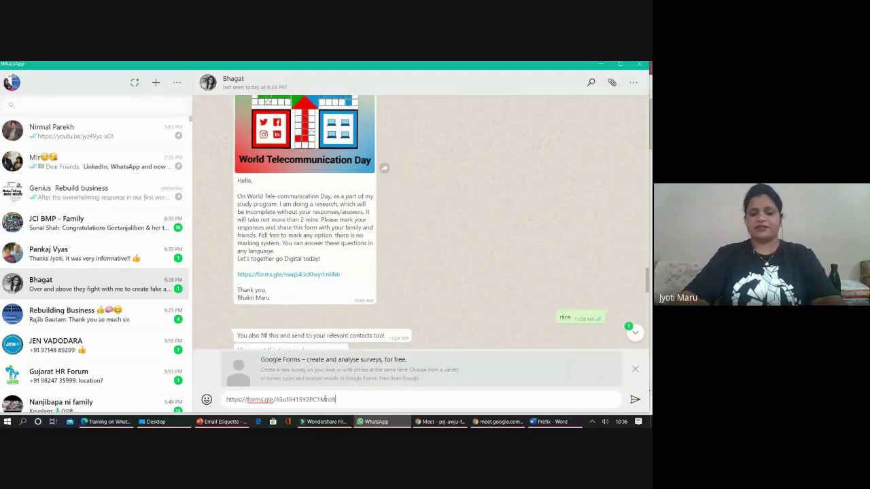
key(Return)
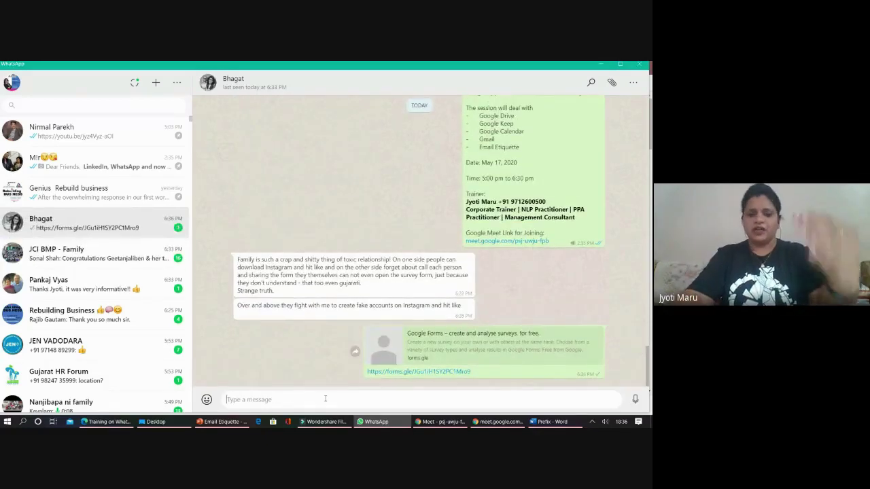
- Compare it with the older forms link in the chat, then switch to Google Meet
scroll(311, 310, up, 10)
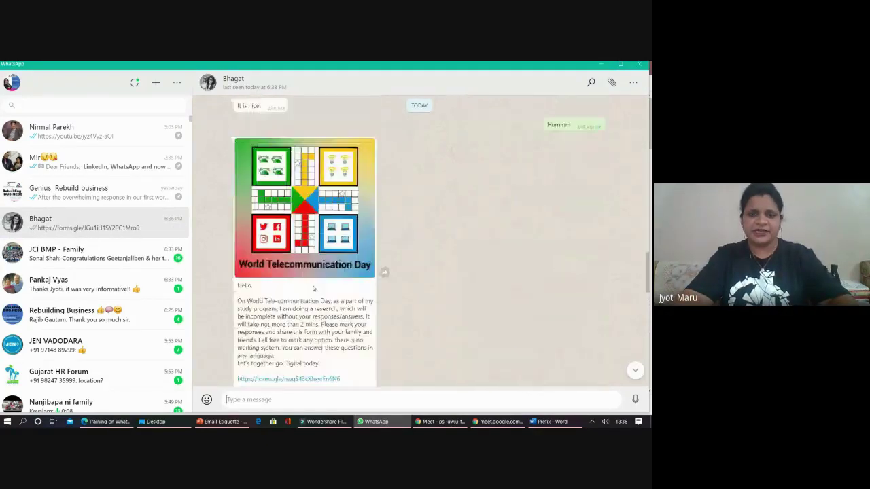
scroll(313, 285, down, 4)
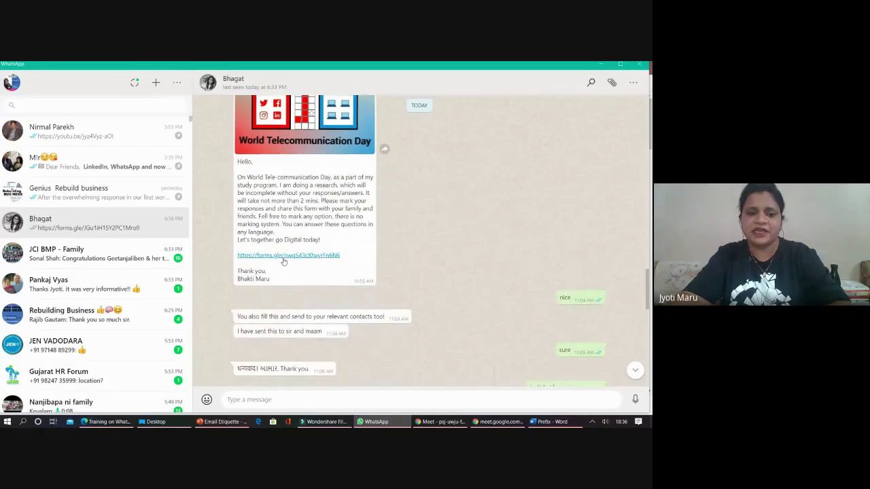
drag(341, 256, 243, 260)
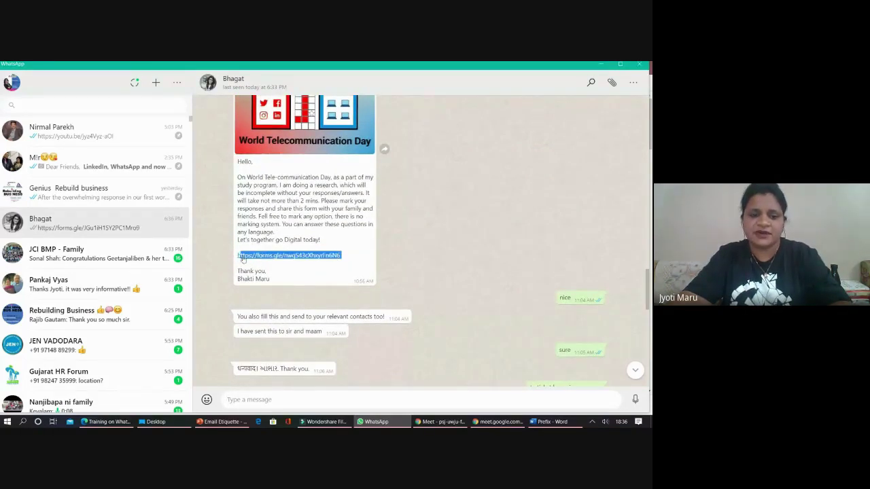
scroll(300, 270, up, 5)
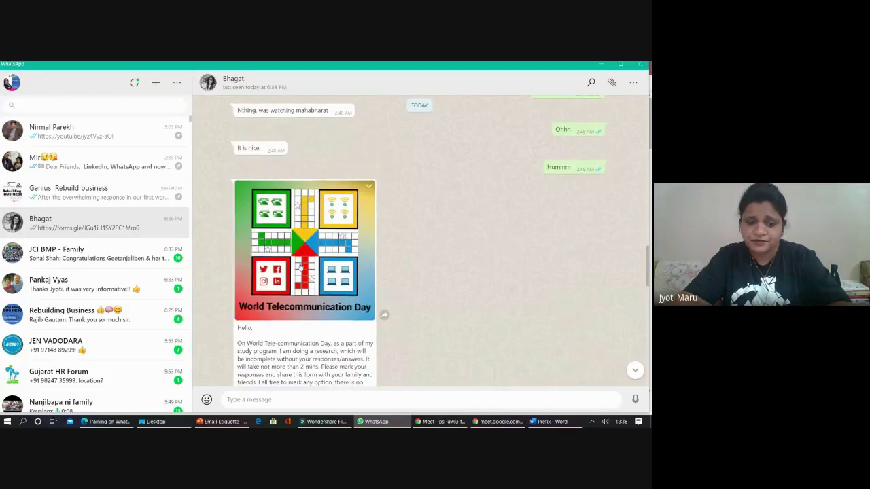
scroll(349, 327, down, 6)
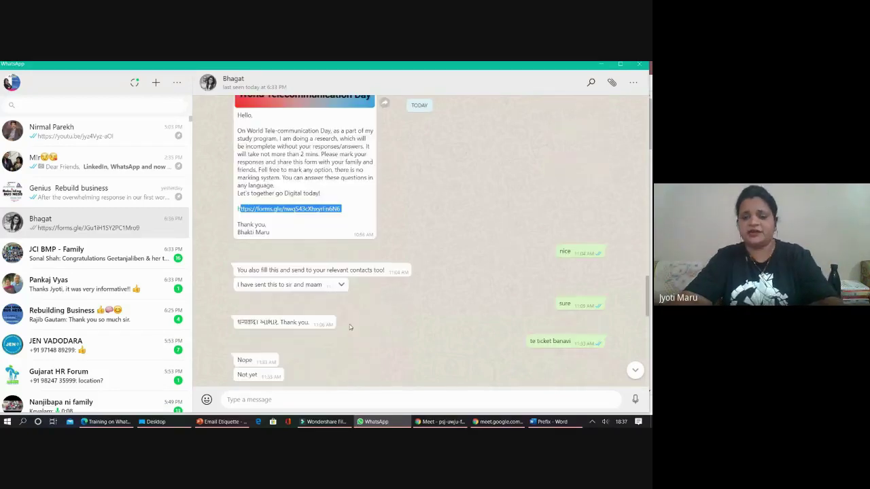
scroll(502, 361, down, 10)
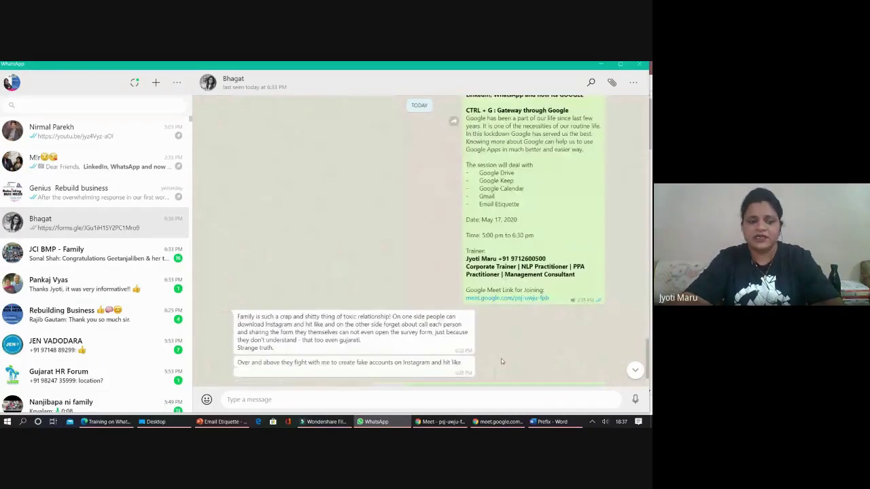
scroll(501, 358, down, 2)
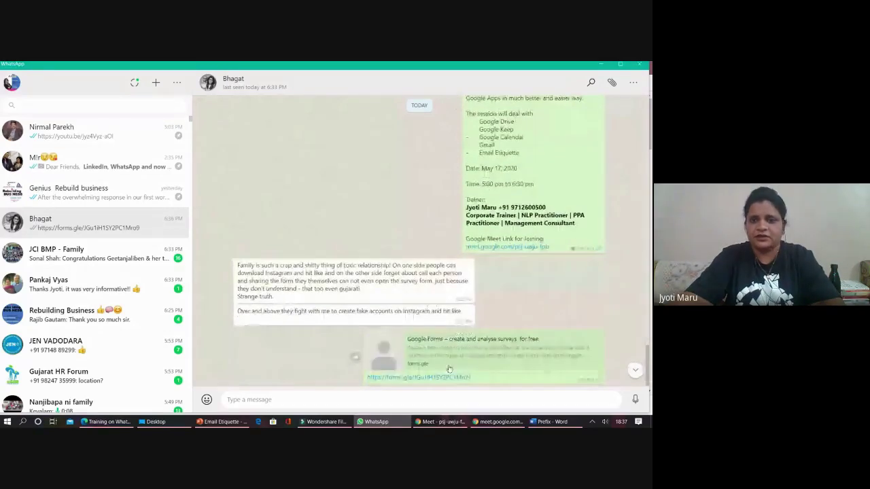
key(alt+Tab)
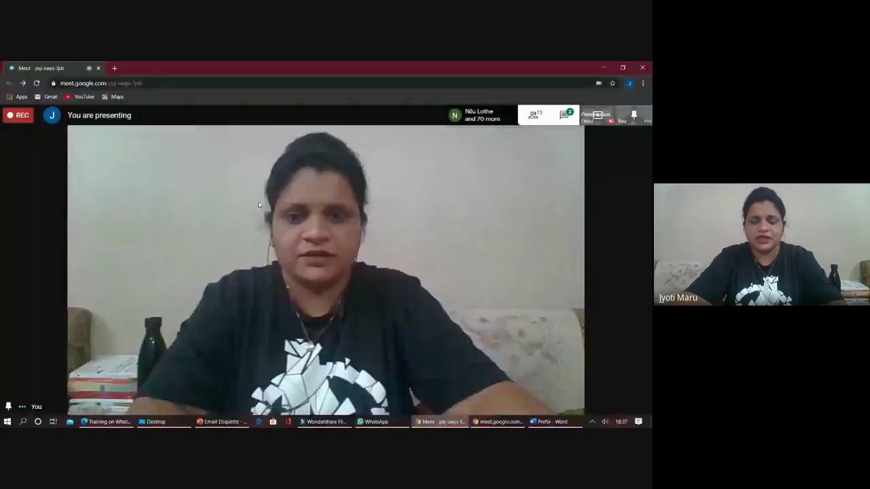
- Try the form's embed option, which File Upload questions block, then return to Google Meet
key(alt+Tab)
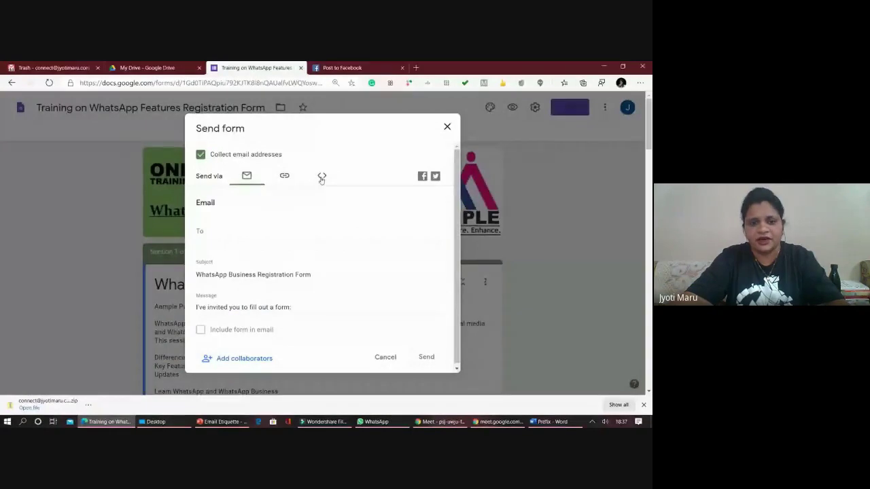
click(322, 176)
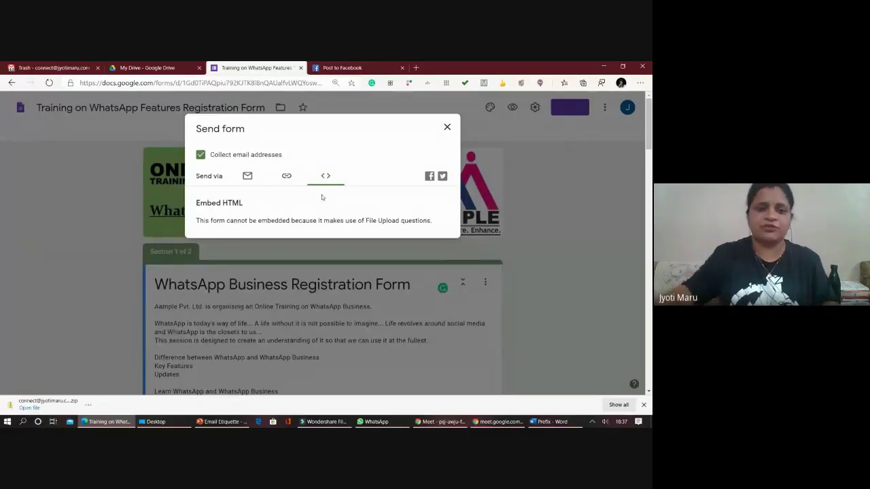
click(446, 127)
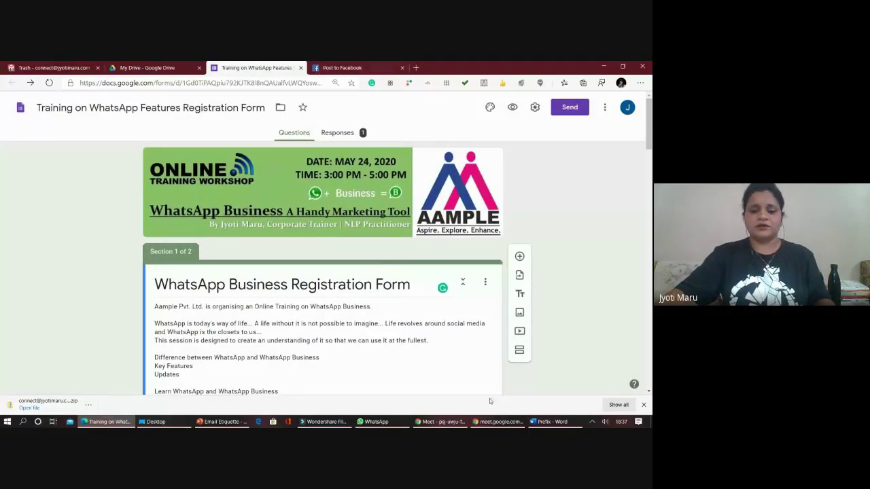
click(443, 422)
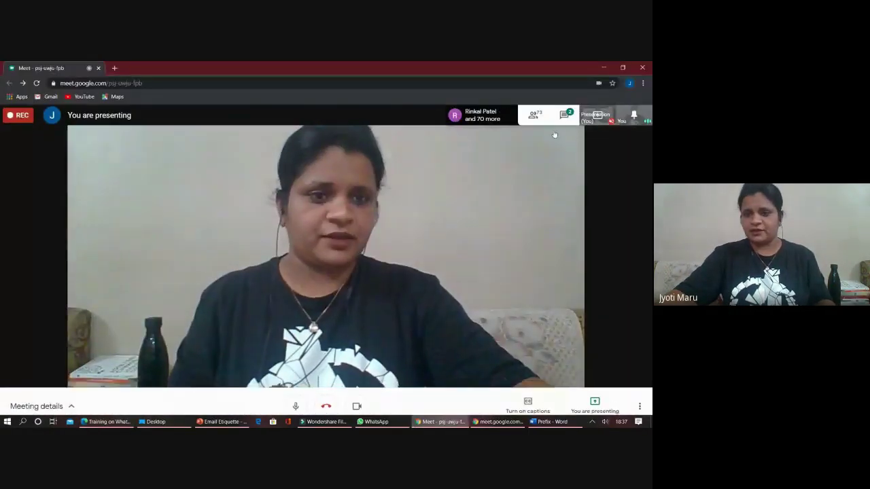
- Read attendees' questions in the Meet chat, then return to the Google Forms editor
click(566, 115)
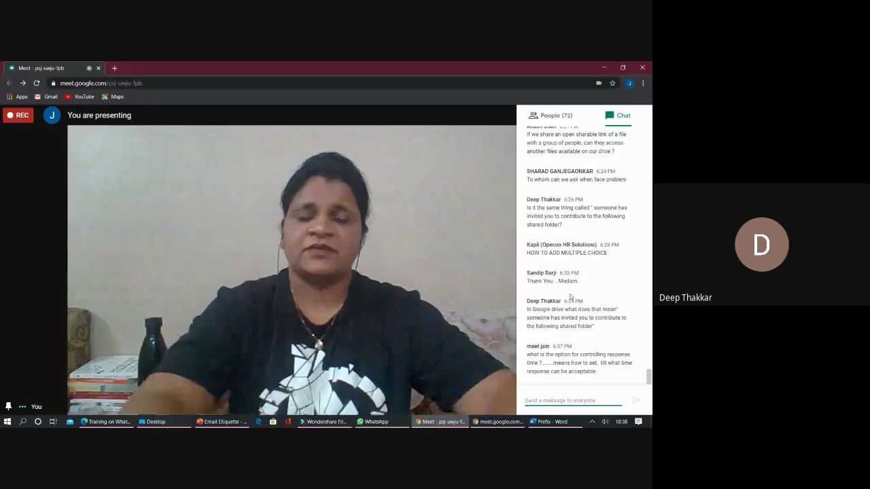
key(alt+Tab)
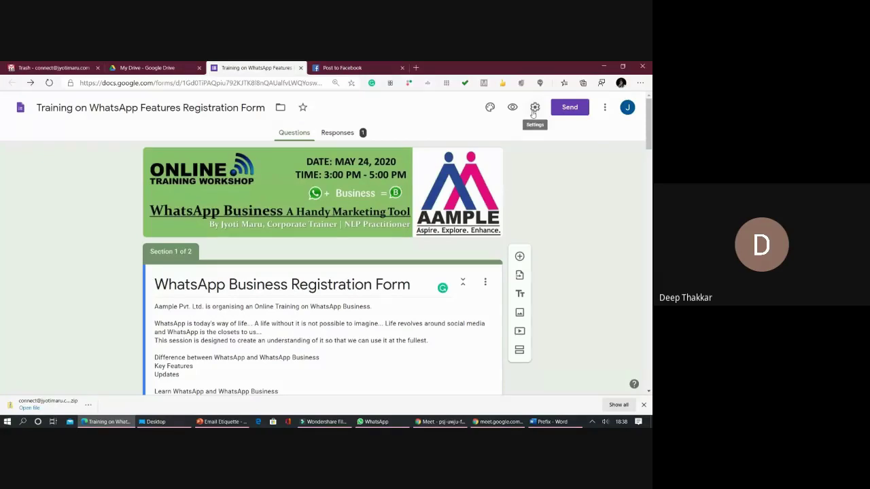
- Glance at the form settings without saving, then view the form's responses
click(534, 107)
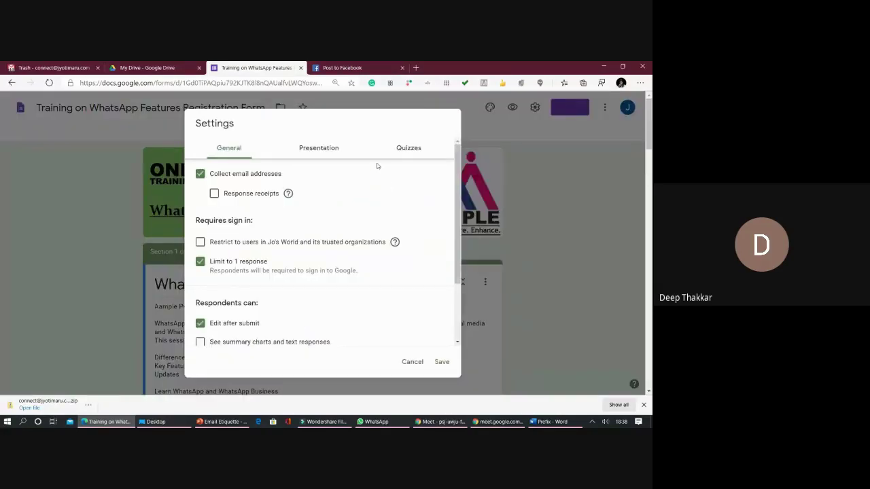
key(Escape)
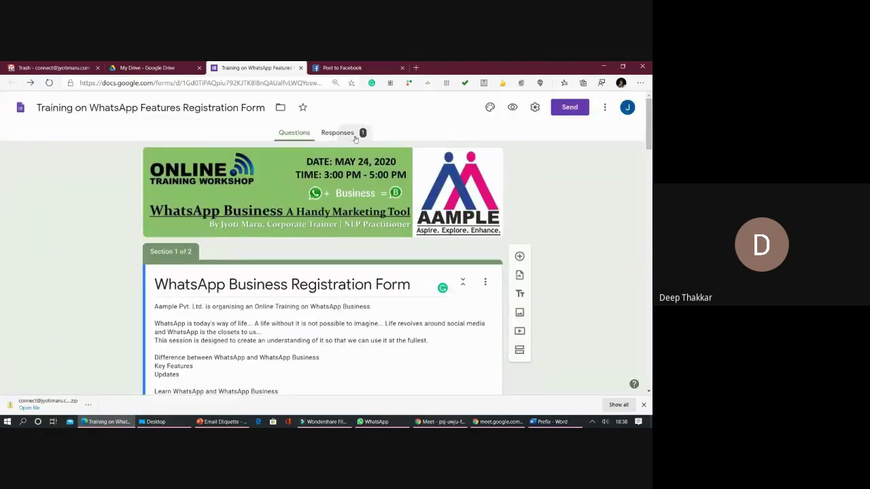
click(354, 137)
- Check the My Drive listing and the Meet window, then return to the form's 1-response summary
click(146, 68)
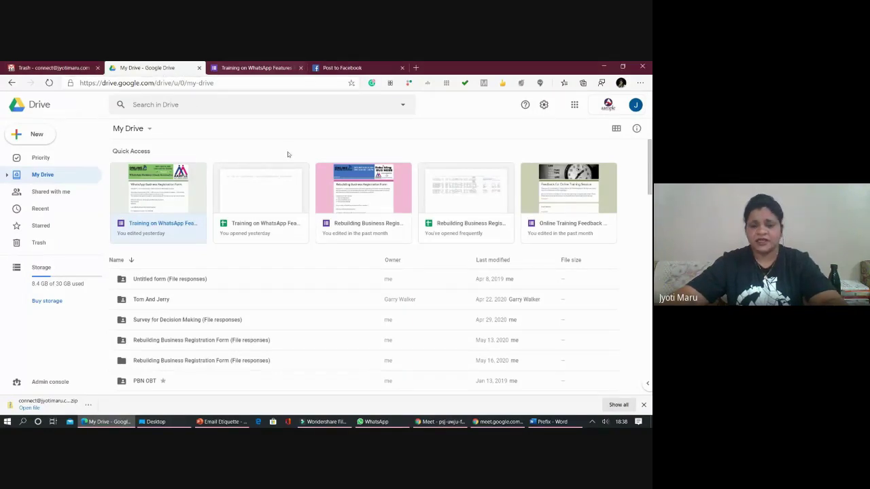
click(440, 421)
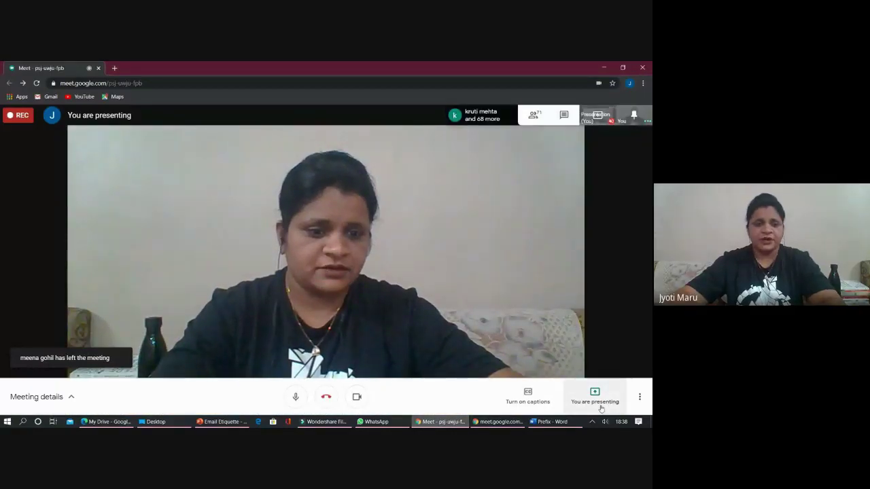
key(alt+Tab)
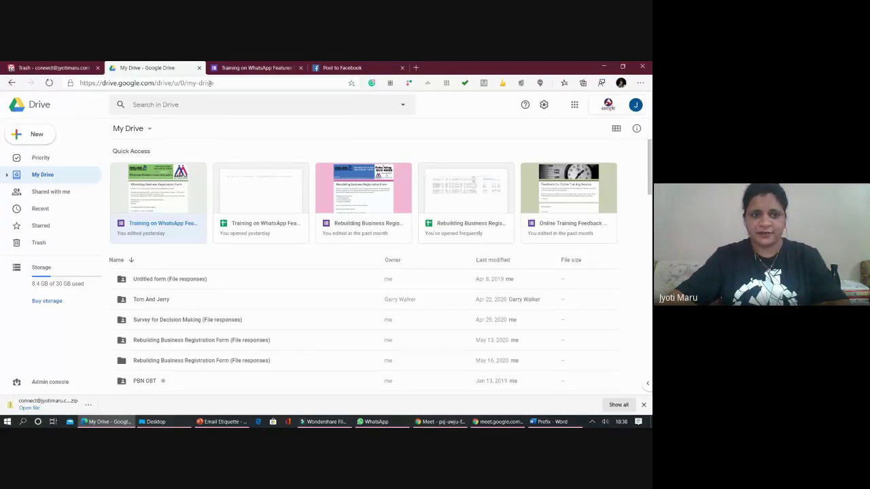
click(235, 68)
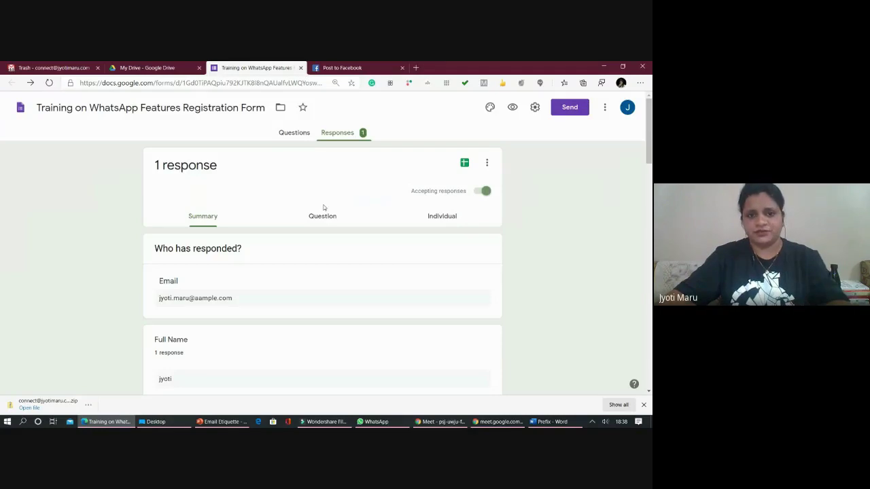
- Open and close the Responses more-options menu without choosing anything
scroll(328, 216, down, 1)
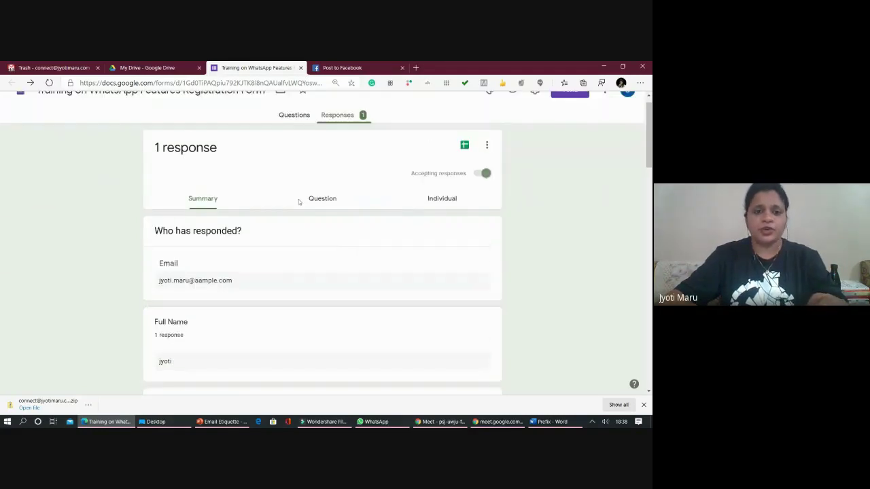
scroll(297, 199, up, 1)
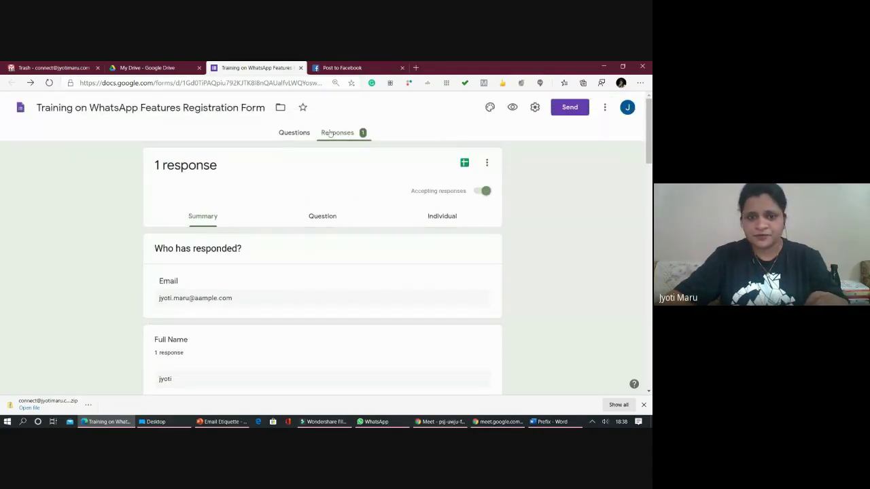
click(485, 163)
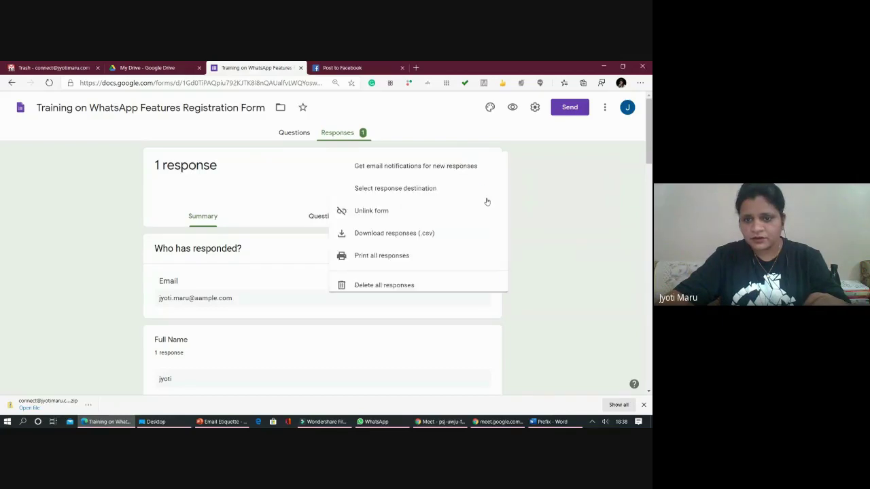
click(253, 147)
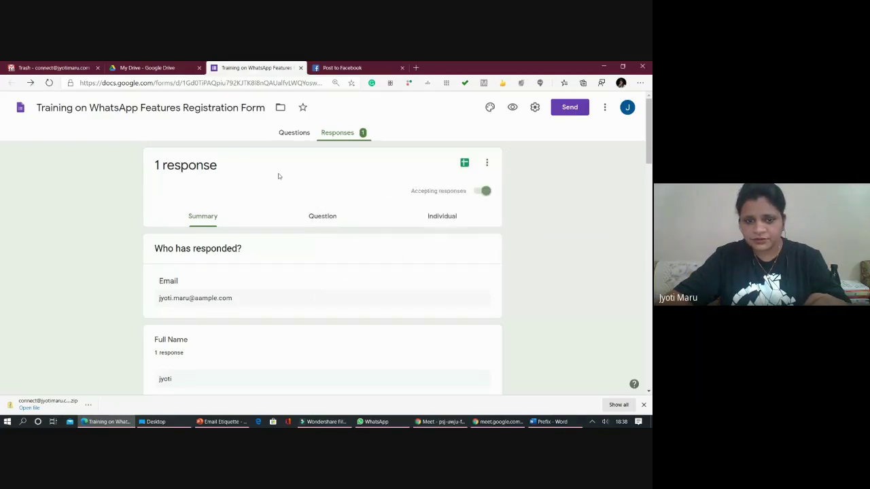
scroll(278, 174, down, 5)
scroll(374, 183, up, 5)
scroll(438, 174, up, 1)
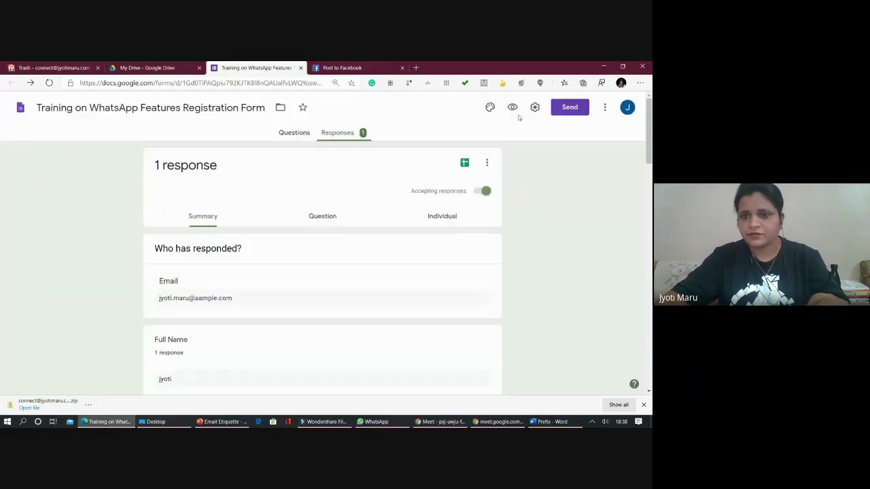
- Review the Presentation and General settings, cancel unchanged, and return to the form's questions
click(535, 107)
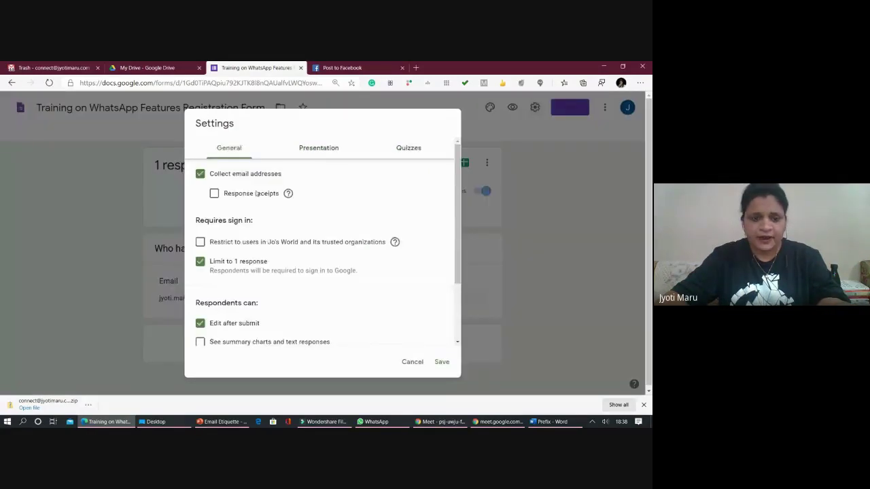
scroll(264, 234, down, 2)
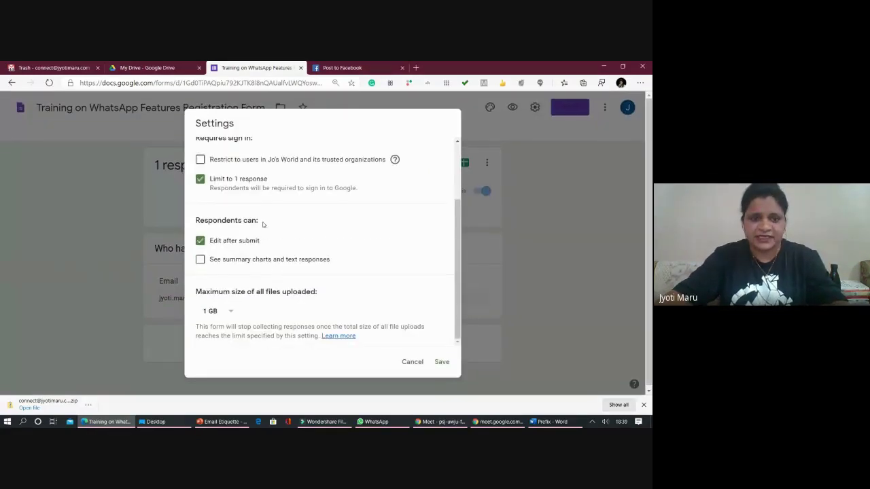
scroll(254, 219, up, 1)
scroll(306, 159, up, 1)
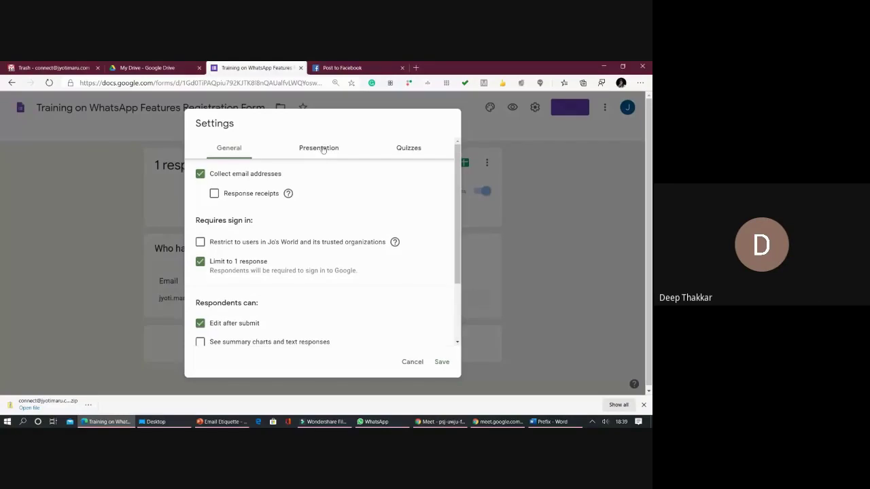
click(324, 149)
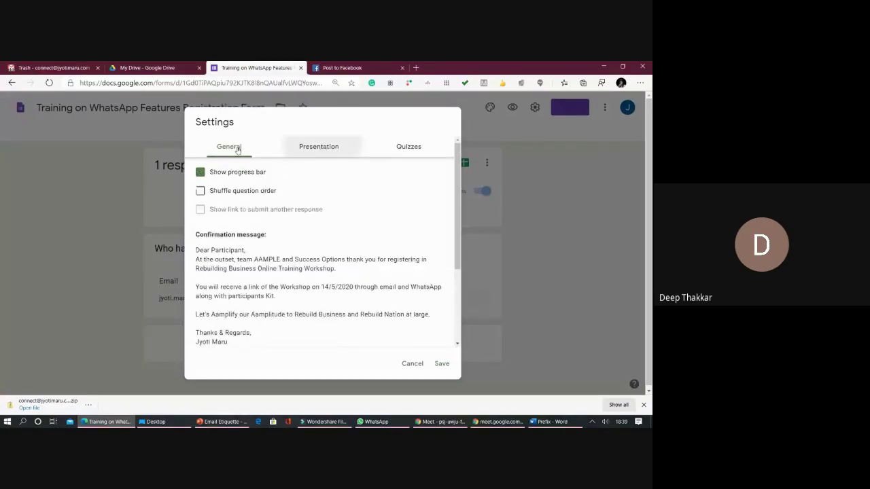
click(237, 150)
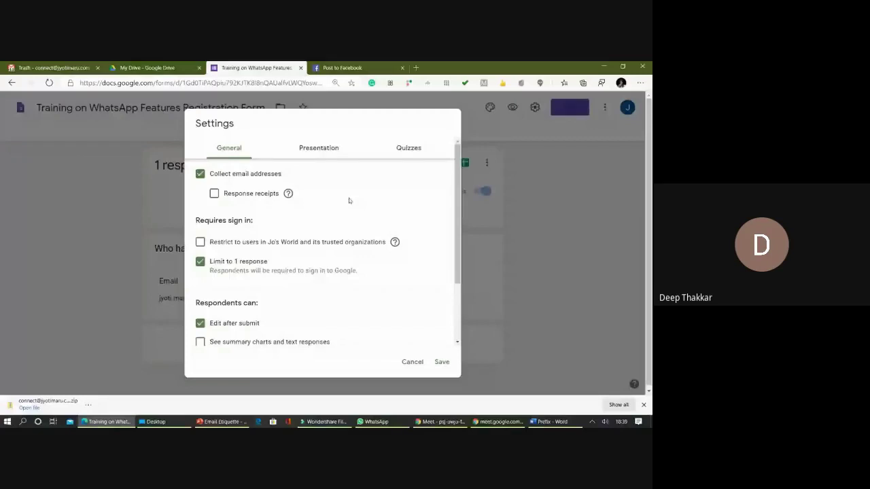
scroll(348, 198, down, 3)
click(412, 362)
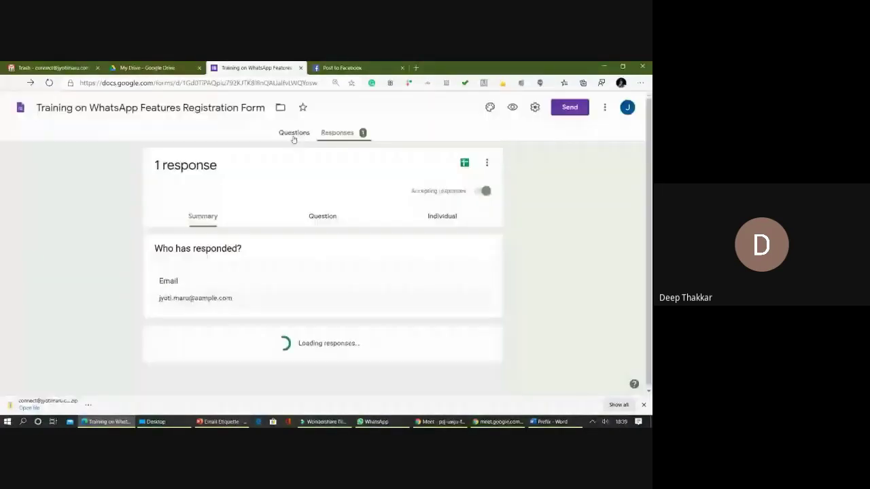
click(294, 136)
scroll(305, 250, down, 1)
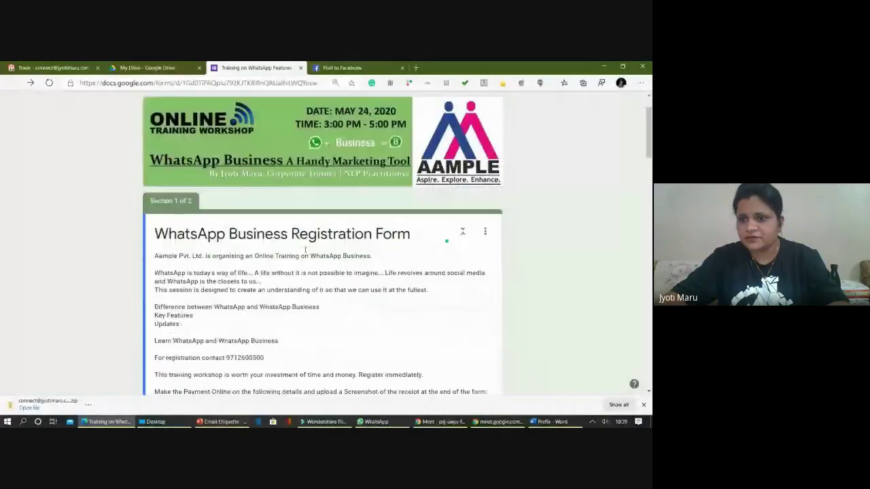
scroll(305, 250, up, 1)
click(604, 106)
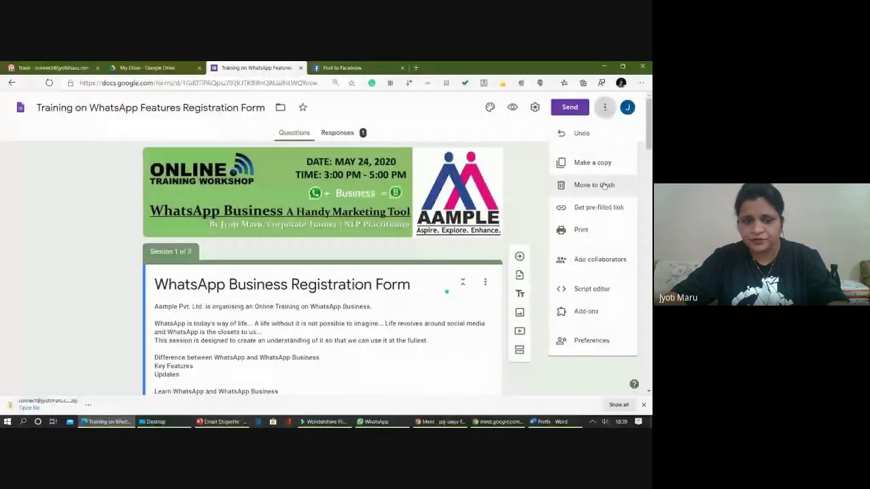
click(534, 107)
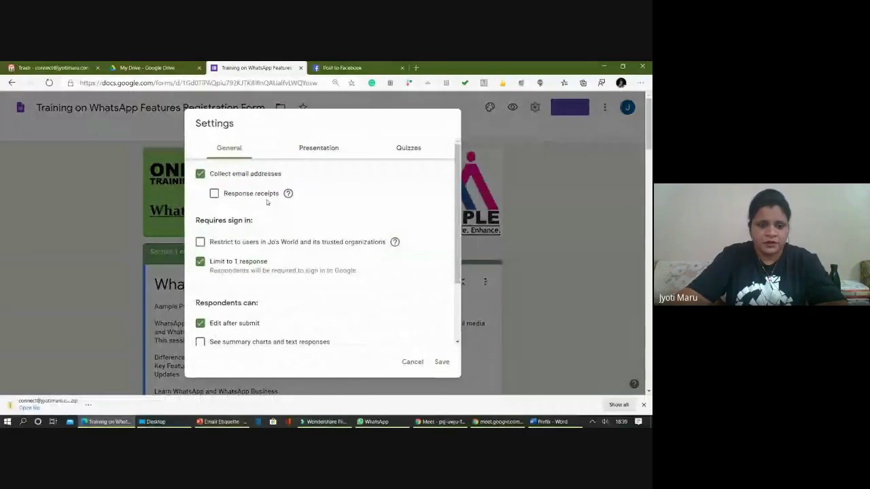
click(214, 193)
scroll(323, 272, down, 3)
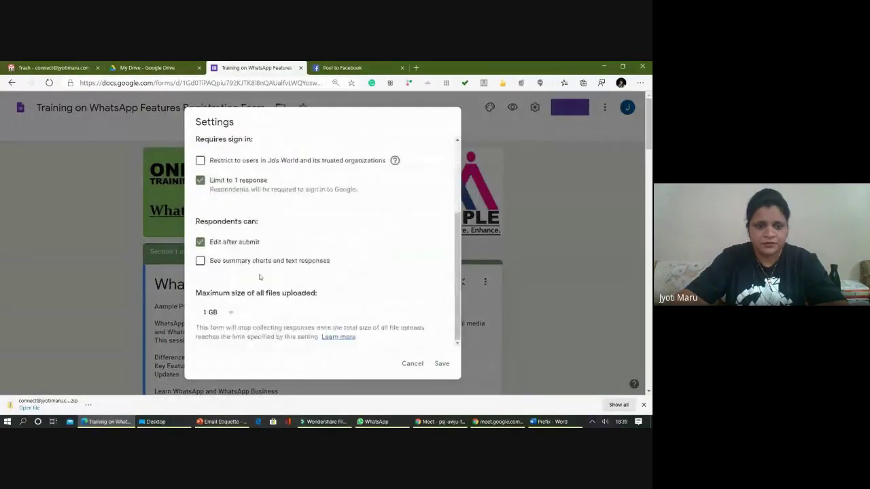
scroll(268, 299, down, 3)
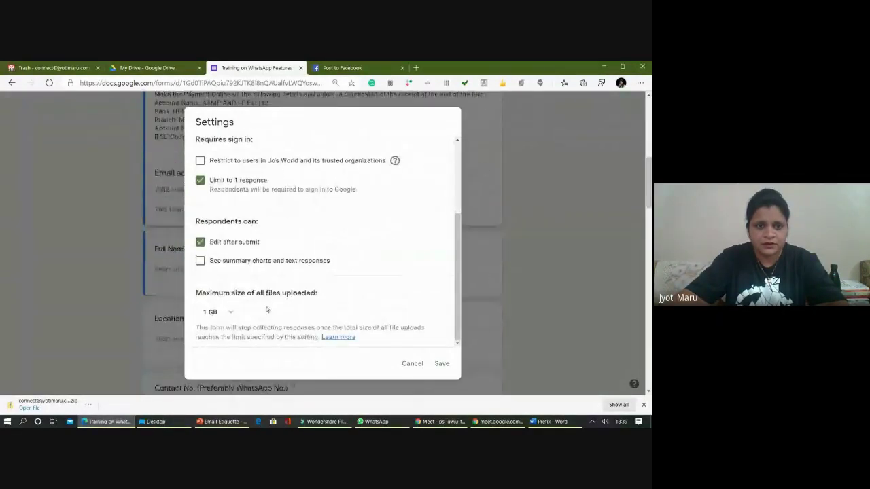
scroll(272, 224, up, 5)
click(314, 148)
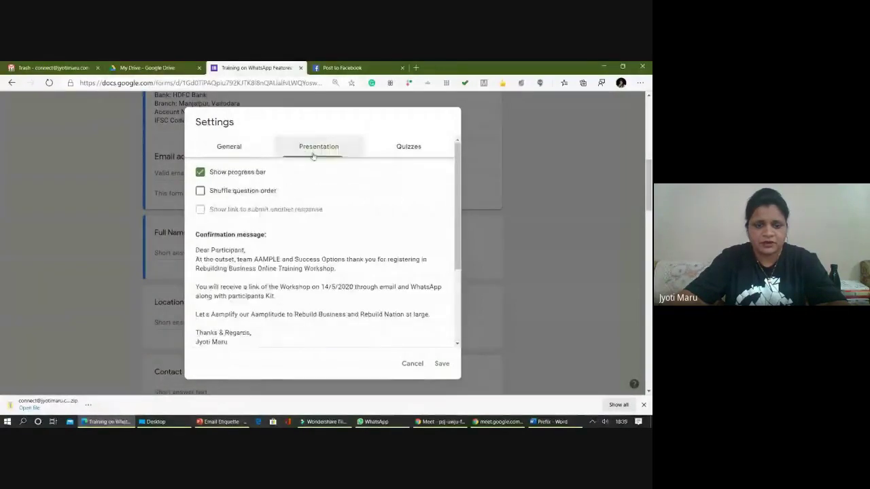
scroll(218, 243, down, 3)
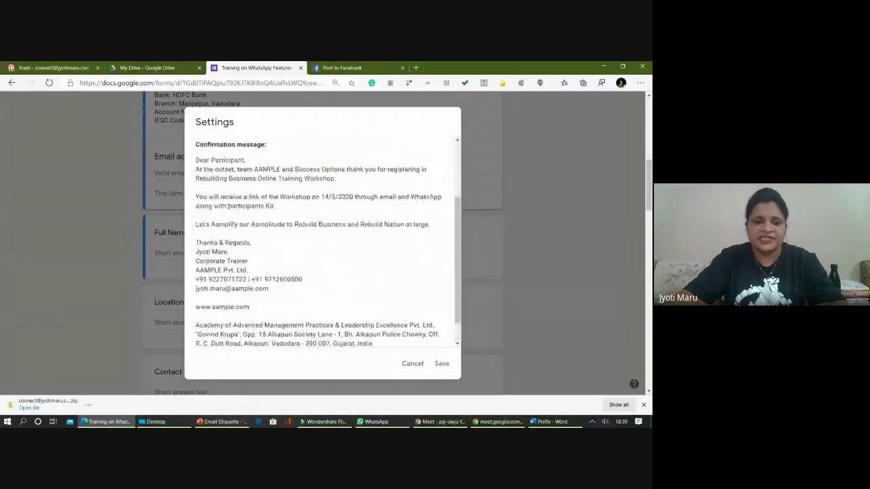
scroll(204, 163, up, 3)
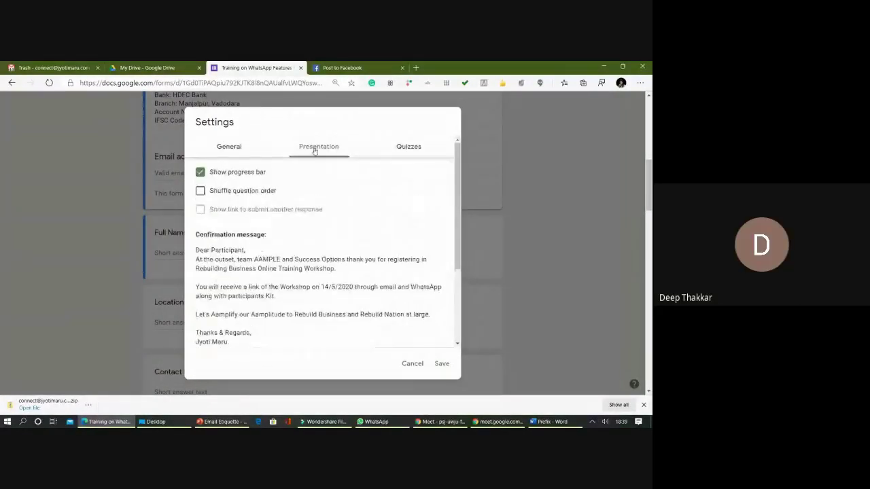
scroll(307, 180, down, 4)
scroll(198, 172, up, 2)
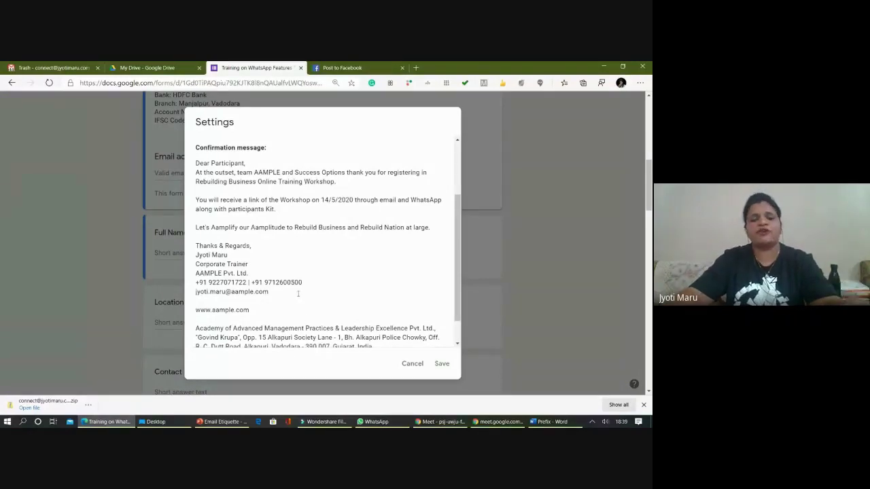
scroll(297, 295, down, 4)
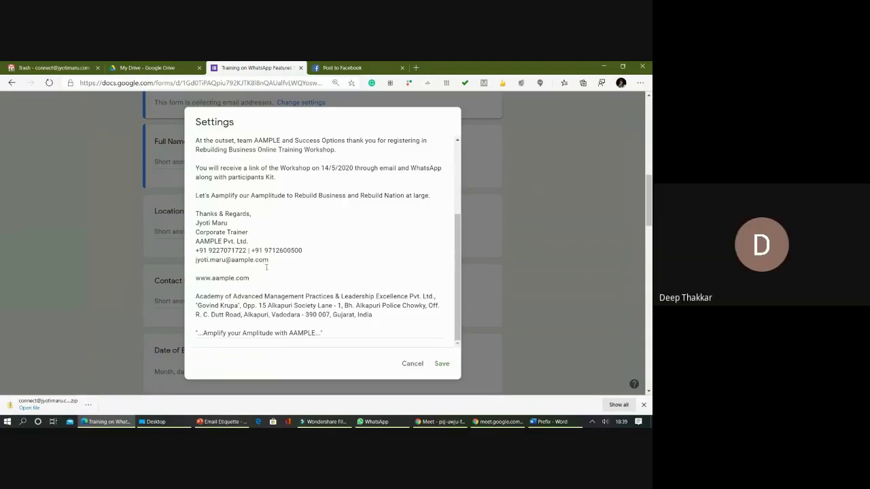
scroll(285, 287, down, 5)
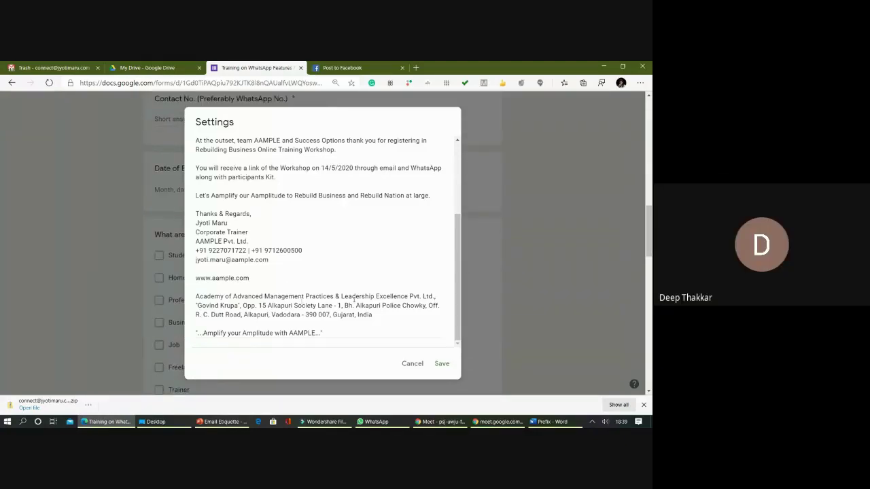
drag(457, 311, 457, 240)
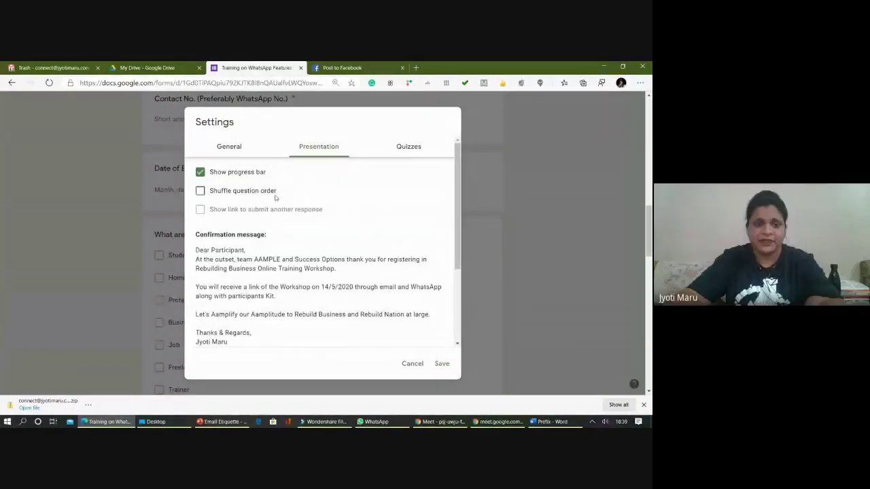
scroll(259, 232, down, 2)
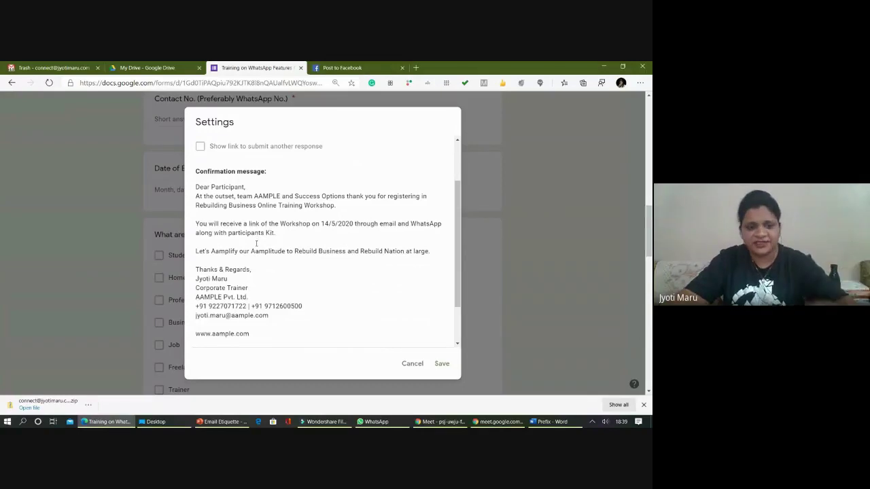
scroll(259, 245, down, 1)
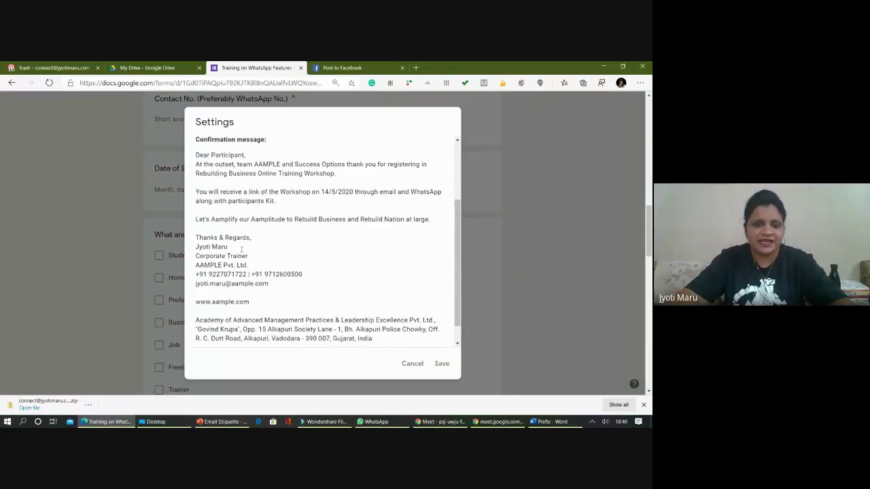
scroll(241, 249, down, 1)
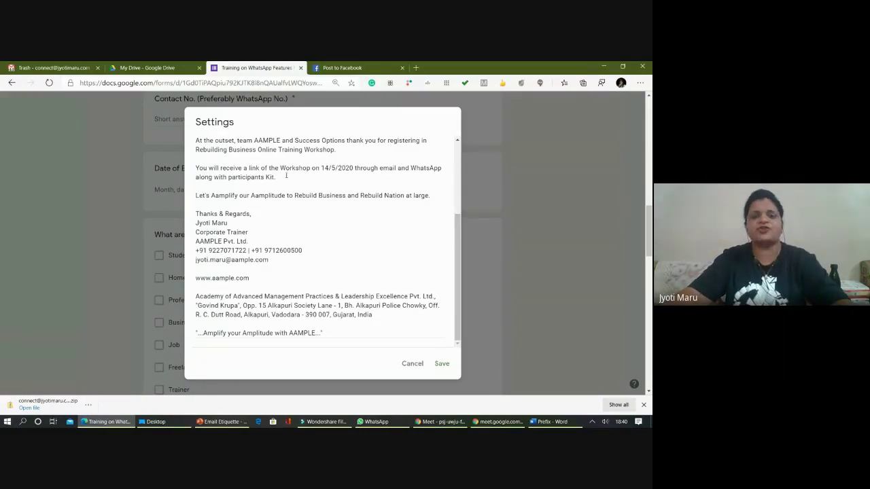
click(421, 365)
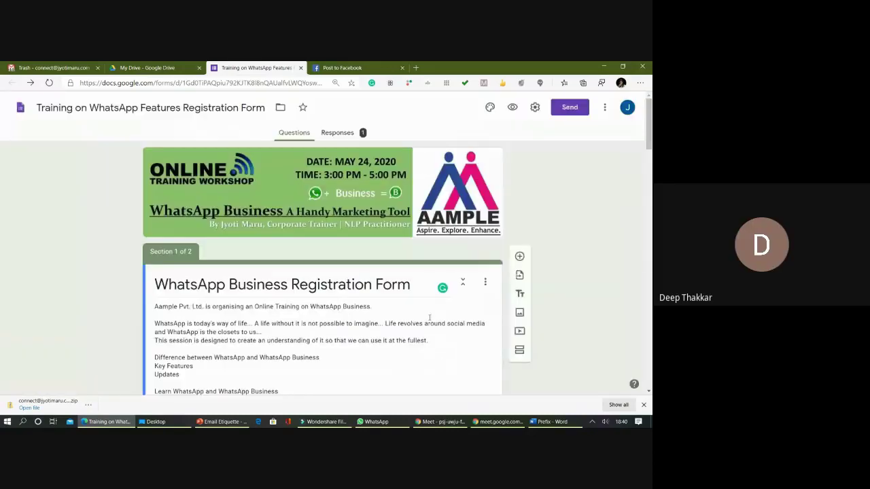
click(534, 107)
click(319, 148)
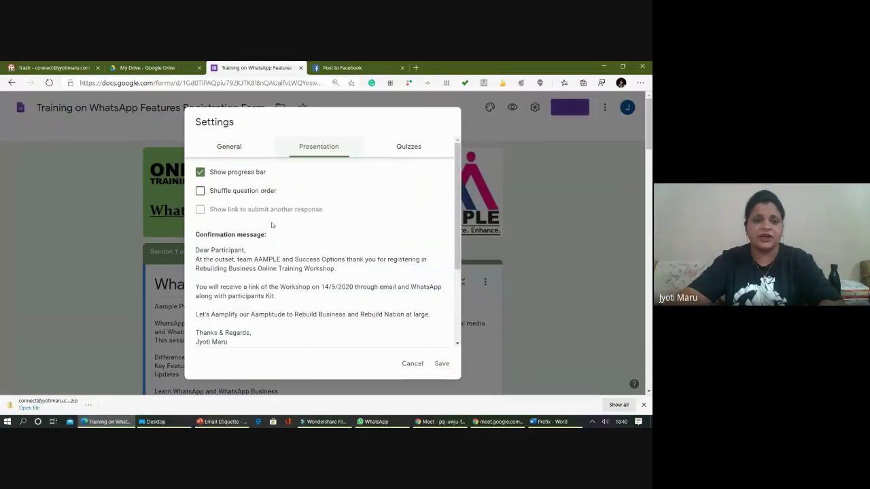
drag(196, 234, 270, 244)
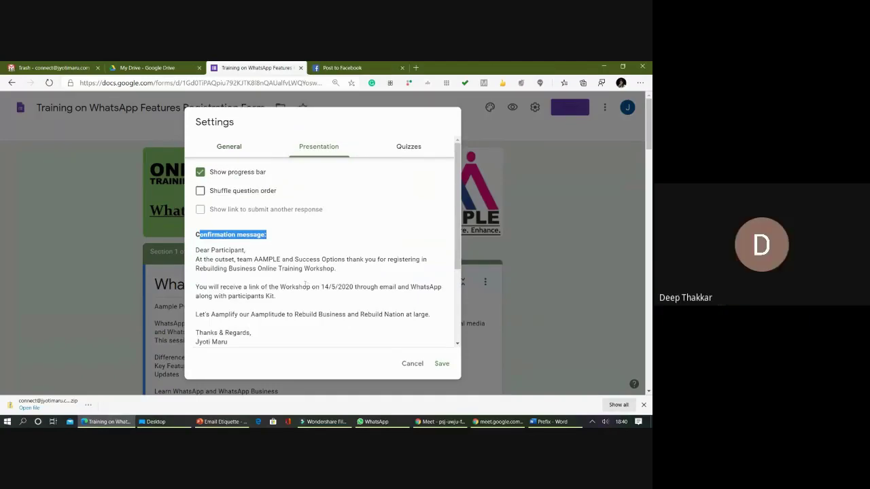
click(299, 290)
scroll(298, 290, down, 5)
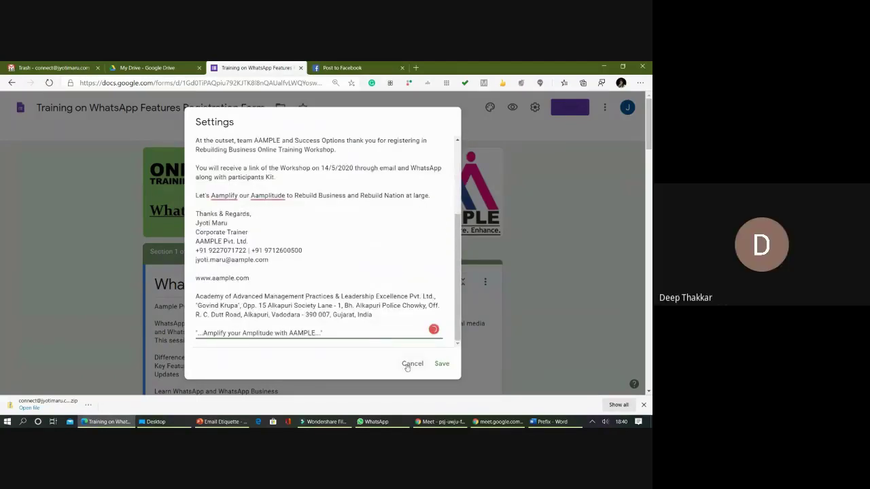
click(411, 364)
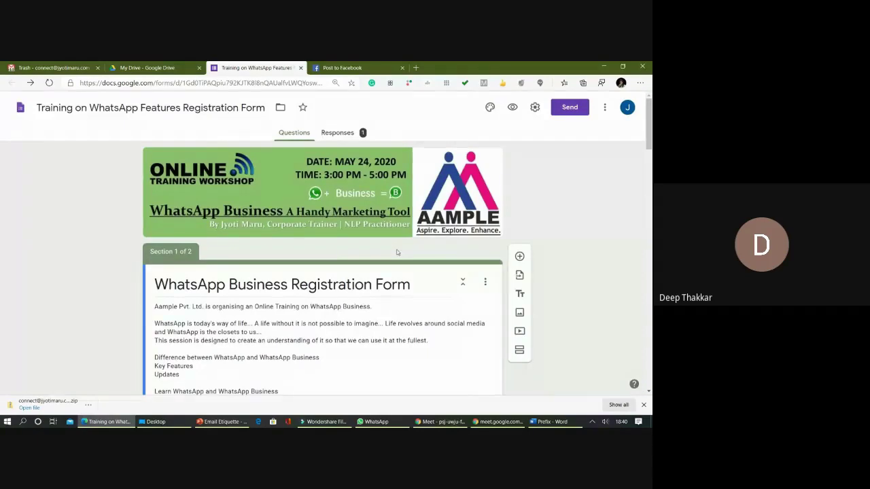
click(345, 68)
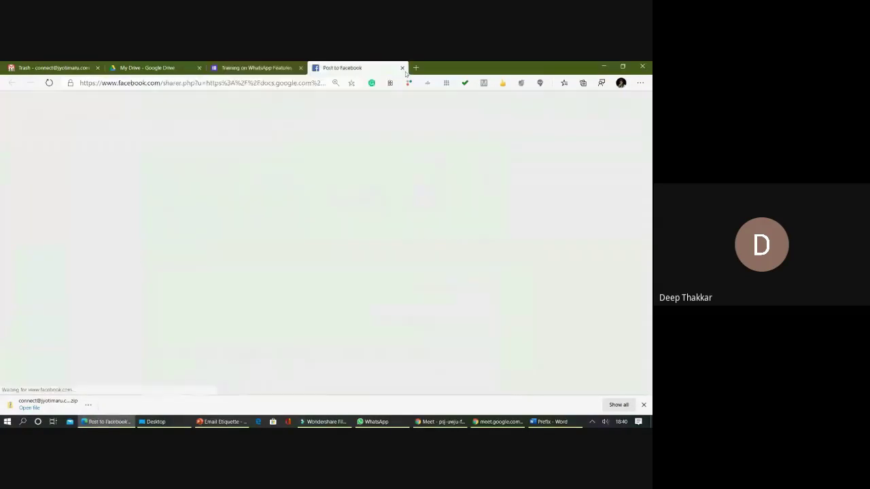
click(402, 68)
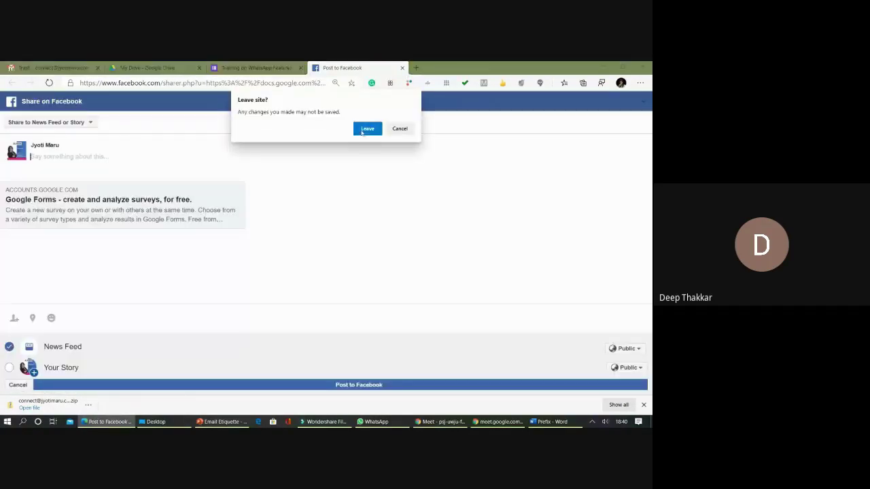
click(401, 130)
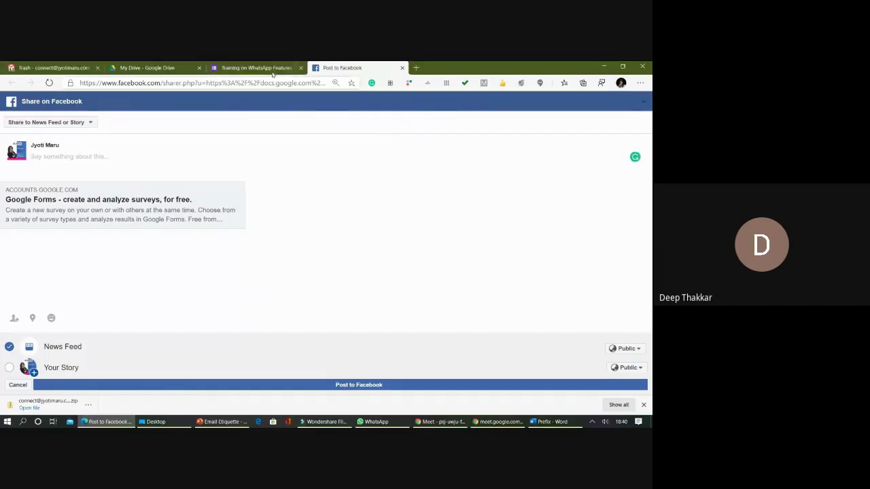
click(146, 68)
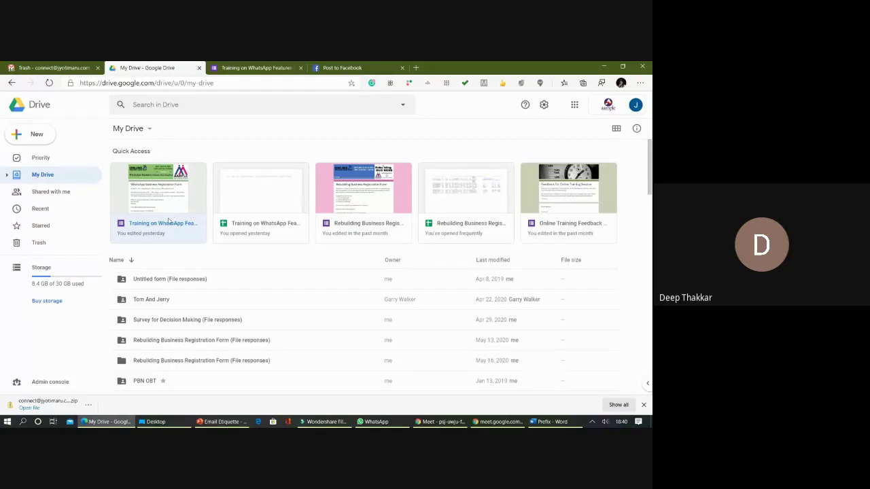
click(276, 68)
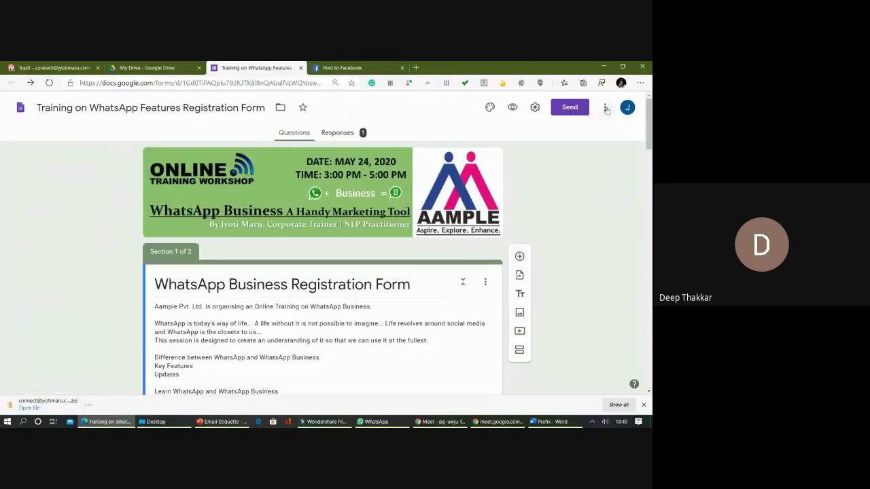
click(604, 107)
click(537, 144)
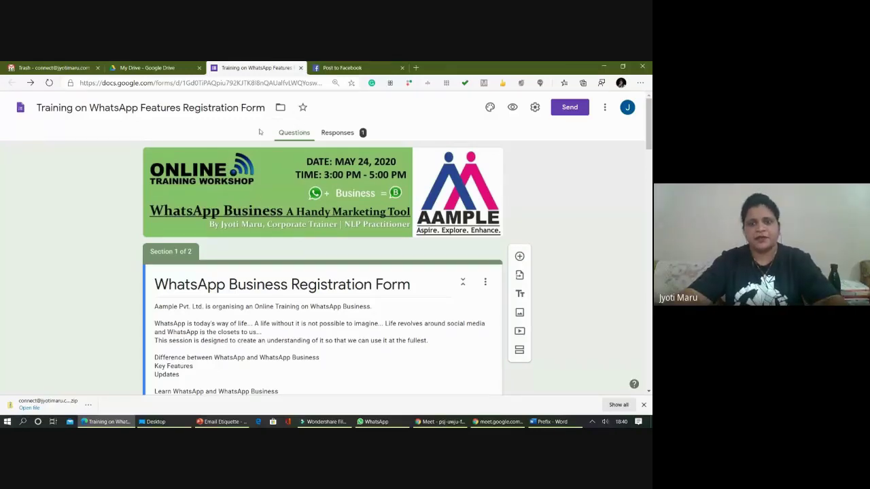
- Open Add collaborators and remove a wrongly suggested invitee
click(604, 107)
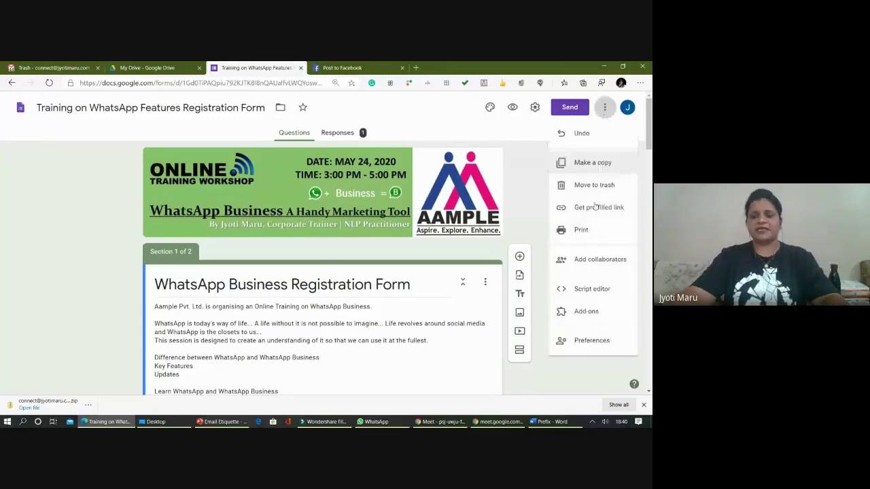
click(585, 270)
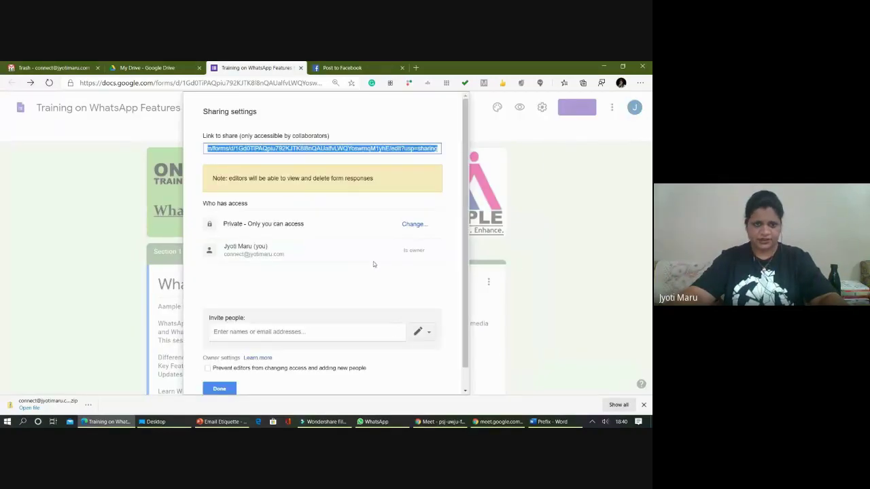
scroll(286, 240, down, 1)
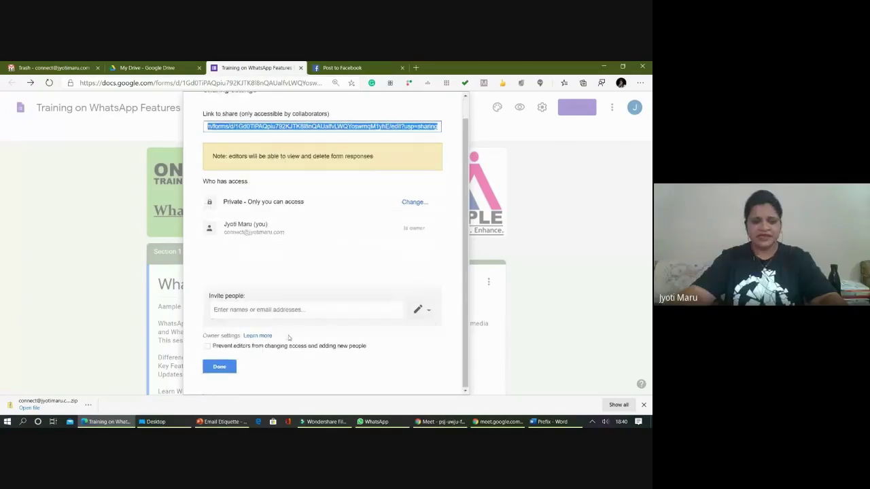
click(286, 313)
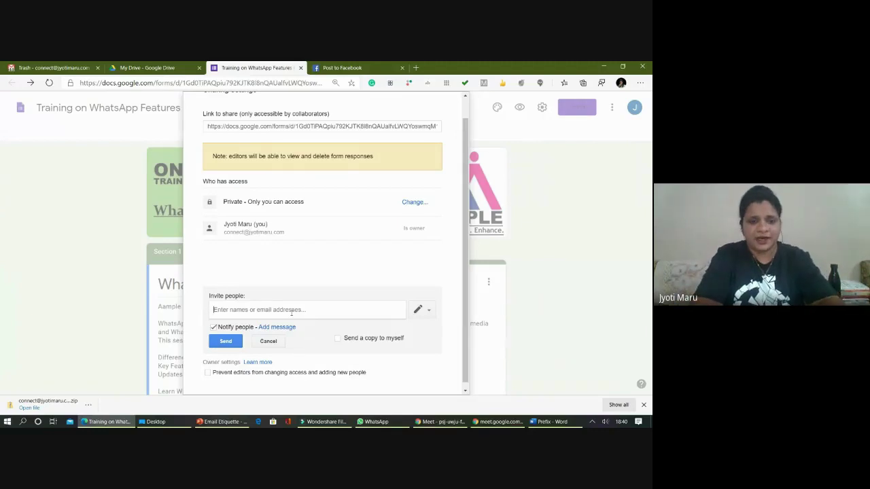
text(pe)
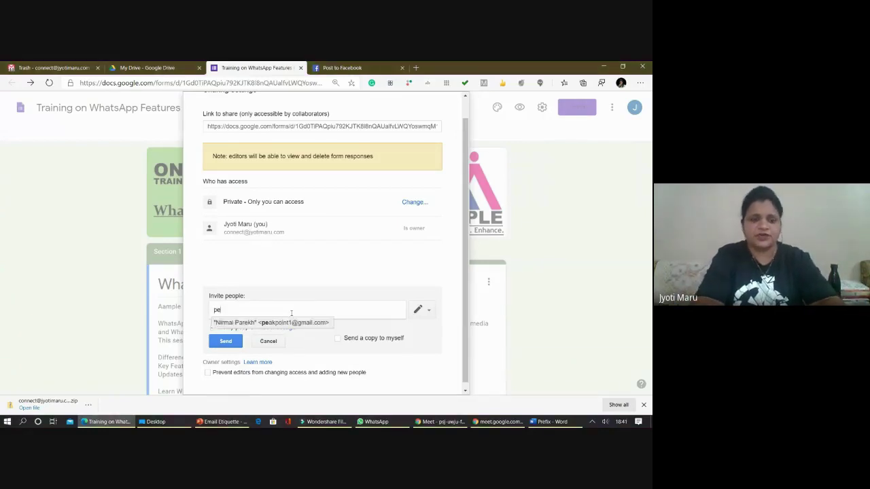
key(Down)
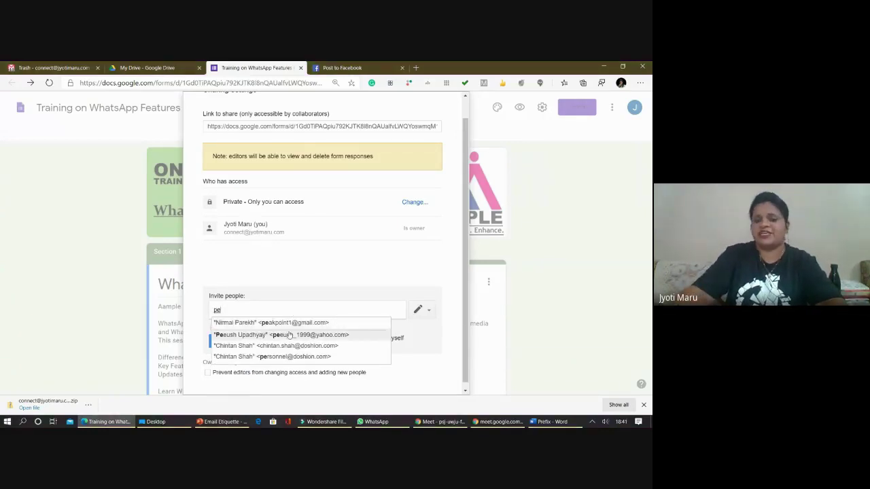
key(Return)
click(278, 310)
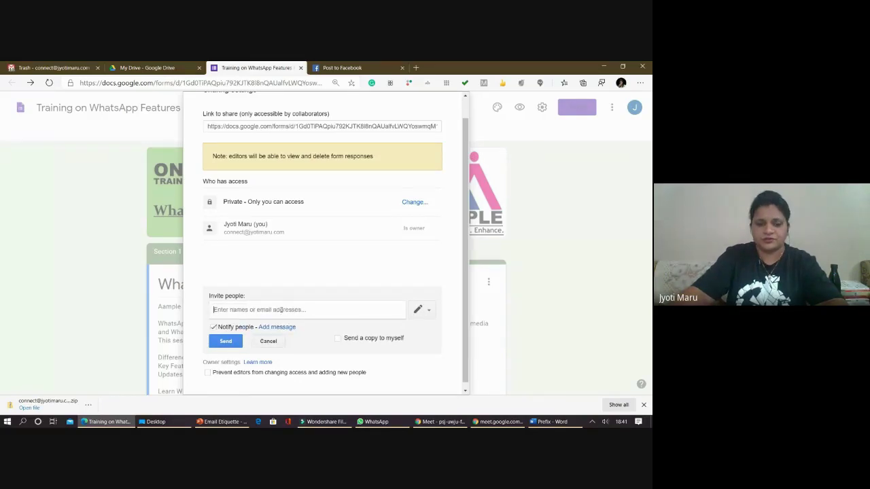
- Try inviting another contact, back out of the no-account warning, and cancel the invitation
text(jyo)
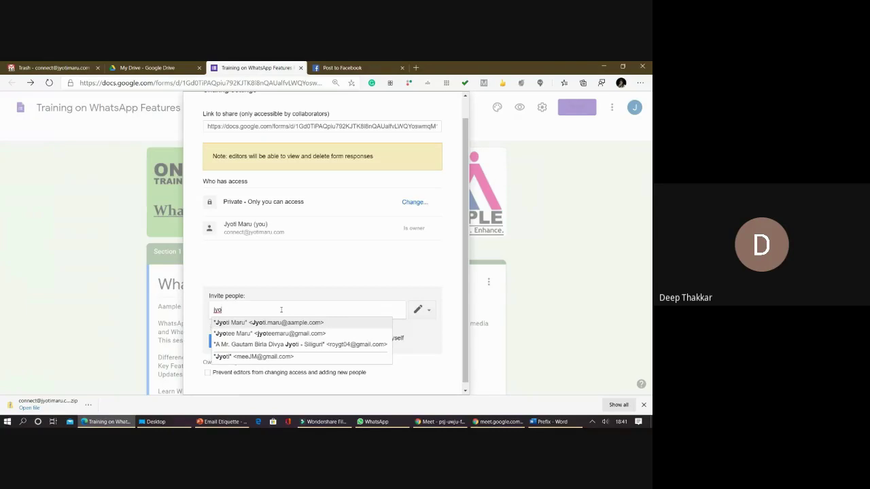
click(287, 322)
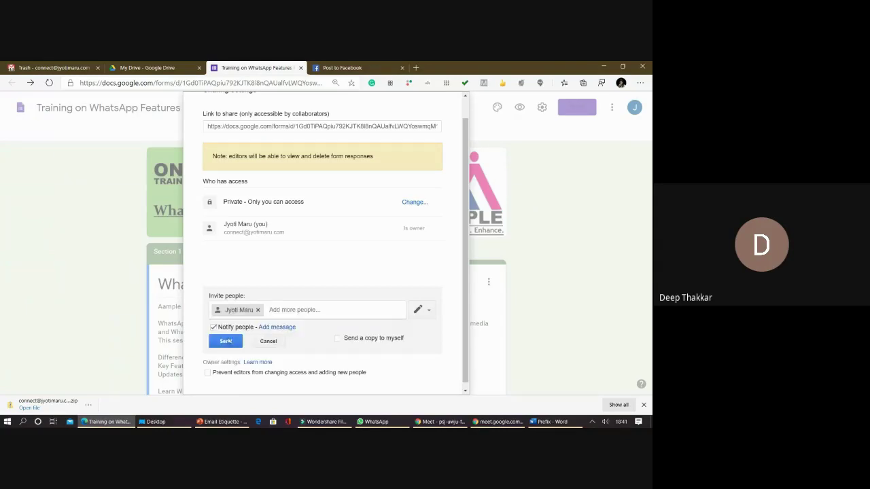
click(227, 342)
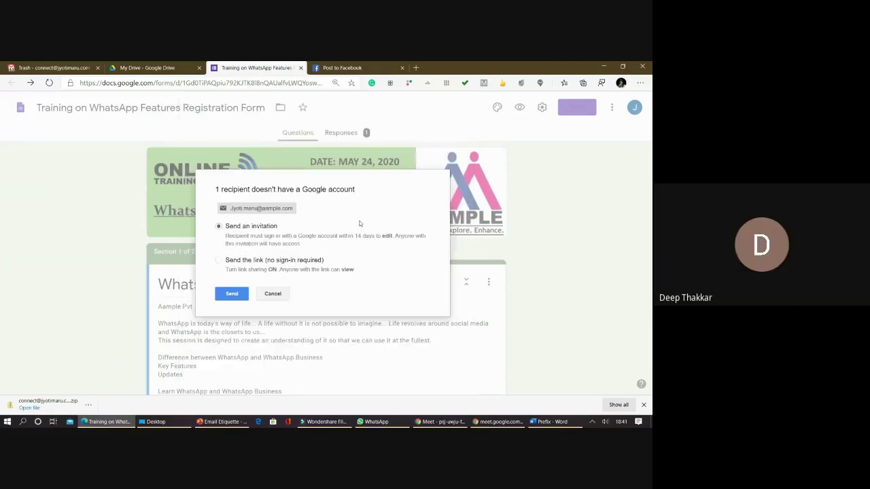
click(272, 294)
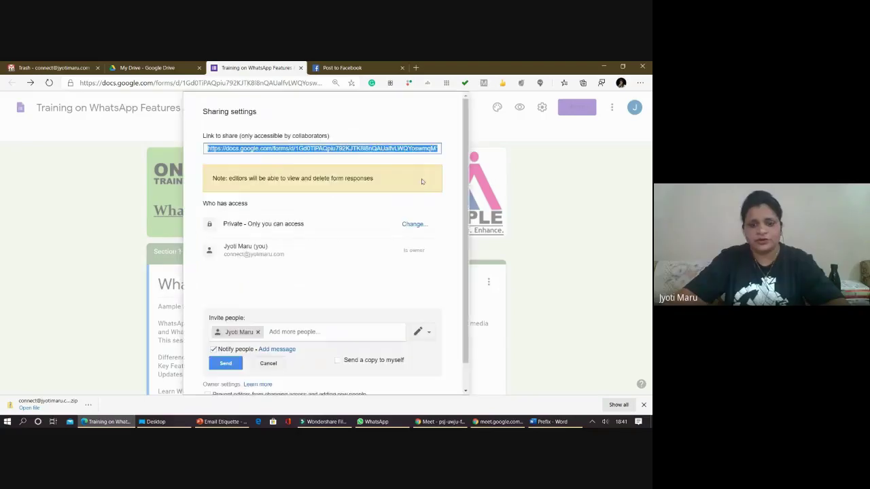
click(275, 363)
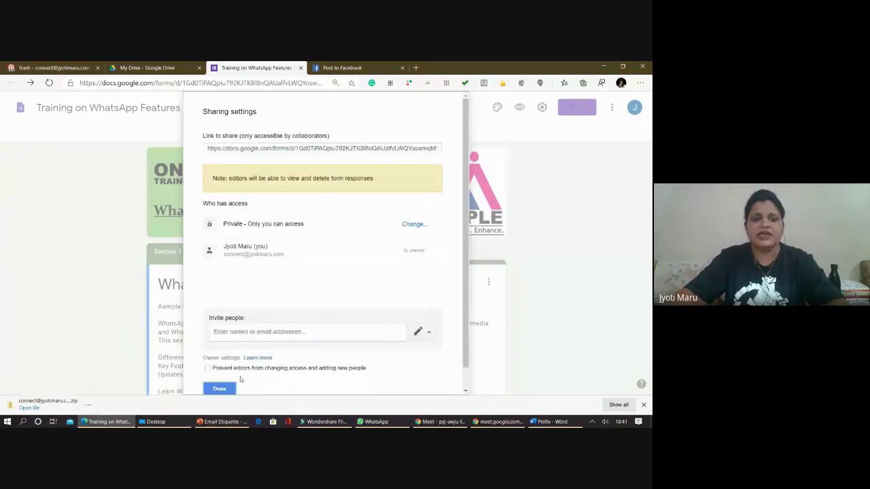
- Close the form tab and browse My Drive, selecting the registration form and Untitled document
key(ctrl+w)
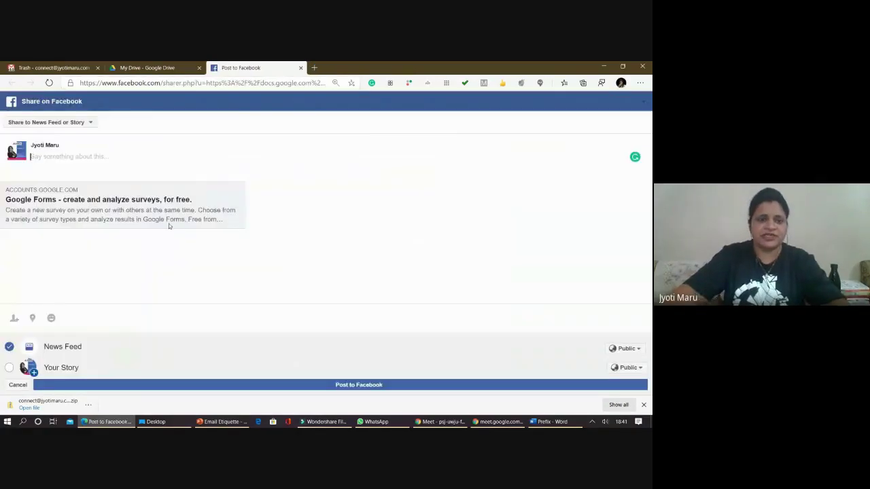
click(129, 68)
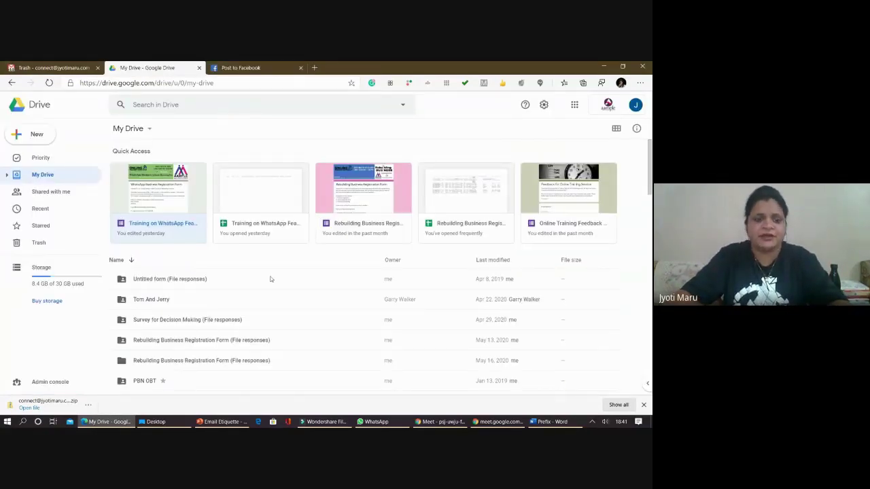
scroll(211, 278, down, 5)
click(206, 279)
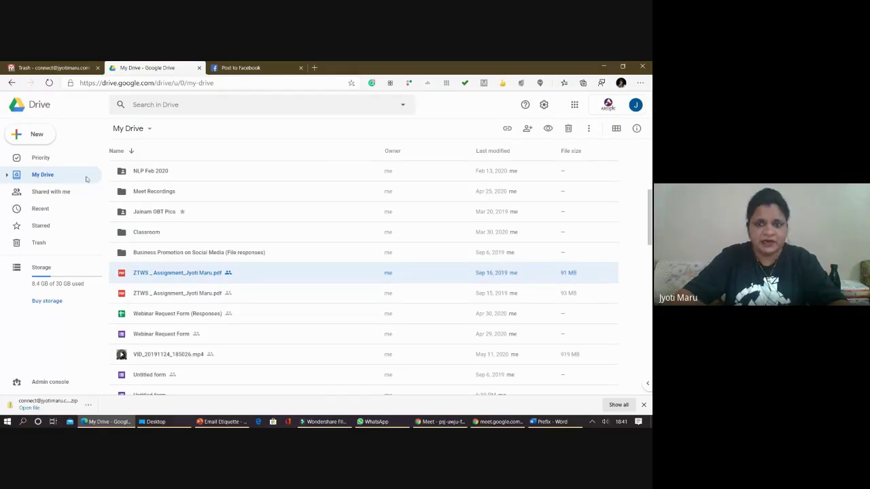
scroll(185, 185, up, 1)
scroll(180, 278, down, 4)
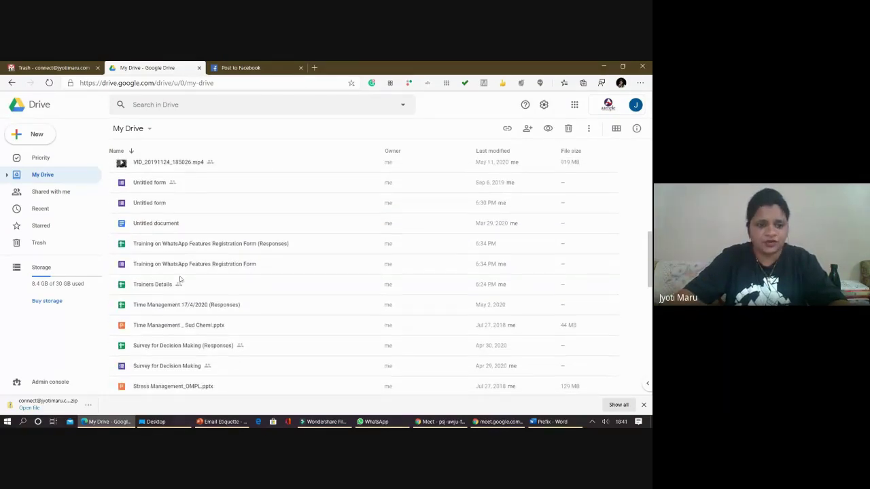
click(171, 269)
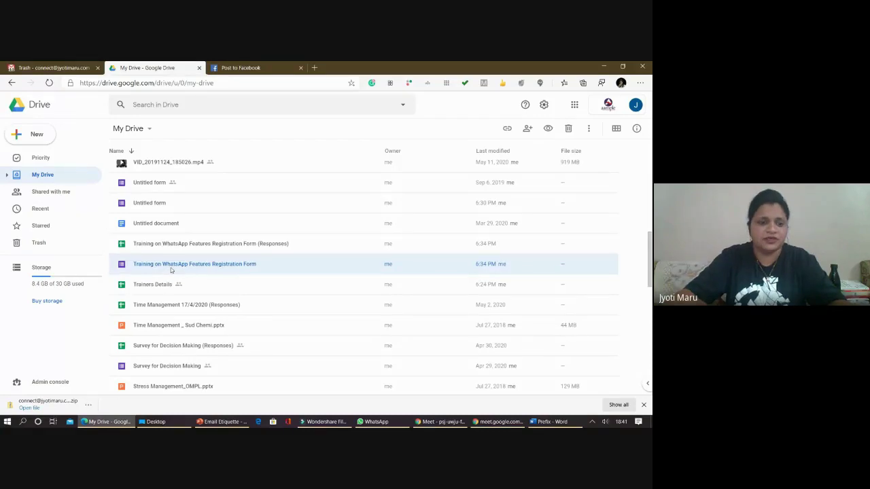
click(152, 229)
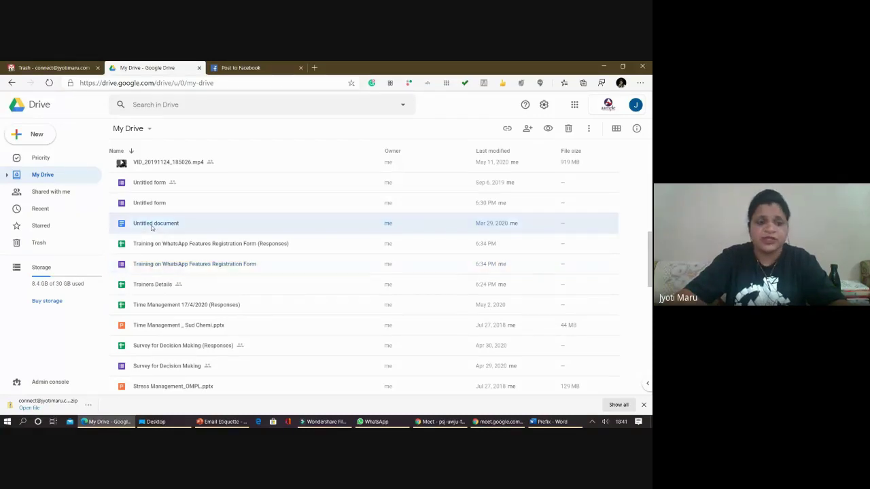
- Open the Untitled document, start sharing it without naming it, then close its tab
double_click(152, 229)
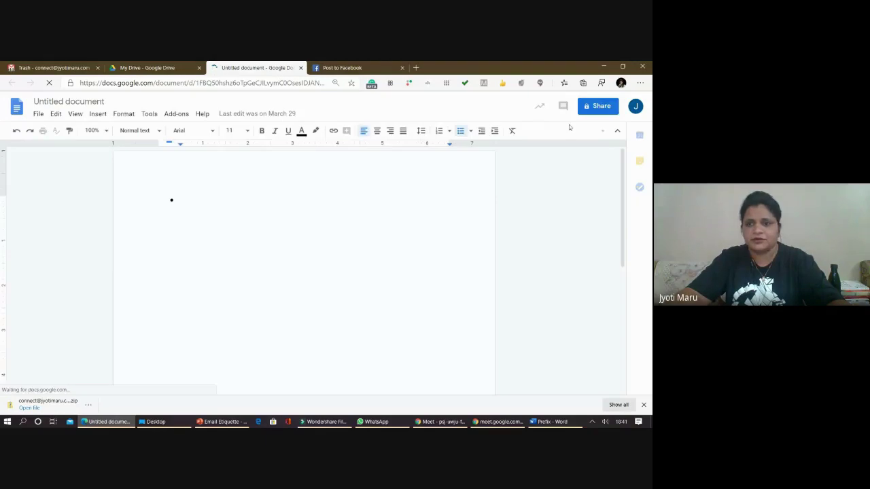
click(597, 107)
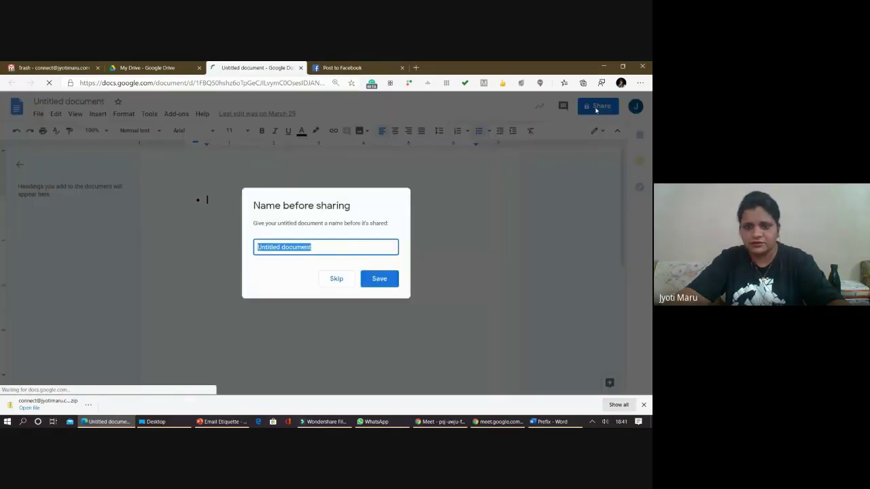
click(443, 276)
click(339, 284)
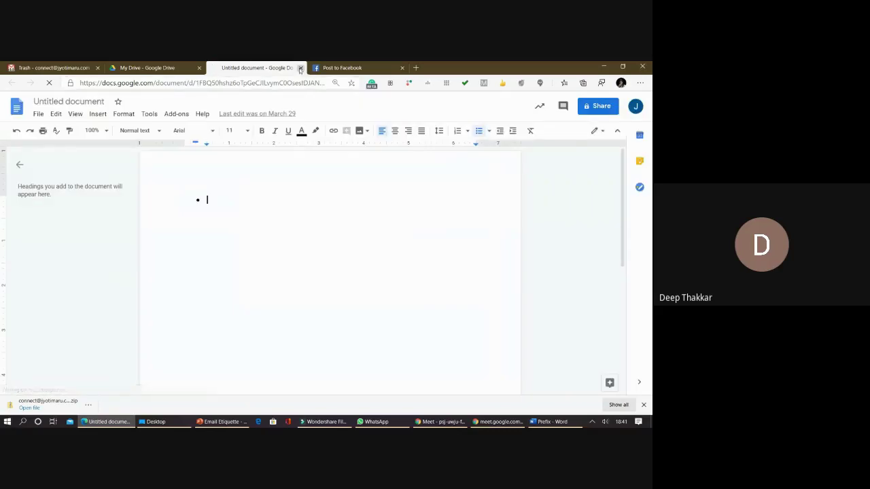
click(300, 68)
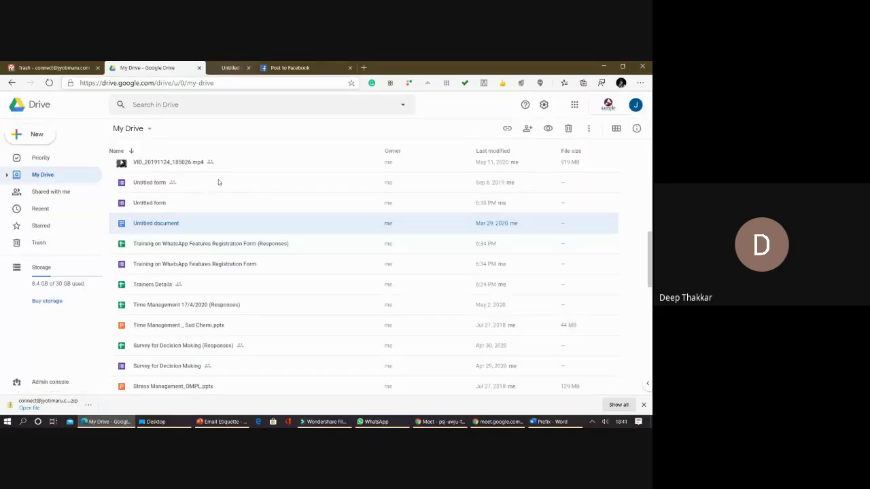
right_click(433, 223)
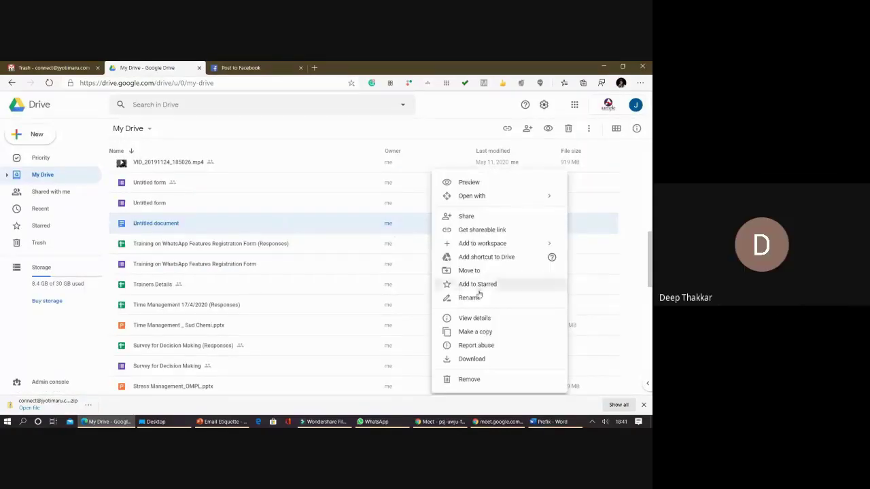
mouse_move(502, 204)
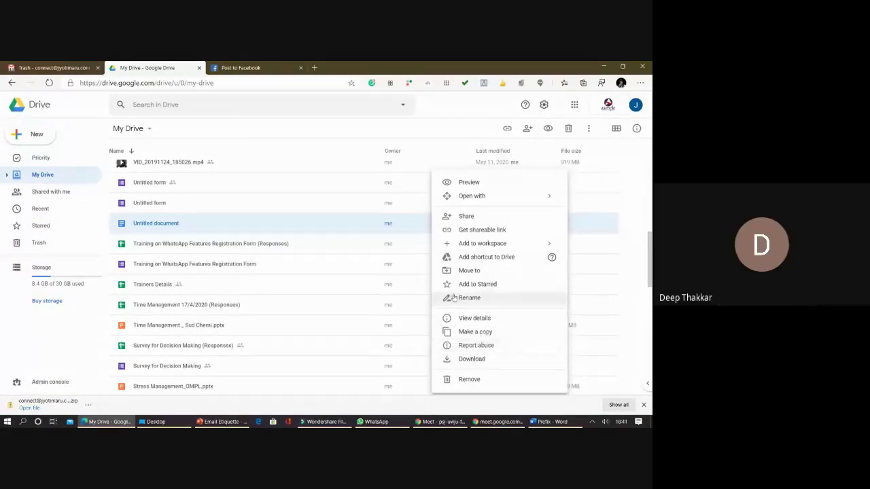
click(149, 222)
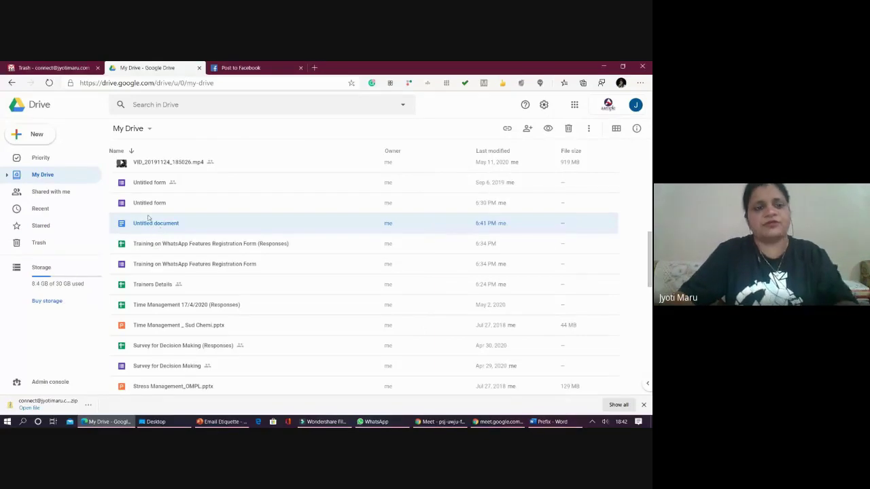
scroll(148, 218, up, 3)
scroll(155, 220, up, 3)
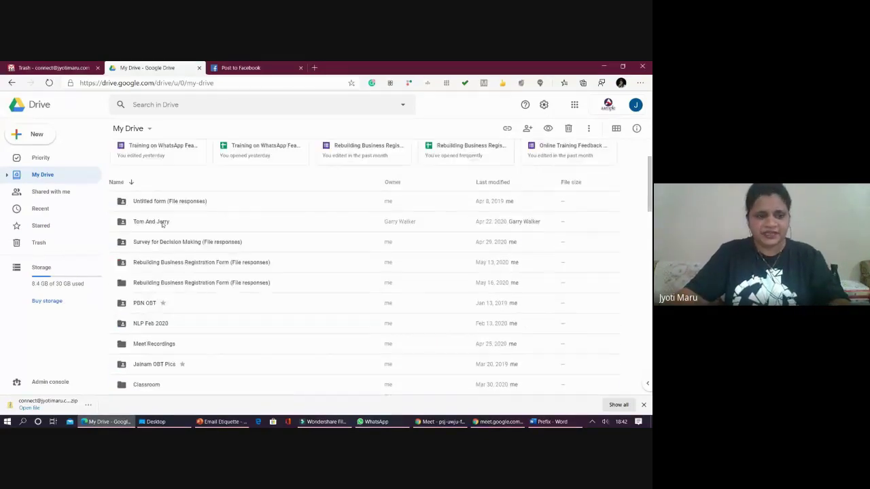
scroll(163, 224, up, 2)
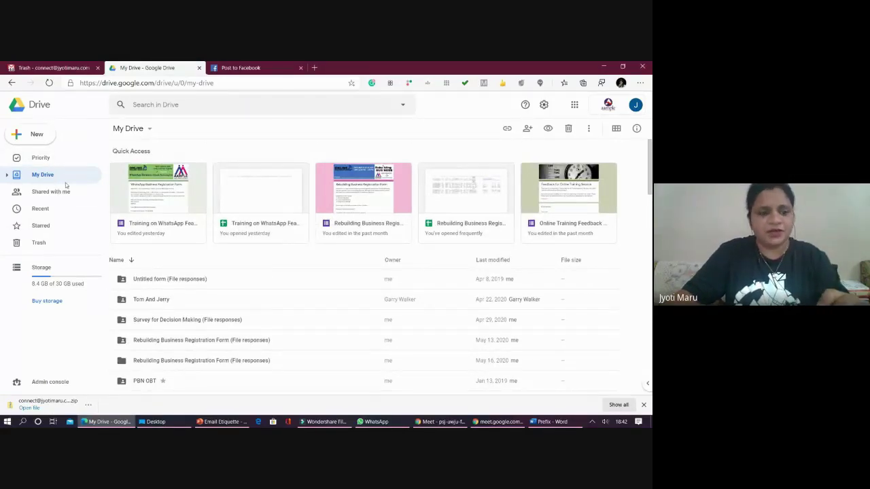
scroll(170, 278, down, 4)
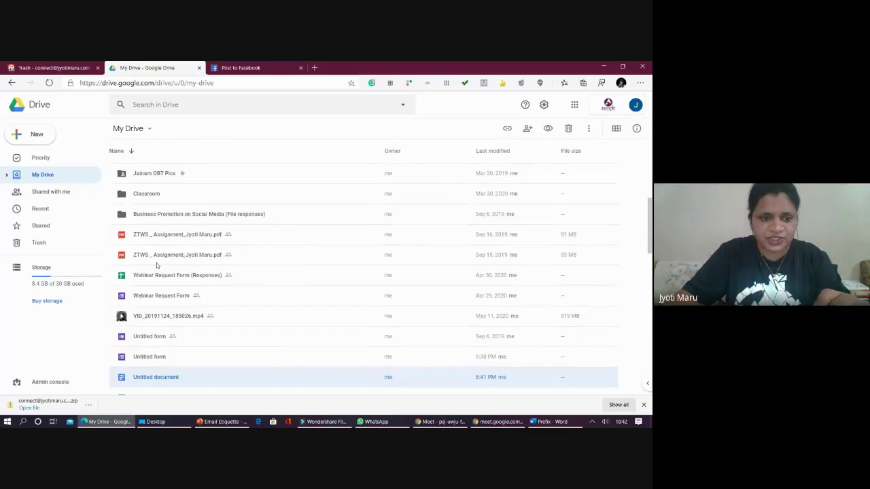
click(159, 275)
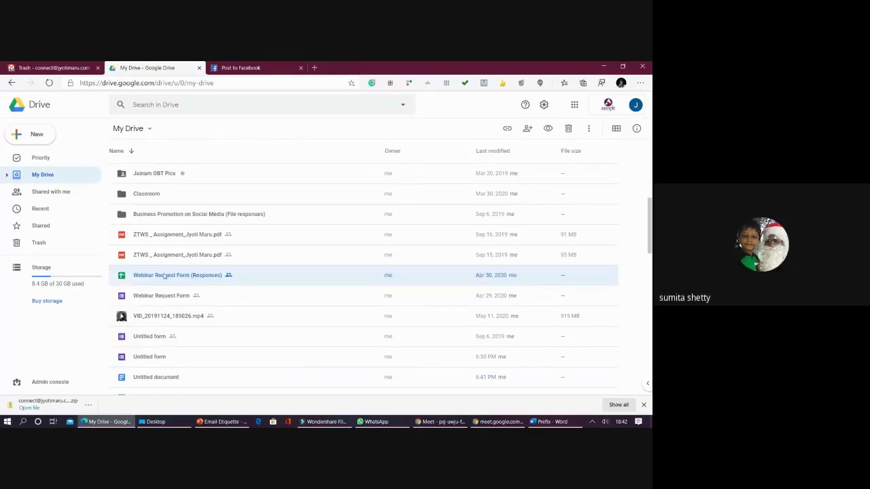
- Open the Webinar Request Form (Responses) sheet and review its sharing, leaving organisation link edit access unchanged
double_click(164, 275)
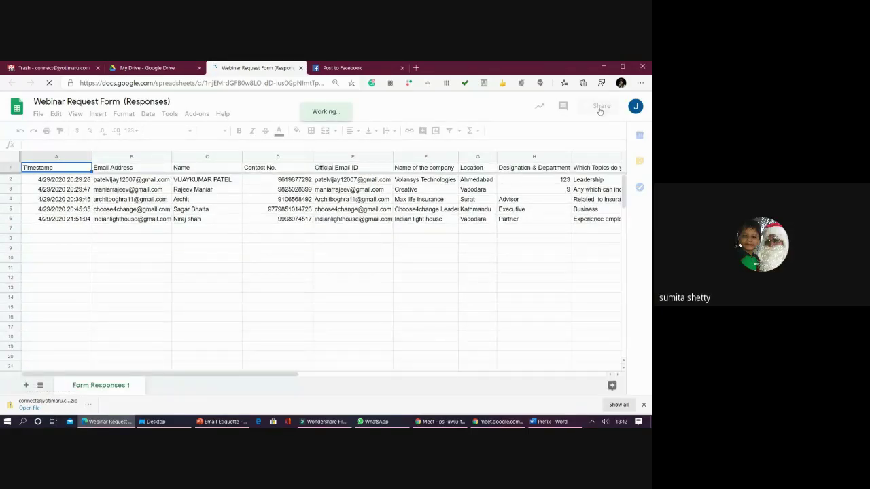
click(598, 108)
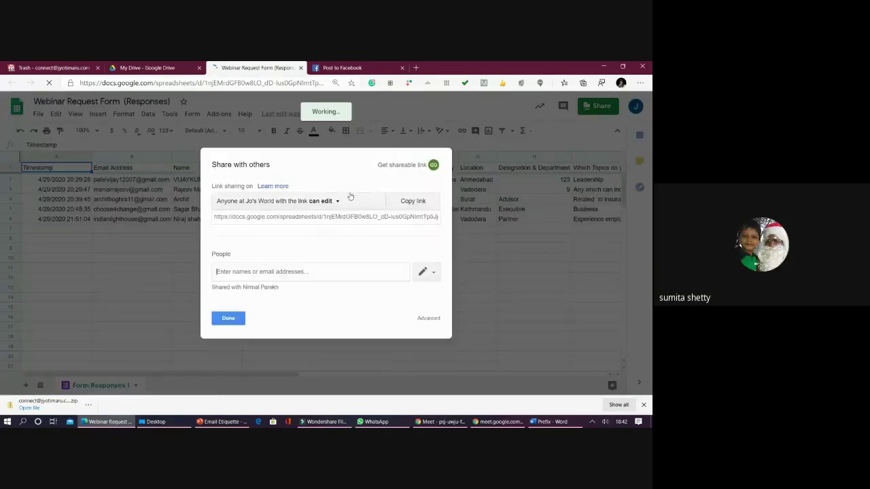
click(334, 202)
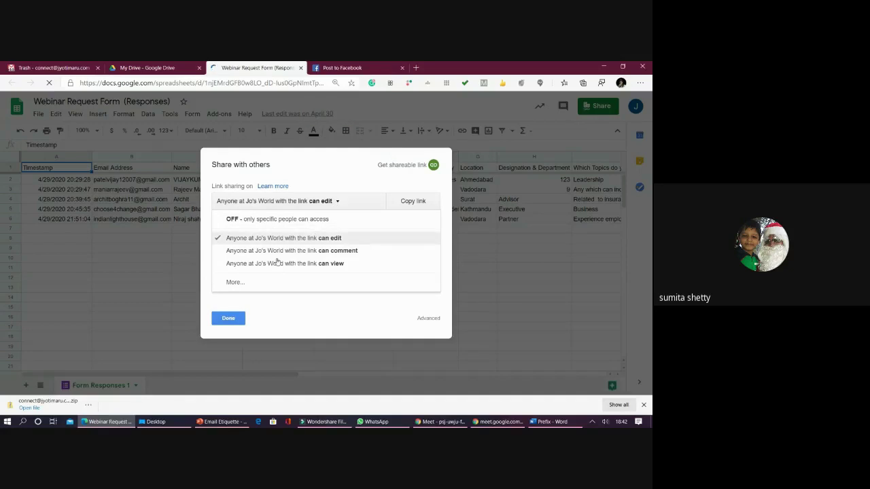
click(275, 281)
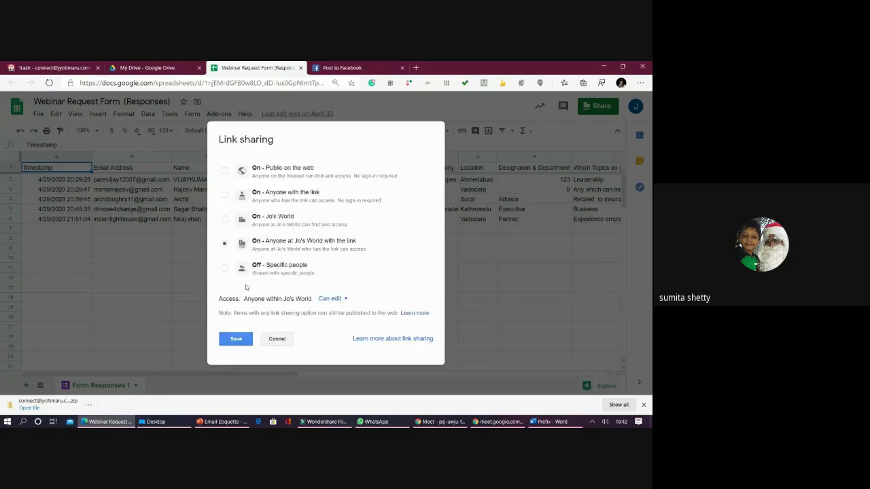
click(277, 338)
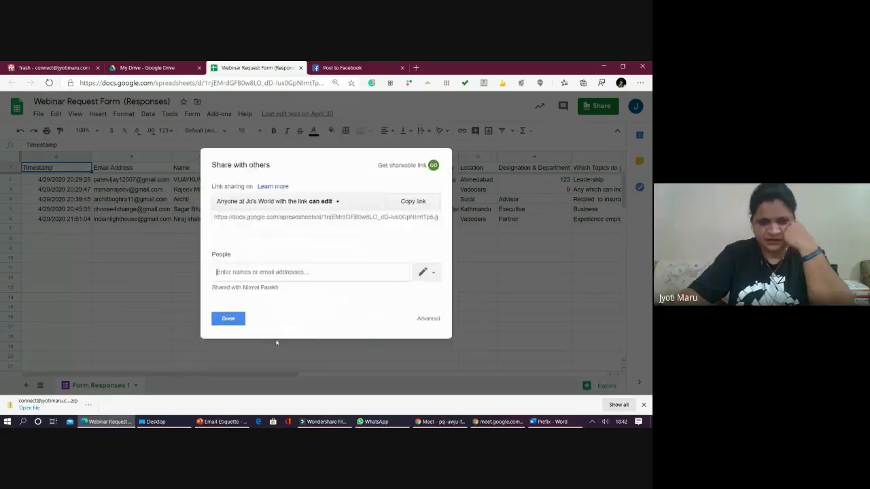
click(427, 274)
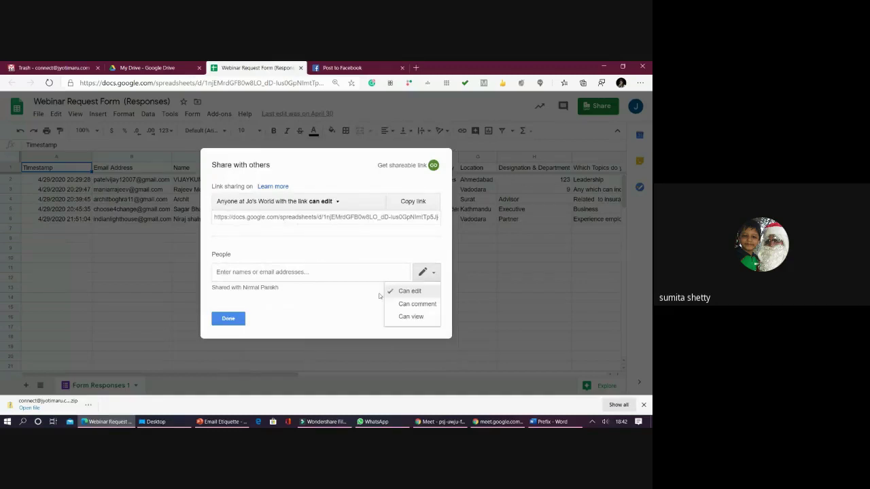
click(229, 322)
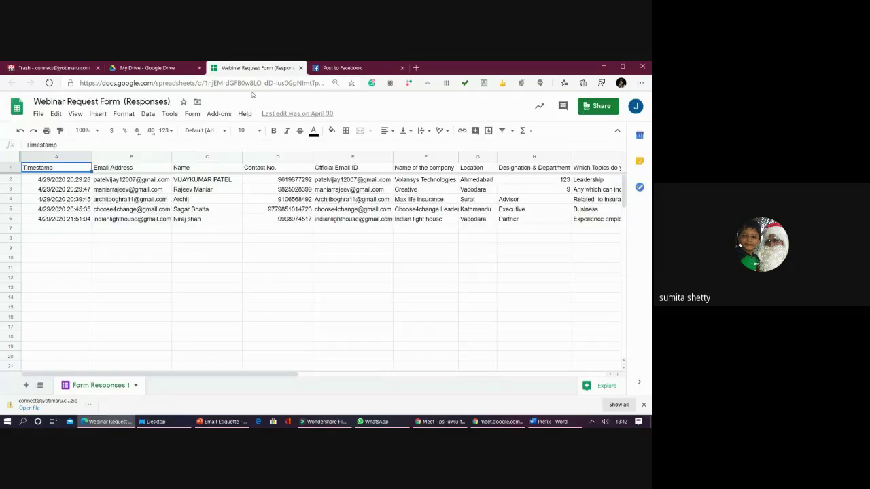
- Close the responses spreadsheet, then open and dismiss the OBT Pics folder's options
click(301, 68)
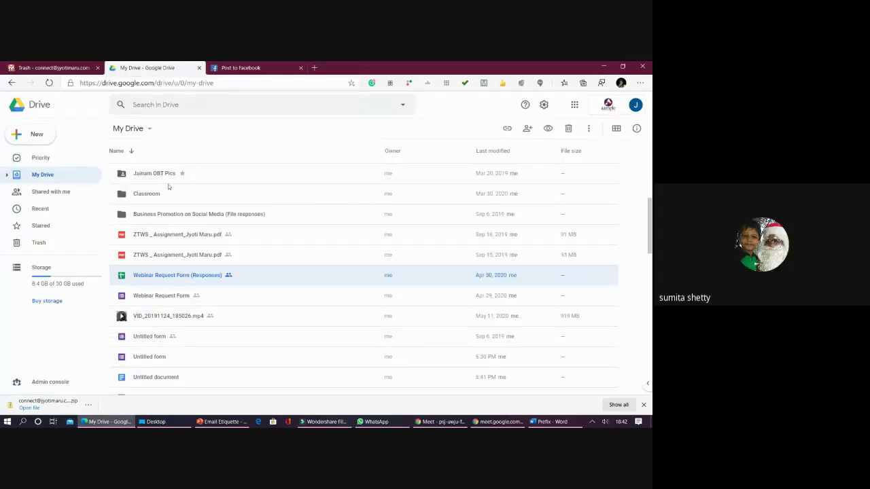
click(228, 173)
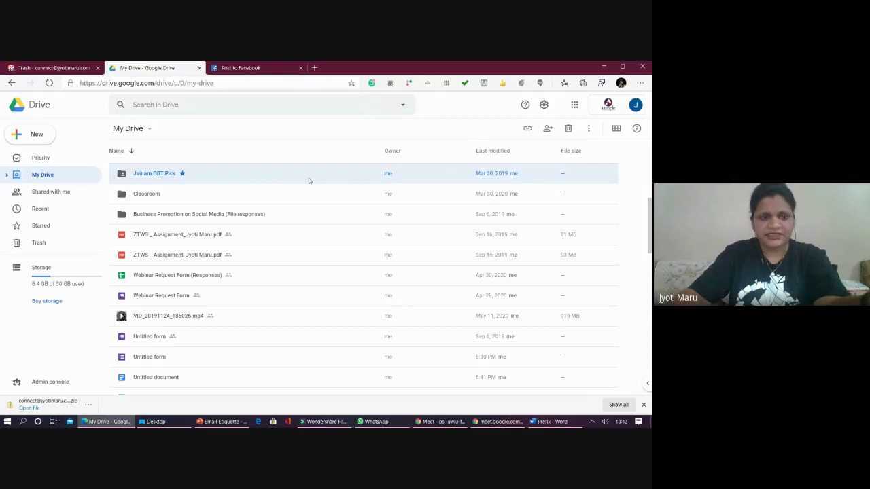
right_click(563, 176)
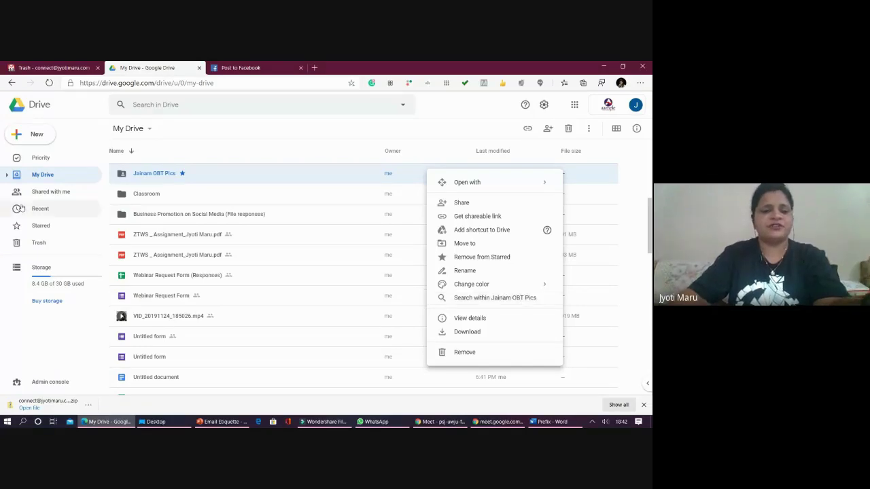
click(151, 179)
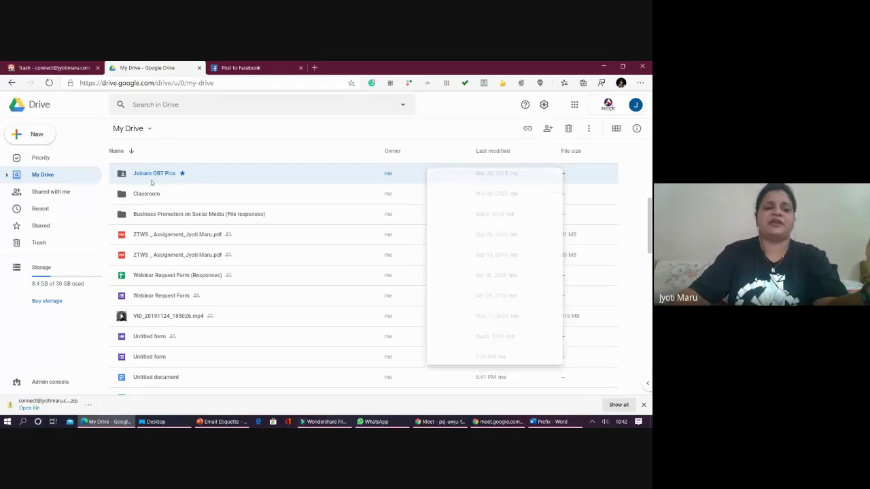
- Review the Webinar Request Form's sharing settings without changes, then return to the Meet call
click(162, 297)
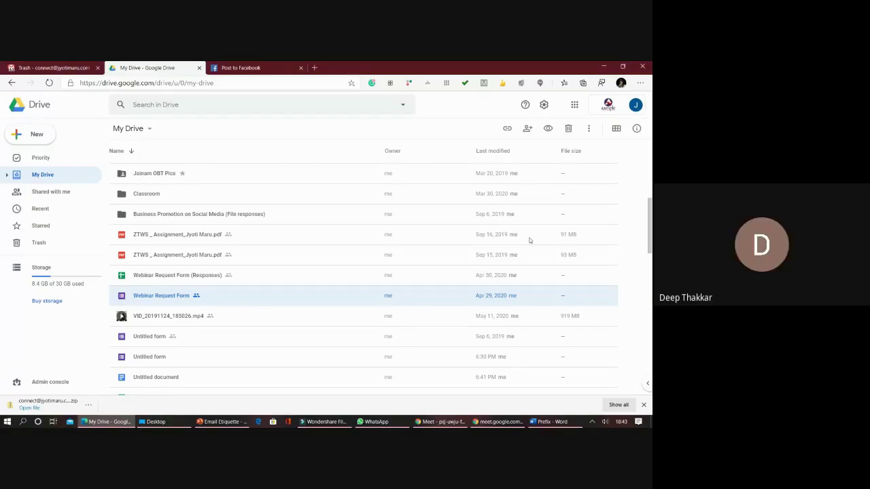
click(527, 127)
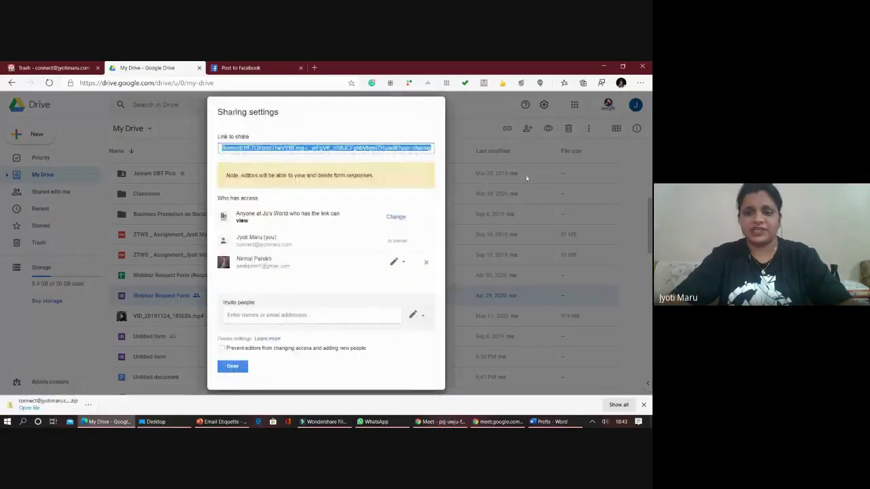
click(531, 136)
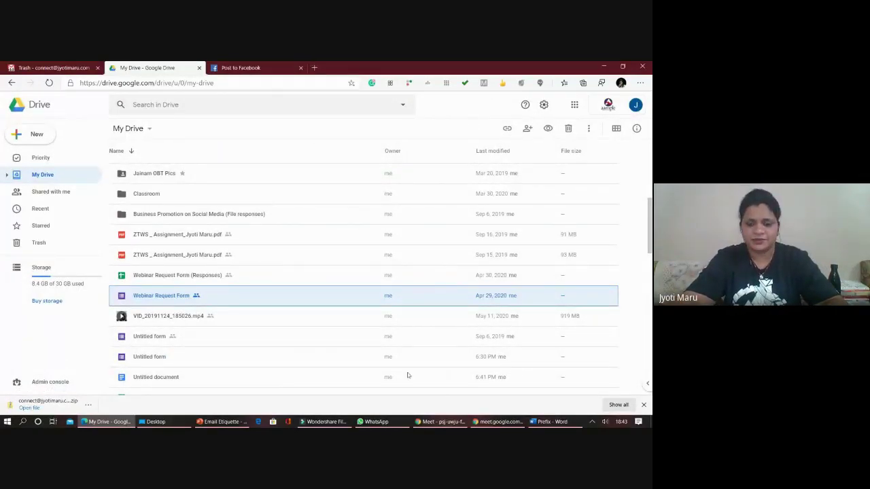
click(440, 422)
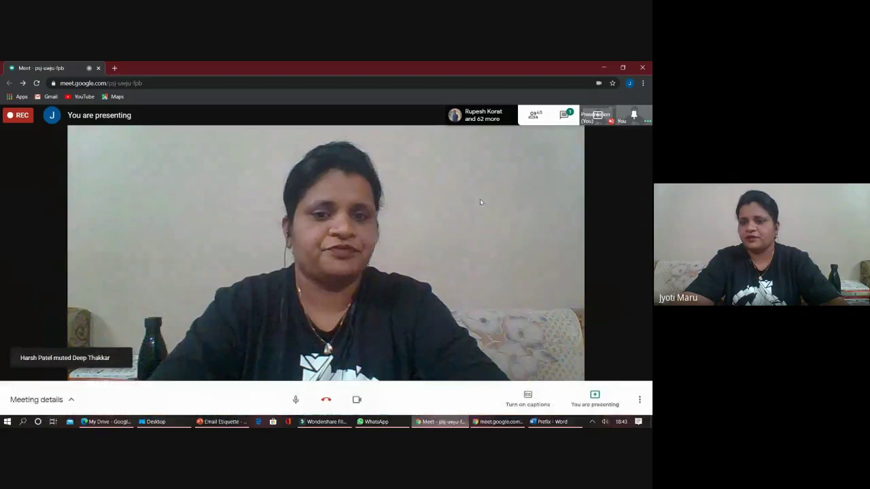
- Open the Meet chat and scroll through attendees' questions on Keep reminders, password safety and storage limits
click(565, 115)
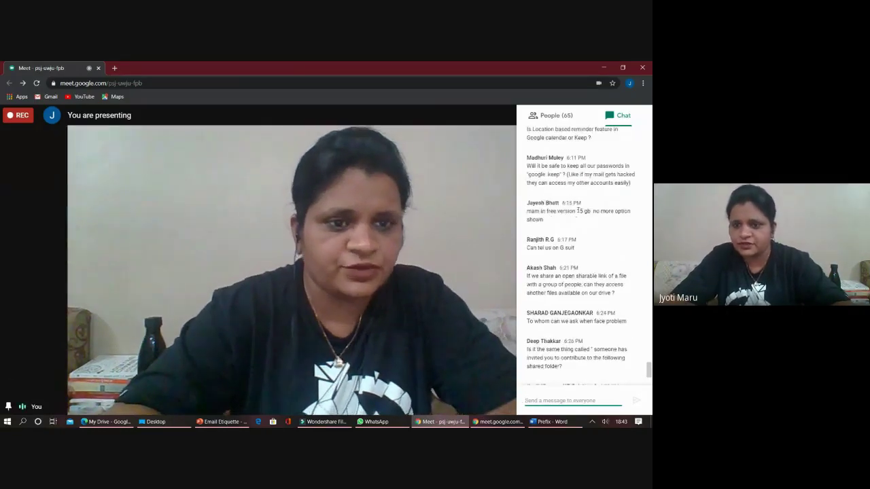
scroll(574, 197, up, 2)
scroll(572, 188, up, 10)
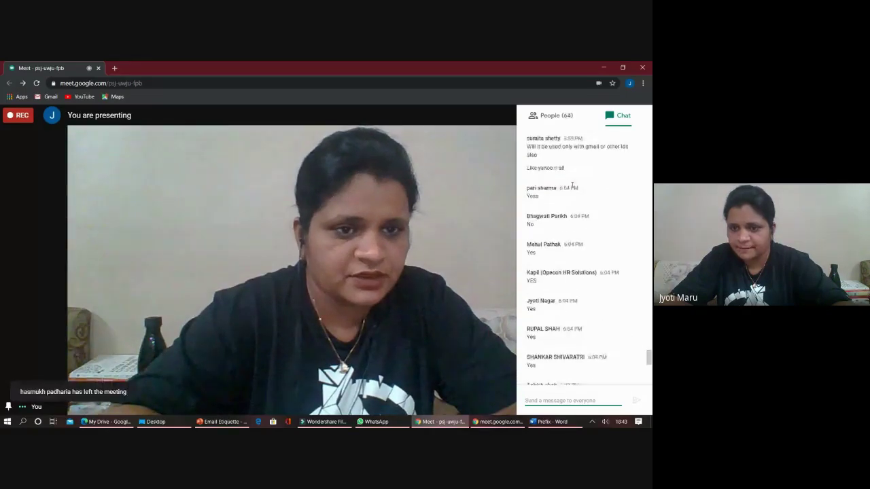
scroll(572, 186, up, 10)
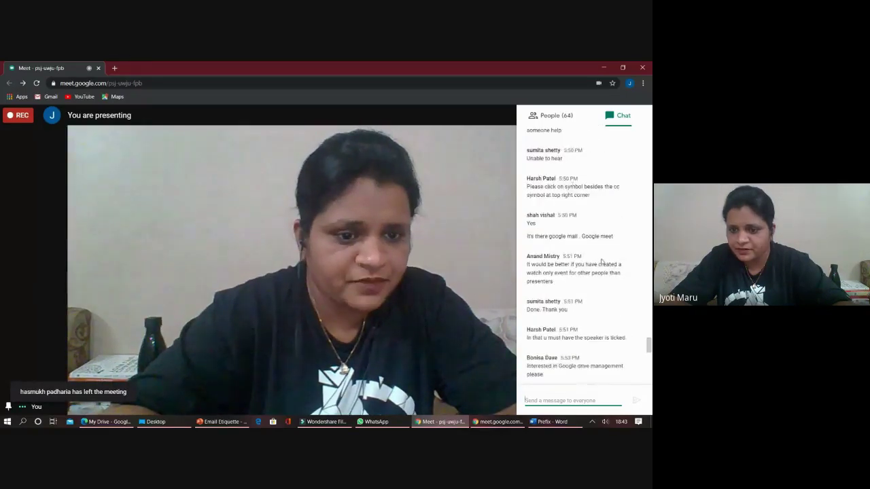
scroll(601, 265, down, 1)
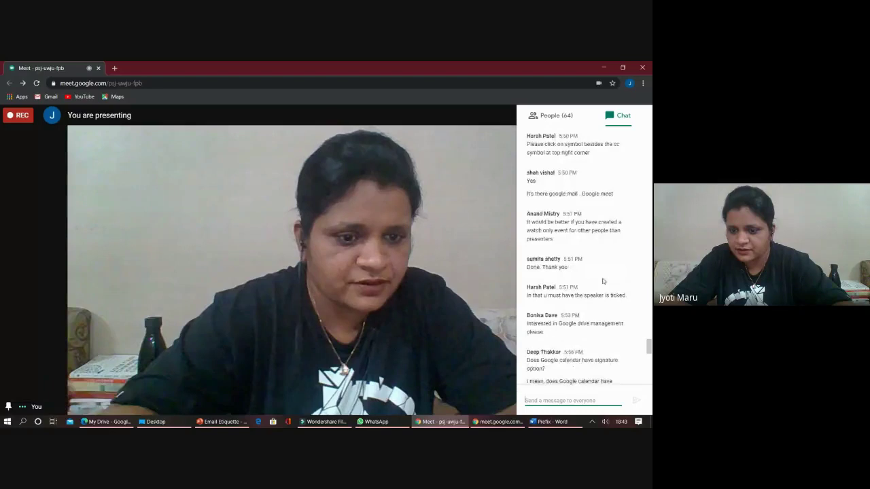
scroll(602, 280, down, 2)
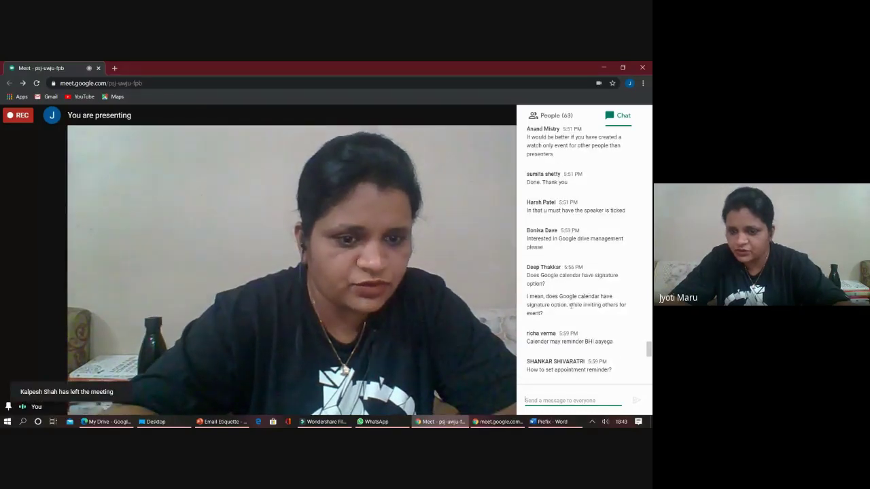
scroll(564, 298, down, 2)
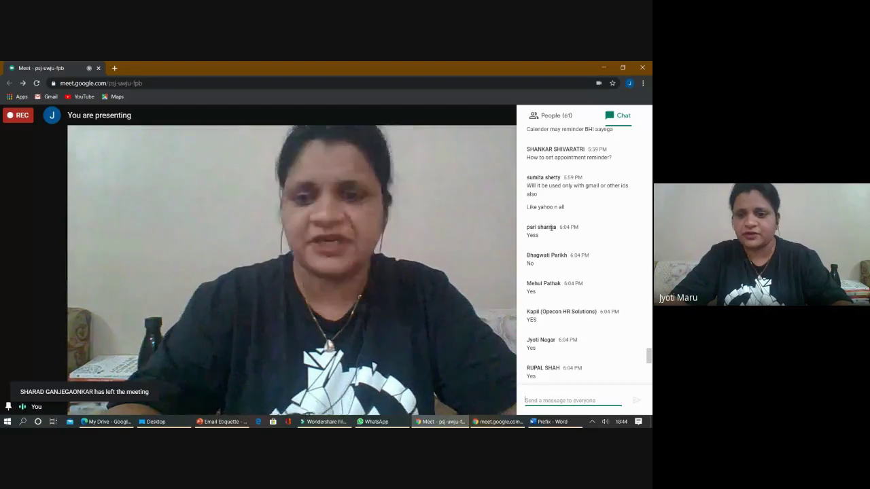
scroll(549, 245, down, 2)
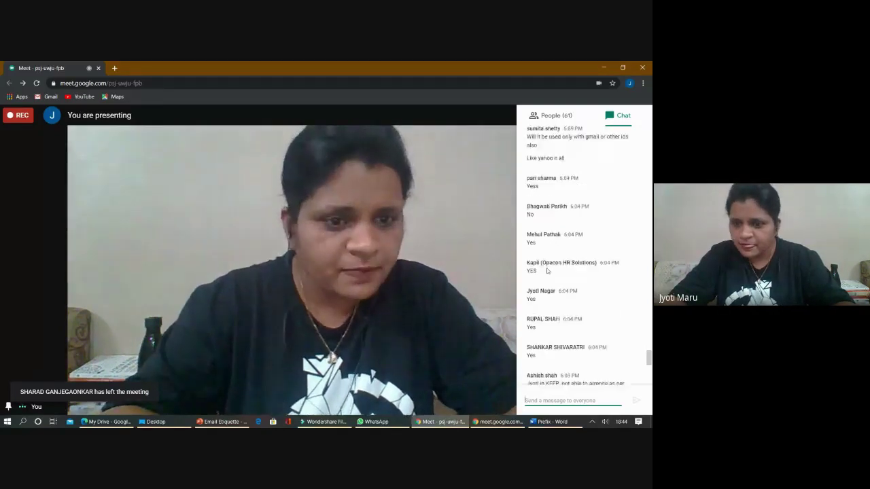
scroll(547, 262, down, 1)
scroll(547, 231, down, 2)
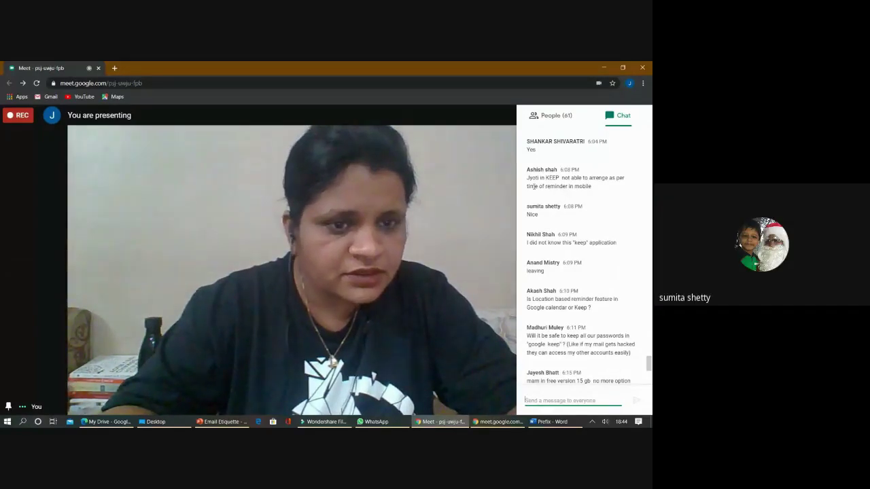
scroll(535, 188, up, 5)
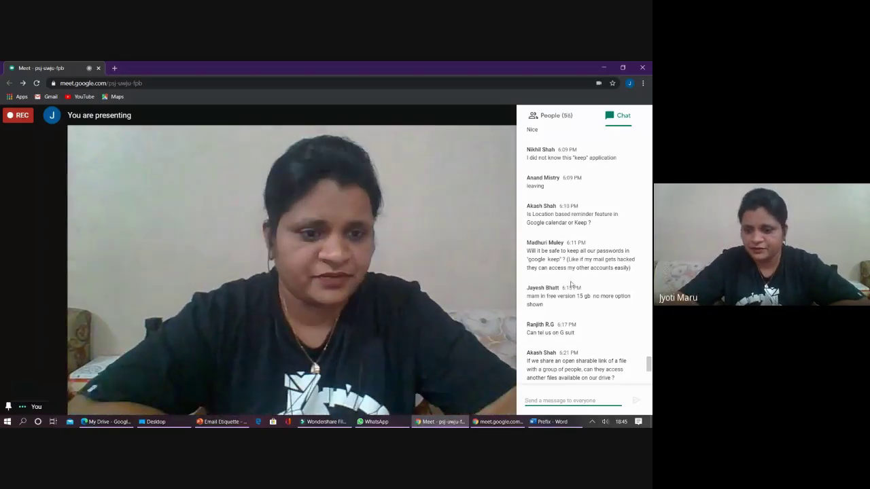
scroll(567, 315, down, 1)
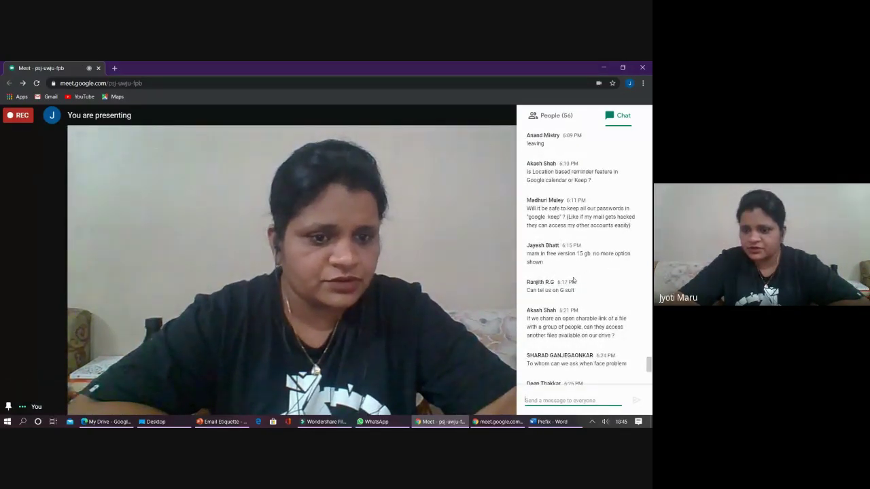
scroll(564, 245, down, 1)
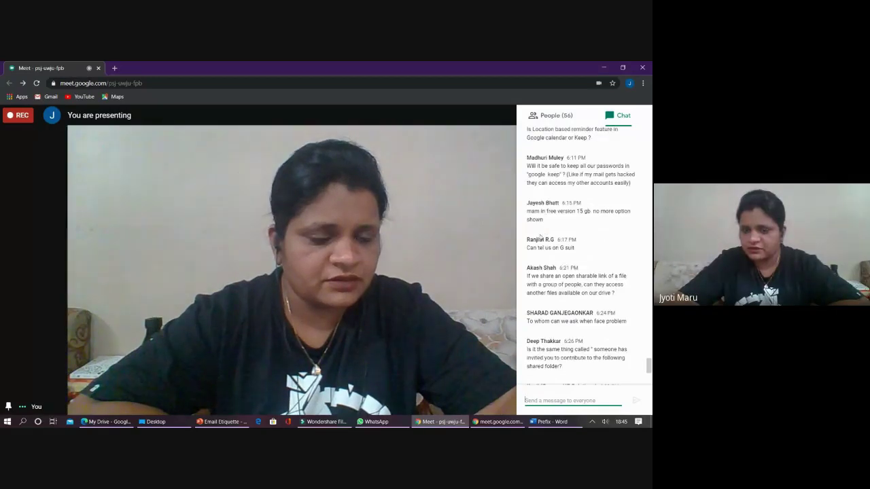
scroll(542, 289, down, 3)
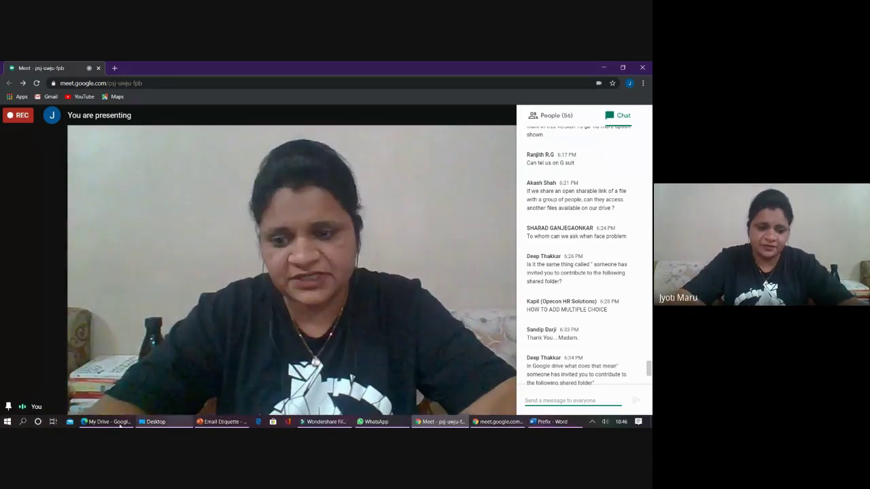
- Bring Google Drive to the front and browse the Google apps list, then close it
key(alt+Tab)
click(575, 105)
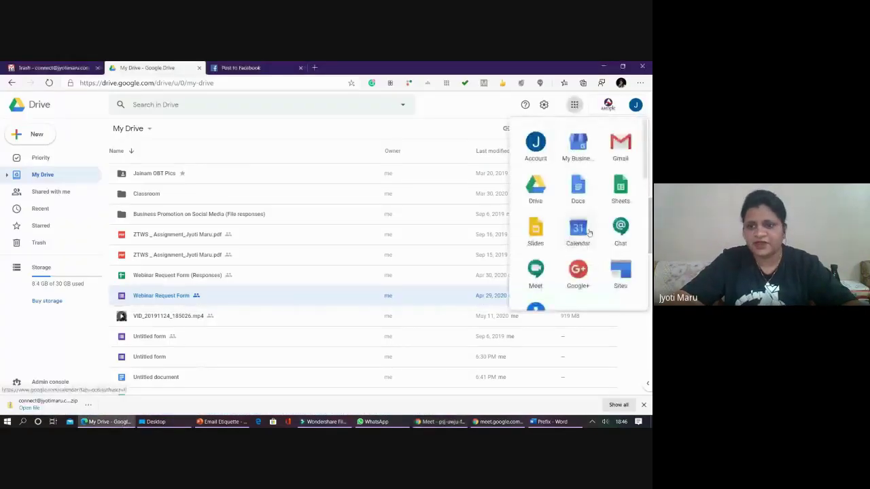
scroll(588, 234, down, 4)
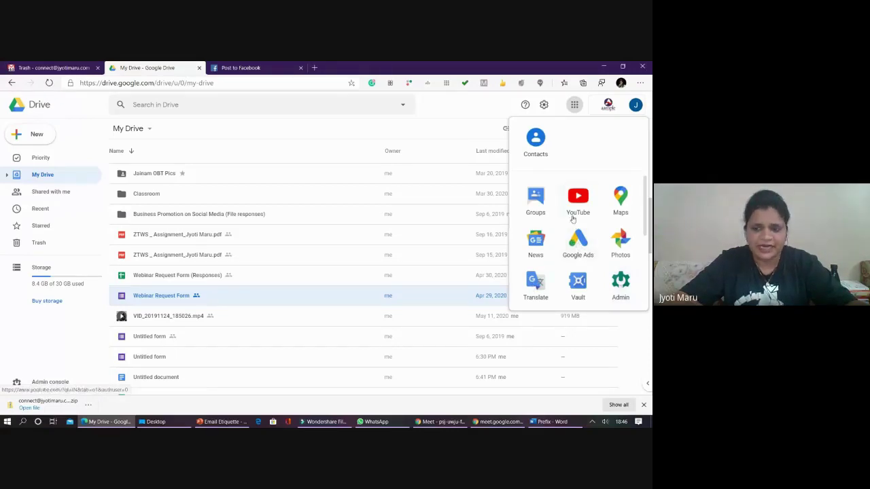
scroll(577, 225, up, 1)
scroll(269, 96, up, 1)
click(574, 104)
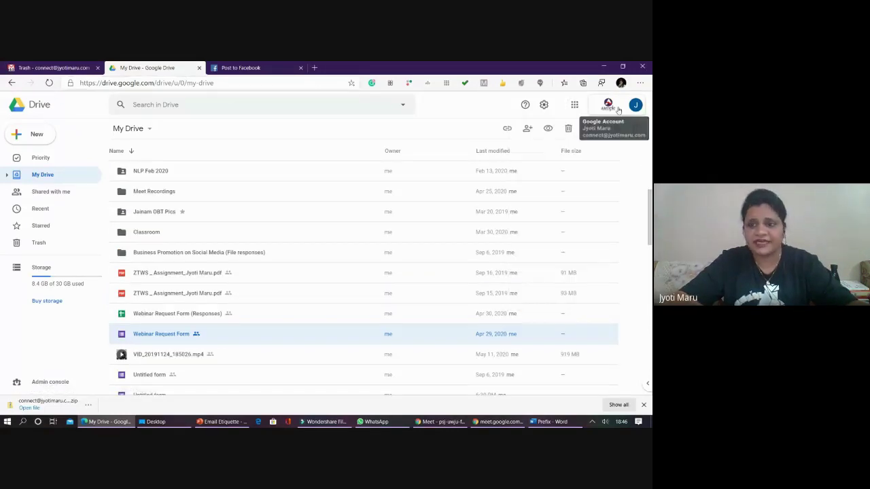
- View the signed-in Google Account panel, close the Post to Facebook tab, and return to Meet
click(618, 109)
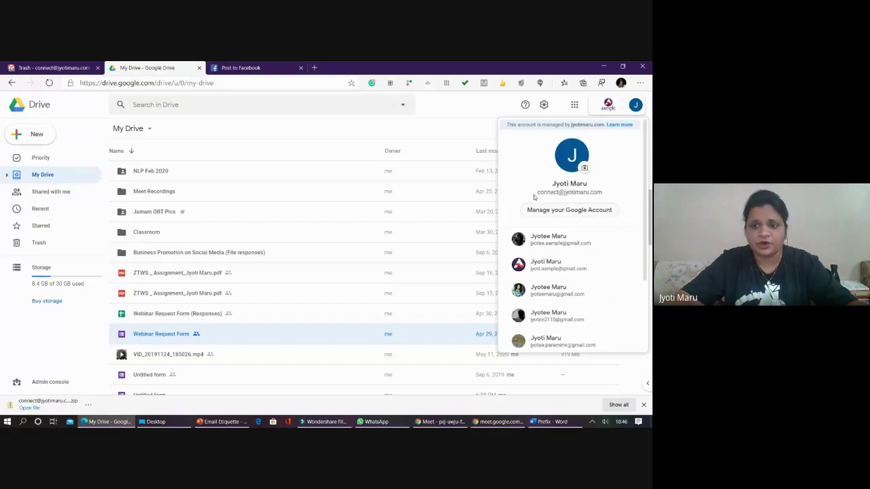
drag(535, 197, 578, 200)
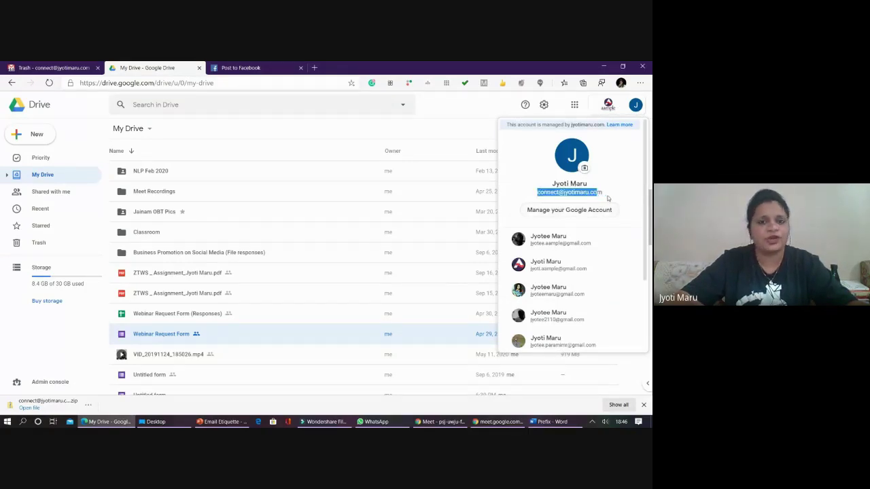
click(241, 67)
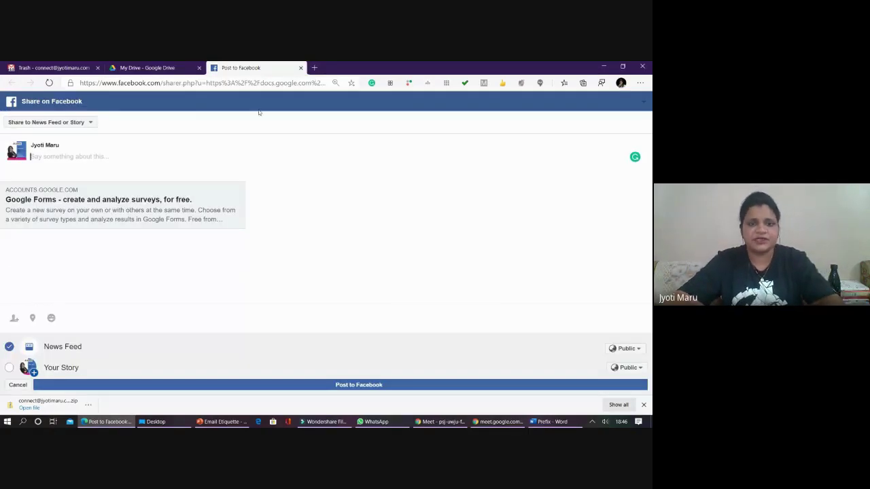
click(302, 68)
key(alt+Tab)
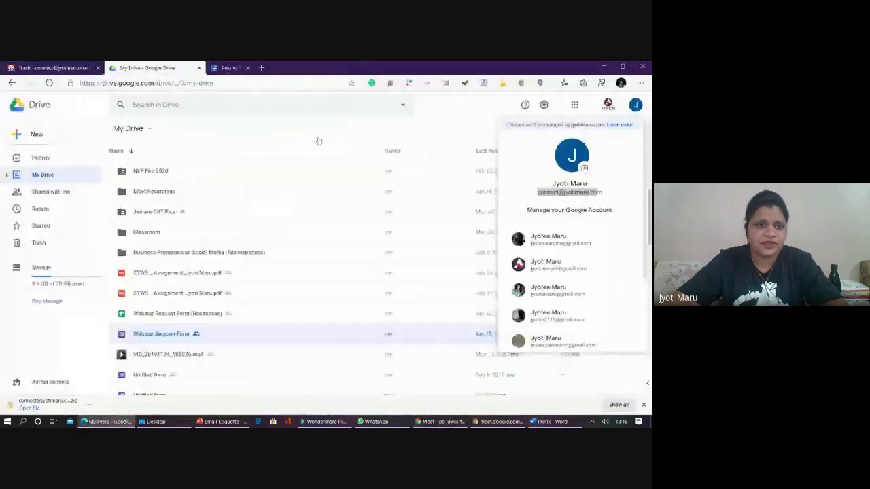
scroll(183, 310, up, 1)
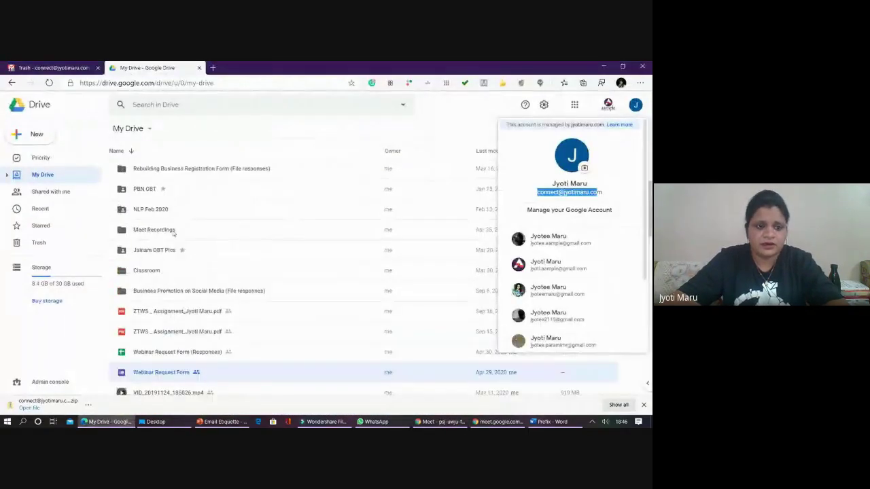
- Open the Webinar Request Form and change Designation & Department to Multiple choice
click(178, 374)
double_click(179, 374)
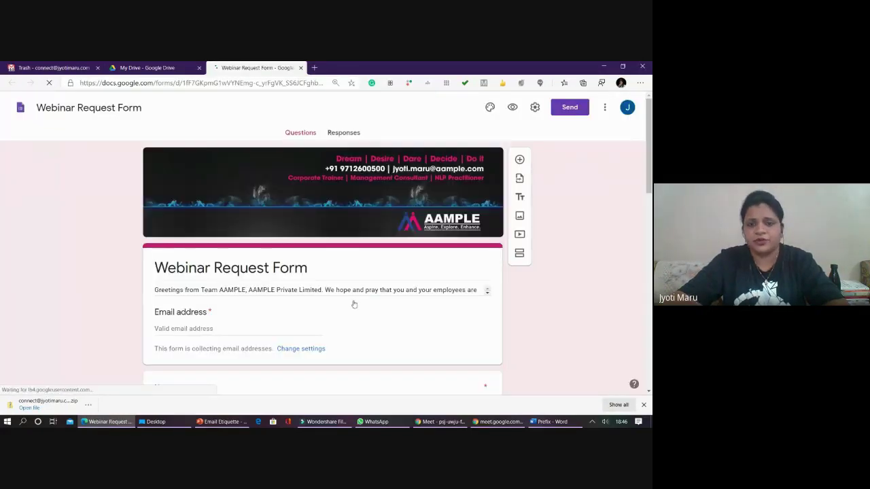
scroll(333, 301, down, 6)
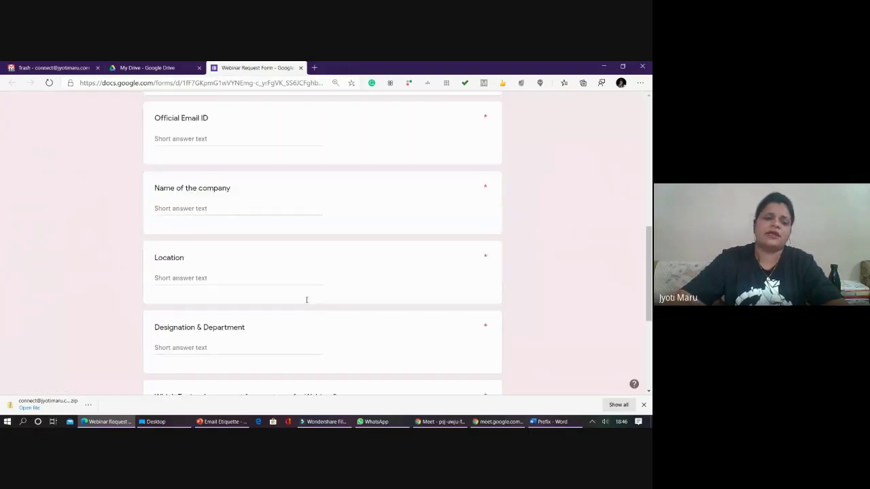
scroll(306, 299, down, 4)
scroll(231, 364, up, 3)
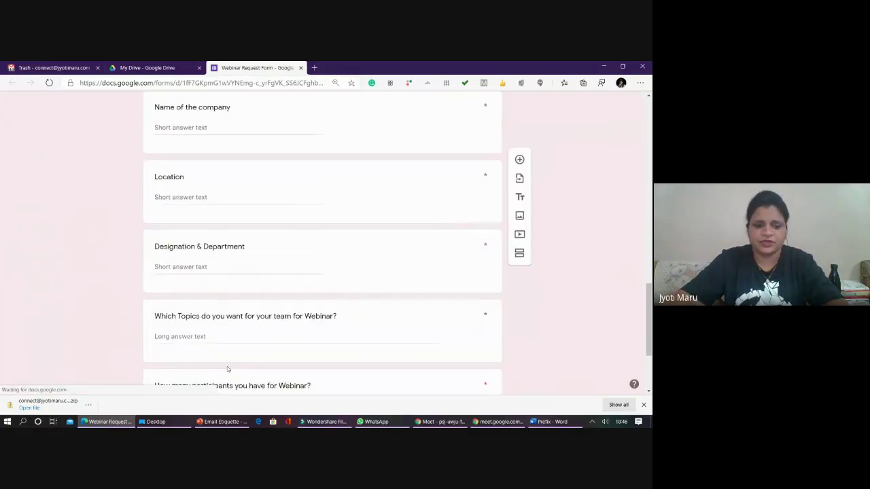
click(225, 275)
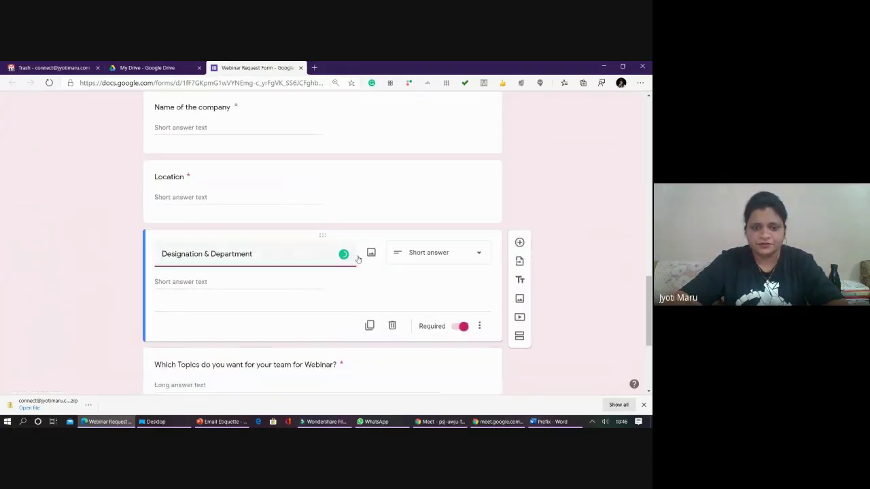
click(417, 253)
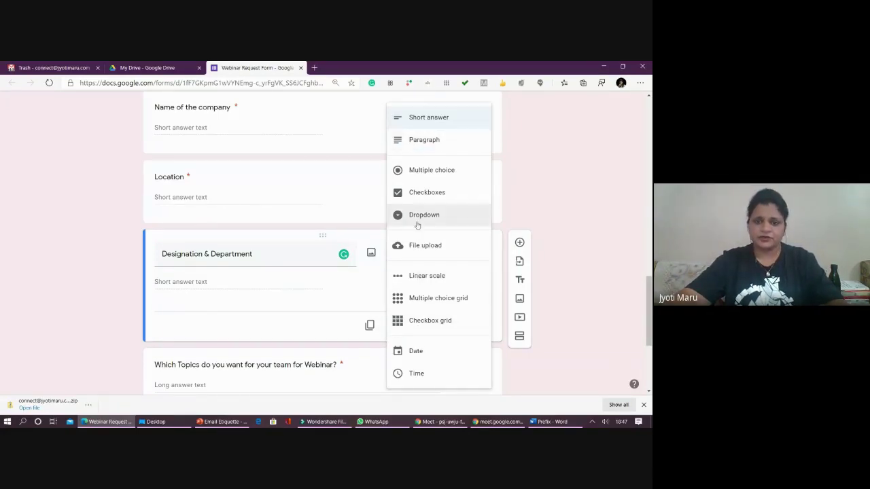
click(412, 172)
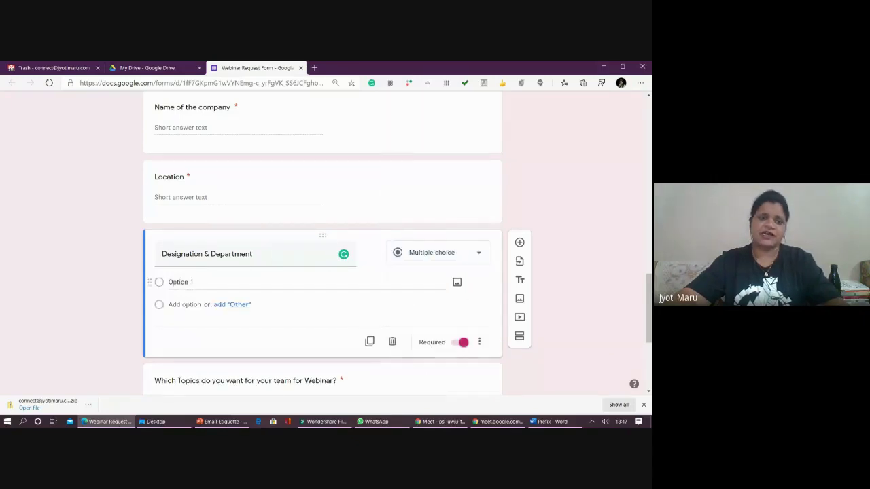
- Enter the answer options Yes, No and May be
click(263, 286)
text(Yes)
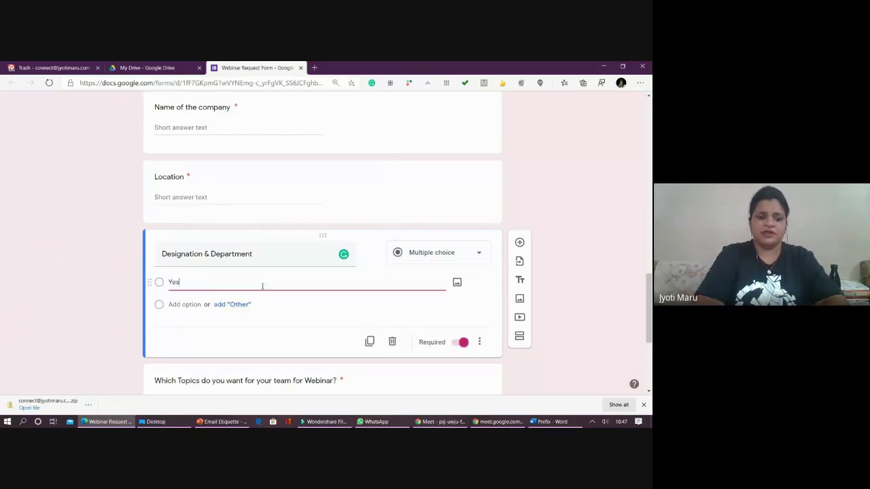
key(Return)
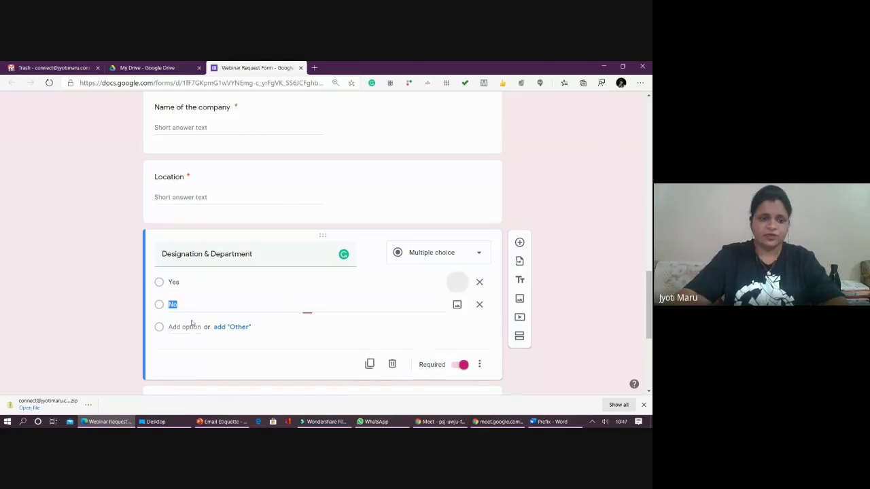
click(200, 327)
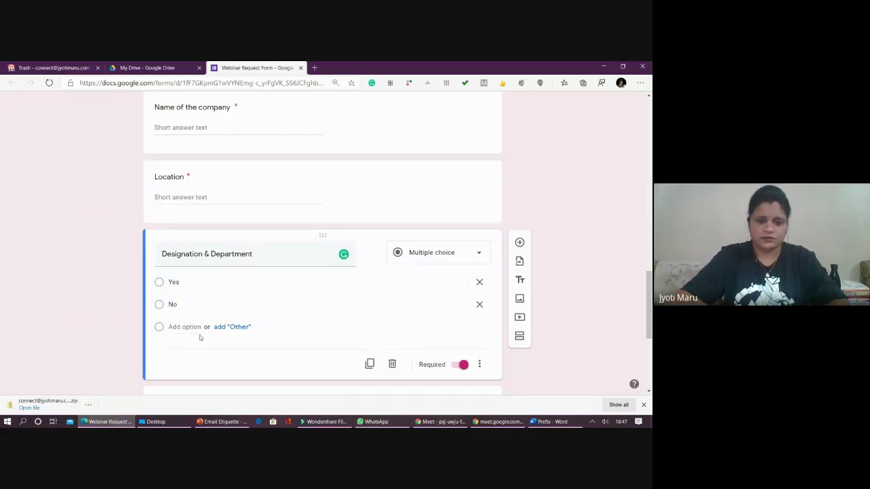
text(May be)
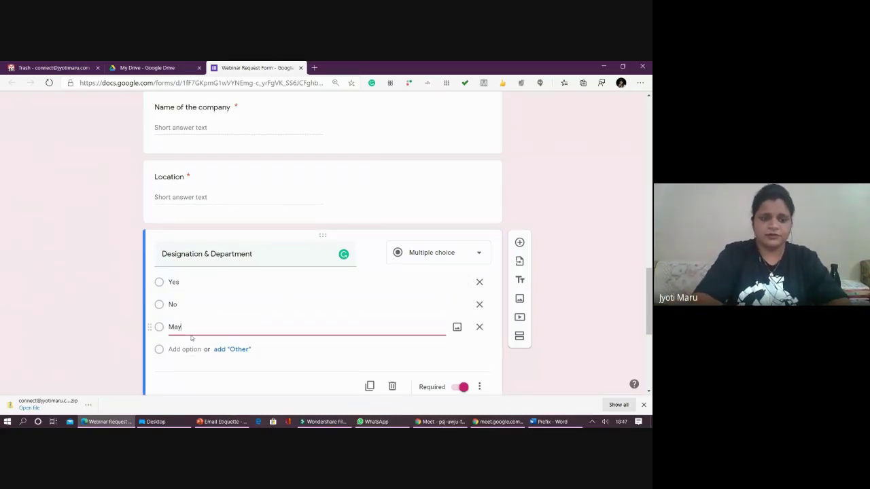
click(87, 309)
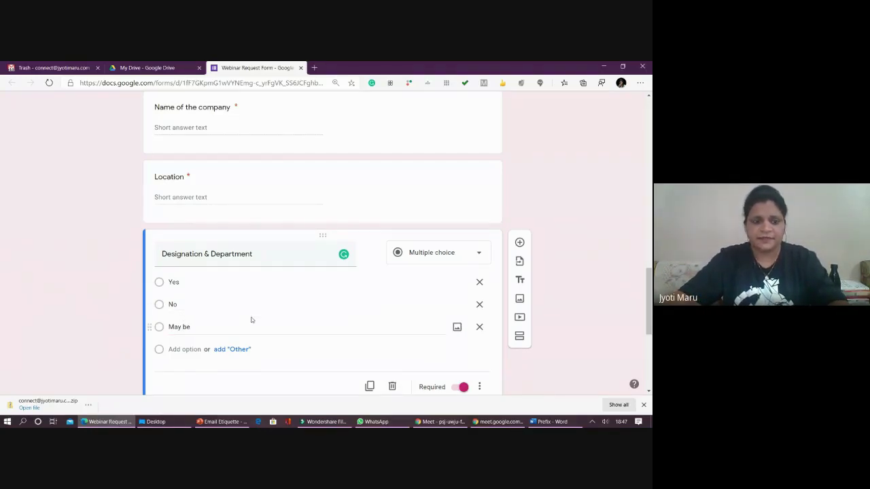
- Change the Designation & Department question type to Dropdown
click(418, 258)
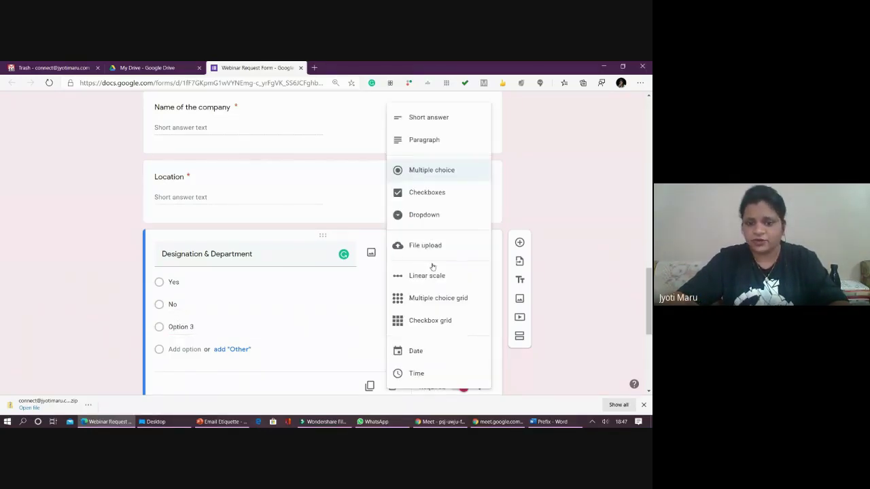
click(424, 214)
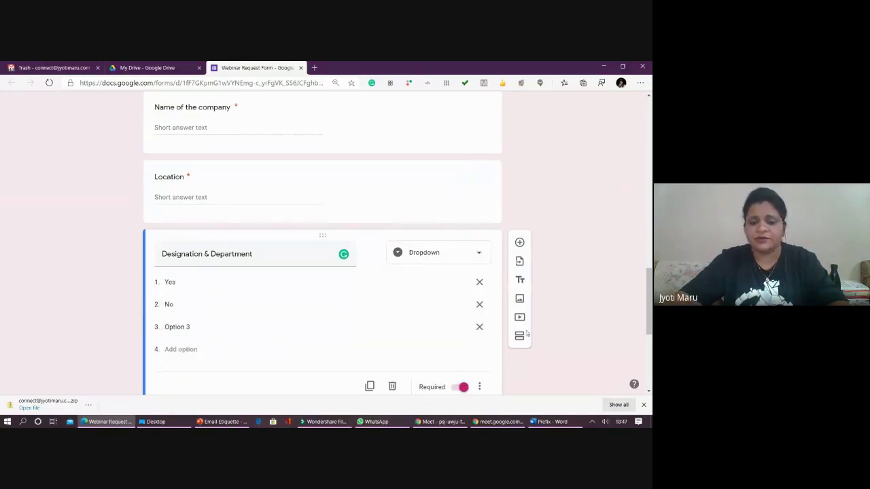
scroll(537, 248, up, 3)
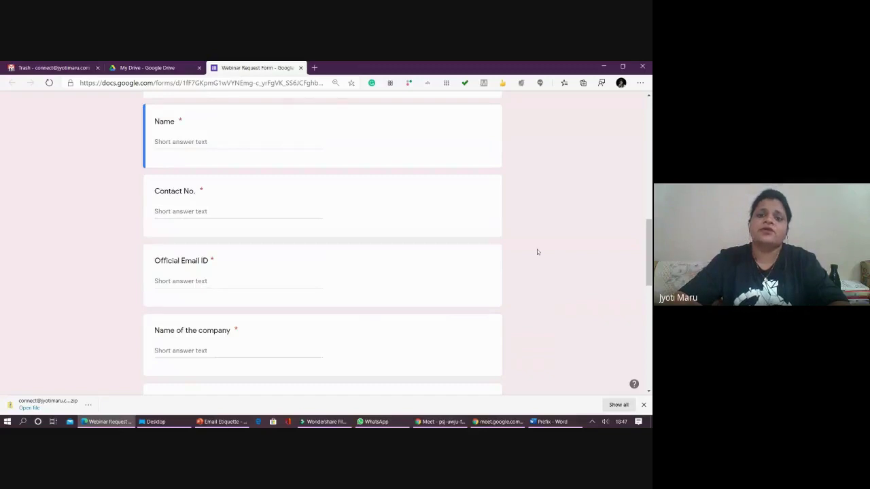
scroll(537, 249, up, 5)
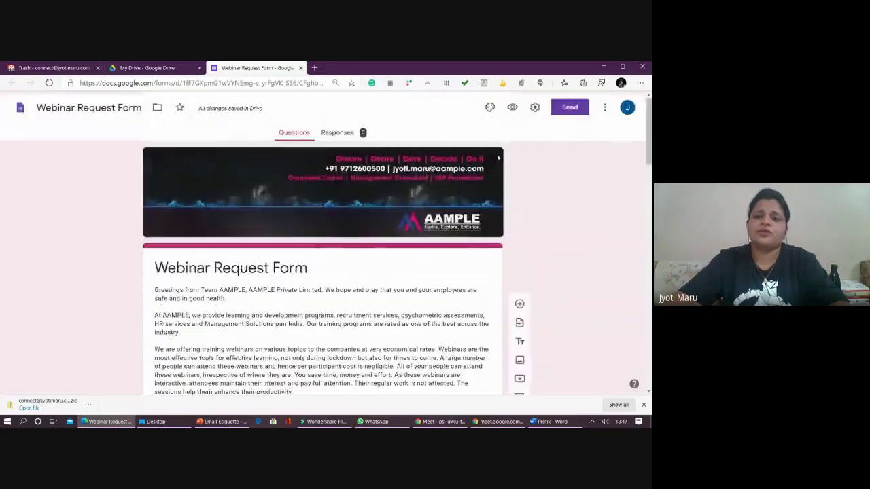
- Preview the form and check the Designation answer choices as a respondent
click(513, 107)
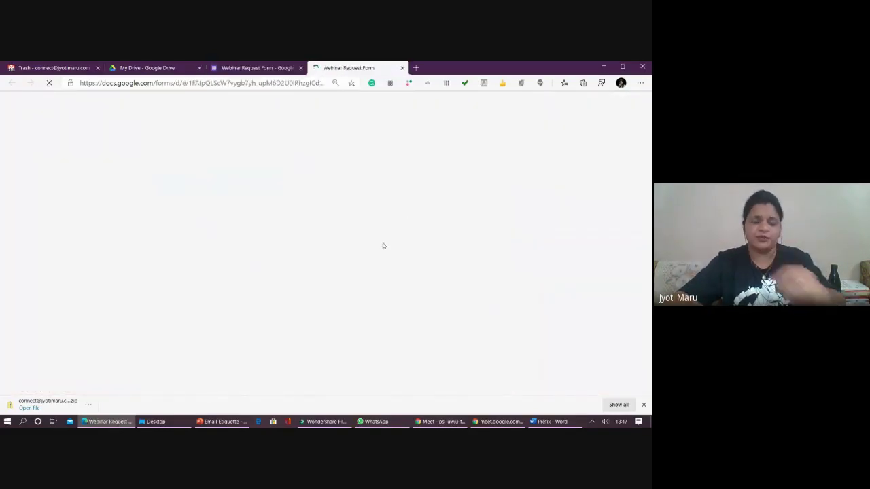
scroll(324, 299, down, 15)
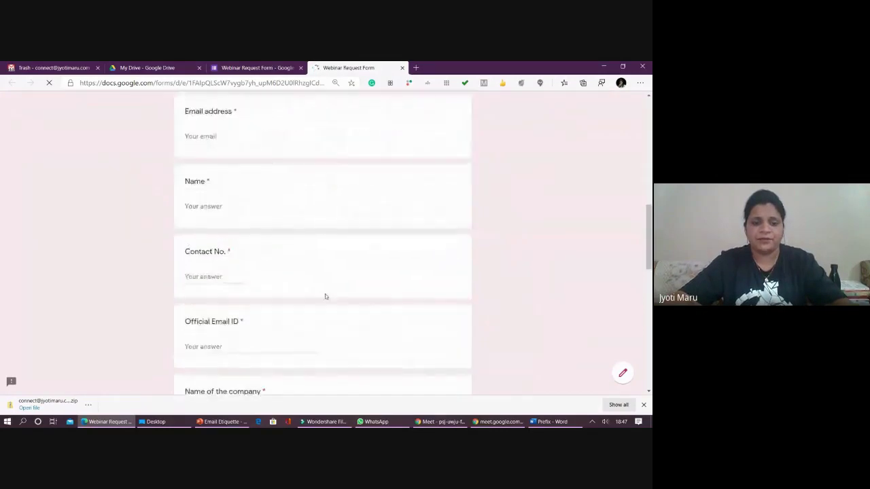
scroll(323, 301, down, 1)
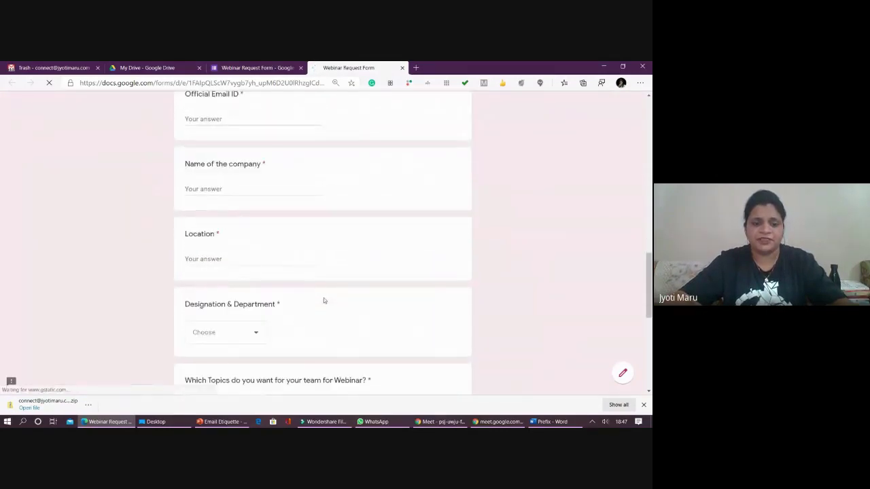
click(255, 333)
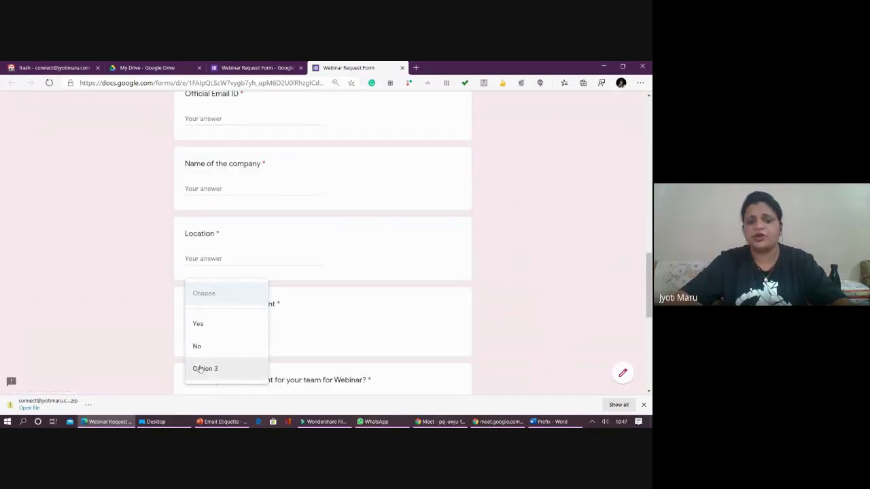
scroll(277, 322, up, 3)
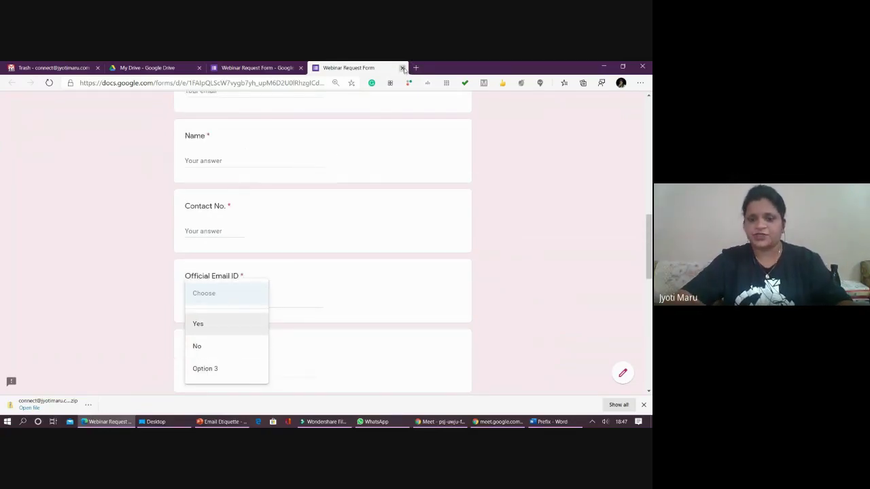
- Close the preview, make Designation & Department a Short answer question, and return to Meet
click(402, 68)
scroll(427, 352, down, 10)
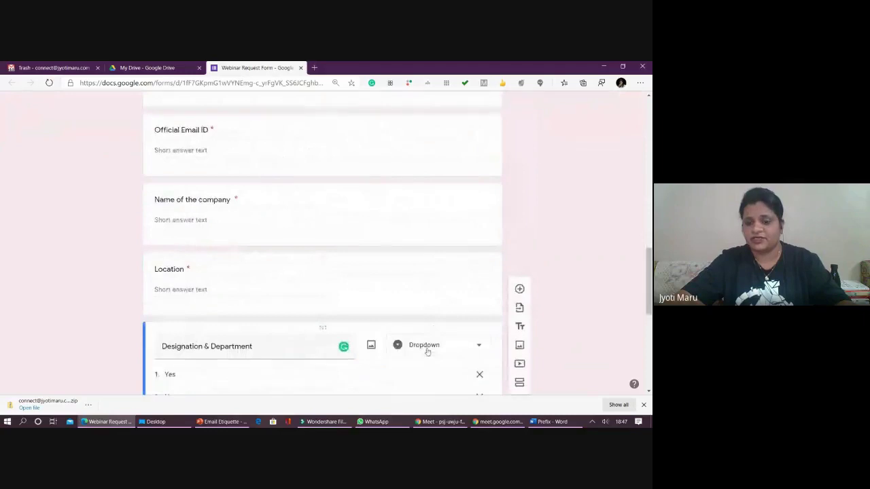
click(427, 351)
click(442, 117)
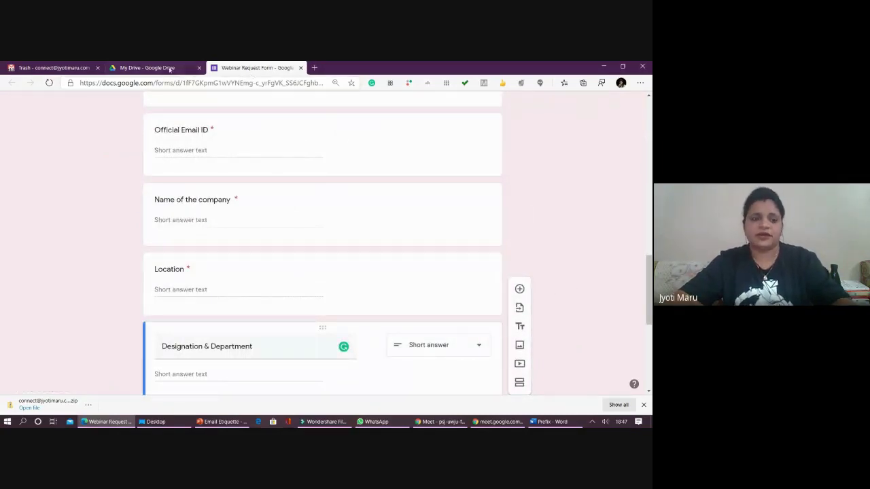
key(alt+Tab)
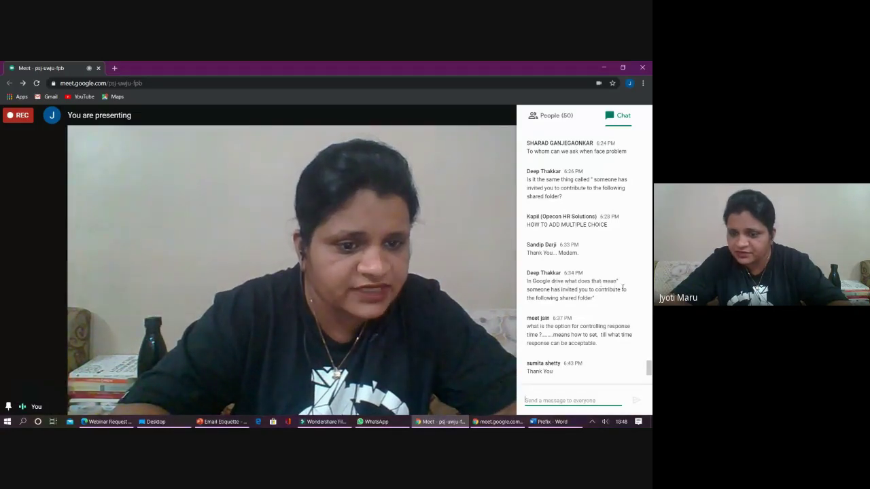
- Read the participants' questions in the Meet chat, then bring back the Webinar Request Form editor
scroll(567, 297, down, 3)
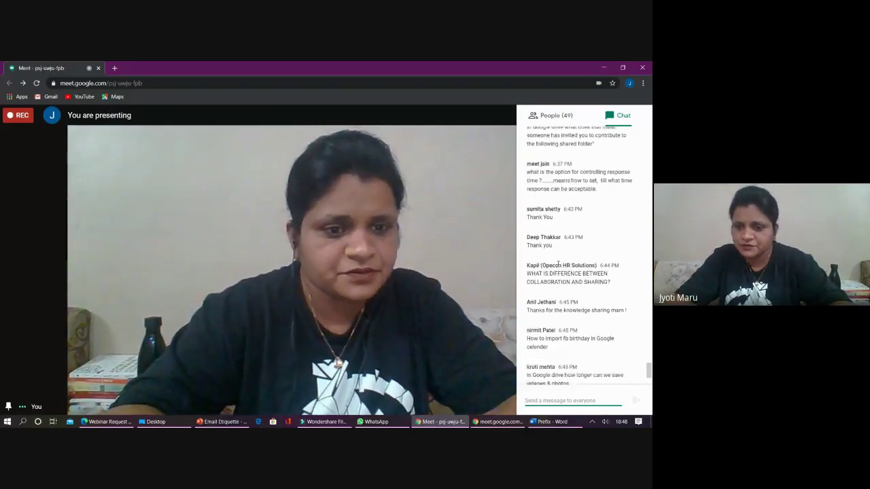
scroll(551, 258, down, 2)
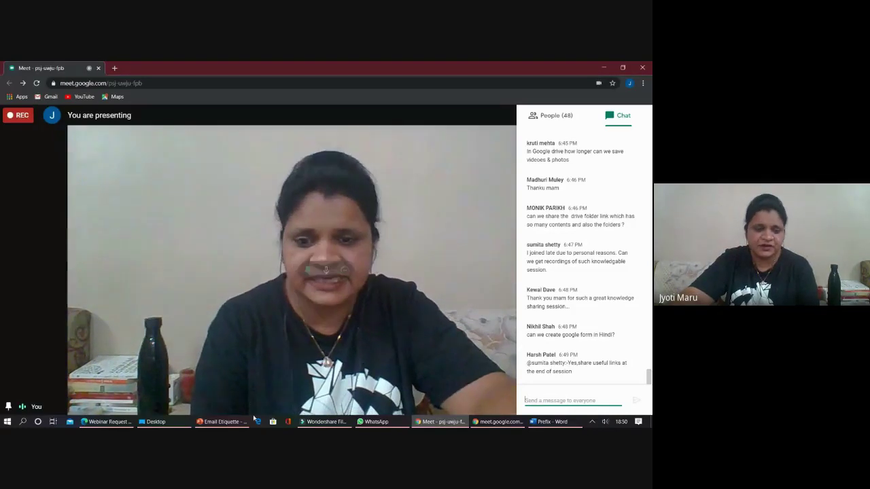
click(108, 422)
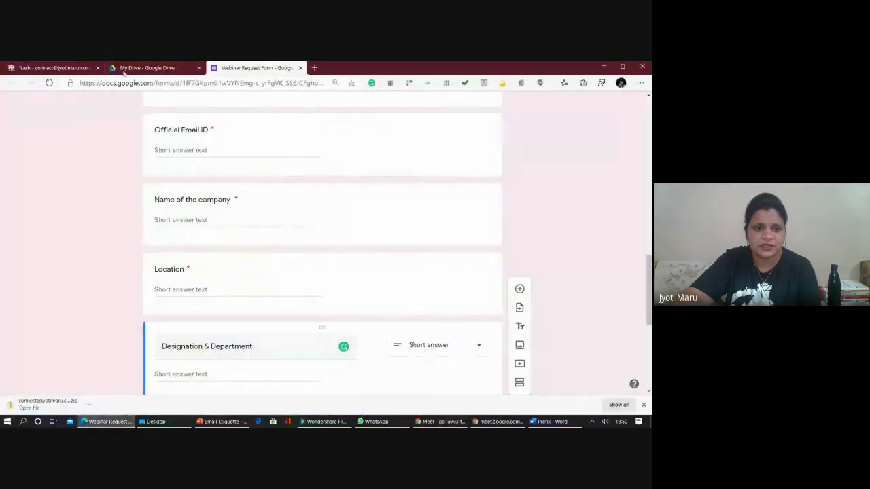
- Share the Meet Recordings folder by link so anyone in the organisation can edit it
key(ctrl+shift+Tab)
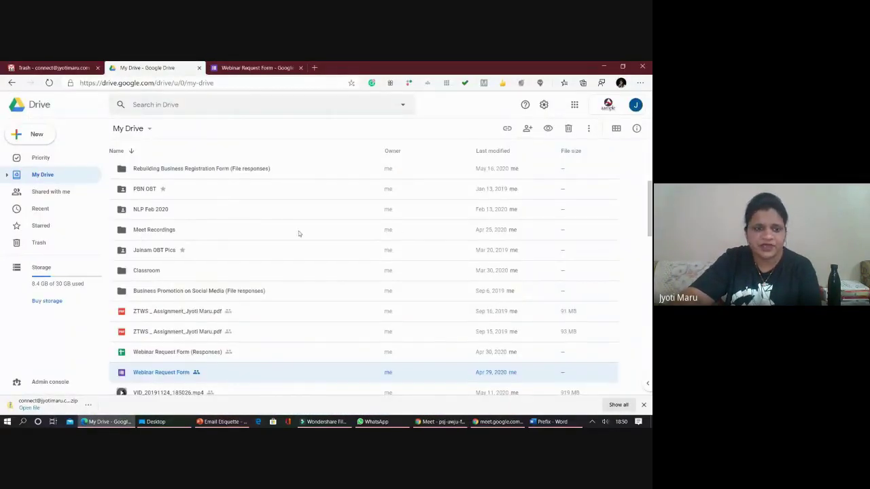
click(169, 232)
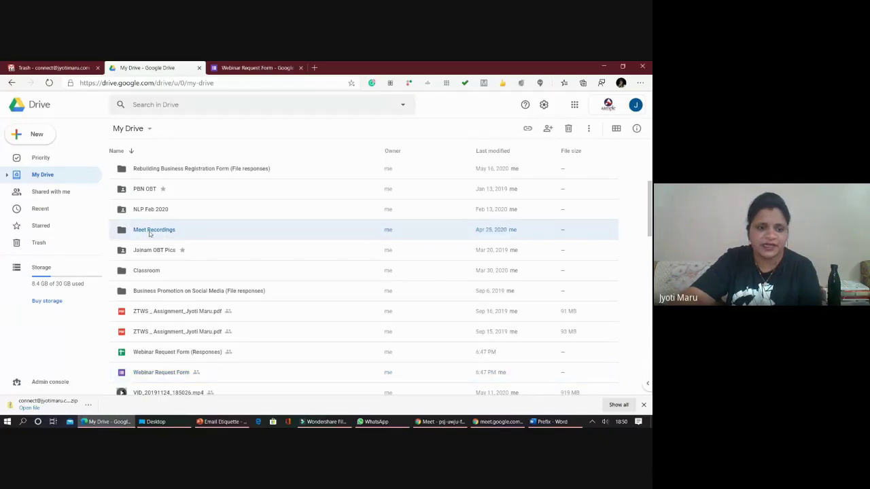
right_click(149, 234)
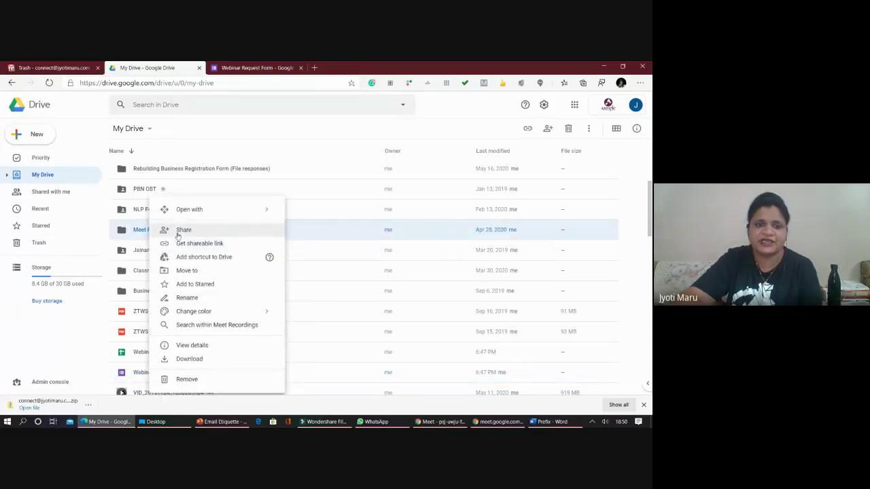
click(177, 234)
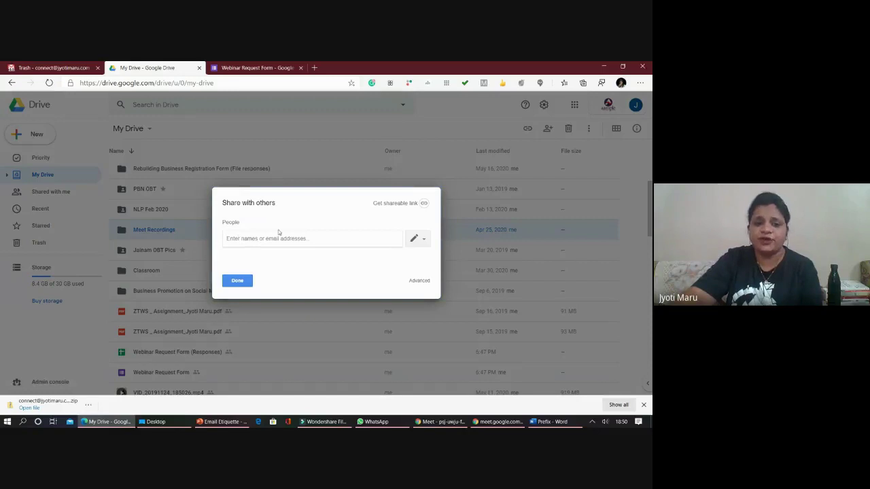
click(417, 208)
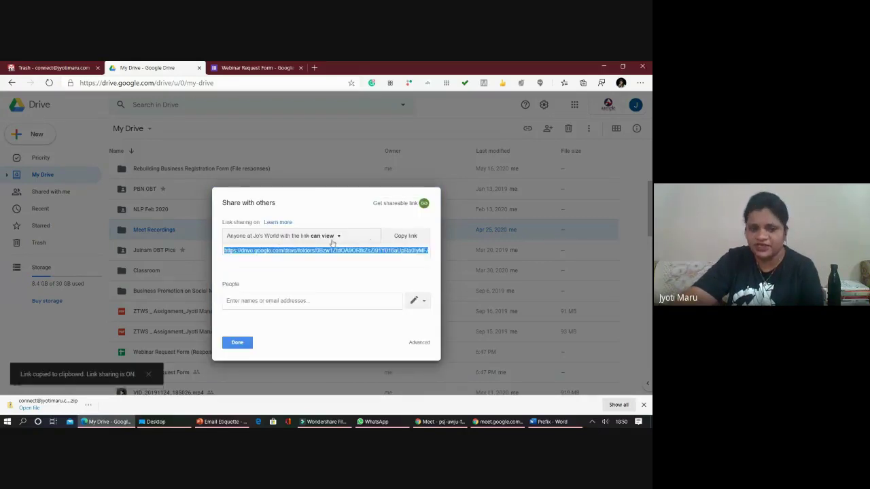
click(331, 238)
click(273, 270)
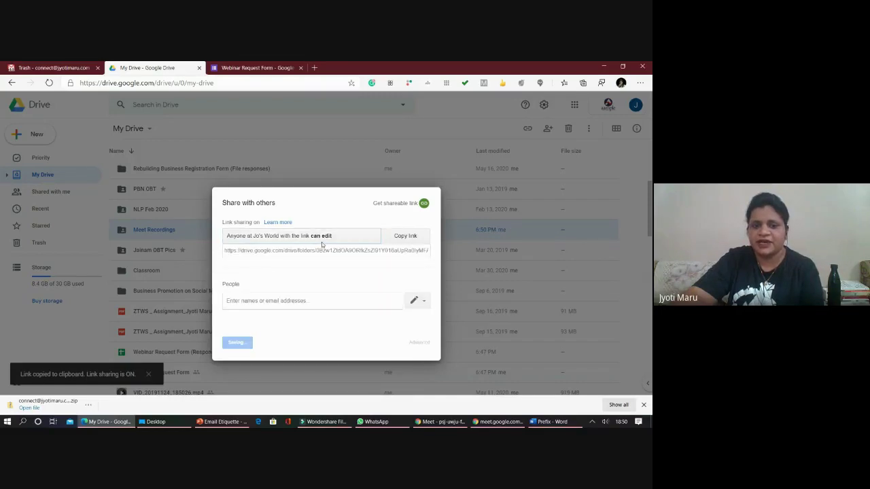
click(235, 344)
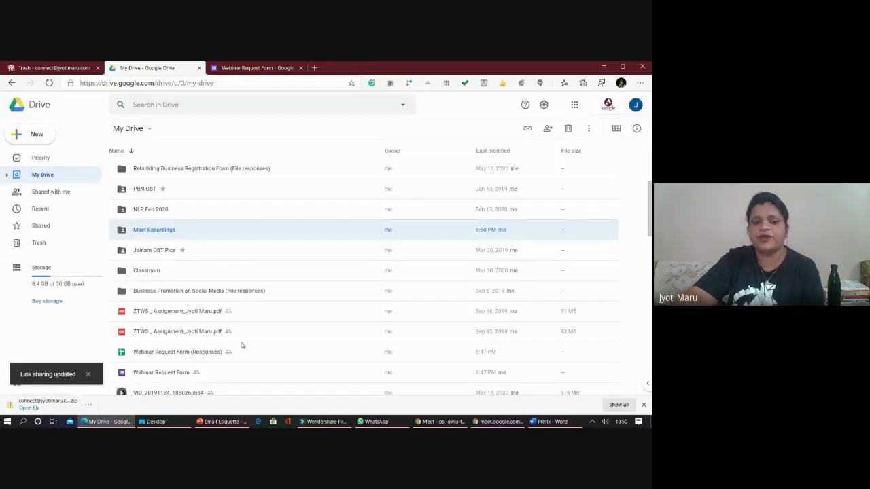
click(257, 68)
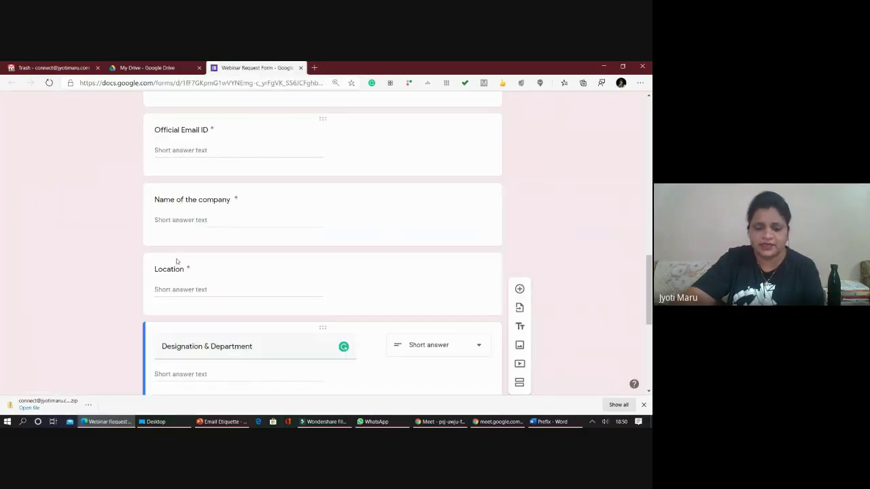
- Check the Meet presentation chat, then bring WhatsApp to the front
click(438, 421)
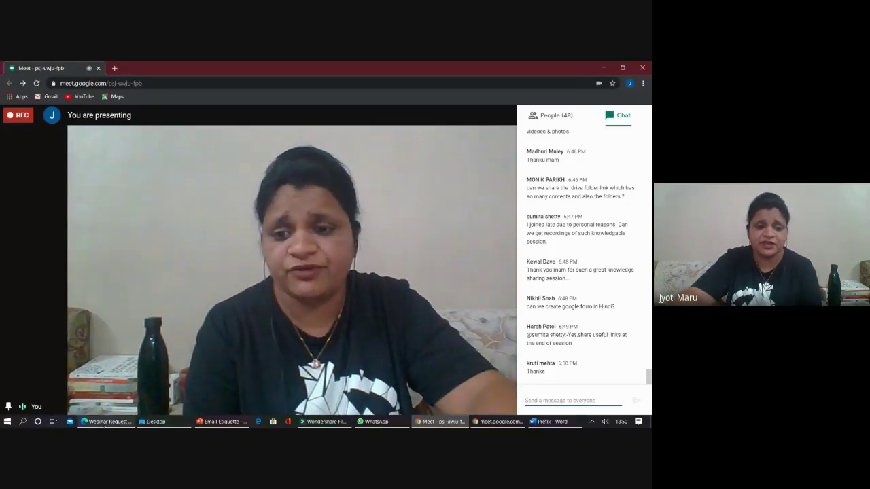
mouse_move(323, 421)
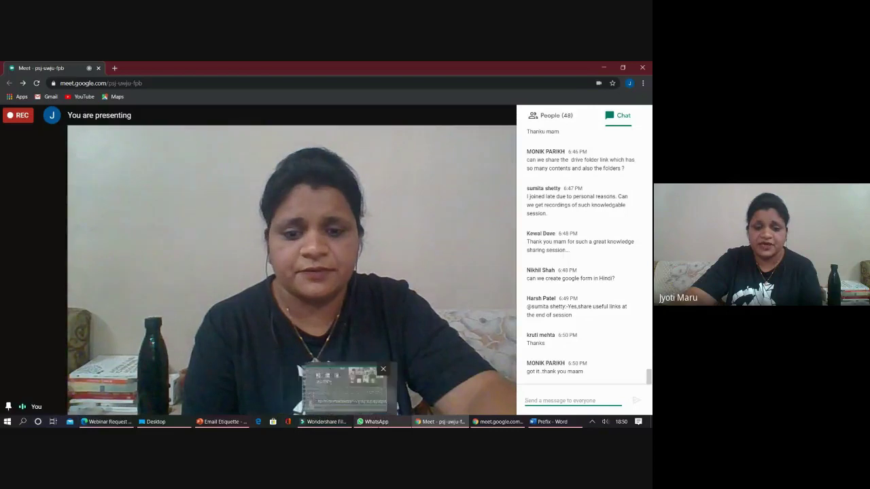
click(373, 422)
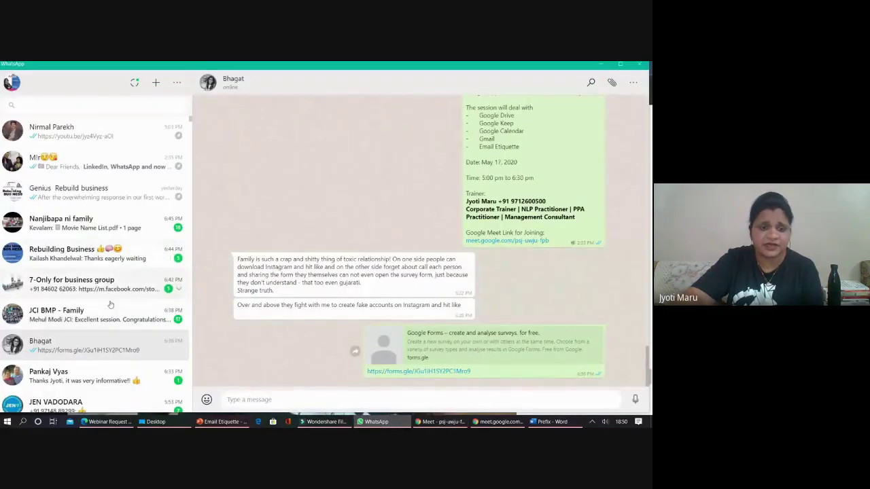
scroll(313, 272, up, 15)
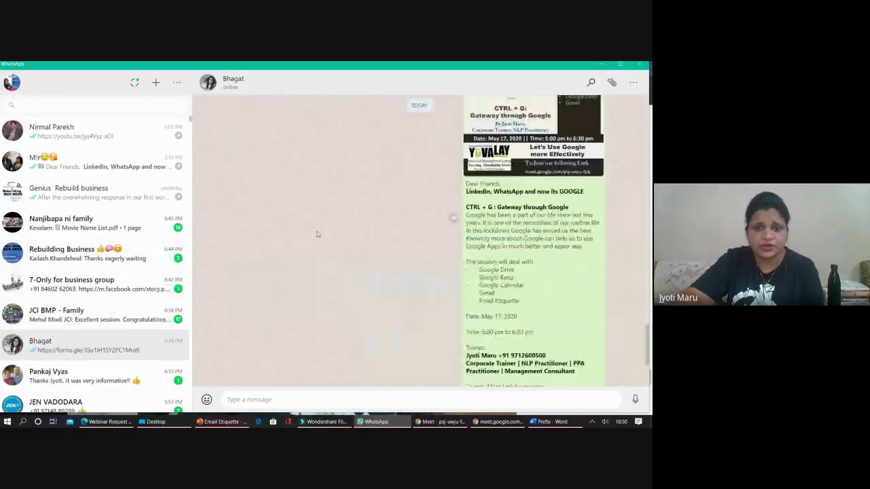
scroll(317, 242, up, 5)
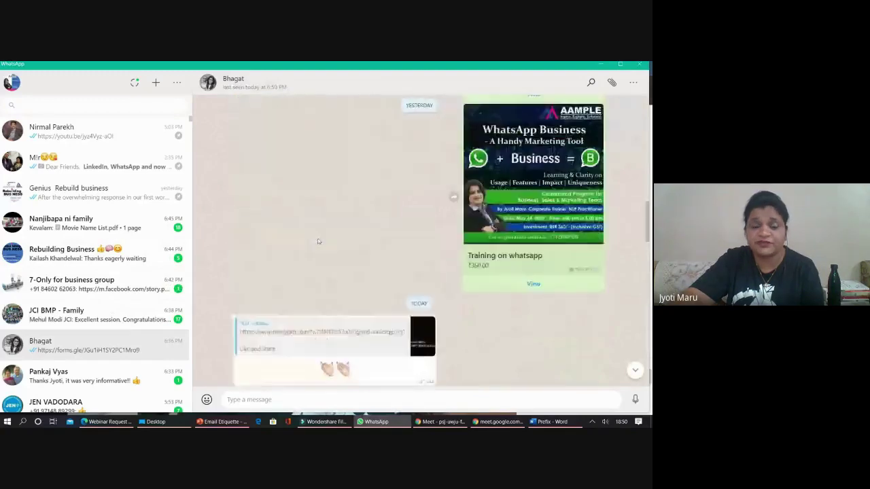
scroll(318, 241, up, 10)
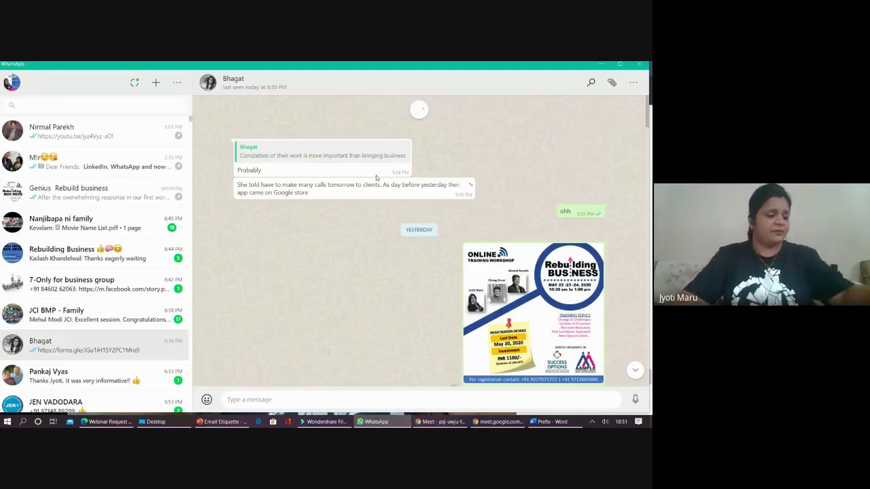
key(alt+Tab)
key(alt+Tab)
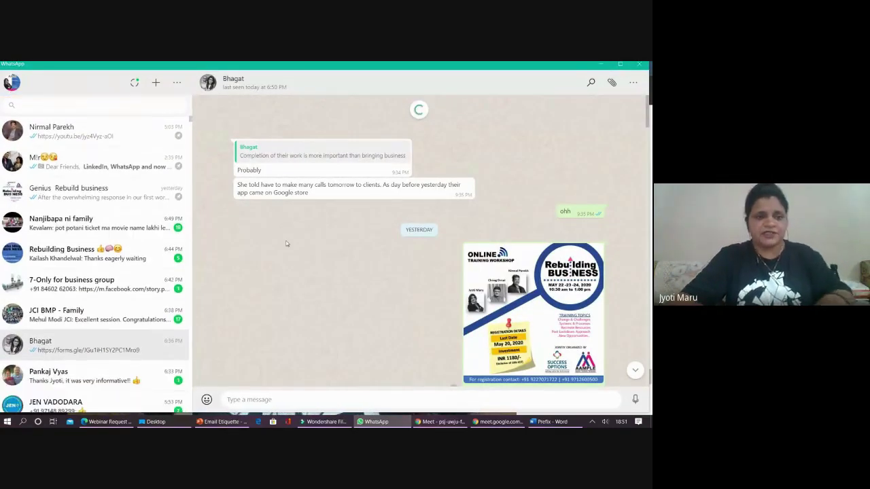
scroll(258, 280, up, 10)
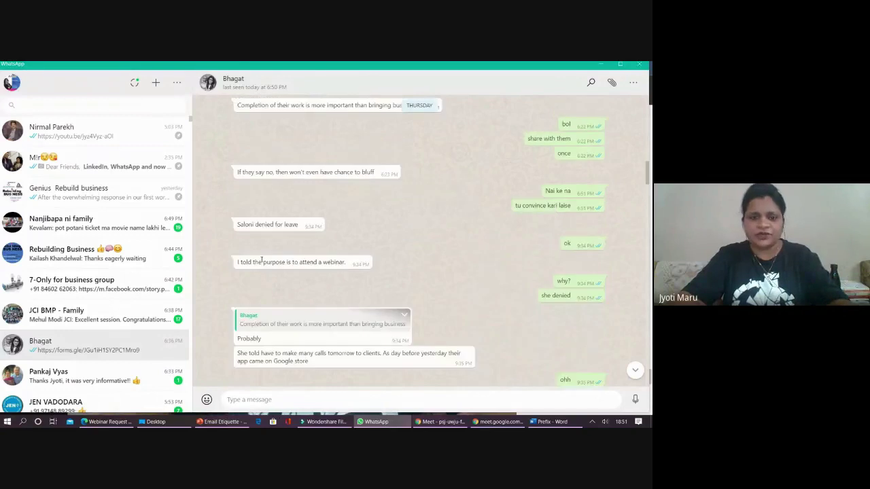
scroll(263, 256, up, 15)
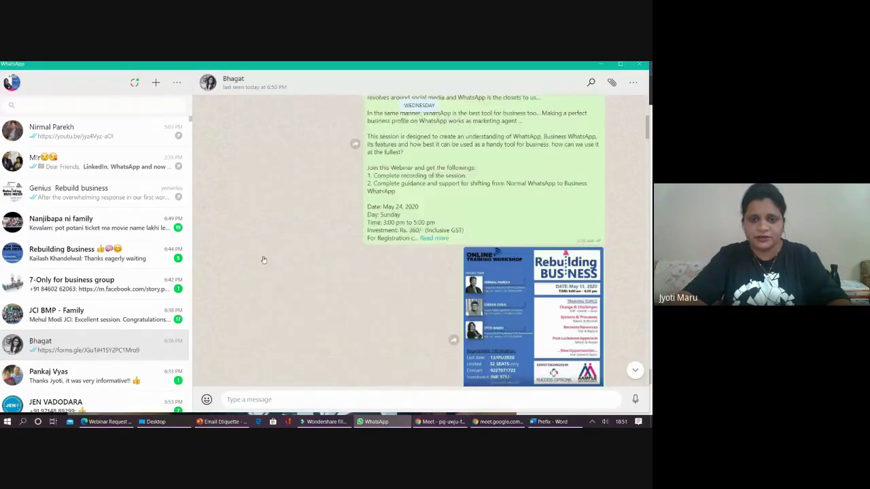
scroll(263, 257, up, 10)
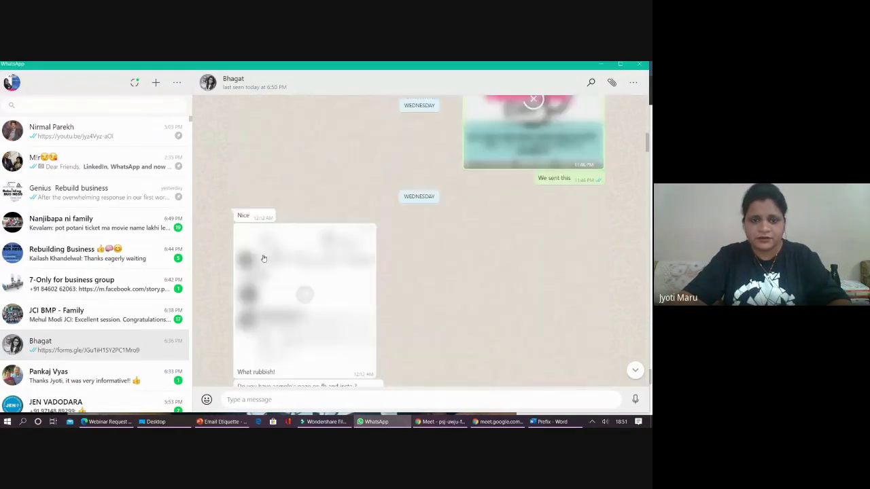
scroll(264, 258, up, 5)
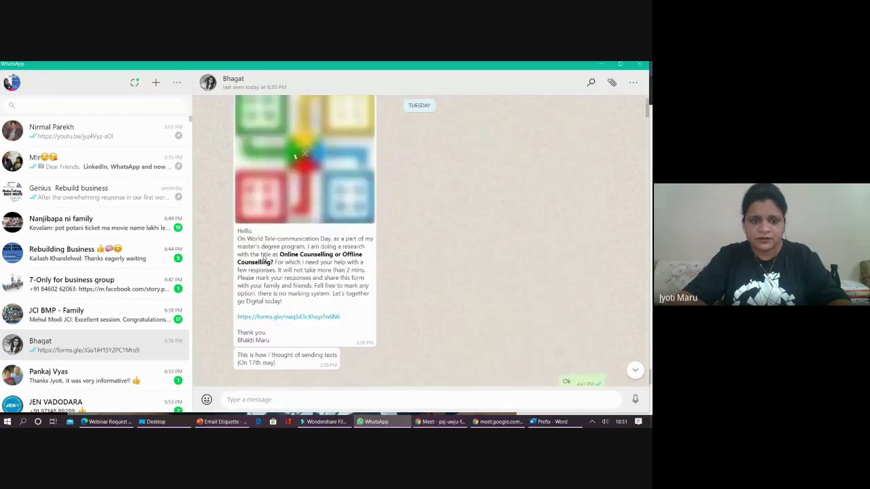
scroll(263, 256, up, 5)
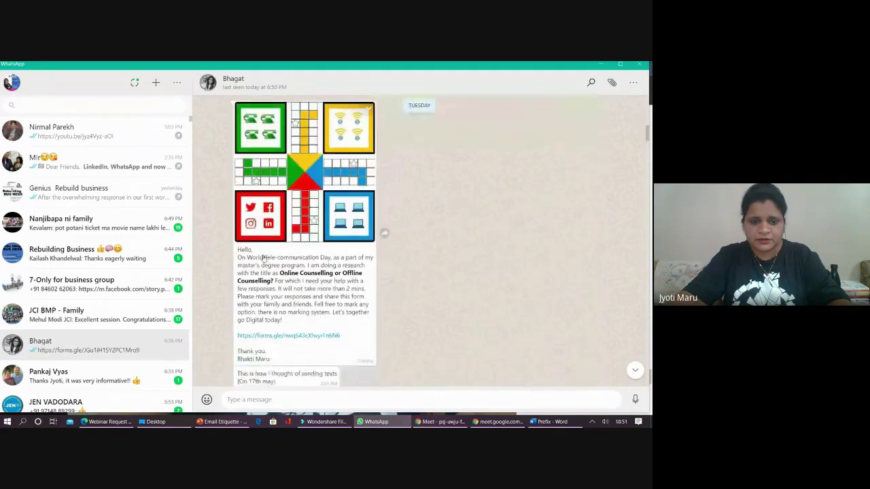
scroll(263, 255, up, 8)
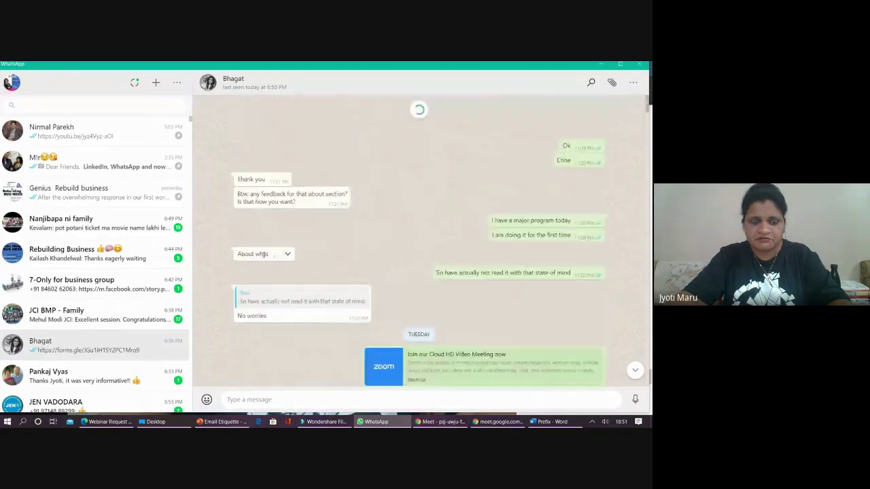
scroll(263, 255, up, 5)
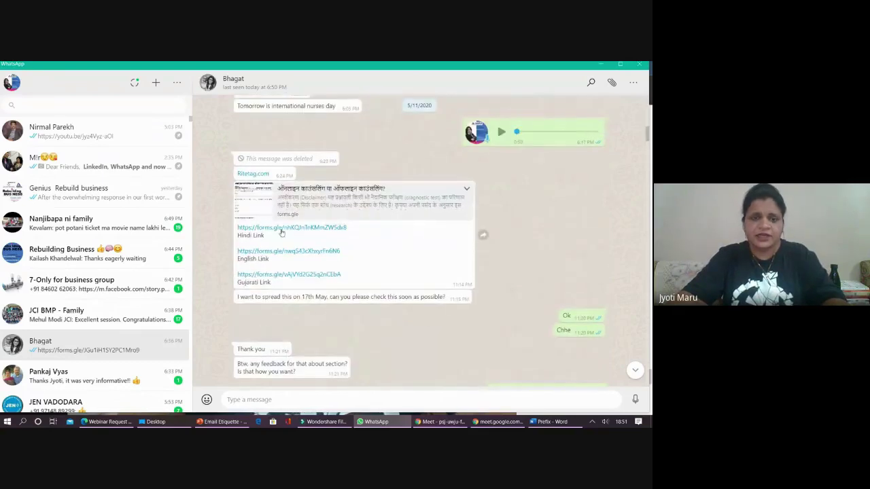